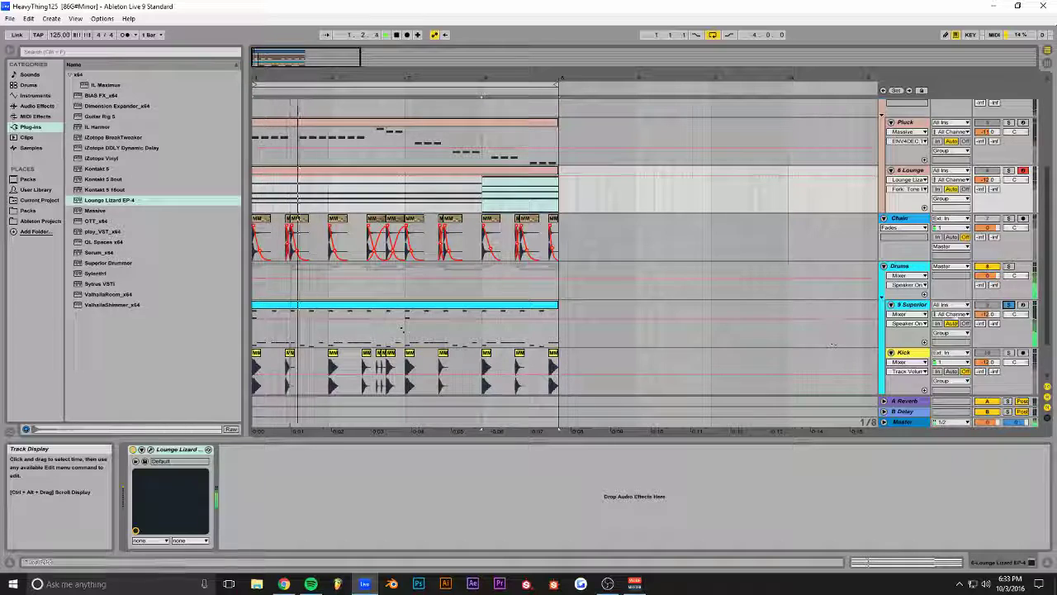
Step: Unsolo the Superior Drummer track, audition the mix with the track muted and re-enabled, and save the project
click(1009, 305)
click(987, 306)
click(985, 307)
scroll(608, 240, down, 2)
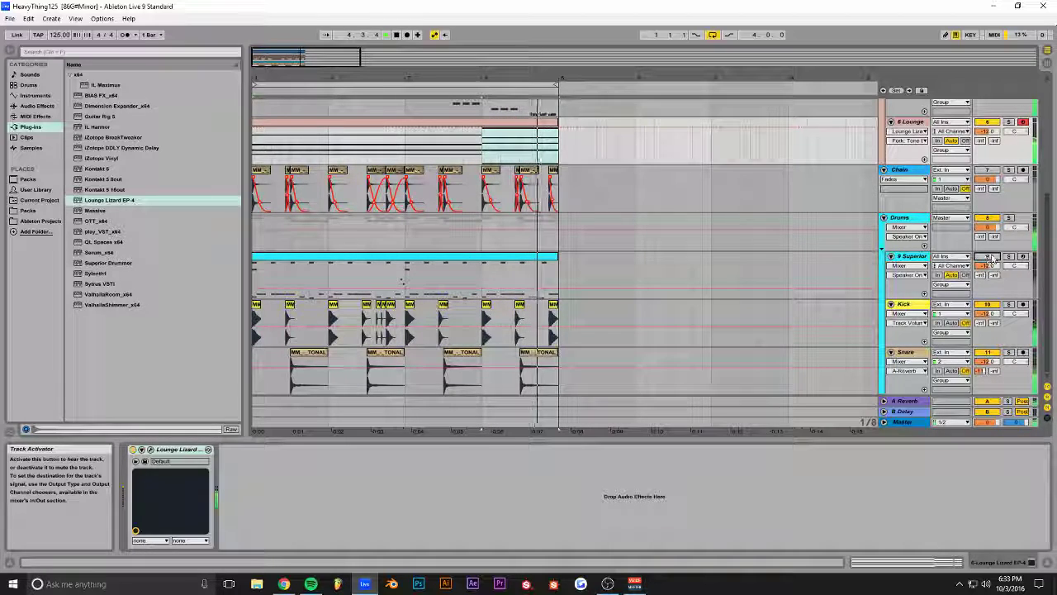
key(ctrl+s)
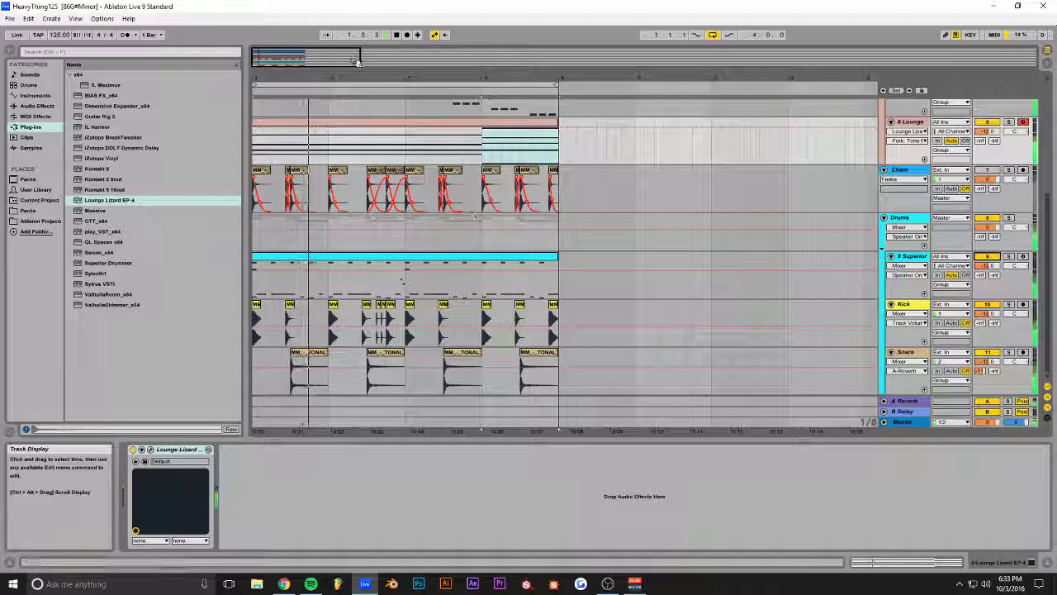
Step: Stop playback and insert an audio track named SD Bounce directly below the Superior Drummer track
drag(360, 60, 323, 55)
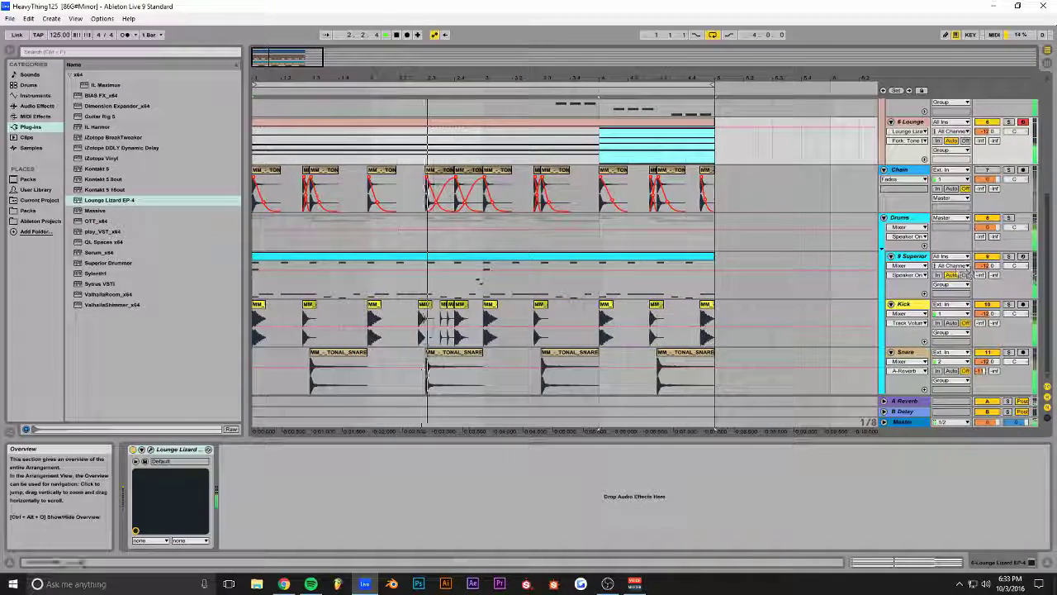
key(space)
click(911, 257)
key(ctrl+t)
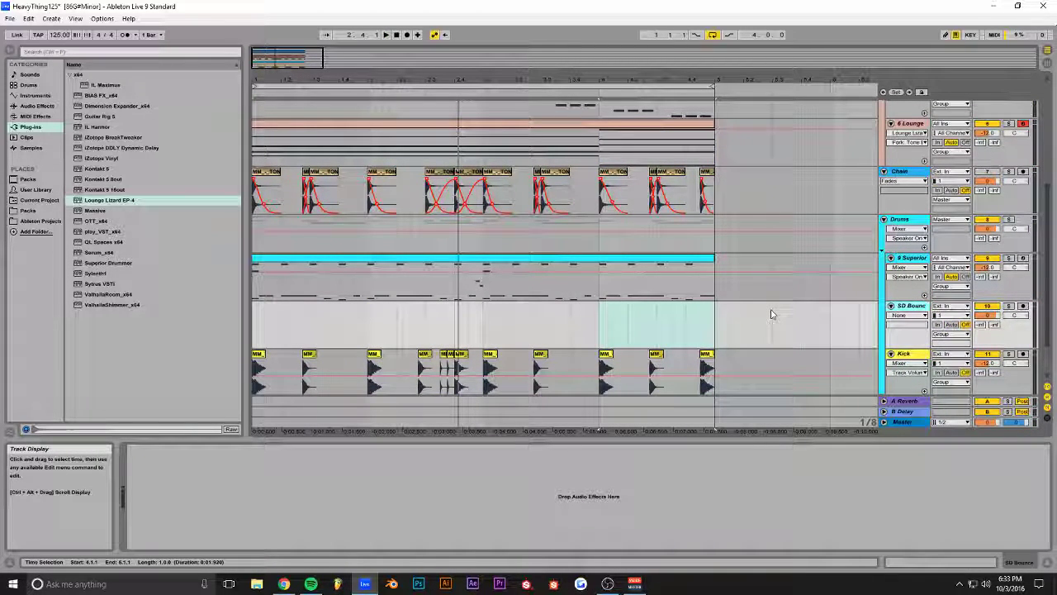
Step: Set the SD Bounce track's audio input to 9-Superior Drummer, Post Mixer, and arm the track for recording
click(950, 307)
click(947, 308)
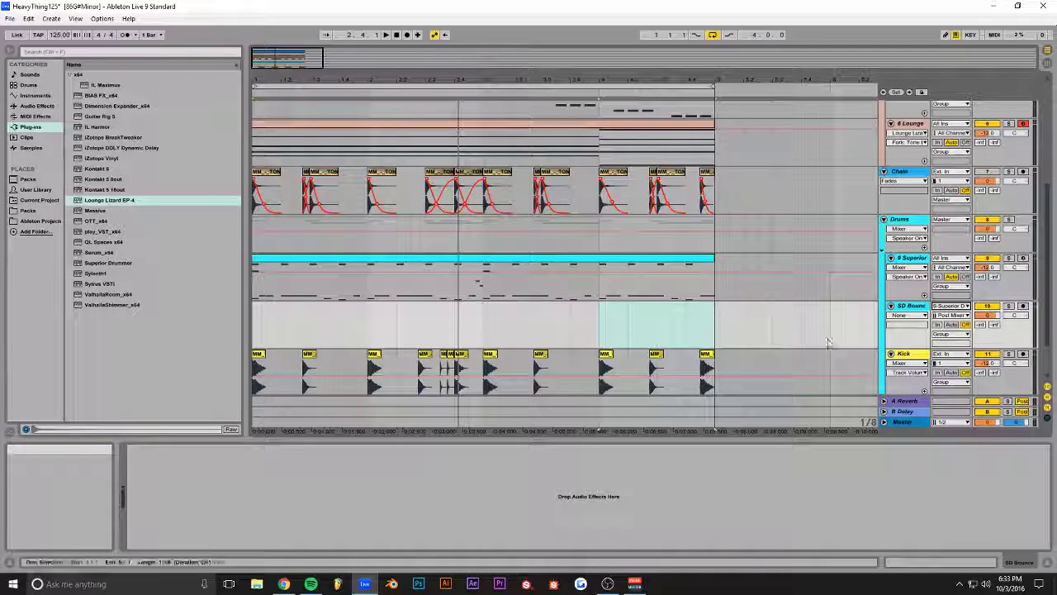
click(1022, 305)
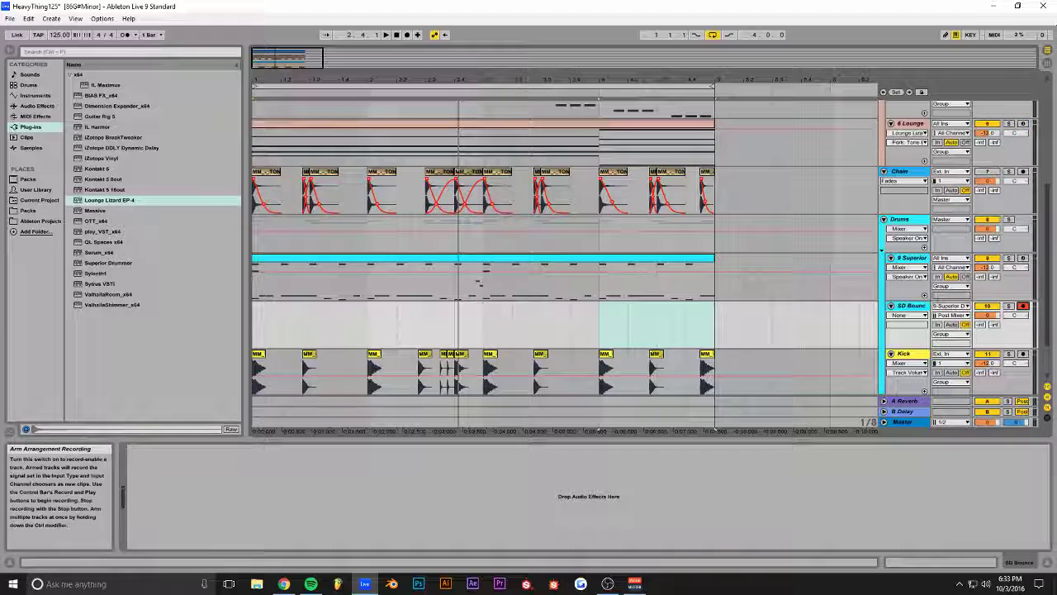
Step: Record the Superior Drummer output onto SD Bounce past bar 5, then disarm the track and audition the recording
click(406, 35)
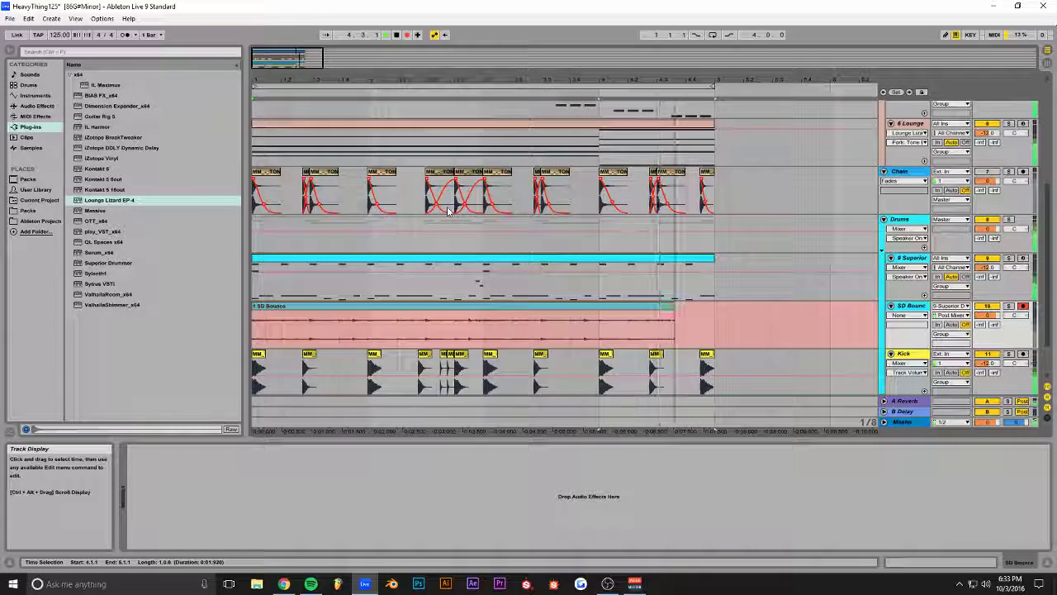
click(407, 35)
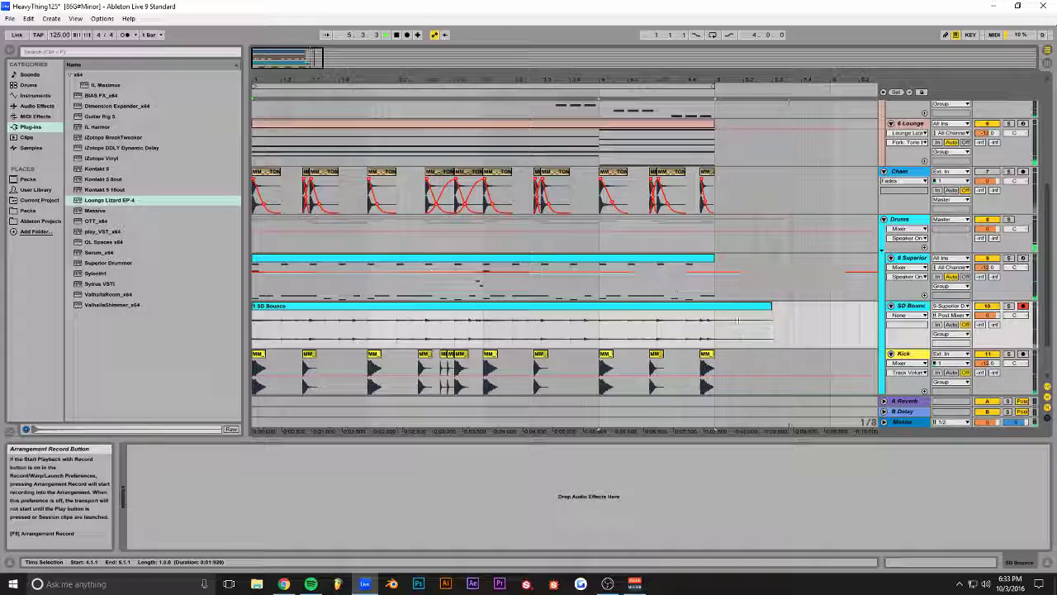
click(1023, 306)
key(space)
click(1009, 305)
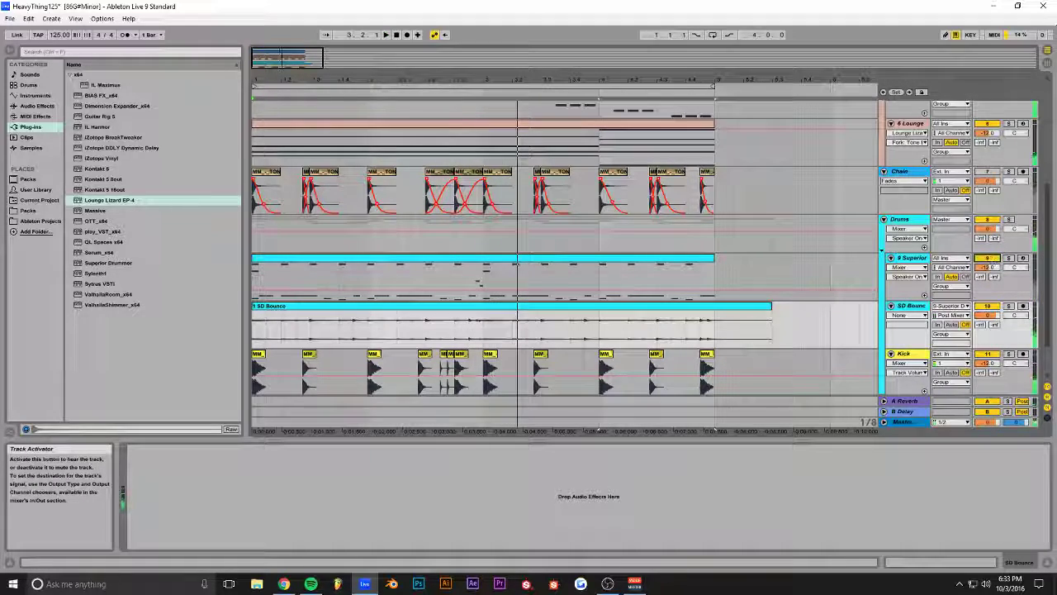
Step: Stop playback and deactivate the MIDI clip on the Superior Drummer track
click(624, 263)
key(space)
key(0)
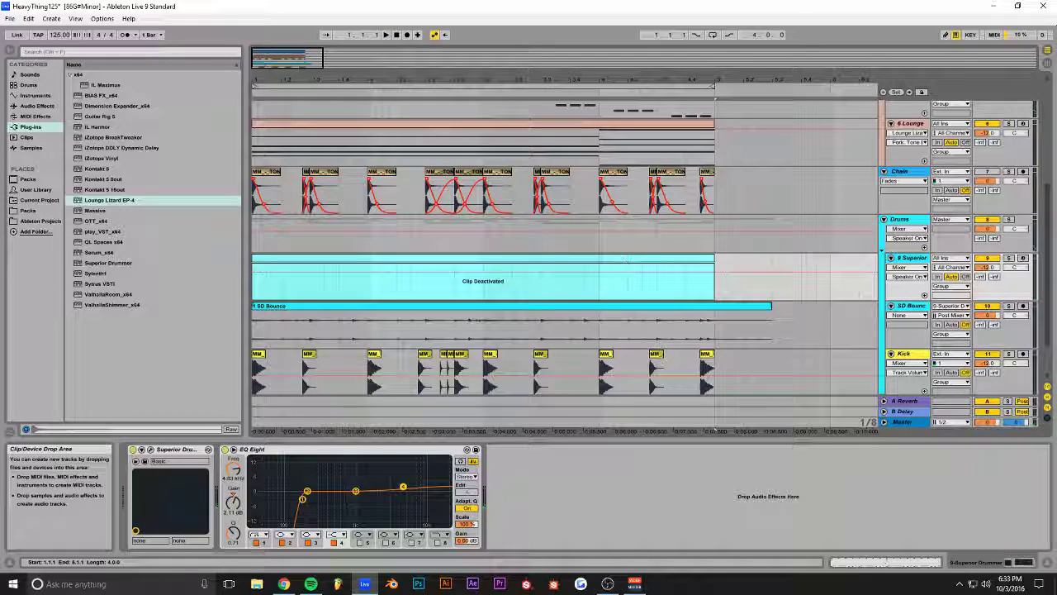
Step: Split the SD Bounce recording at bar 5, delete the excess tail, and play the loop from the start
click(714, 324)
key(ctrl+e)
click(746, 307)
key(Delete)
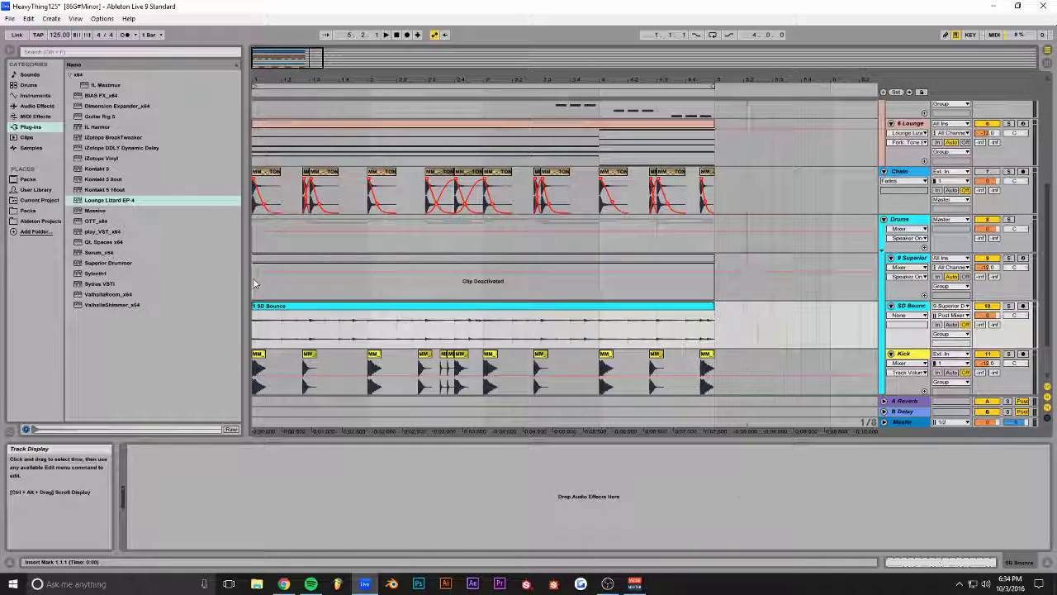
click(542, 307)
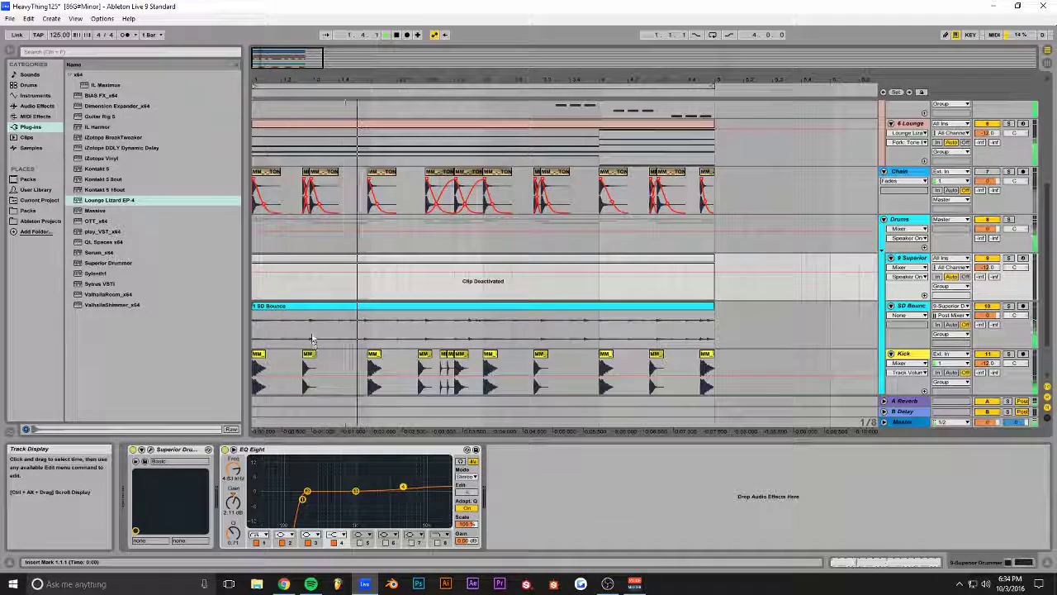
Step: Split the SD Bounce clip at 1.3.1 and 1.3.3 to isolate the first snare hit
scroll(332, 299, down, 2)
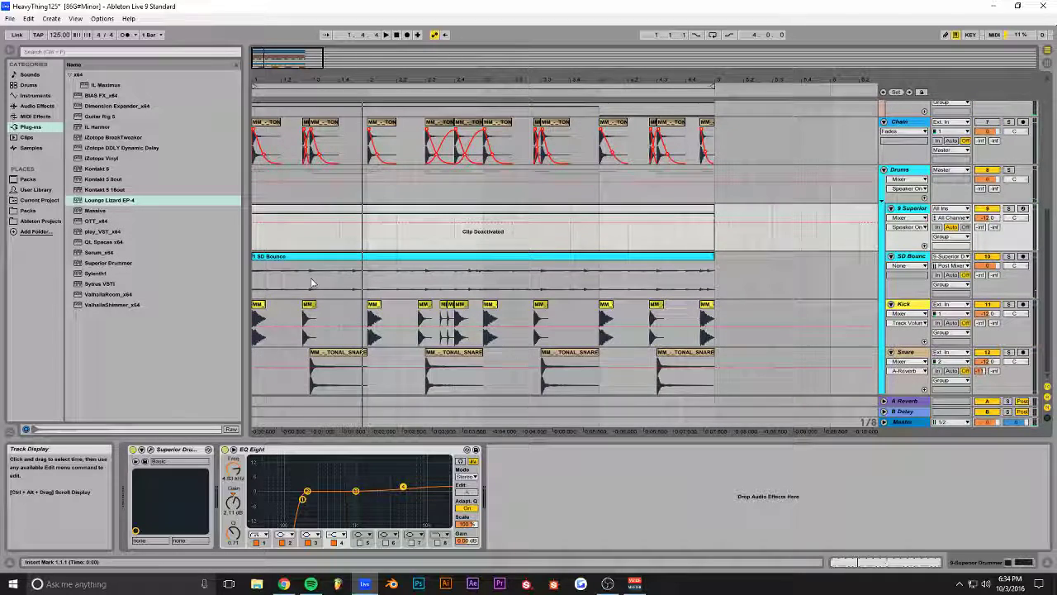
click(309, 283)
click(322, 284)
key(ctrl+e)
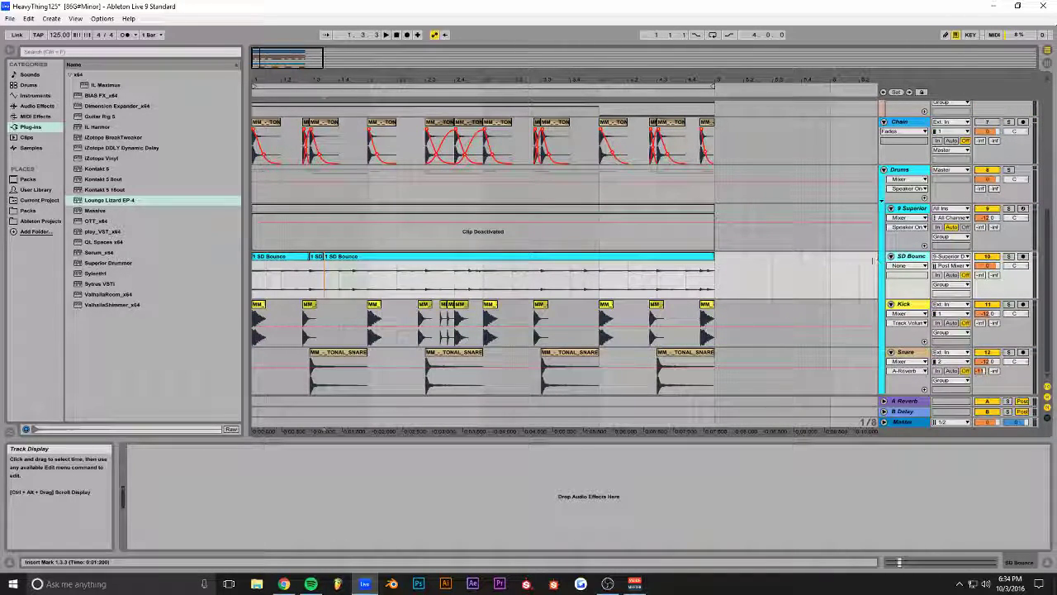
Step: Insert an audio track named SD Bounce Playback and move the clips before and after the isolated slice onto it
key(ctrl+t)
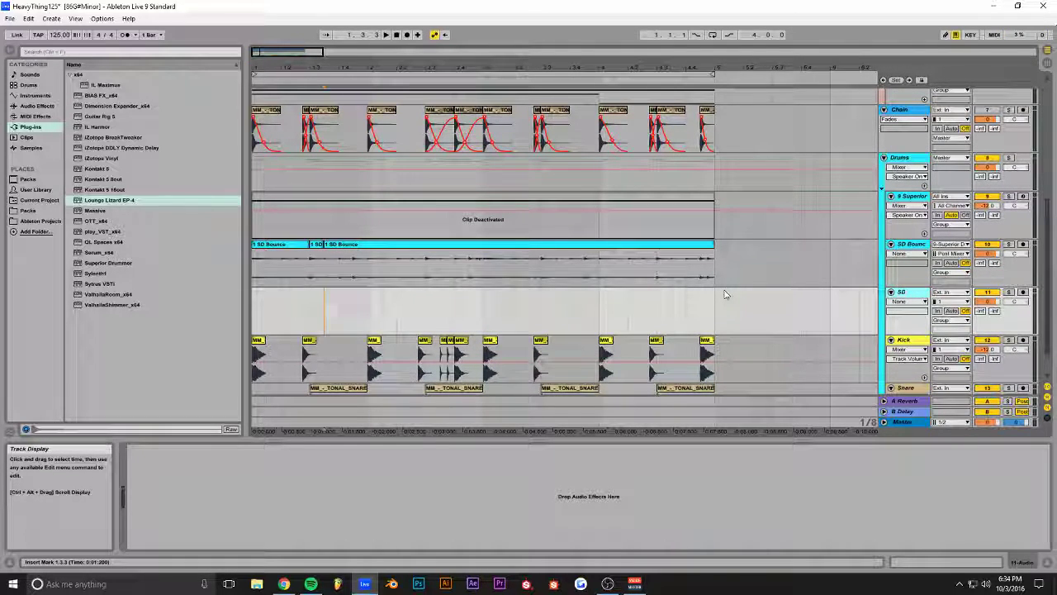
text(SD Bounce Reverb)
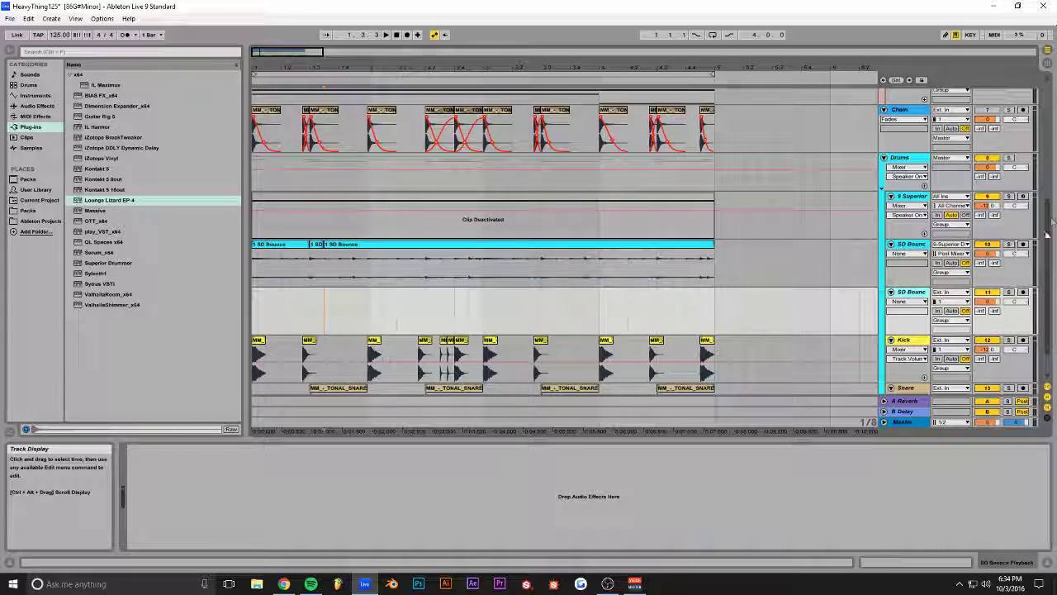
drag(285, 244, 282, 294)
key(space)
drag(347, 253, 347, 301)
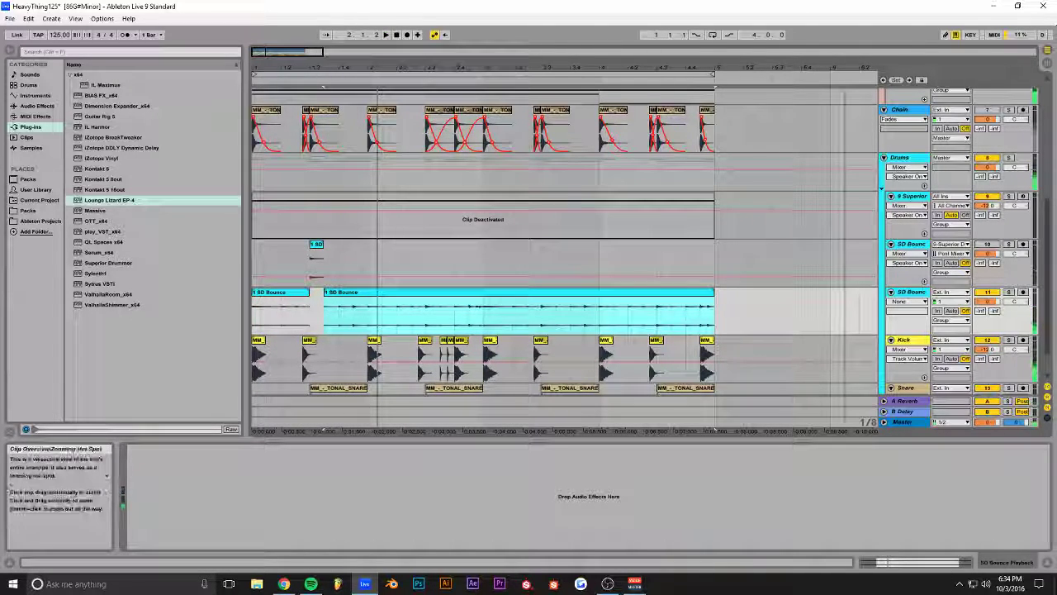
Step: Solo the SD Bounce Playback track and audition its clips from the start of the arrangement
drag(323, 52, 299, 52)
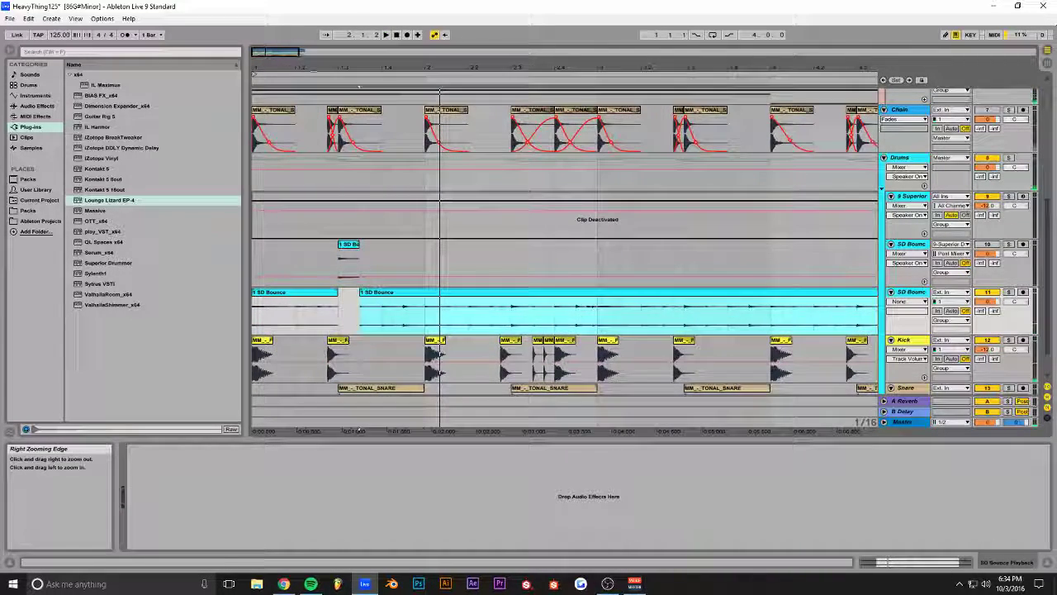
key(space)
key(space)
click(1009, 292)
key(space)
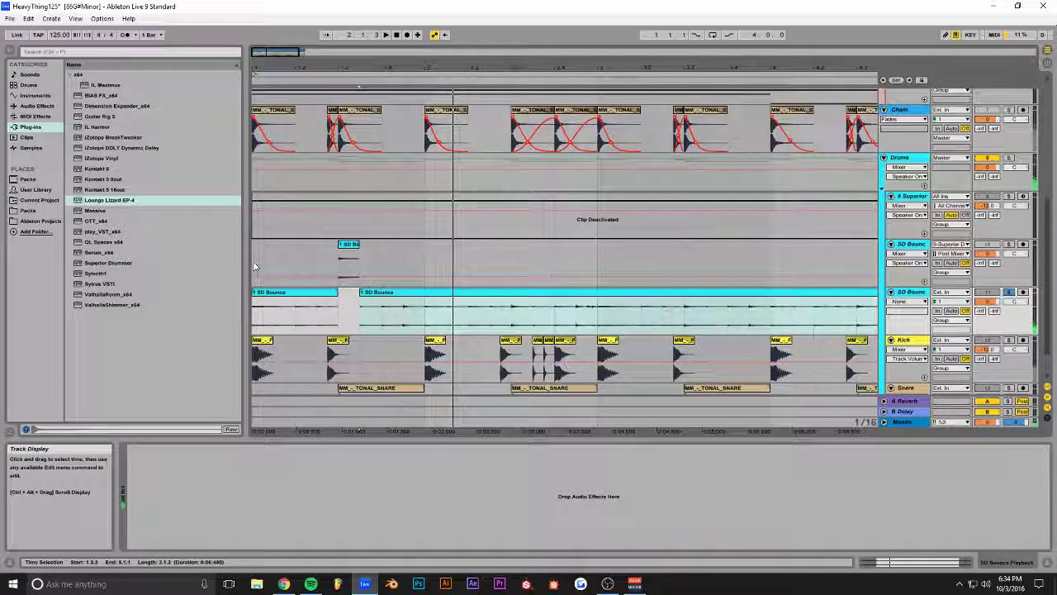
click(254, 266)
key(space)
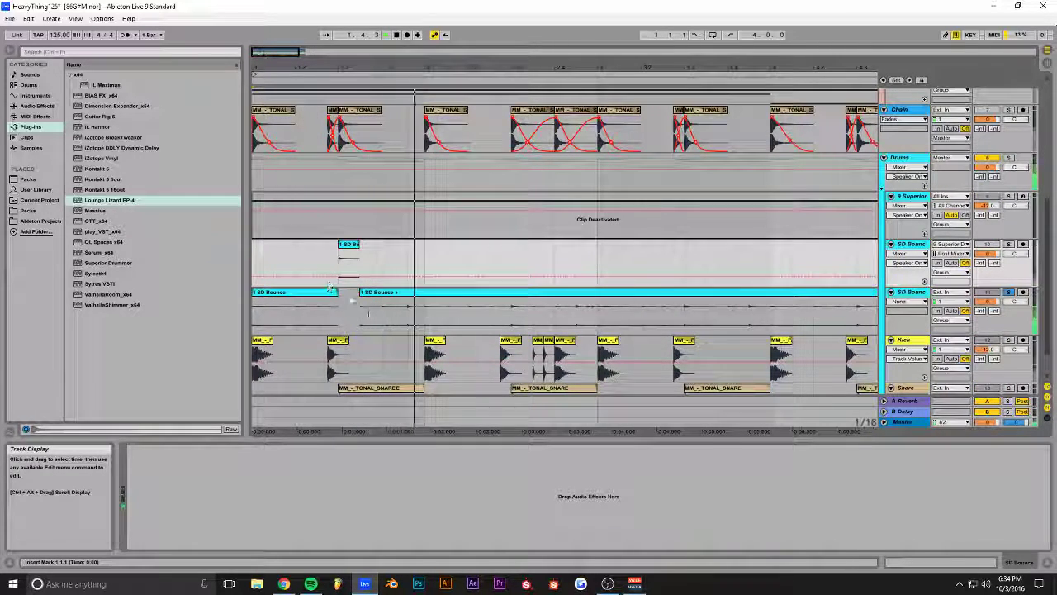
Step: Add fade-ins to the first two clips on SD Bounce Playback and split the second clip at 1.4.1
click(364, 296)
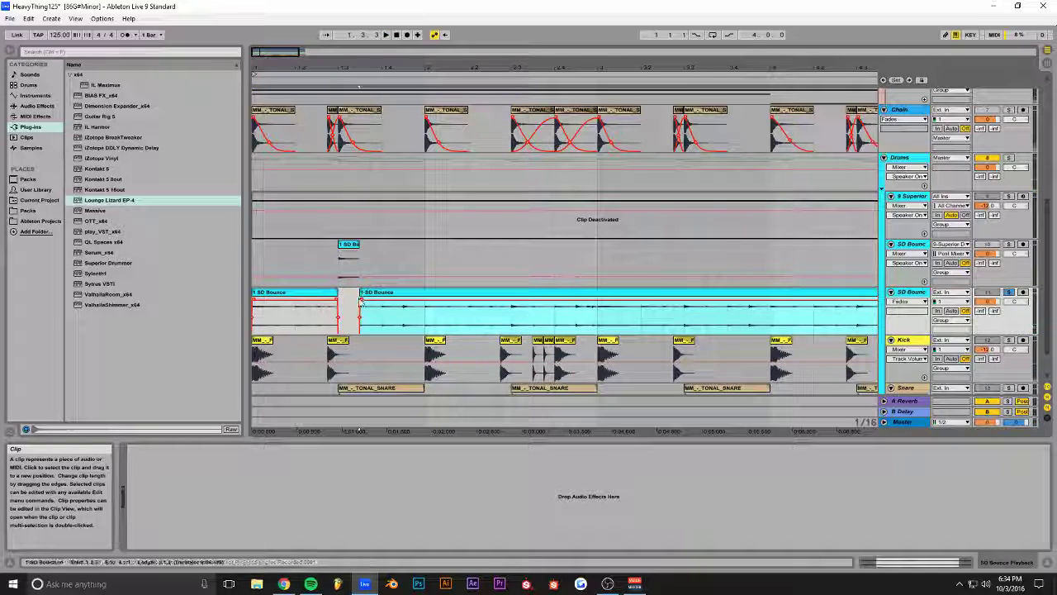
drag(371, 305, 373, 305)
click(382, 317)
key(ctrl+e)
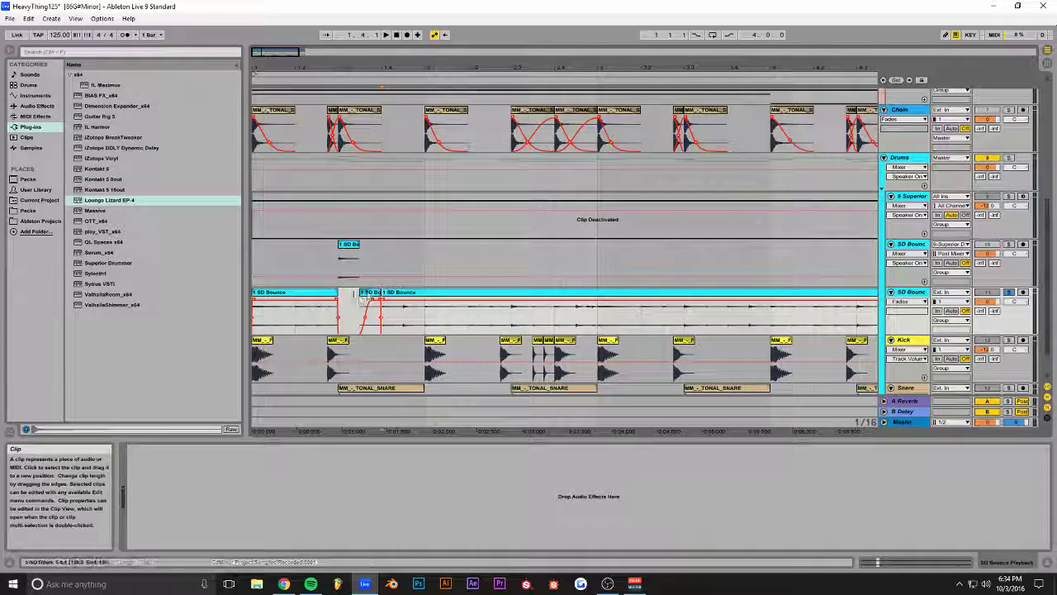
click(250, 264)
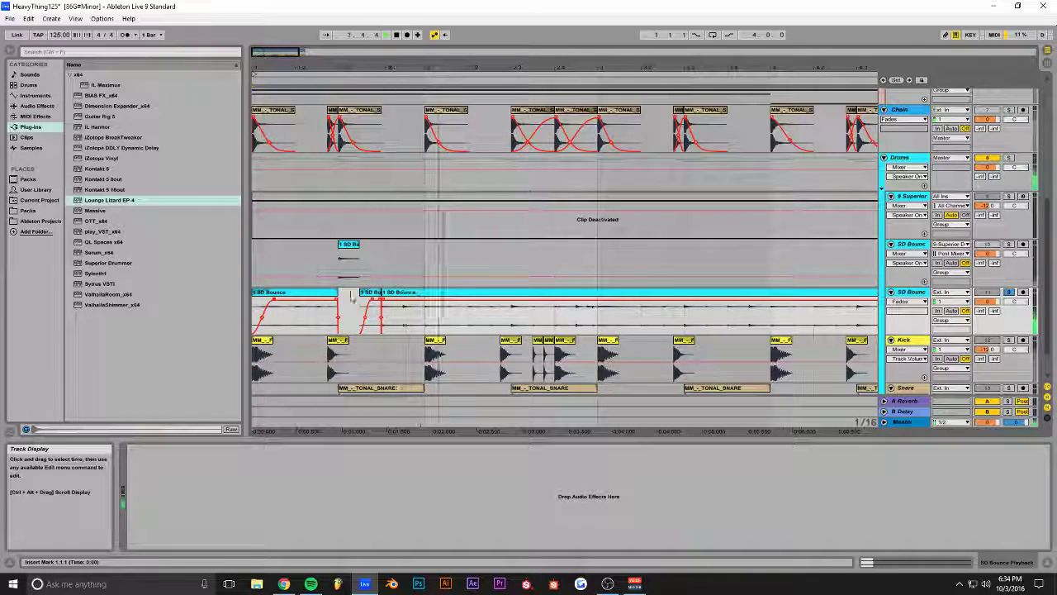
Step: Duplicate the short slice twice and rework the copies into sixteenth-note repeats at 1.4.1 and 1.4.2, auditioning the result
key(ctrl+d)
key(ctrl+d)
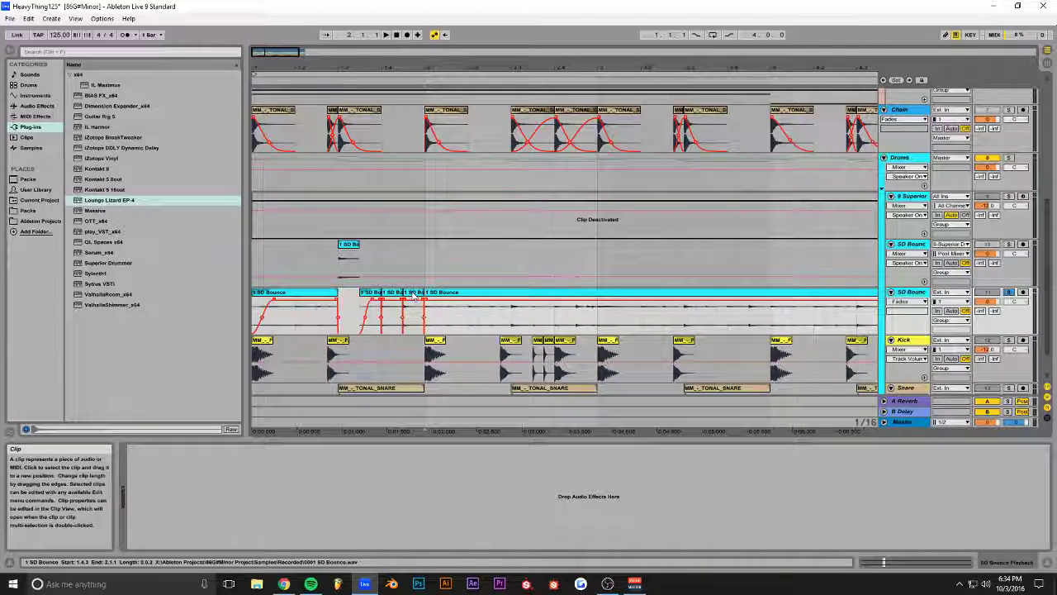
drag(389, 297, 400, 297)
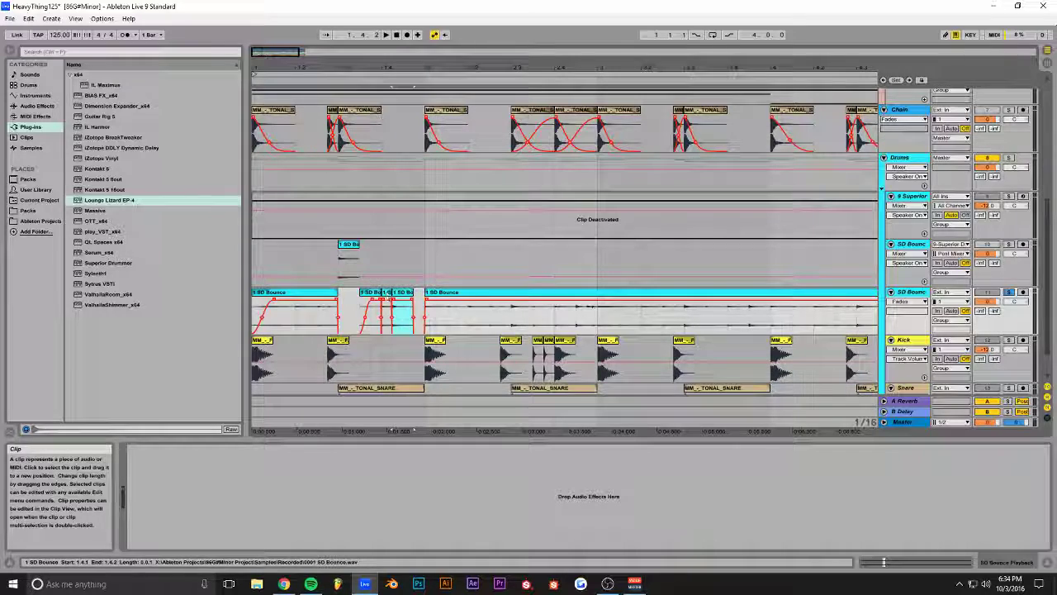
click(403, 302)
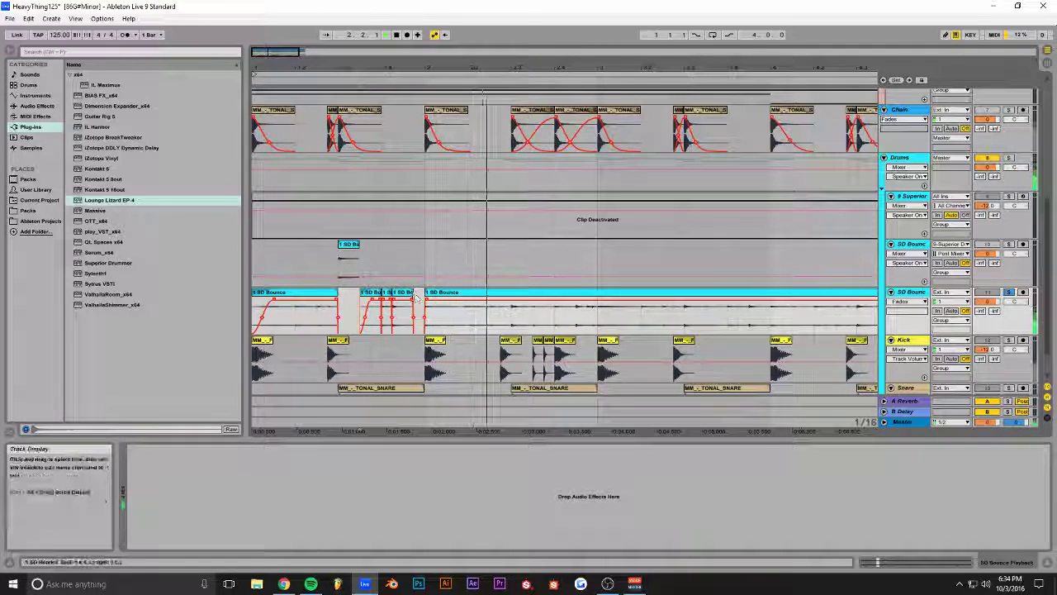
click(426, 318)
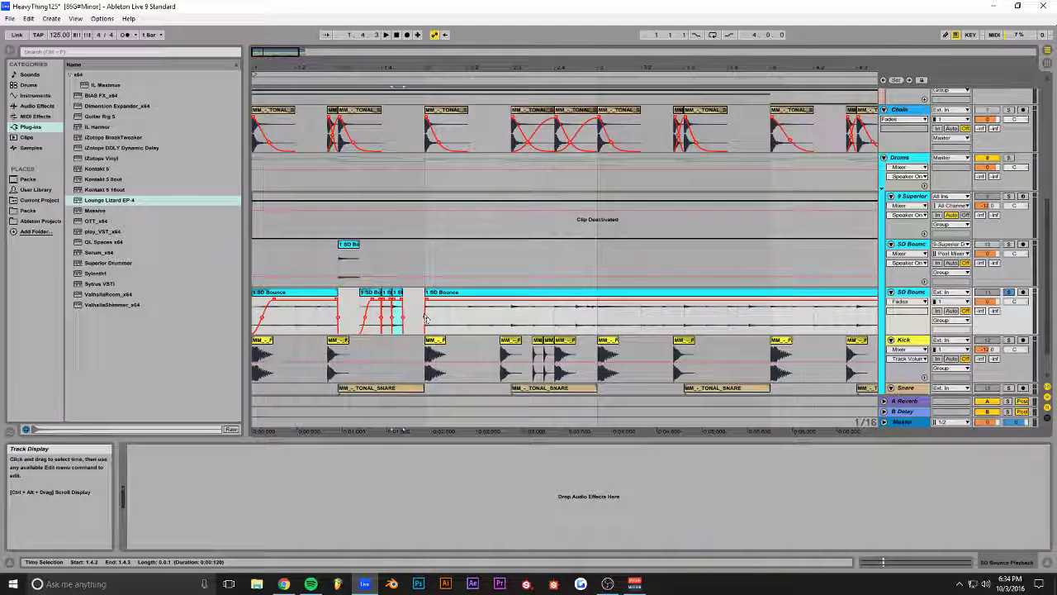
Step: Split the first SD Bounce Playback clip at 1.1.3, copy its opening slice to 1.4.3, and save the project
click(271, 320)
double_click(261, 296)
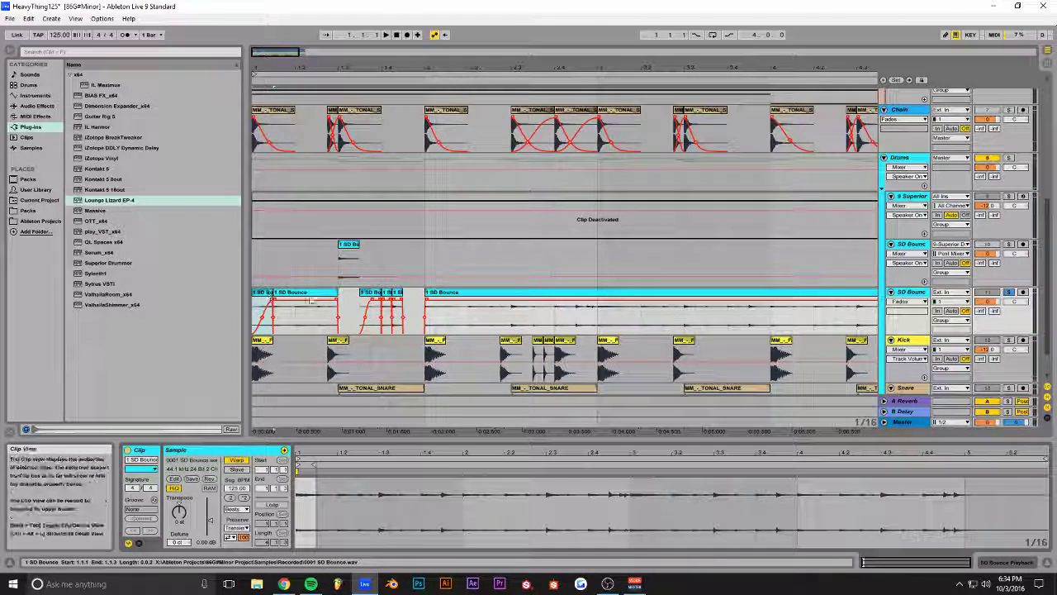
click(404, 307)
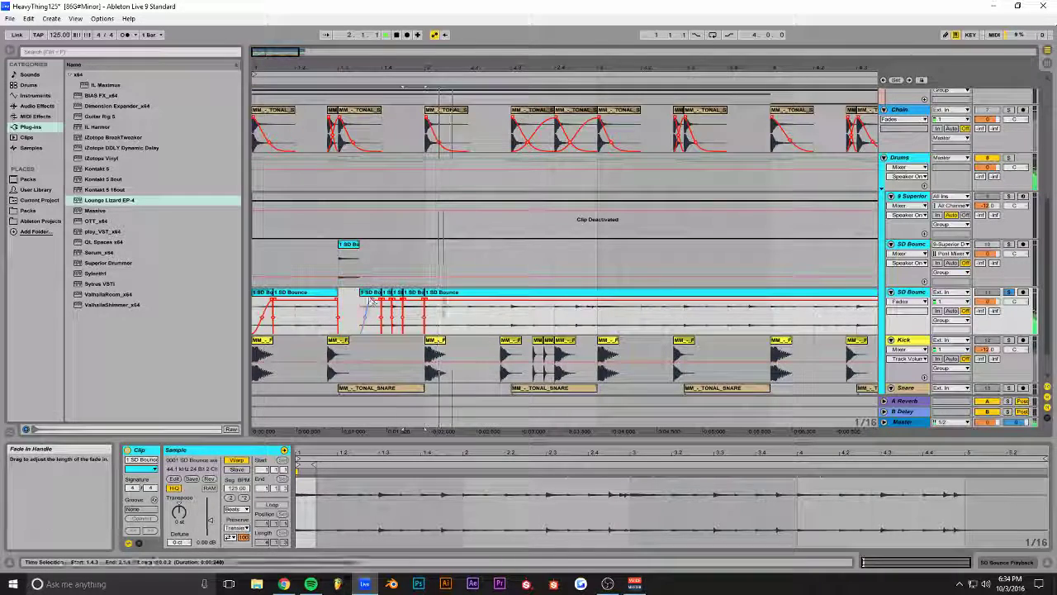
click(300, 269)
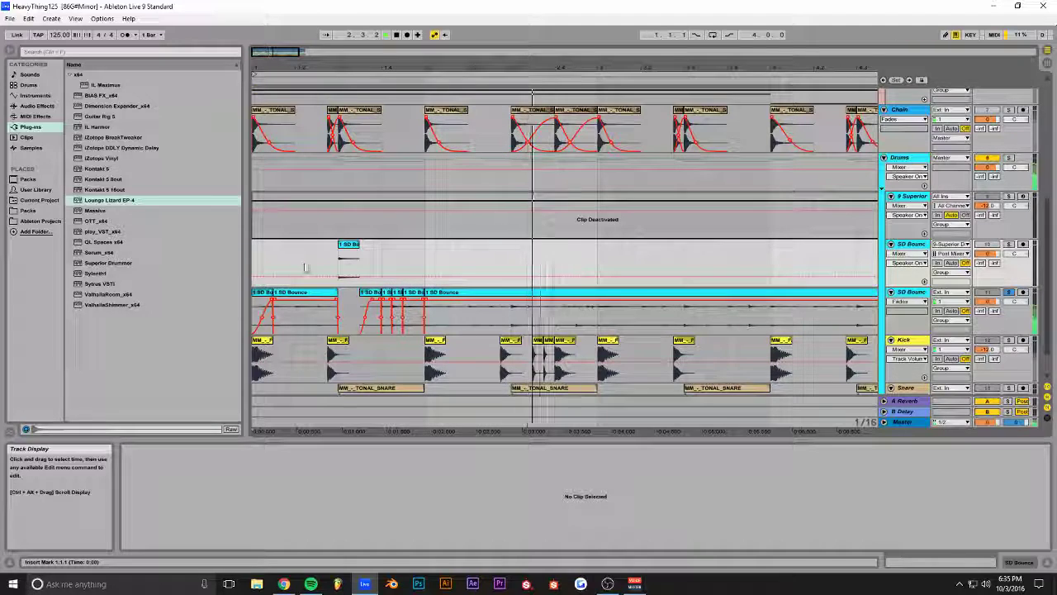
Step: Split the long clip on SD Bounce Playback at 2.3.1, 2.4.1 and 2.4.3
click(512, 314)
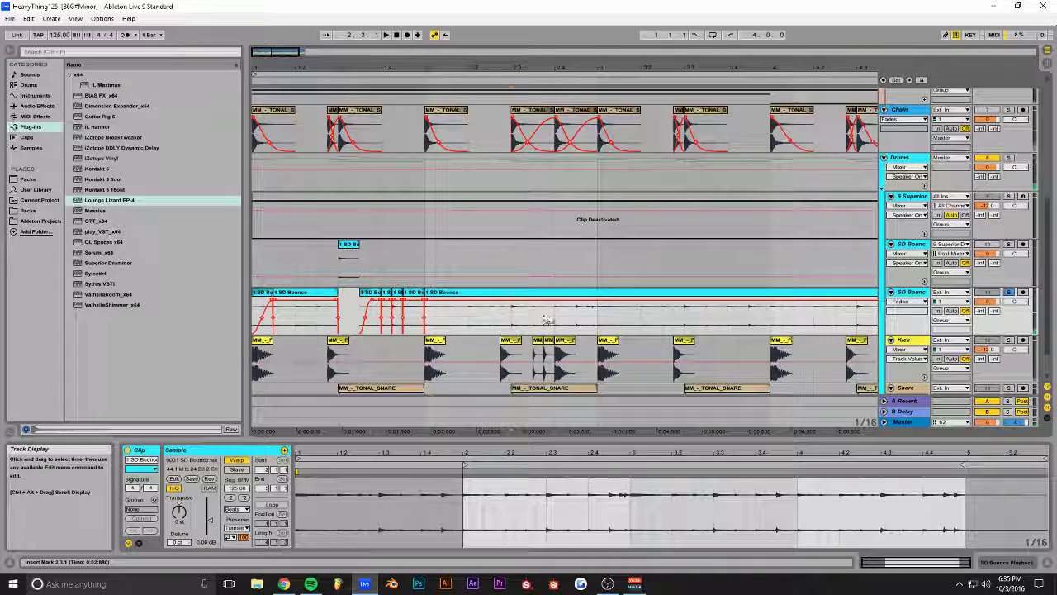
key(ctrl+e)
click(556, 317)
key(ctrl+e)
click(578, 317)
key(ctrl+e)
Step: Crossfade the preceding clip into the slice from 2.3.1 to 2.4.1, and split the remaining clip at bar 3
click(565, 295)
click(526, 294)
drag(554, 301, 590, 311)
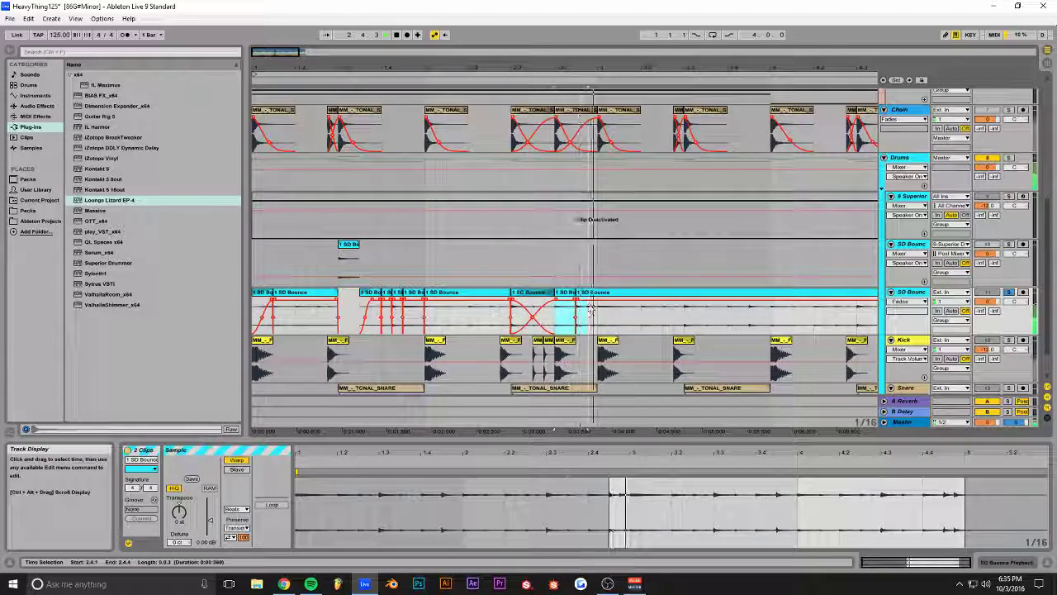
key(space)
click(595, 312)
key(ctrl+e)
click(587, 294)
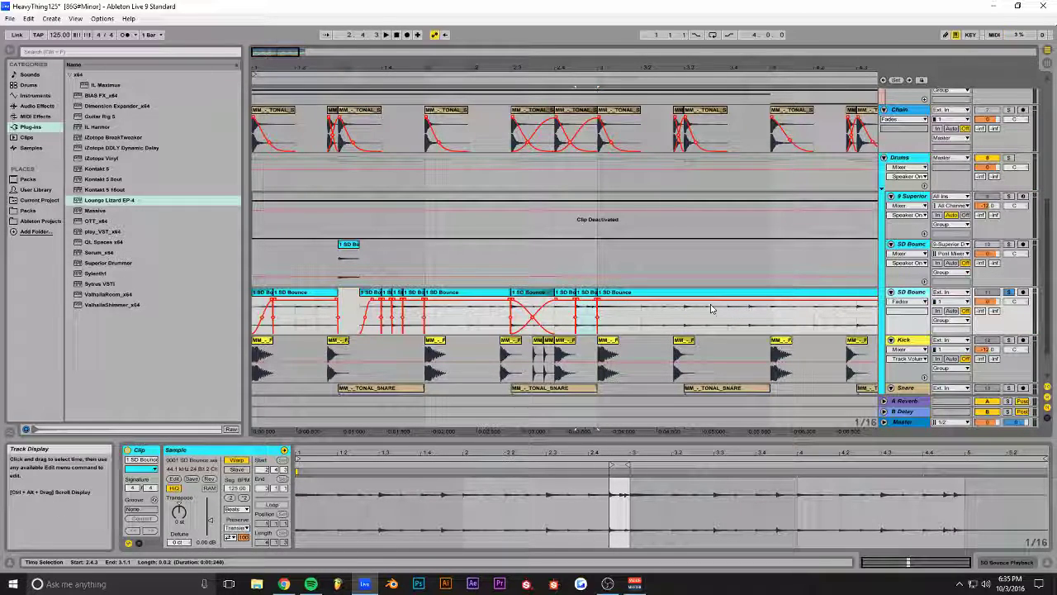
Step: Duplicate the SD Bounce Playback track and delete all clips from the copy
key(ctrl+d)
scroll(700, 306, down, 2)
drag(378, 72, 473, 294)
drag(625, 325, 146, 342)
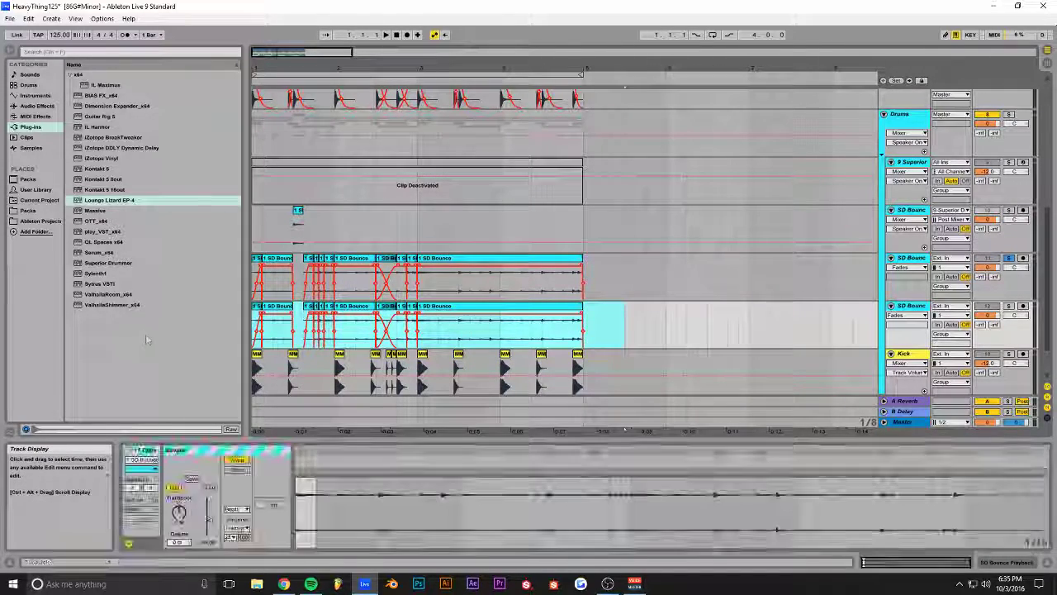
key(Delete)
Step: Copy the SD Bounce Playback slice at 2.4.3 onto the empty duplicate track at 2.4.1 and fade it in over its full length
click(411, 264)
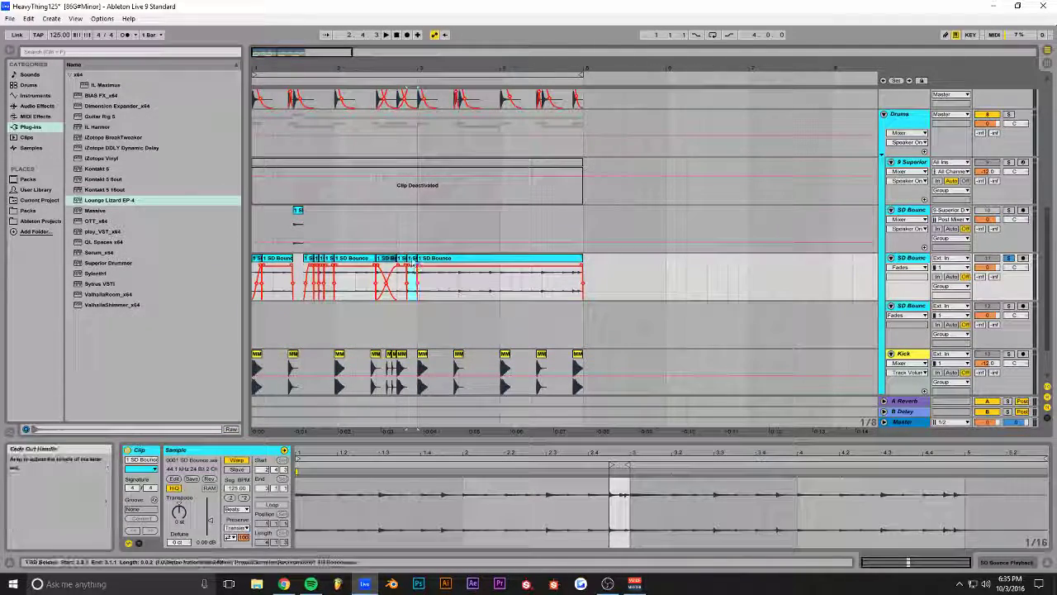
click(412, 266)
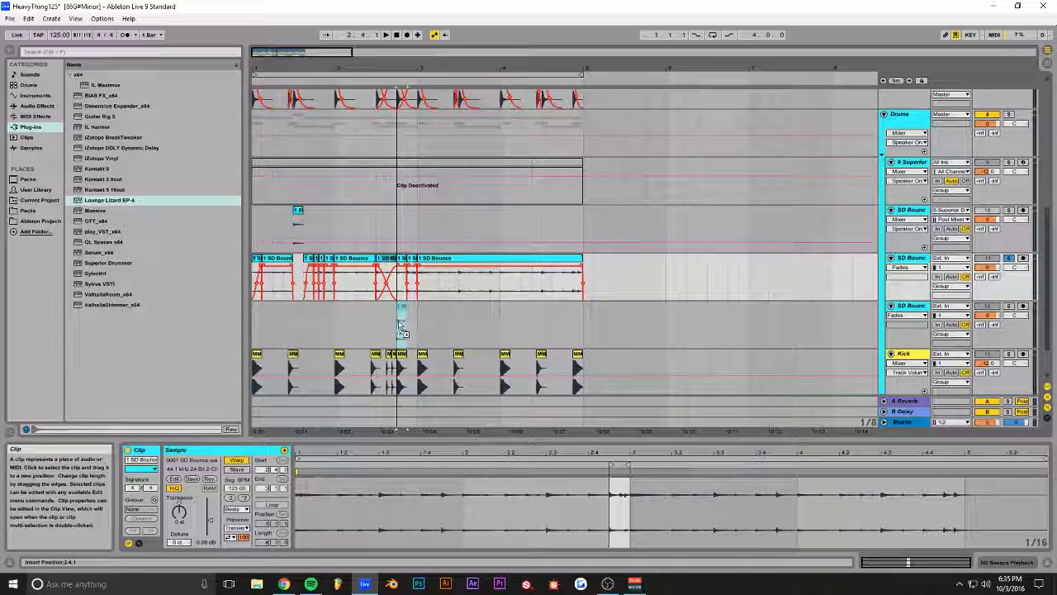
drag(401, 329, 402, 327)
drag(329, 51, 293, 54)
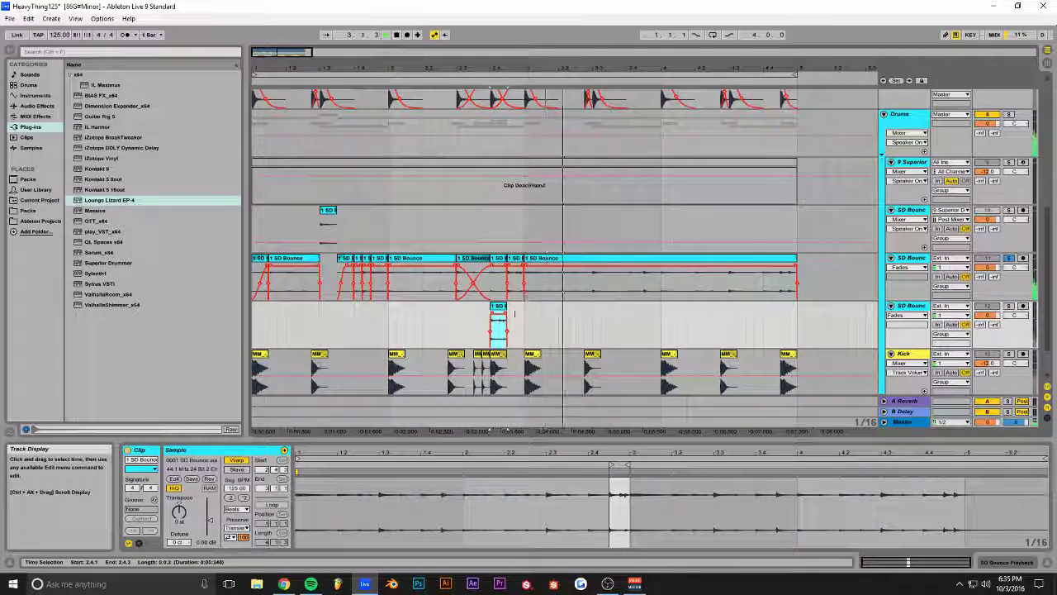
click(502, 258)
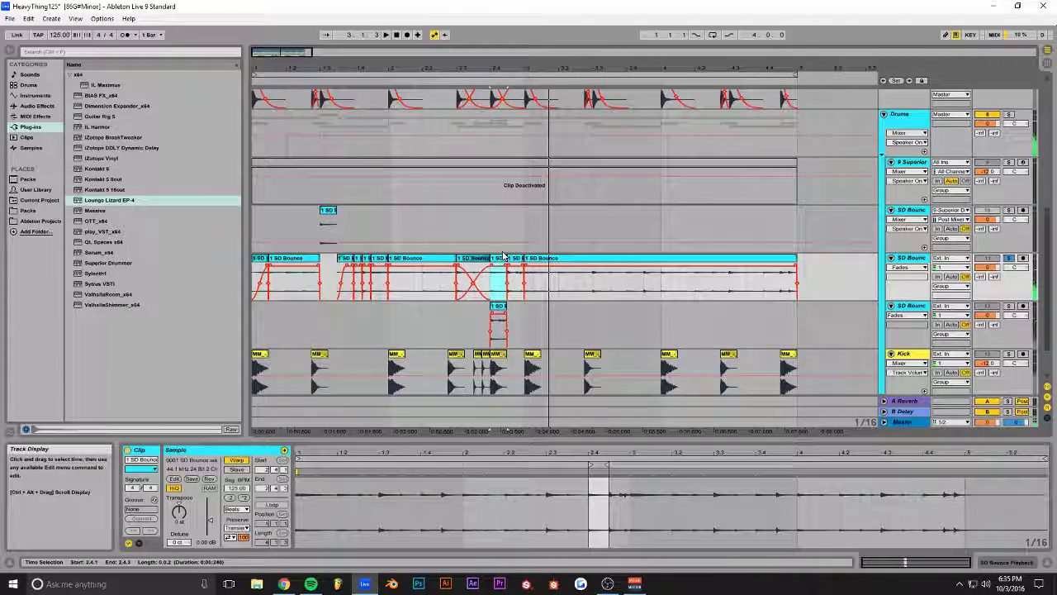
key(space)
key(ctrl+z)
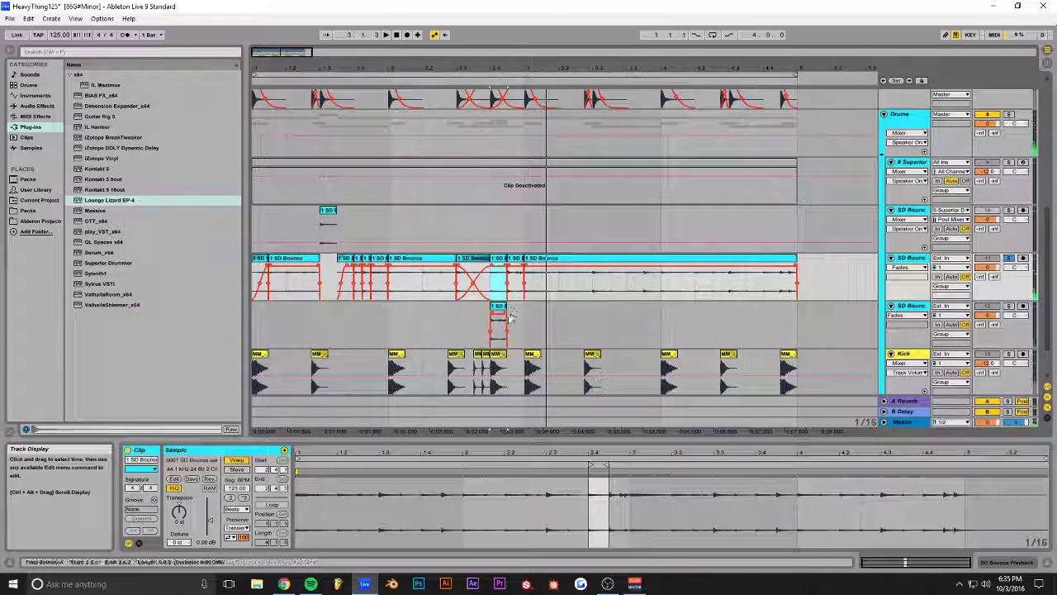
drag(493, 315, 512, 316)
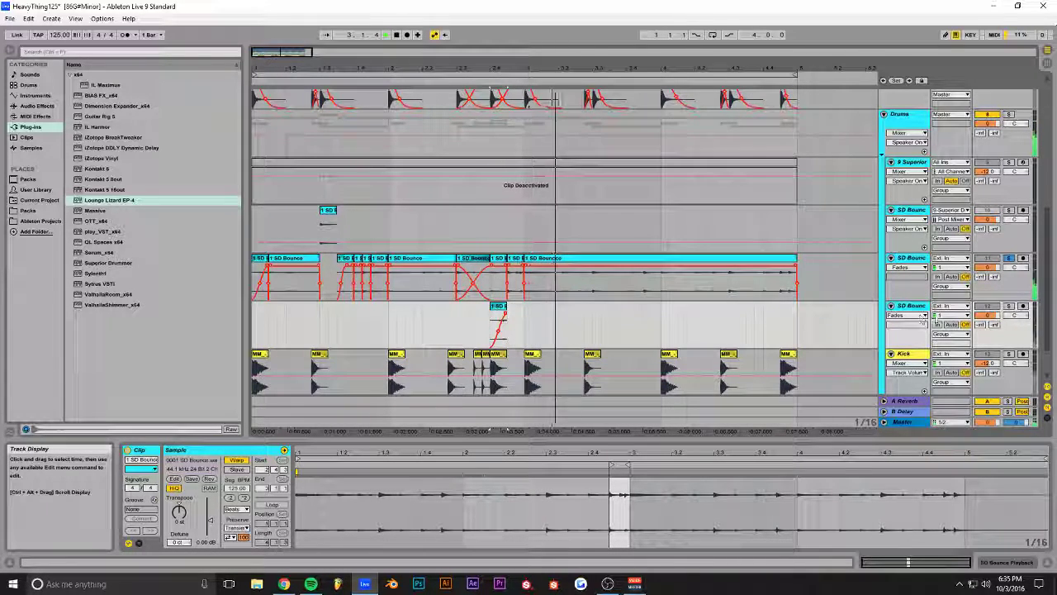
Step: Solo SD Bounce Playback tracks 11 and 12 together and play them back
click(1009, 306)
key(space)
key(space)
key(space)
click(1010, 258)
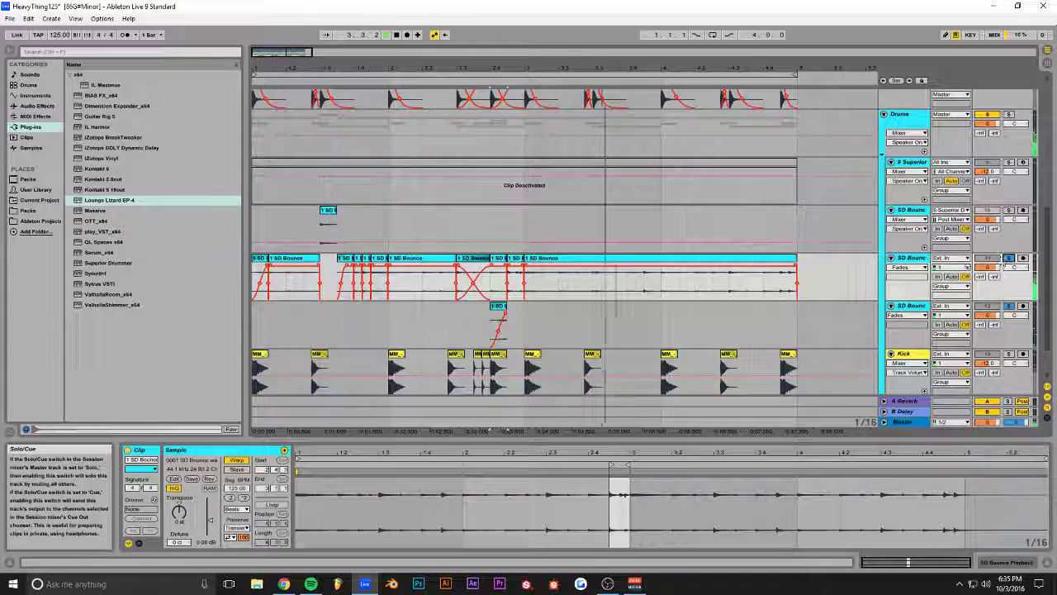
click(267, 313)
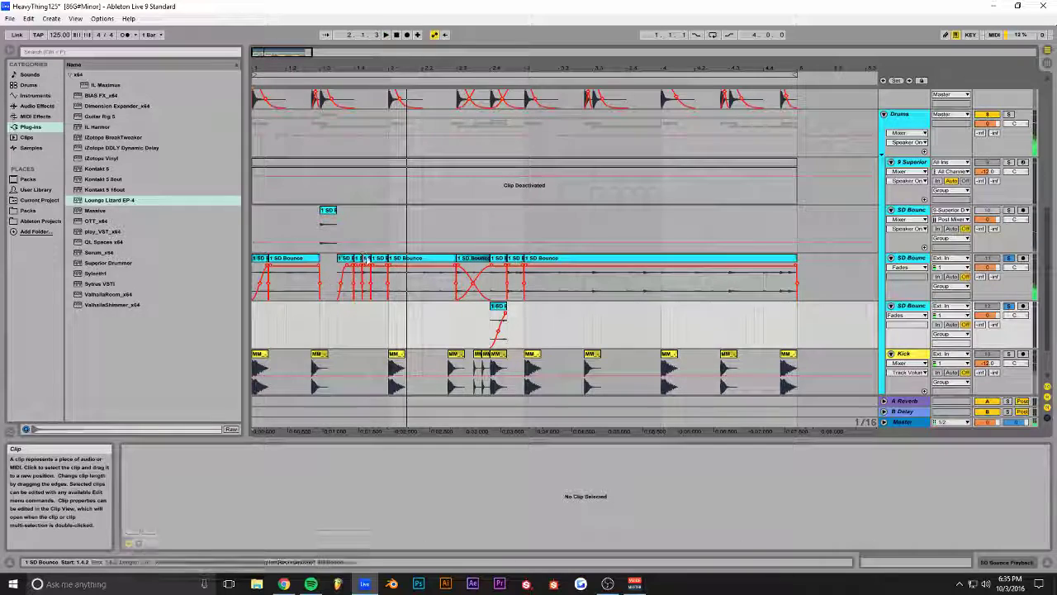
Step: Copy the short slice at 1.4.2 on track 11 to 1.3.1 and 1.3.2 on track 12, and play it back
click(369, 261)
drag(326, 317, 327, 317)
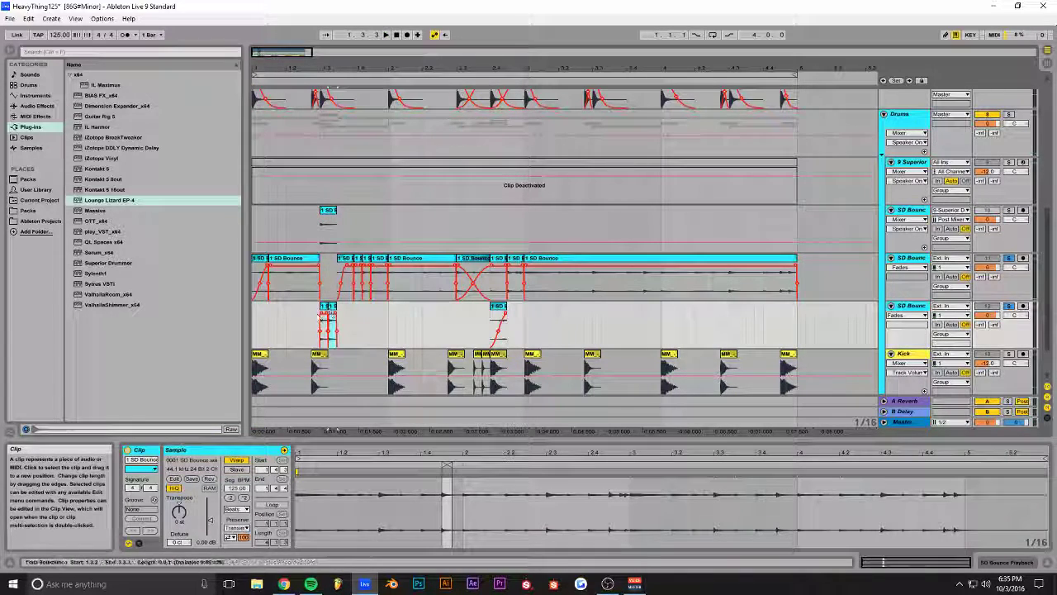
key(space)
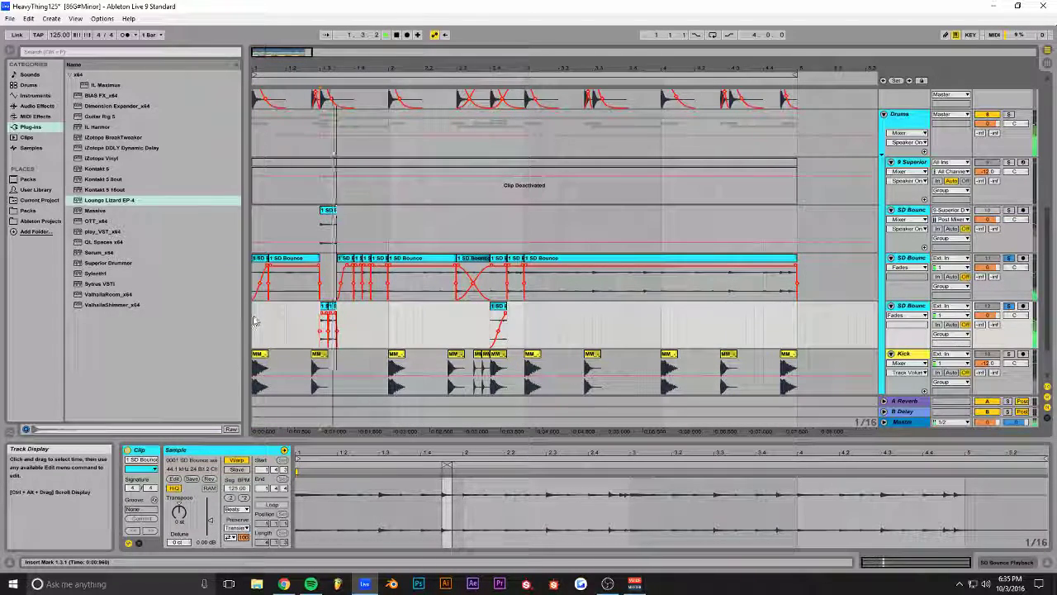
Step: Delete the slice at 1.4.2 on track 11 and fade in the slice starting at 1.4.3
click(366, 259)
key(Delete)
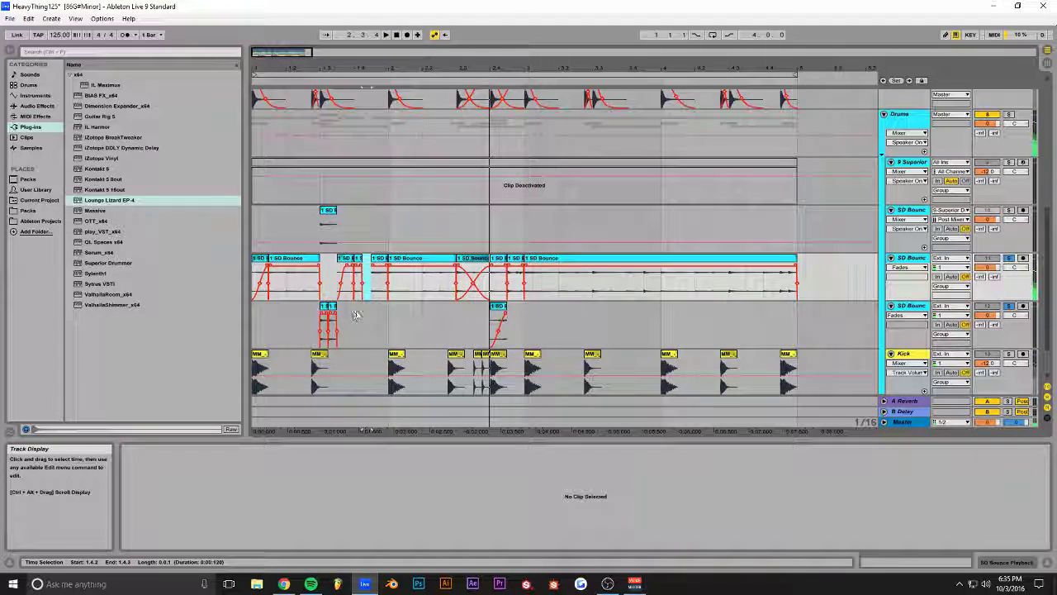
click(379, 269)
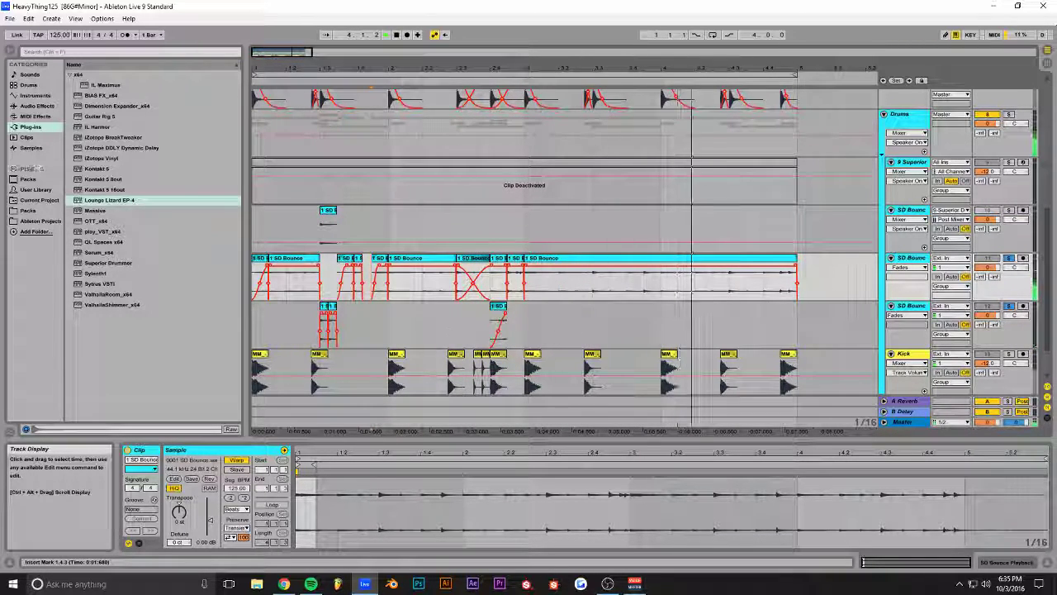
Step: Split the long clip at 4.4.3 and move its end slice to track 12 with a fade-in, placing another copy at 4.3.3
click(782, 282)
key(ctrl+e)
drag(788, 259, 760, 319)
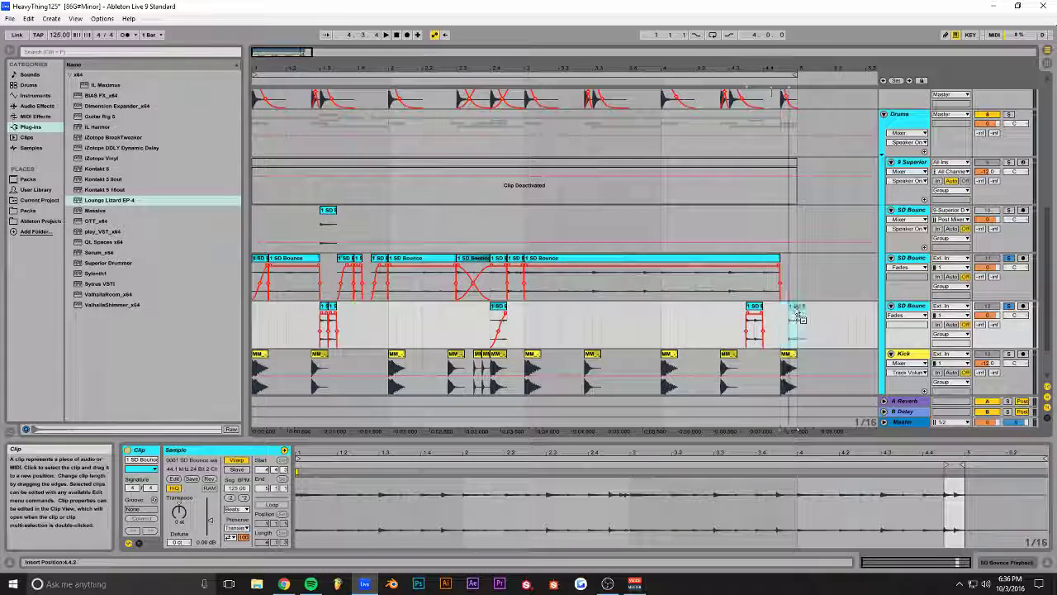
click(776, 322)
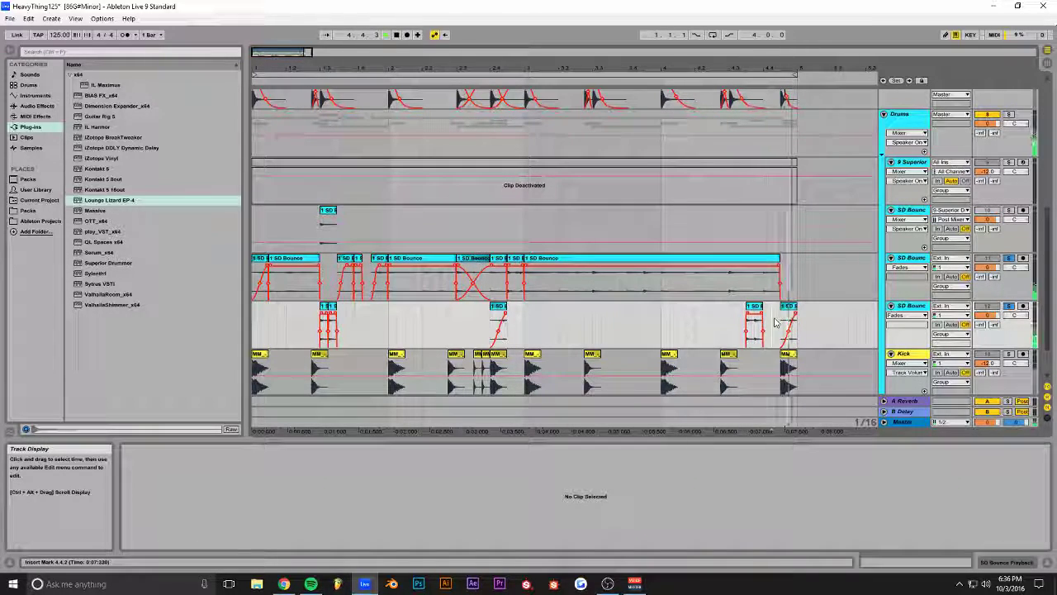
click(795, 318)
click(775, 317)
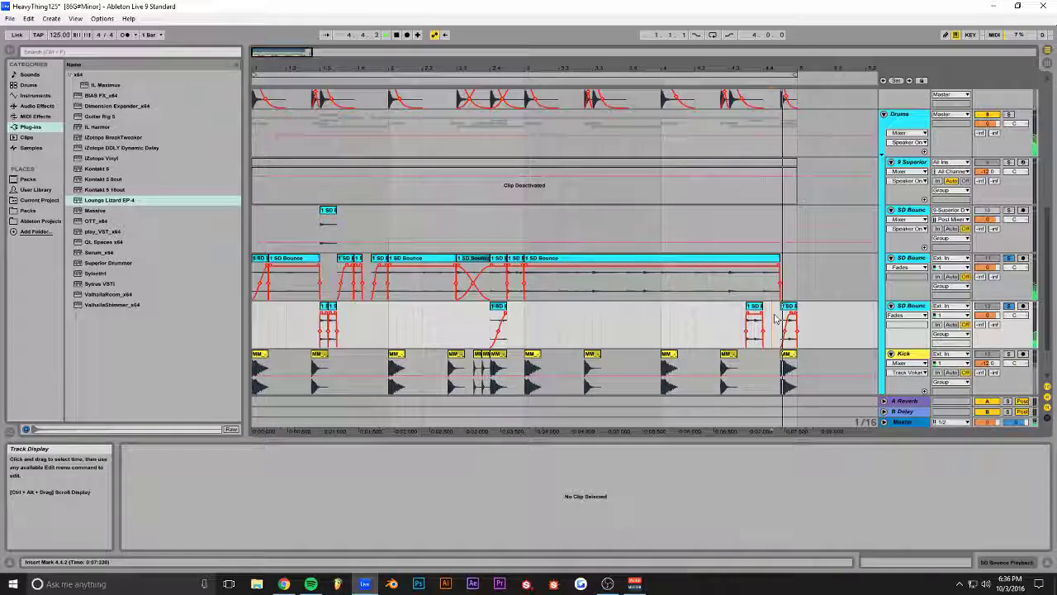
Step: Turn off the solos on tracks 11 and 12, enable the arrangement loop, and play the full arrangement
key(space)
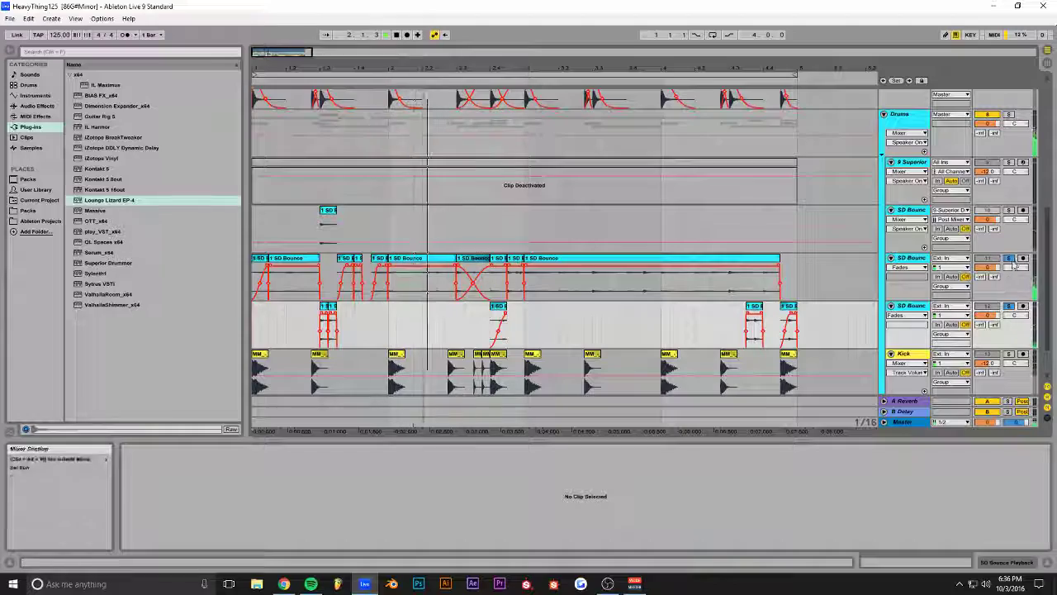
scroll(566, 329, up, 3)
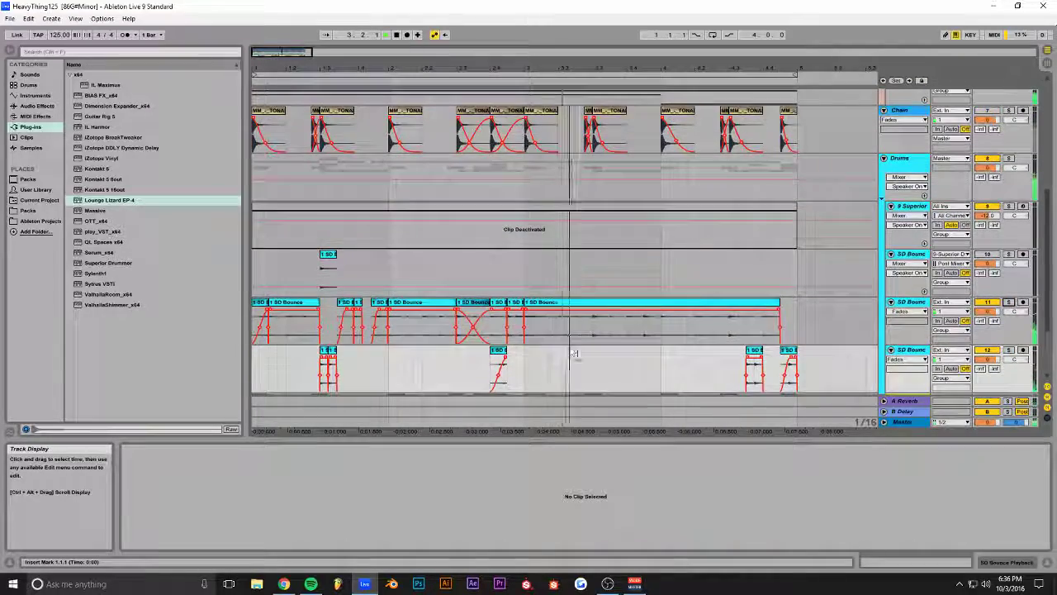
scroll(581, 321, down, 2)
scroll(570, 256, up, 2)
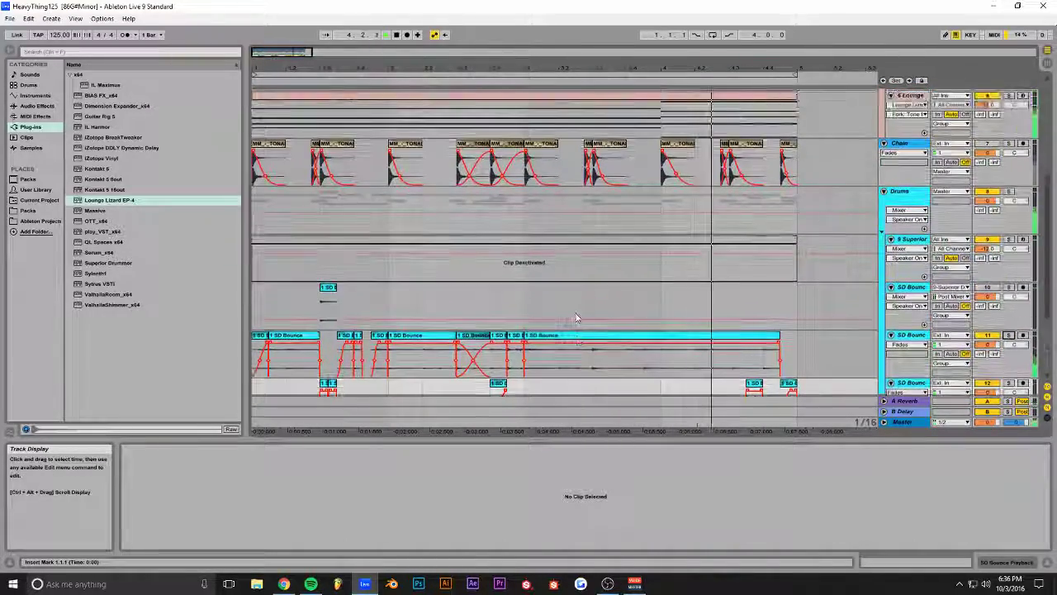
scroll(570, 289, up, 6)
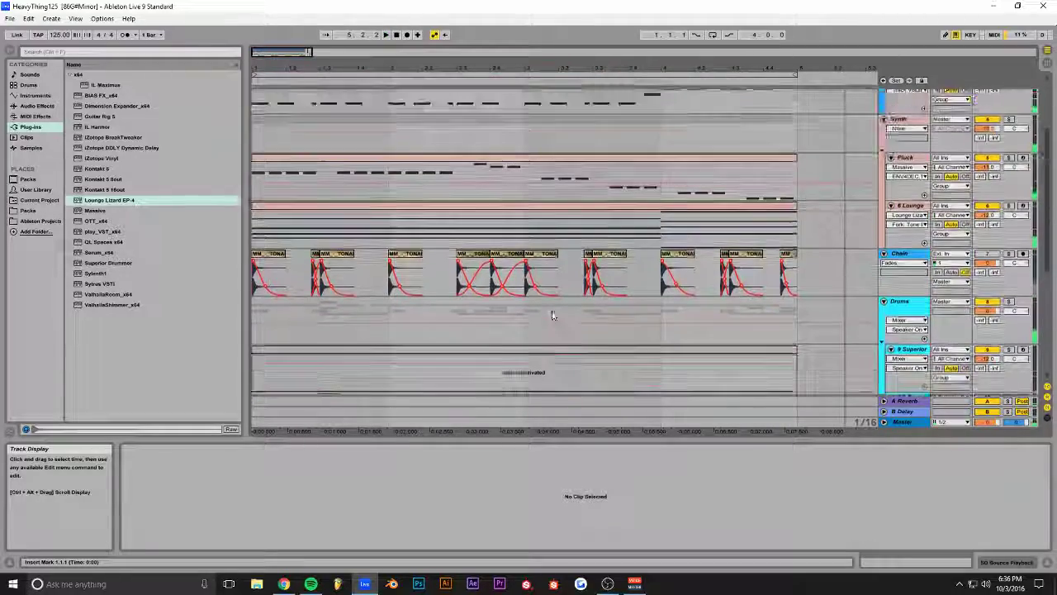
click(716, 35)
key(space)
scroll(585, 199, down, 3)
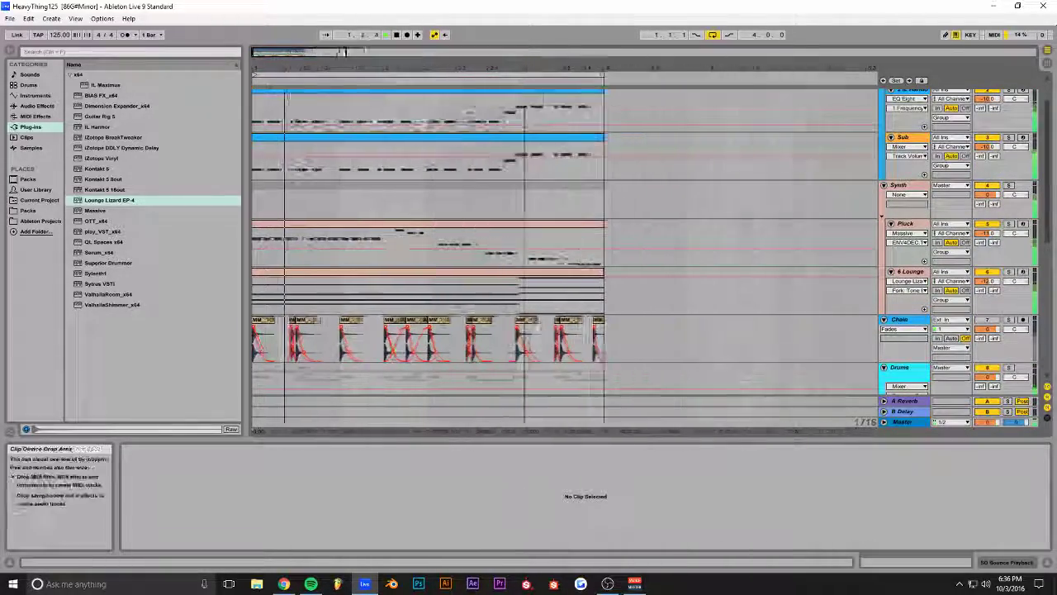
scroll(583, 177, down, 1)
scroll(582, 176, down, 7)
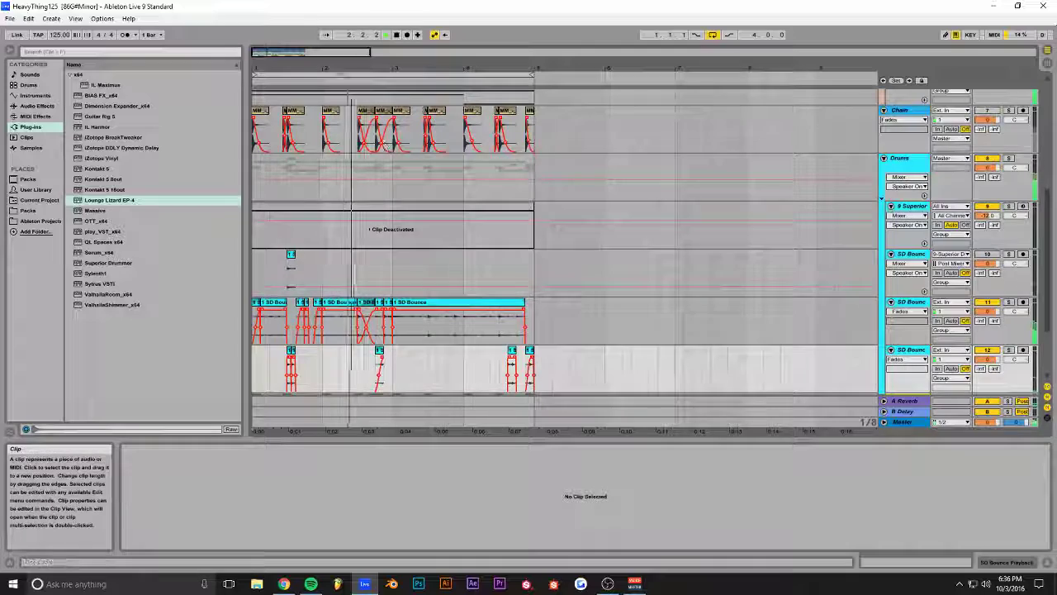
drag(370, 52, 341, 52)
scroll(435, 206, down, 3)
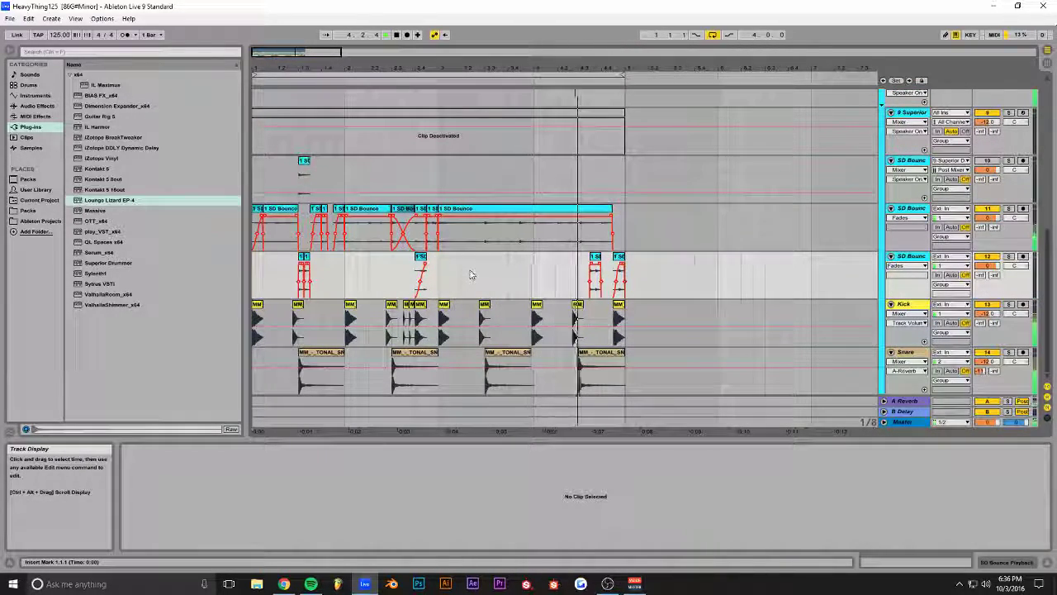
Step: Show the sample Packs folder in the browser and collapse the Medasin - Microdose Vol. 1 folder
click(28, 211)
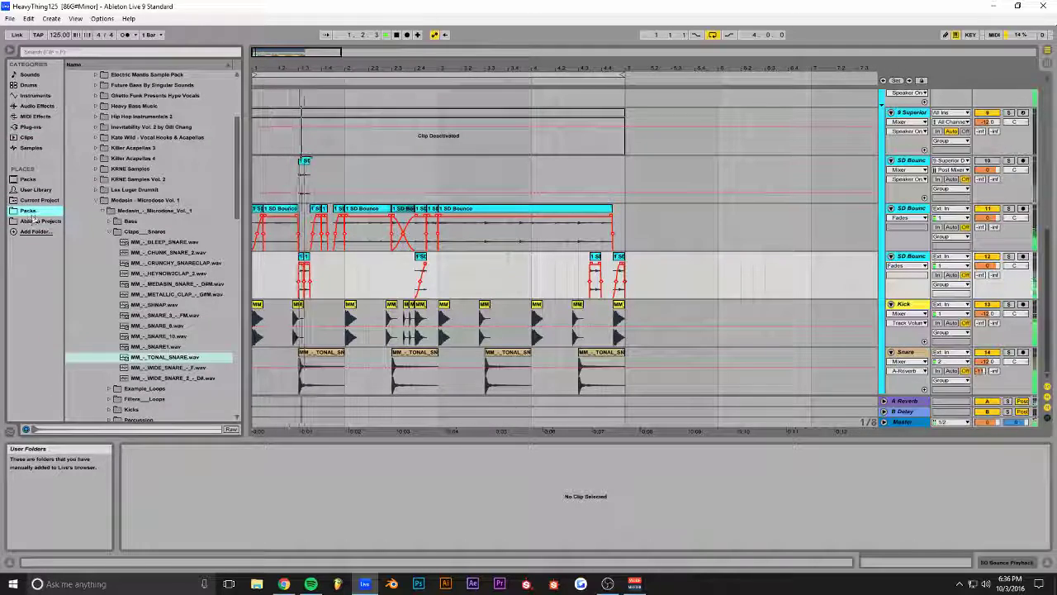
click(95, 201)
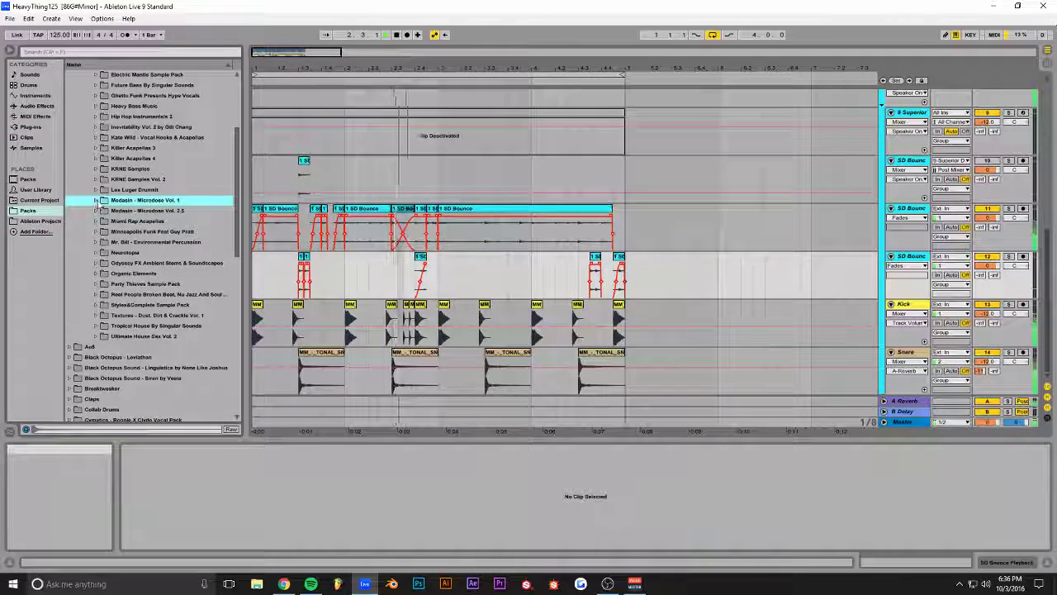
click(306, 232)
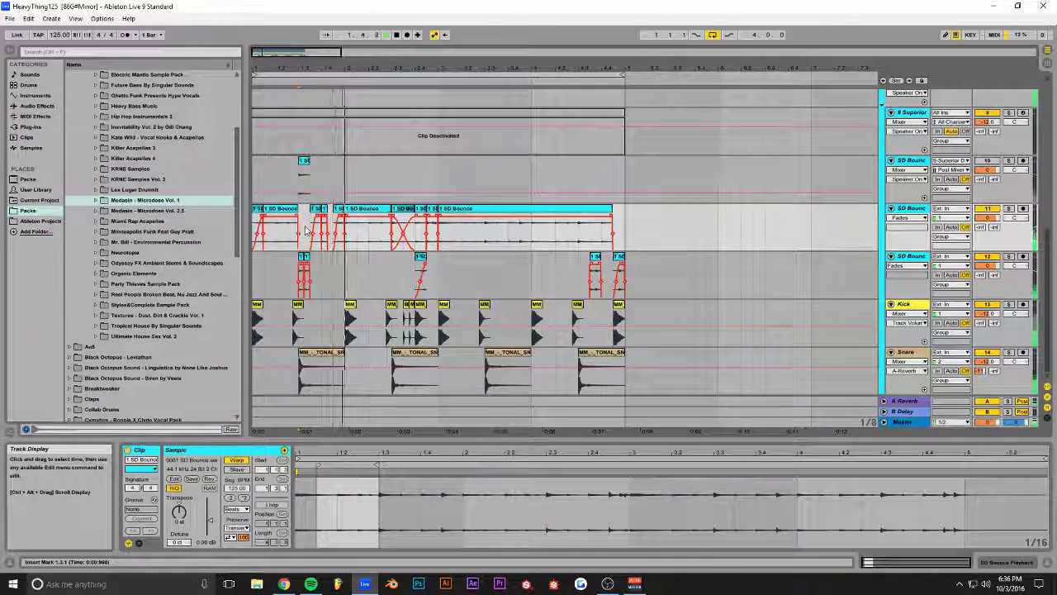
click(333, 199)
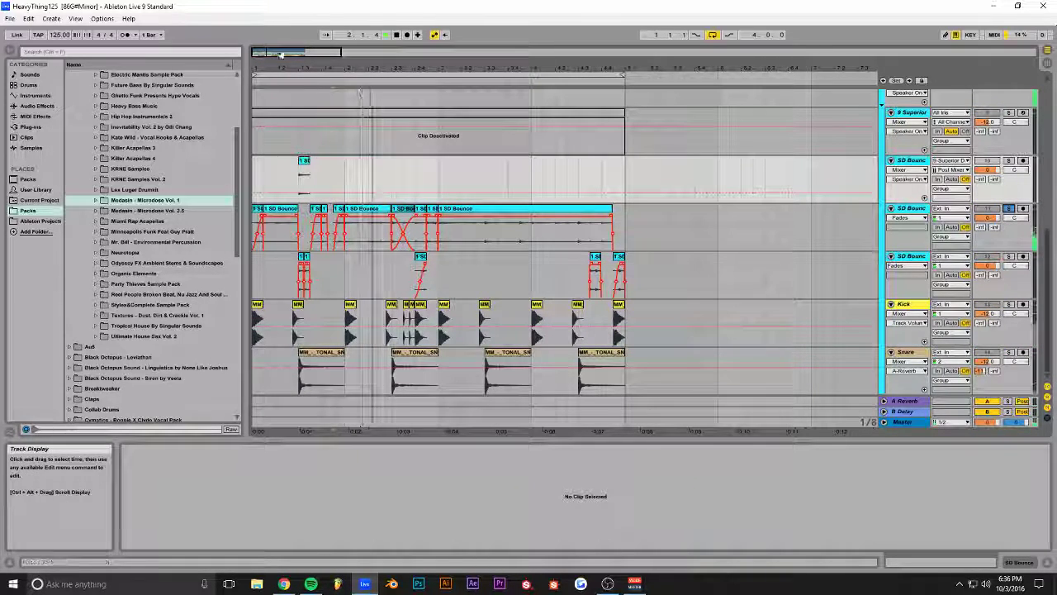
Step: Lower the clip gain of the slice from 1.4.3 to 2.1.1 on track 11 and audition it soloed
drag(338, 56, 292, 55)
click(426, 209)
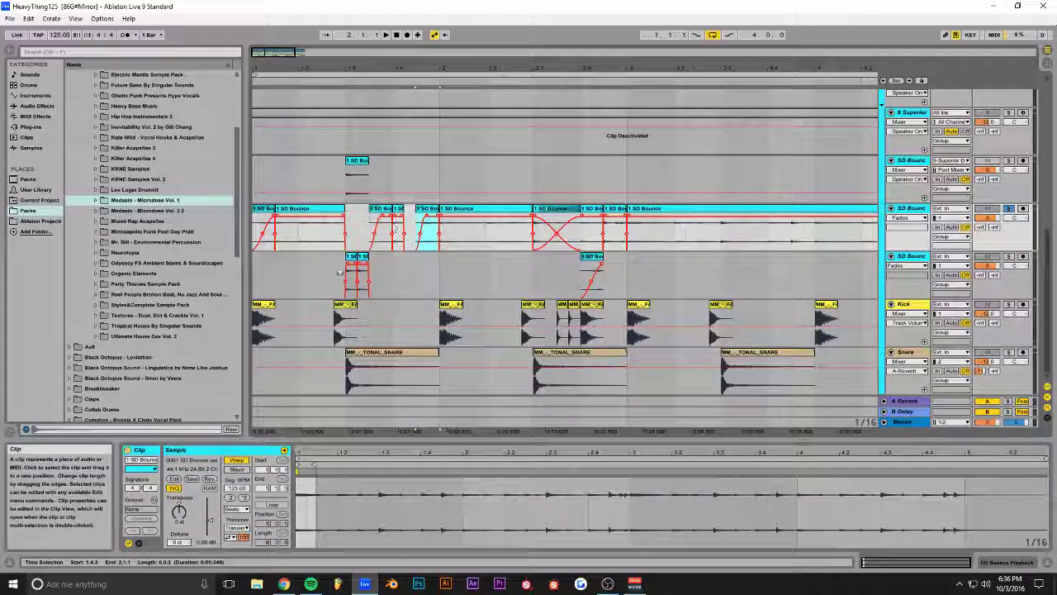
click(210, 522)
drag(210, 525, 210, 528)
key(space)
key(space)
Step: Copy the slice at 1.3.2 on track 12 to 1.4.3, cut it to half its length, and fade it out fully
drag(364, 258, 424, 260)
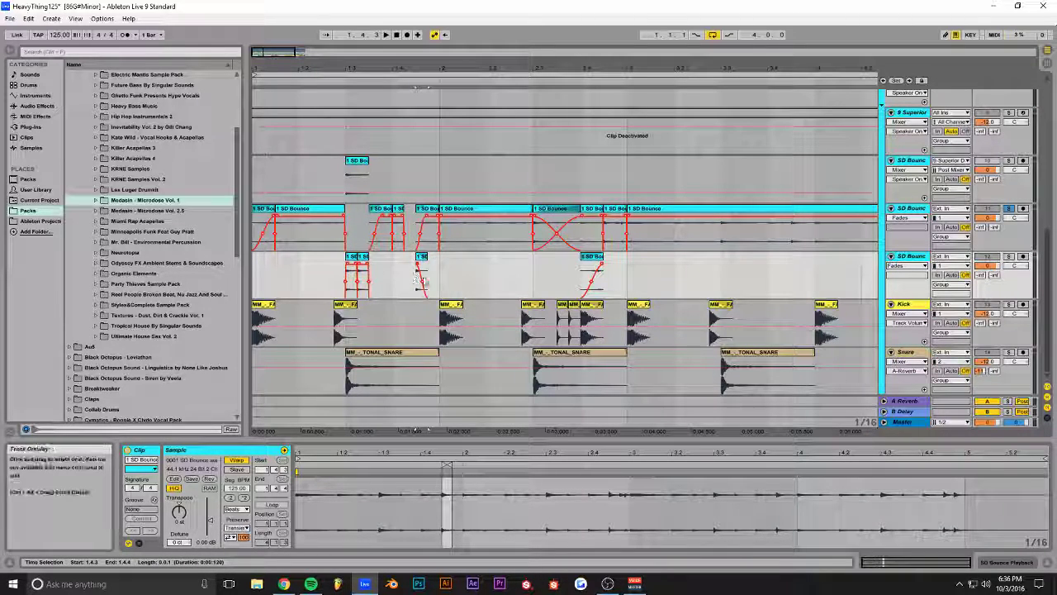
click(425, 257)
drag(275, 51, 276, 77)
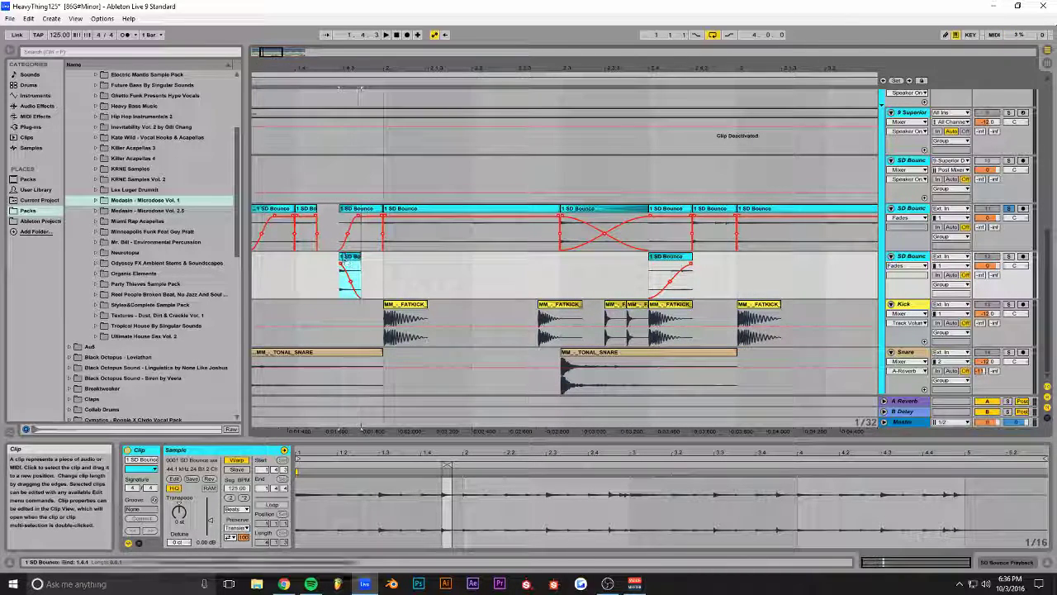
click(356, 257)
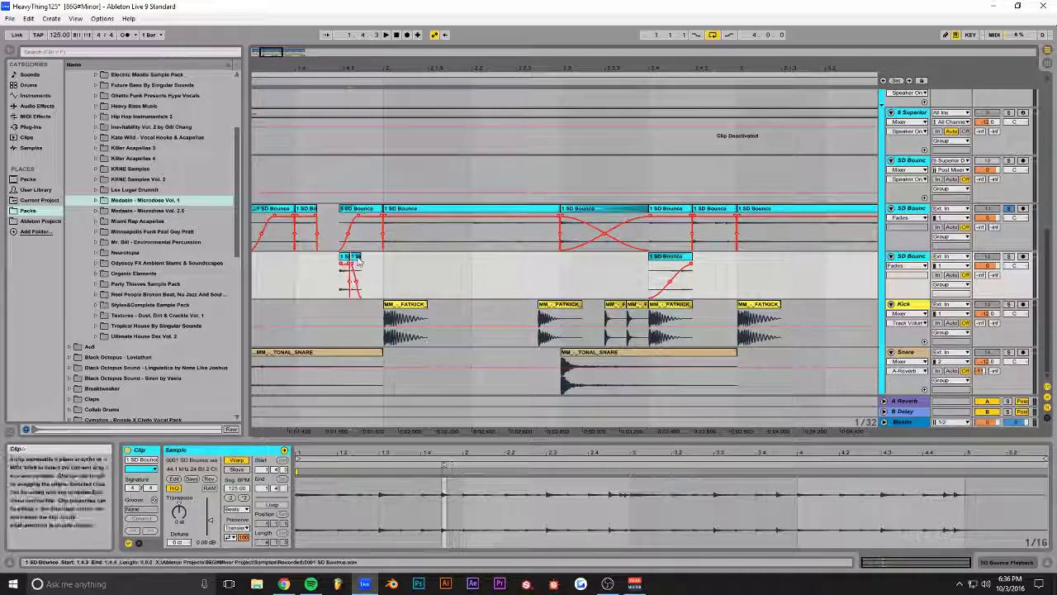
click(358, 259)
click(341, 281)
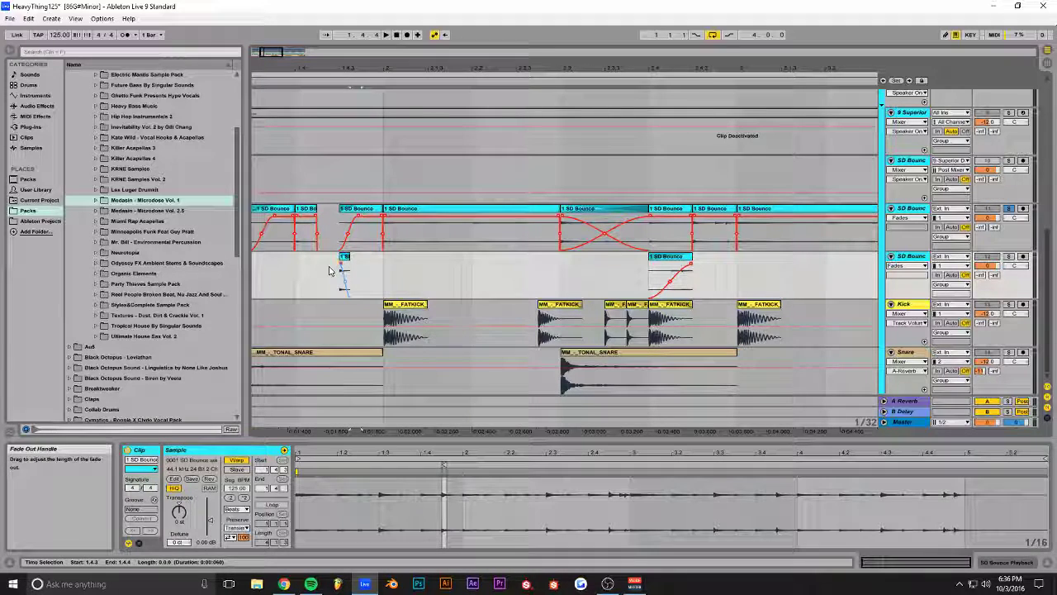
Step: Duplicate the short slice on track 12 to make four repeats from 1.4.3 to 2.1.1, and add short fade-ins
click(347, 260)
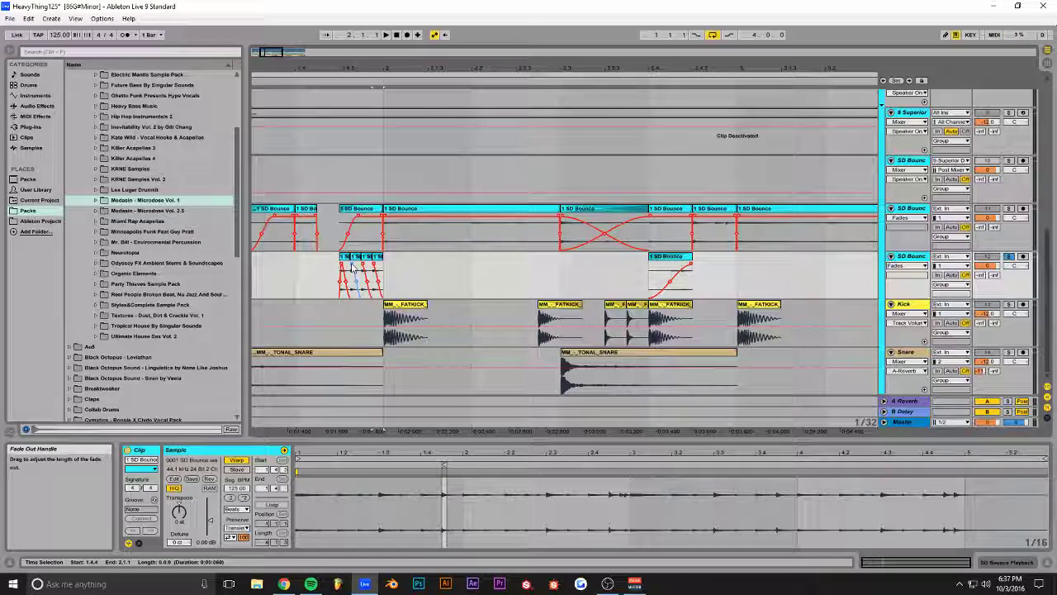
click(351, 266)
click(351, 266)
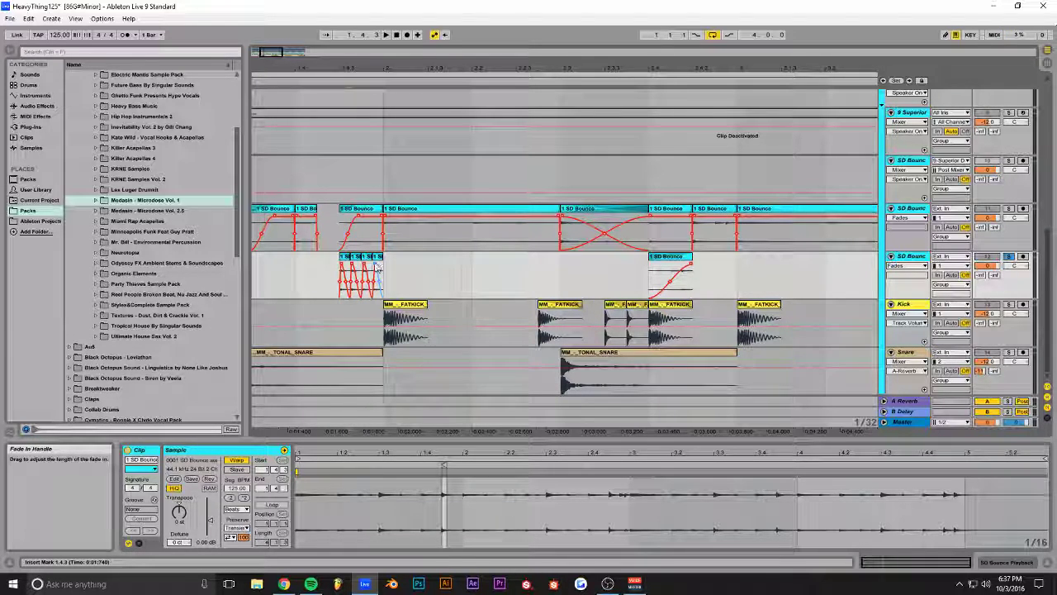
Step: Play the four short slices on track 12 from 1.4.1 and set their clip gain to -9.00 dB
click(300, 273)
key(space)
key(space)
key(space)
key(space)
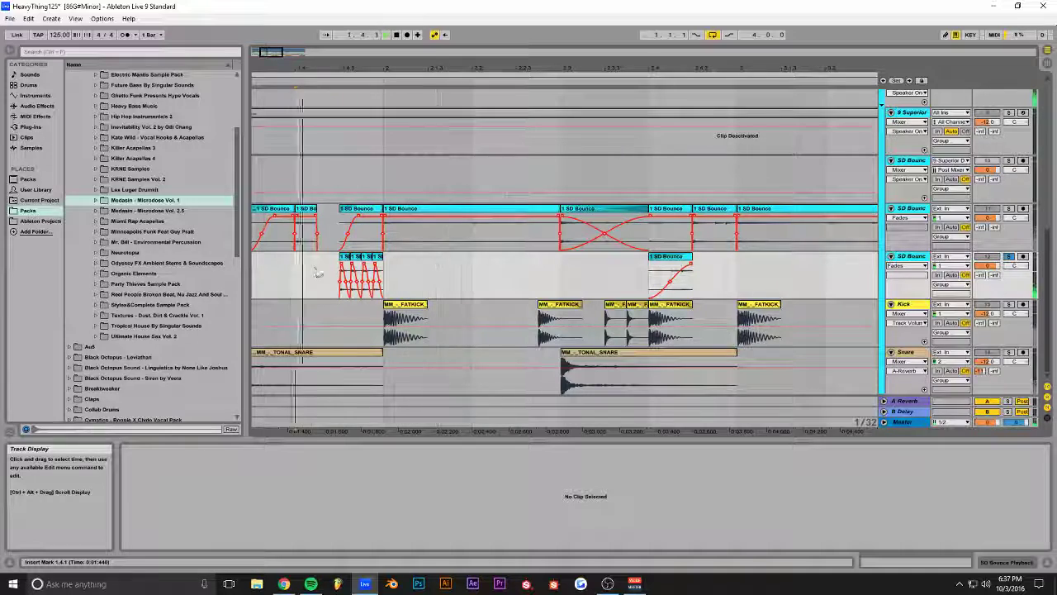
drag(324, 279, 306, 282)
drag(209, 521, 208, 529)
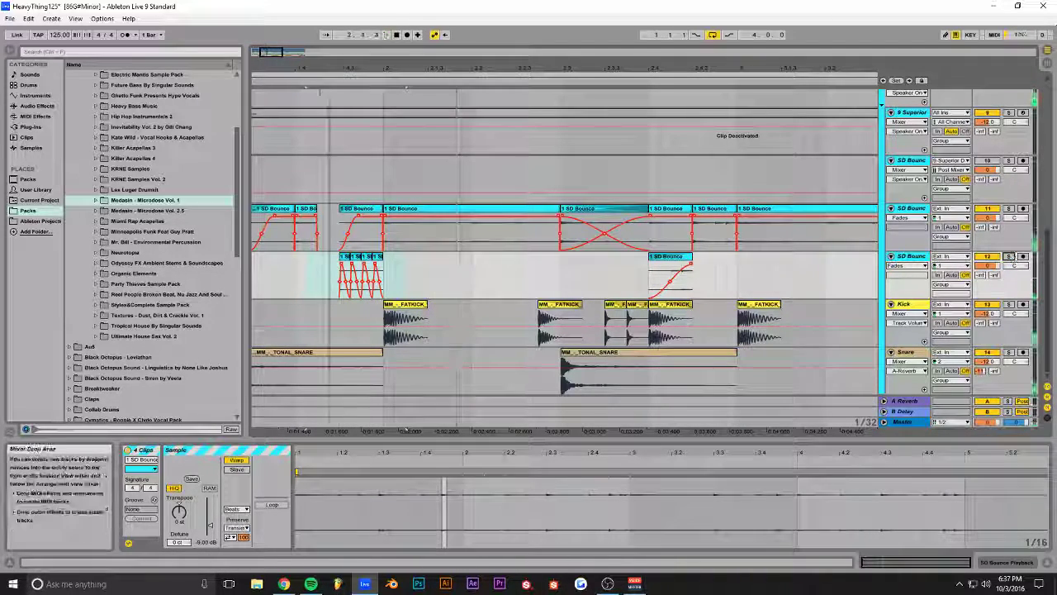
Step: Fade out the kick at 4.2.4 on the Kick track and copy it to 4.3.3, shortened to half its length
scroll(486, 239, down, 5)
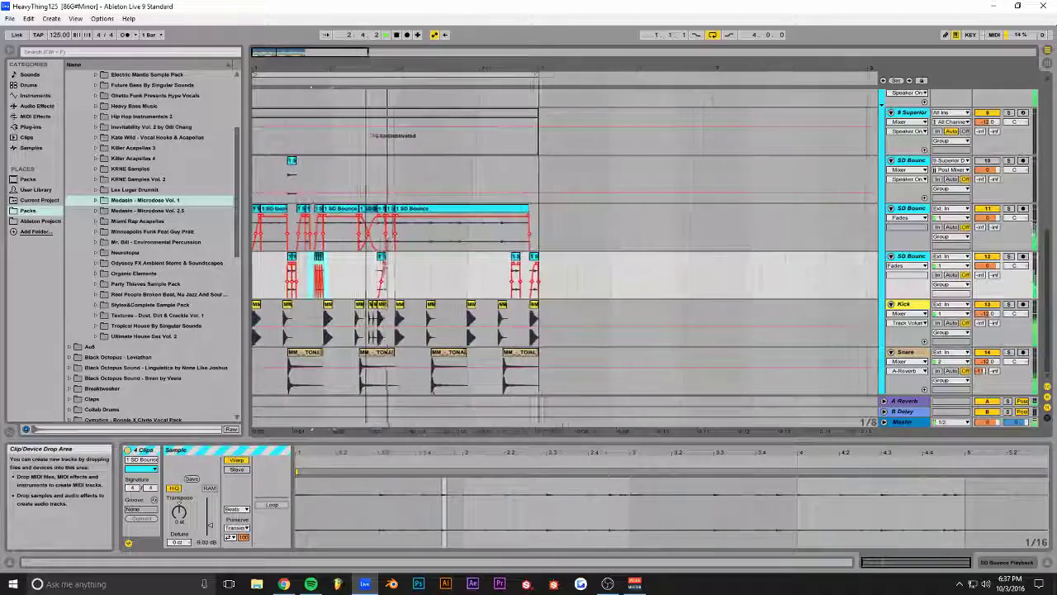
scroll(597, 287, up, 2)
scroll(597, 287, up, 10)
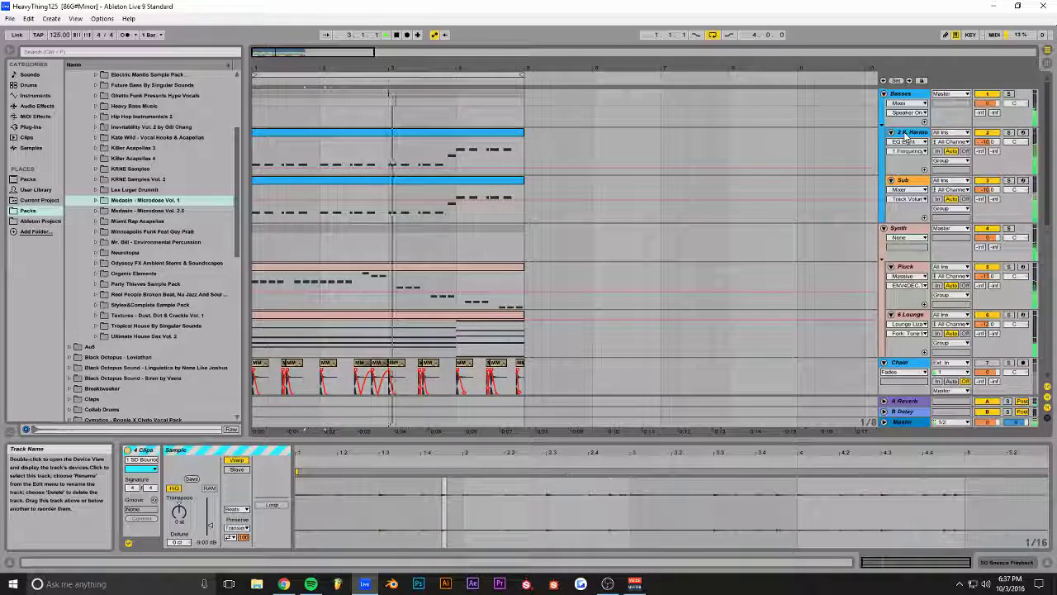
scroll(531, 236, down, 10)
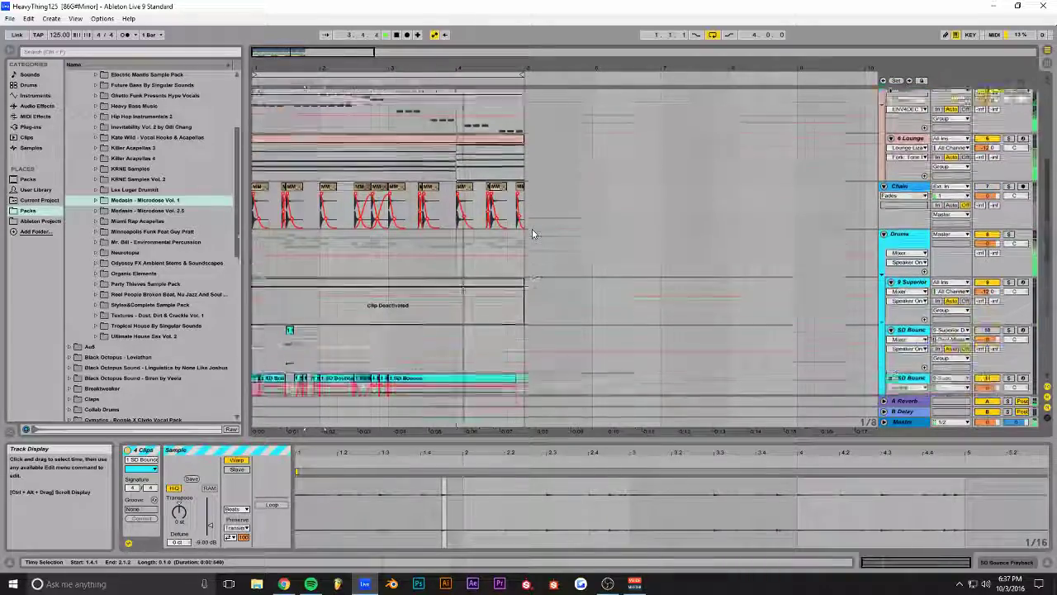
scroll(532, 233, down, 6)
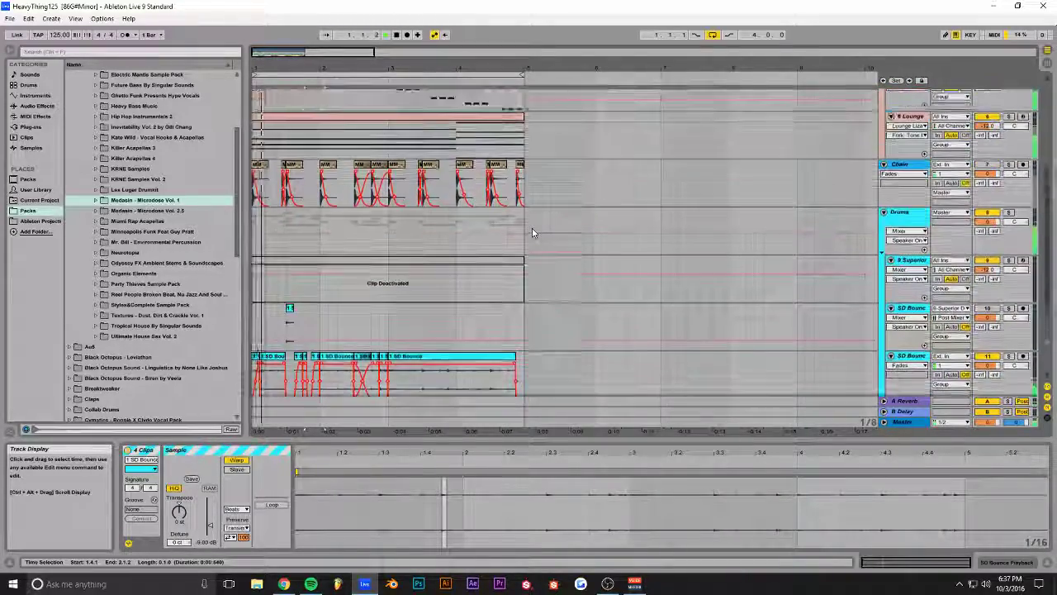
drag(310, 52, 303, 55)
click(470, 306)
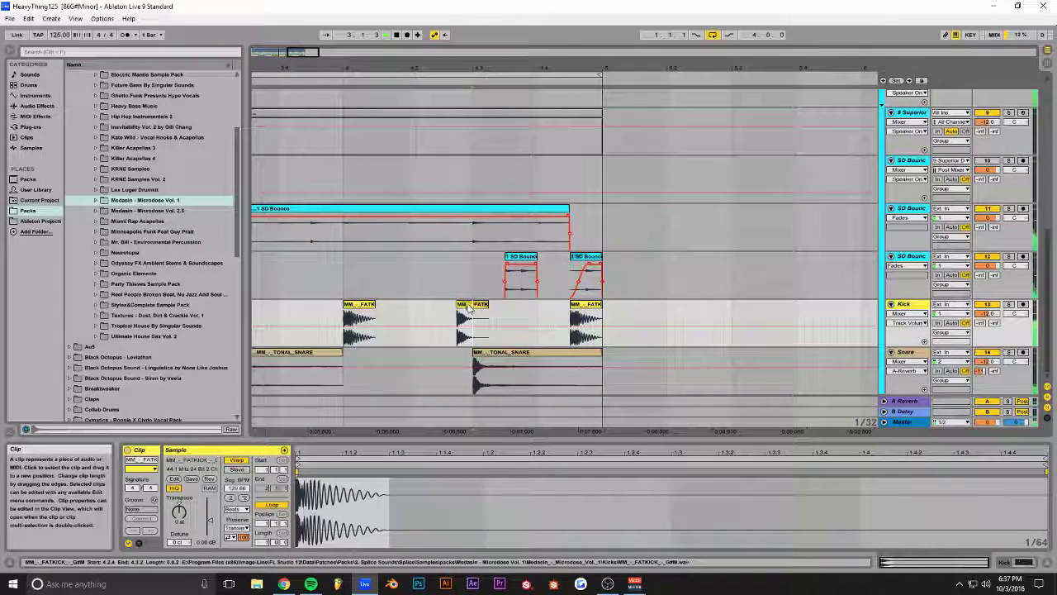
drag(467, 307, 493, 310)
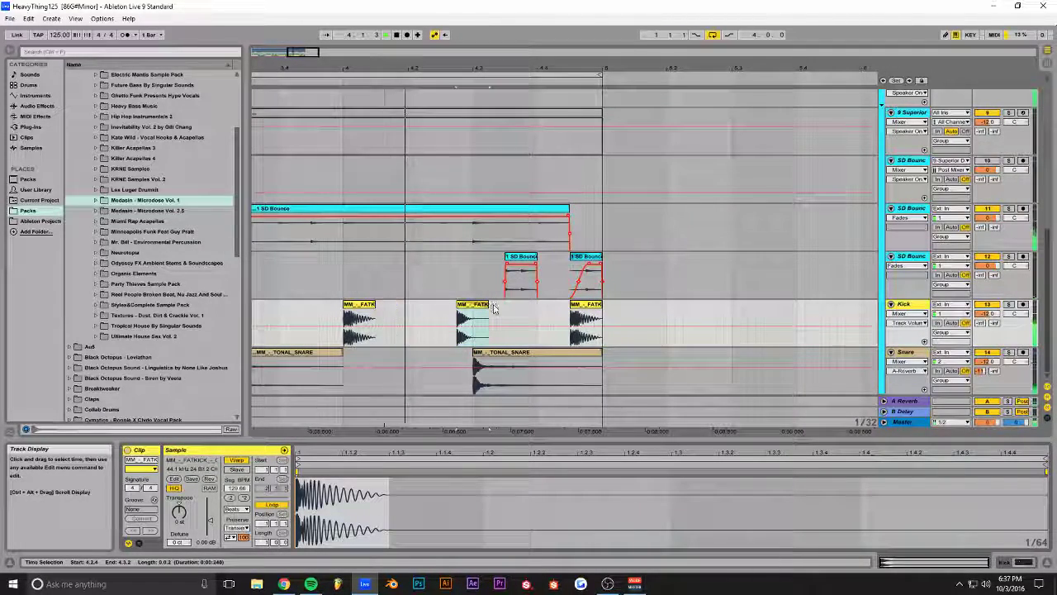
key(ctrl+alt+f)
key(space)
click(498, 318)
drag(492, 306, 521, 305)
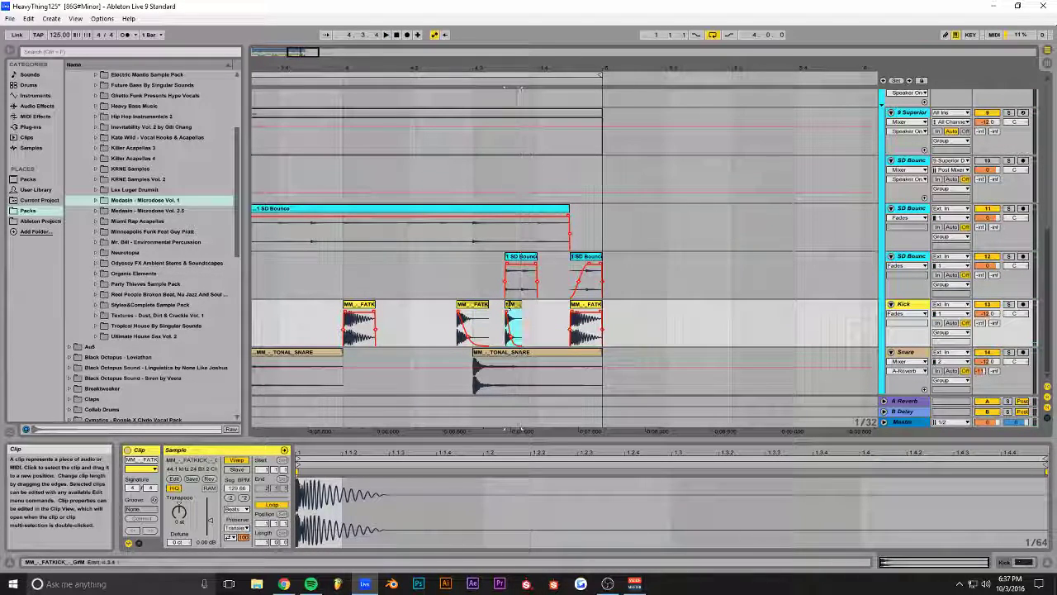
Step: Duplicate the short kick at 4.3.3 three times and delete the repeats at 4.3.4 and 4.4.2
key(ctrl+d)
key(ctrl+d)
key(ctrl+d)
click(444, 284)
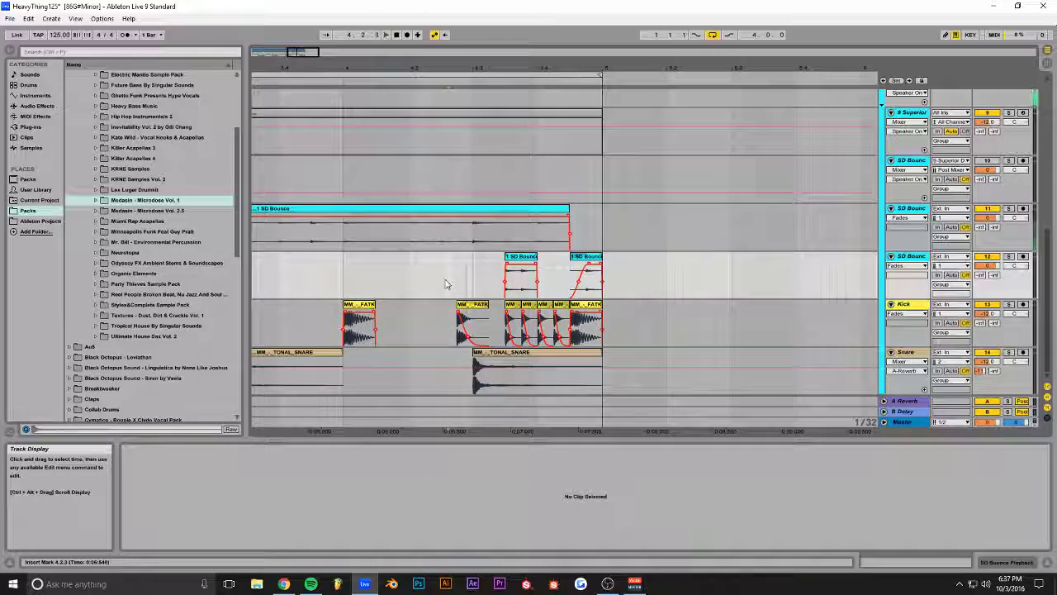
click(562, 318)
key(Delete)
click(531, 307)
key(Delete)
click(452, 280)
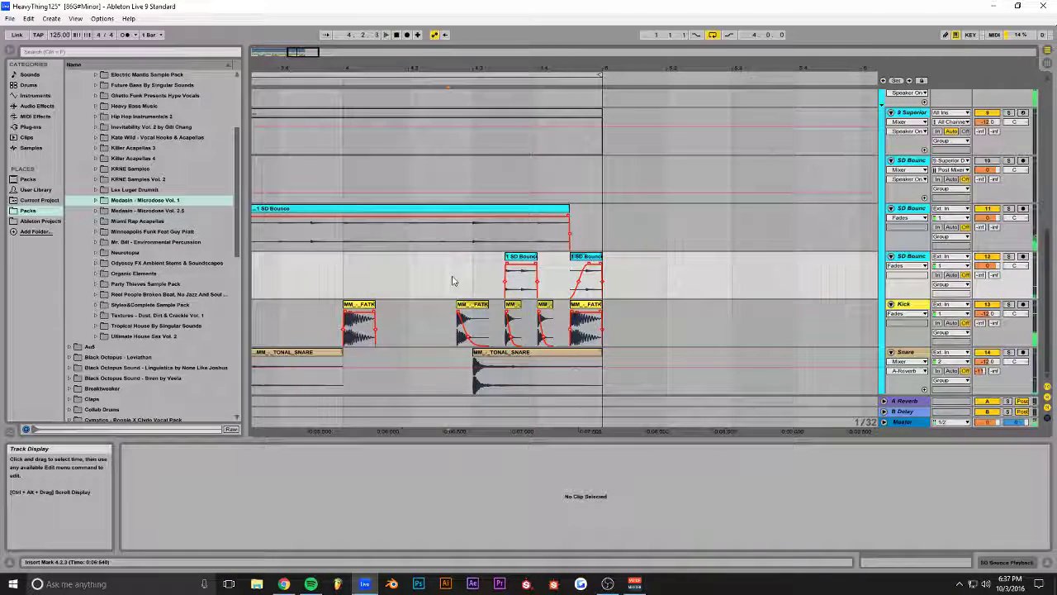
Step: Move the short kick at 4.4.1 to 4.4.2 and play the loop from 4.3.1
drag(545, 305, 561, 305)
click(472, 279)
key(space)
key(space)
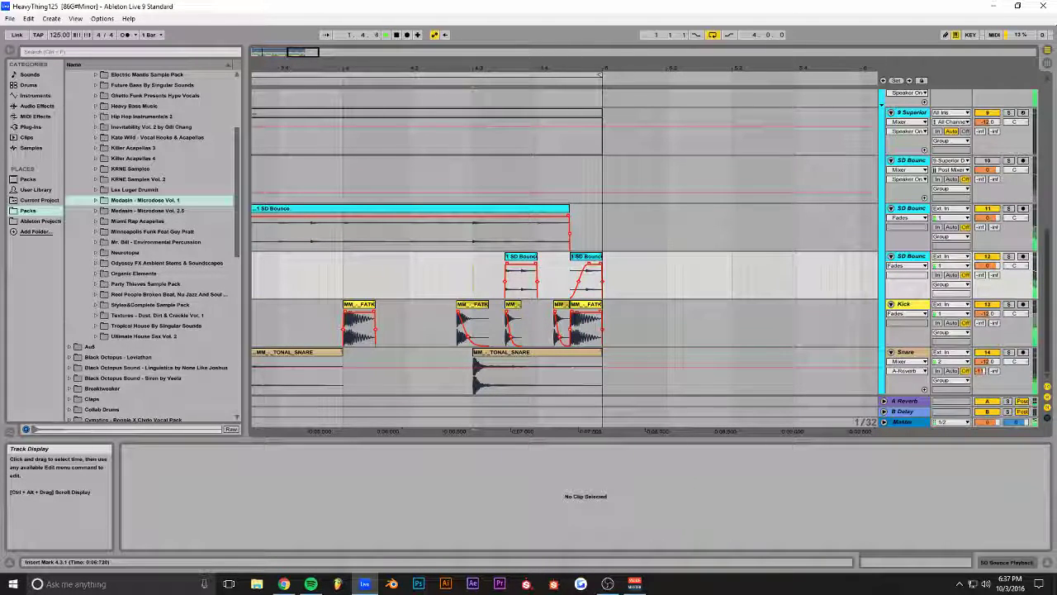
Step: Solo and audition track 11, and split its last long clip at 3.4.3 and 4.1.1
drag(324, 69, 333, 99)
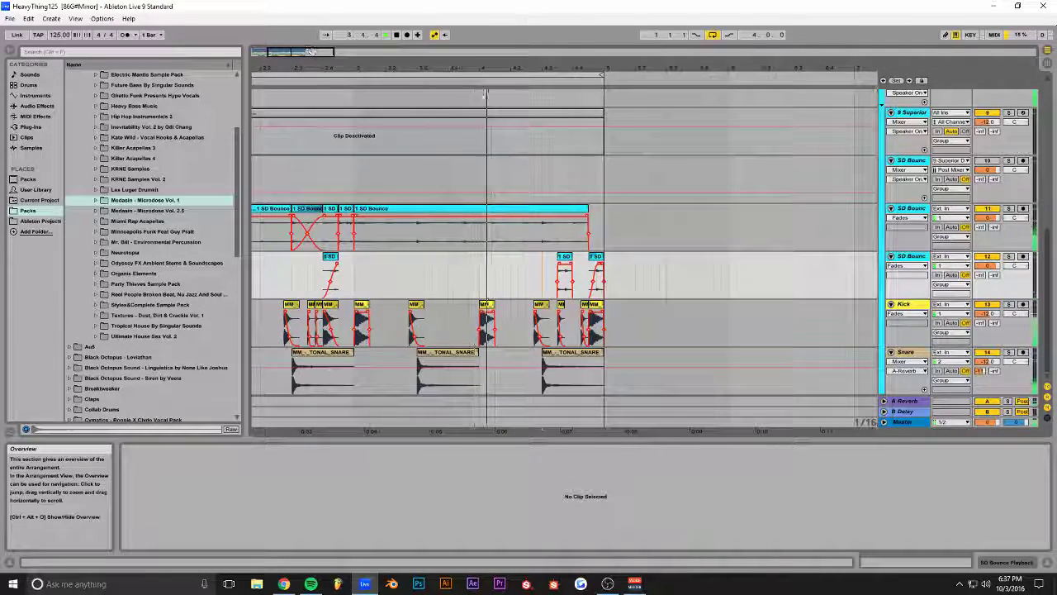
click(457, 238)
key(space)
key(space)
click(1009, 209)
key(space)
key(space)
key(space)
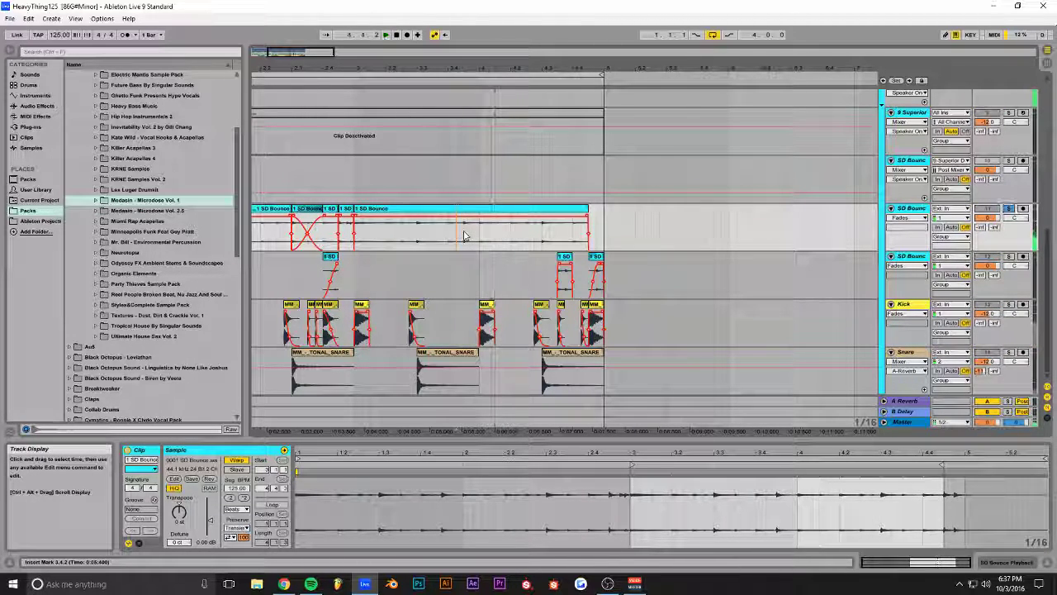
key(space)
click(463, 236)
key(ctrl+e)
click(480, 232)
key(ctrl+e)
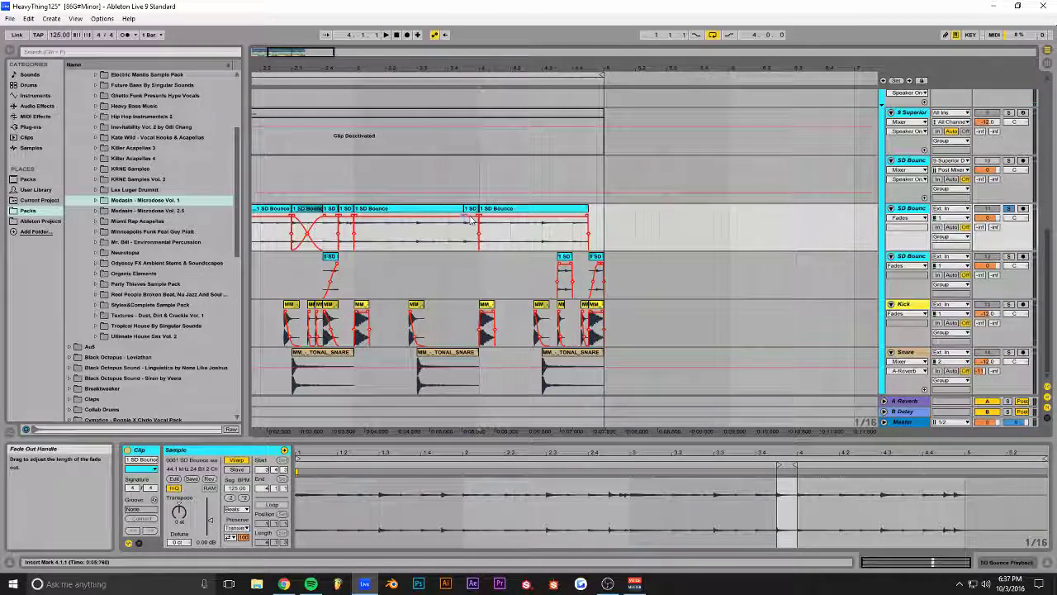
Step: Cut the slice at 3.4.3 on track 11 to half its length with a full fade-out, and duplicate it up to 4.1.1
click(460, 236)
key(space)
key(space)
mouse_move(476, 217)
mouse_down()
mouse_move(464, 218)
mouse_move(474, 221)
mouse_up()
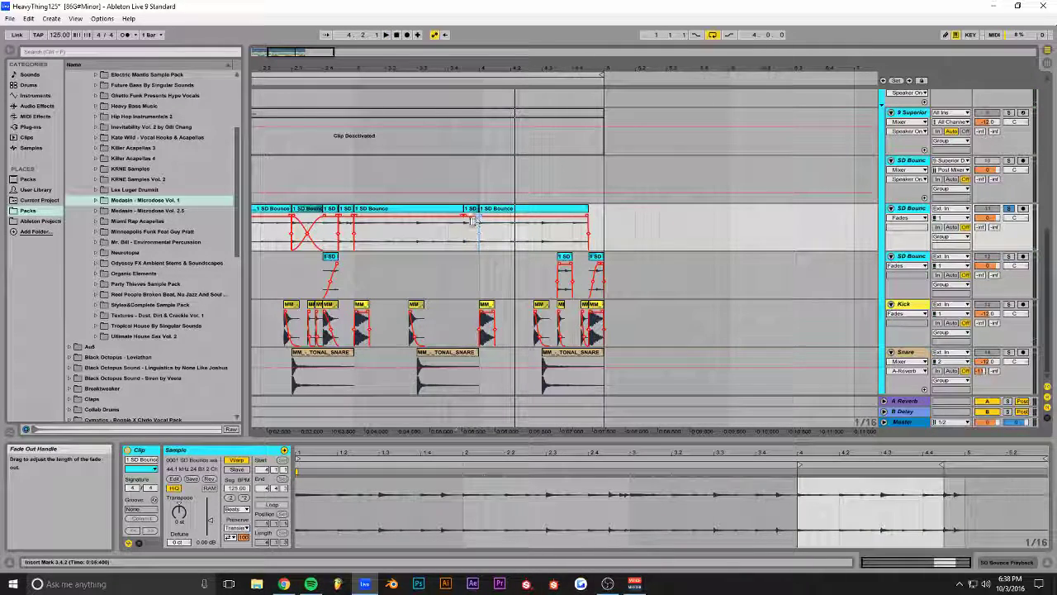
click(468, 212)
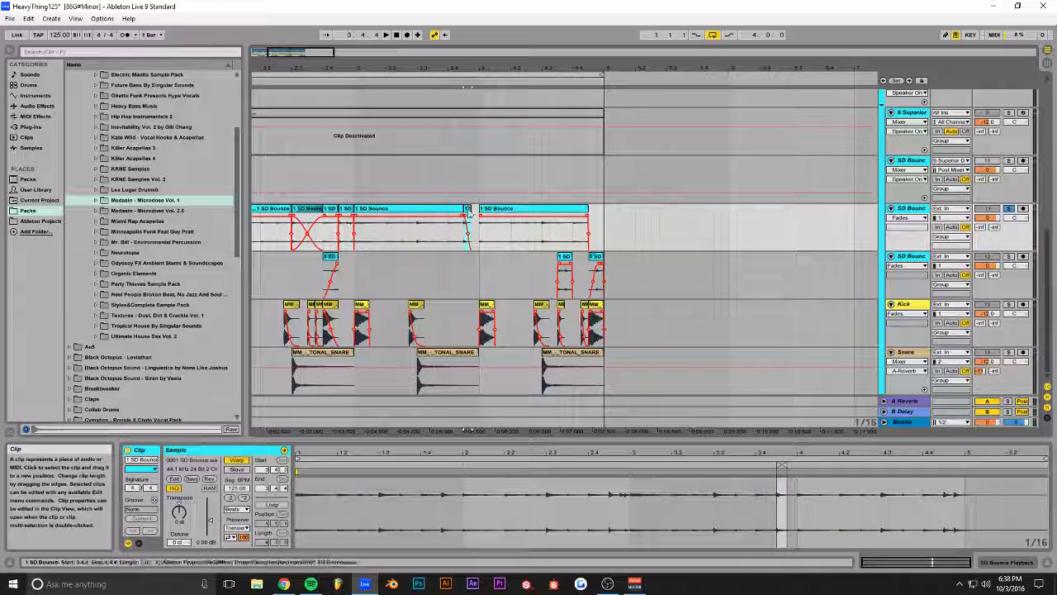
Step: Play the edited drums from 3.1.1 with track 11 soloed and in the full mix
click(425, 189)
key(space)
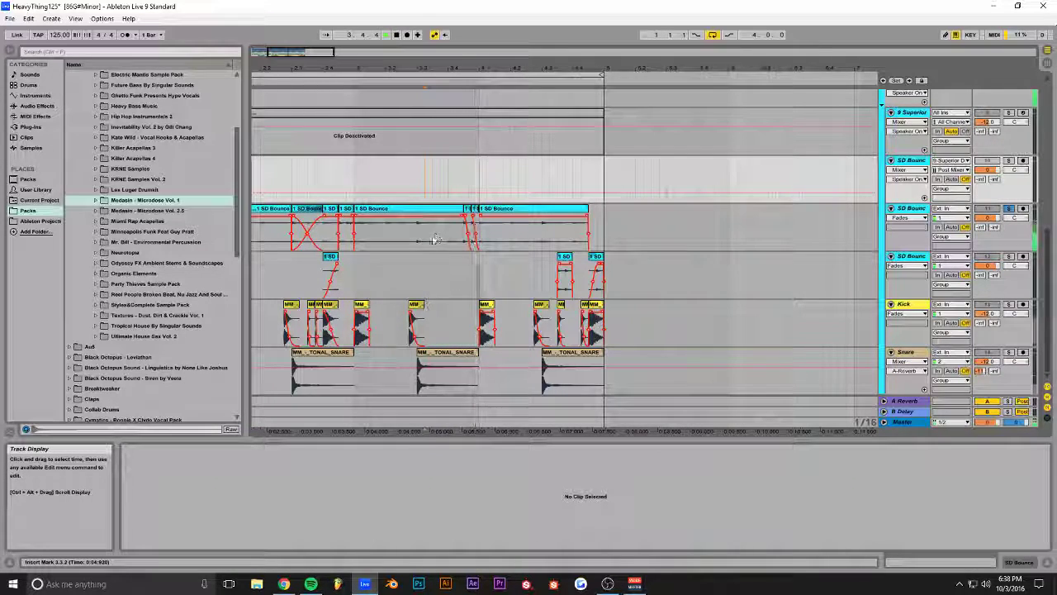
click(359, 232)
key(space)
key(space)
click(356, 264)
key(space)
key(space)
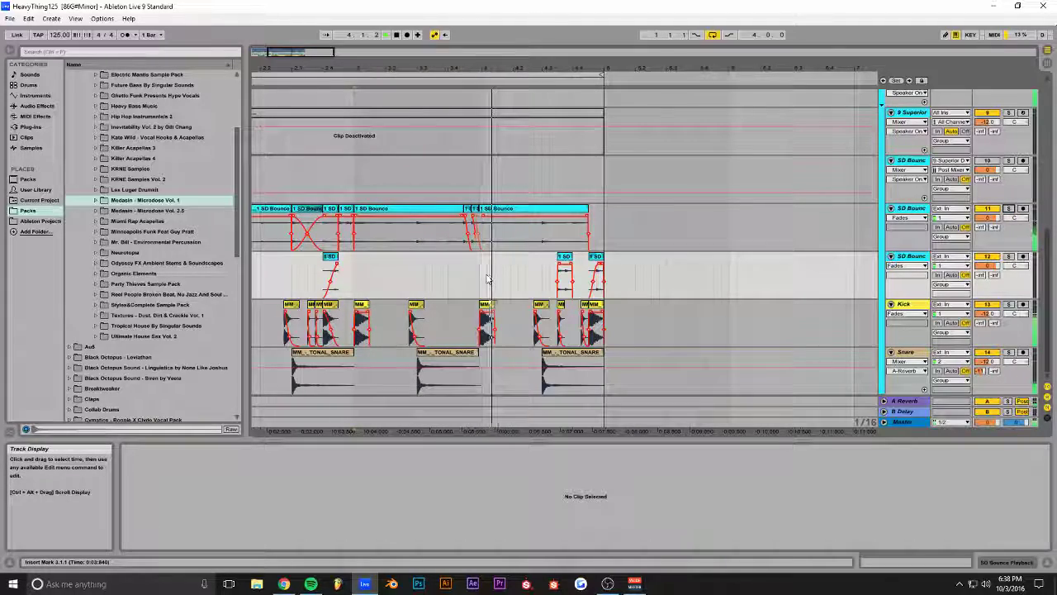
Step: Insert a MIDI track below the Lounge Lizard track and copy the Lounge Lizard chord clips from 1.1.1 to 5.1.1 onto it
drag(291, 68, 296, 37)
scroll(358, 171, up, 2)
scroll(356, 170, up, 5)
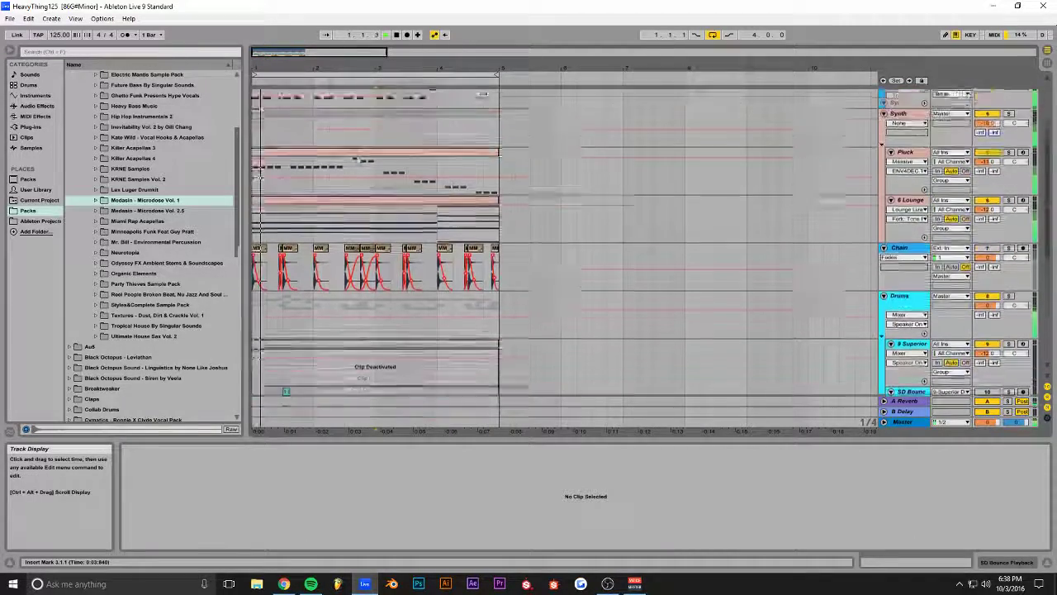
click(903, 257)
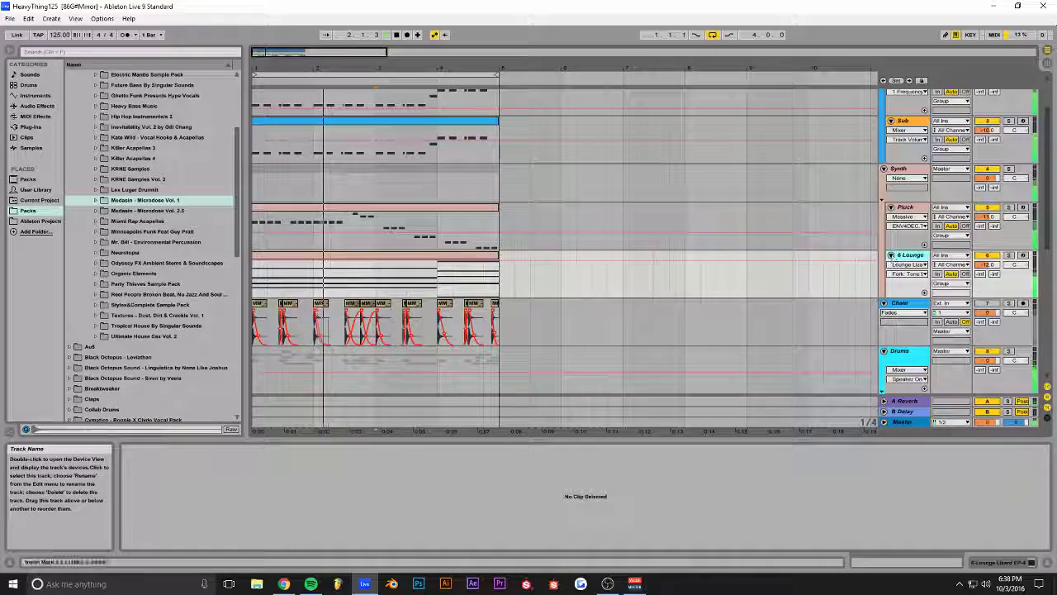
key(ctrl+shift+t)
scroll(751, 286, down, 1)
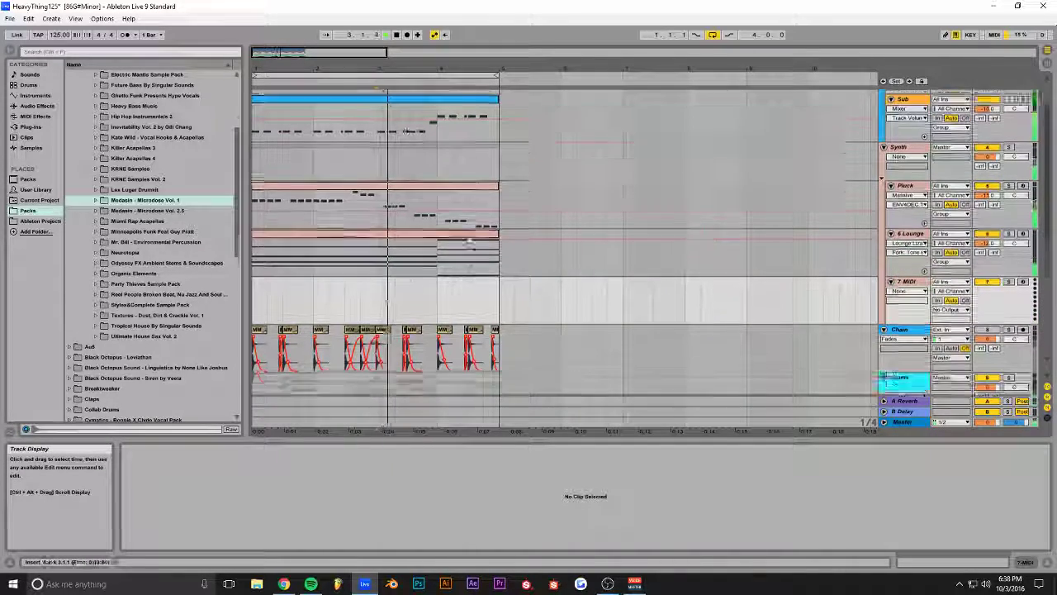
click(318, 219)
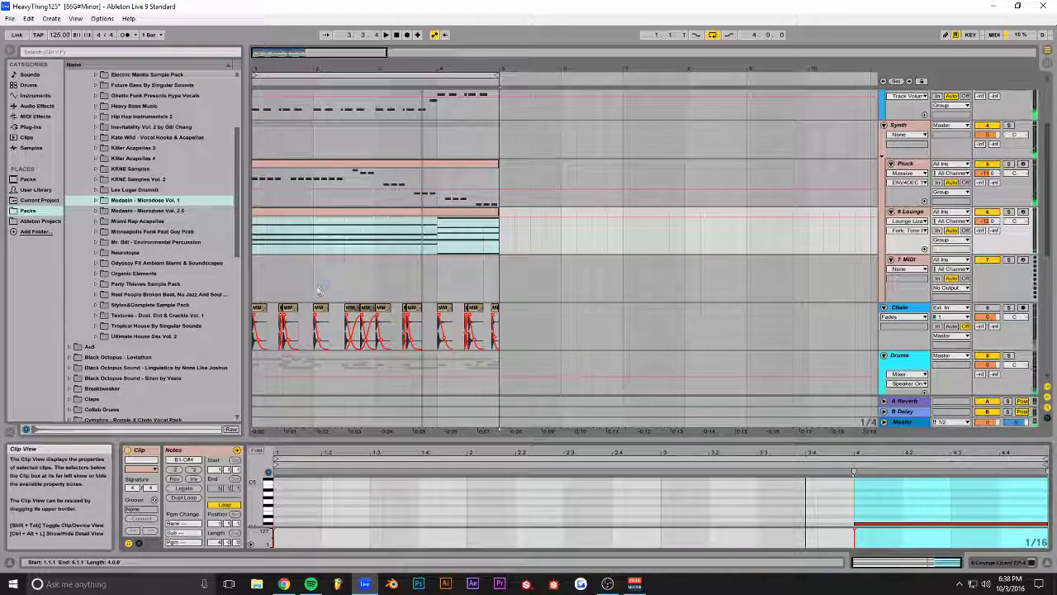
drag(306, 216, 310, 267)
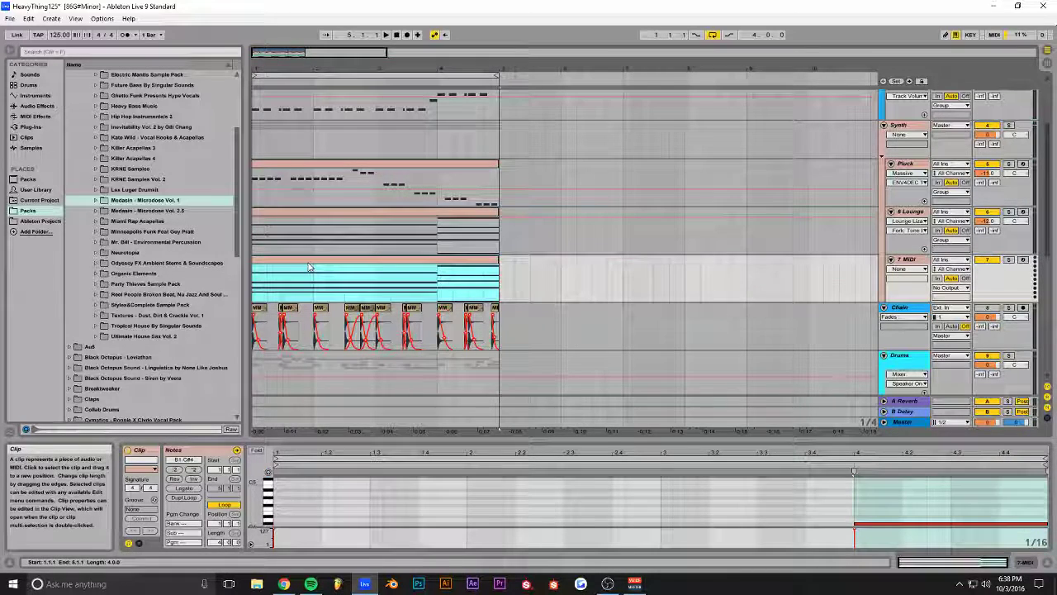
Step: Load Serum_x64 onto the new MIDI track and lower the track volume to -7.0 dB
click(31, 126)
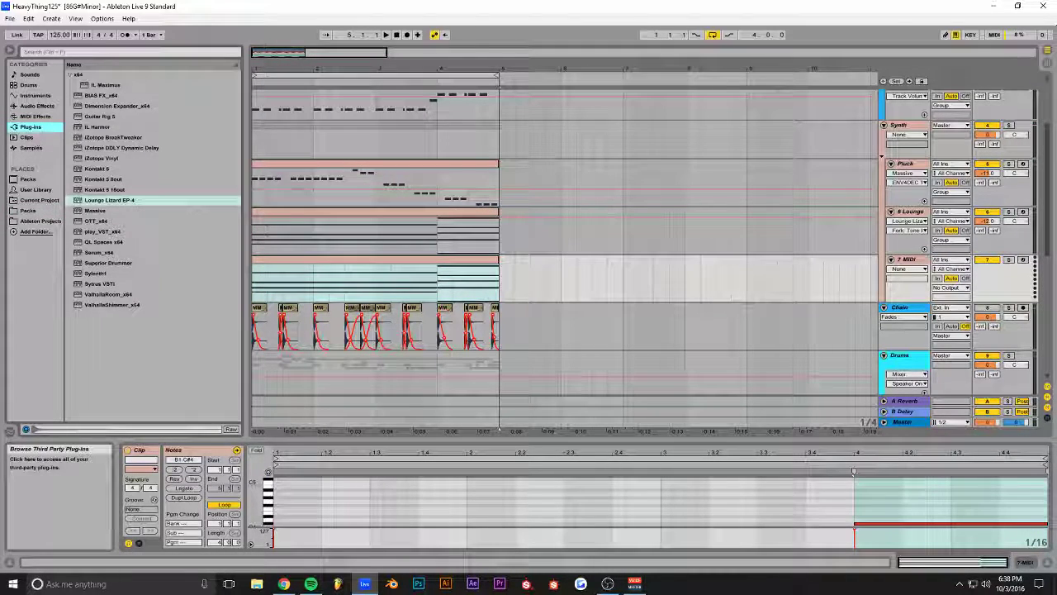
double_click(100, 253)
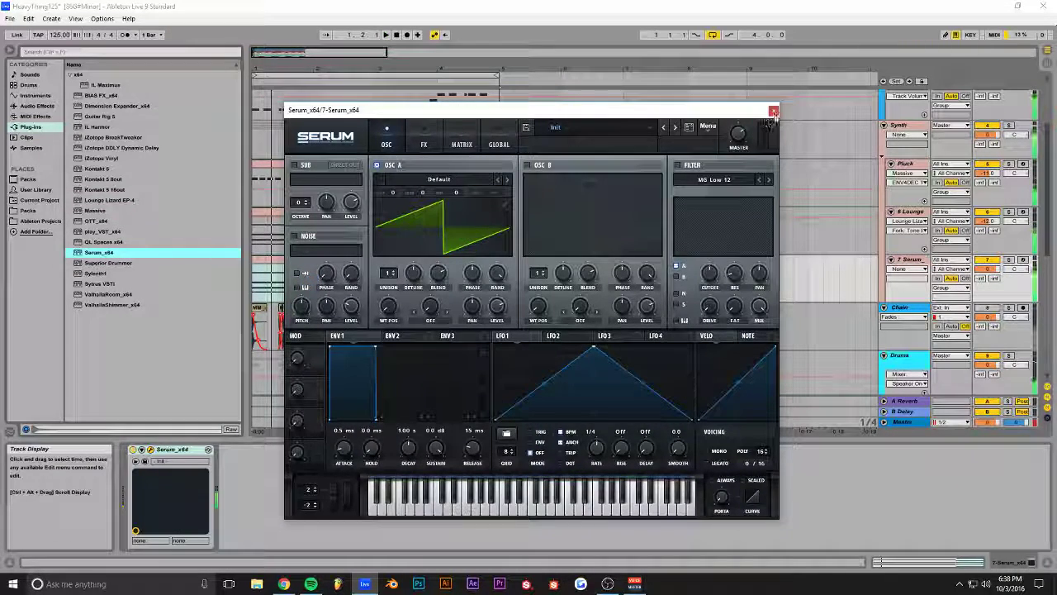
click(774, 110)
drag(995, 275, 993, 285)
key(space)
Step: Add the IL Maximus plug-in to the Master track and play the loop through it
click(892, 422)
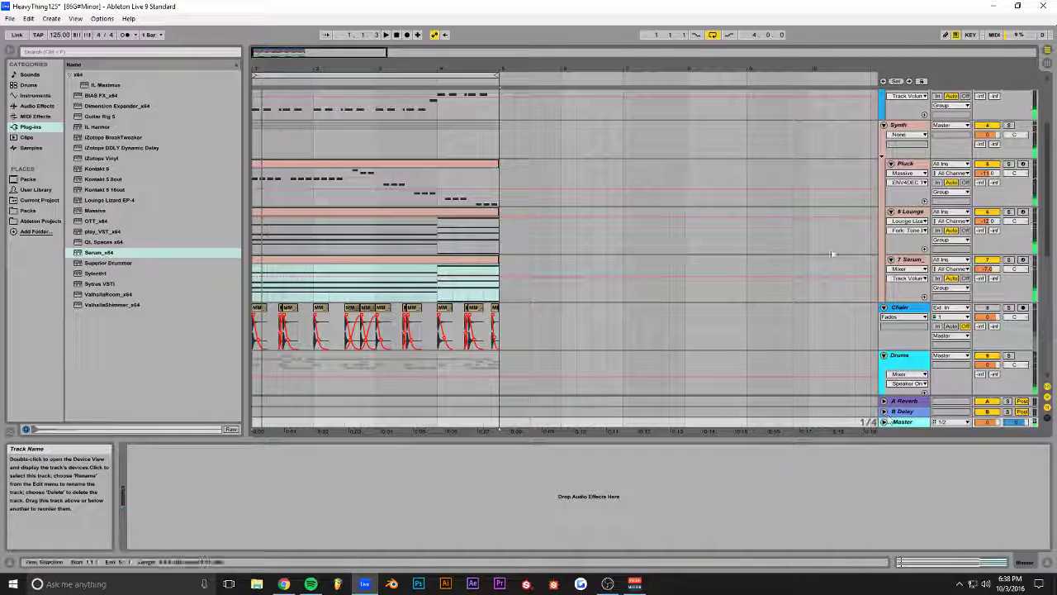
click(1046, 52)
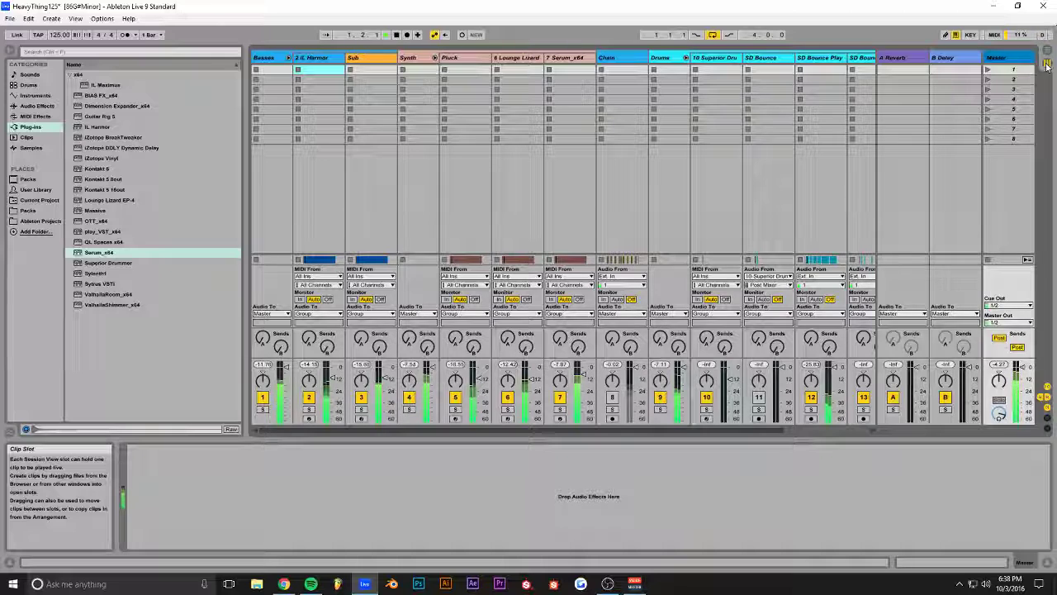
key(Tab)
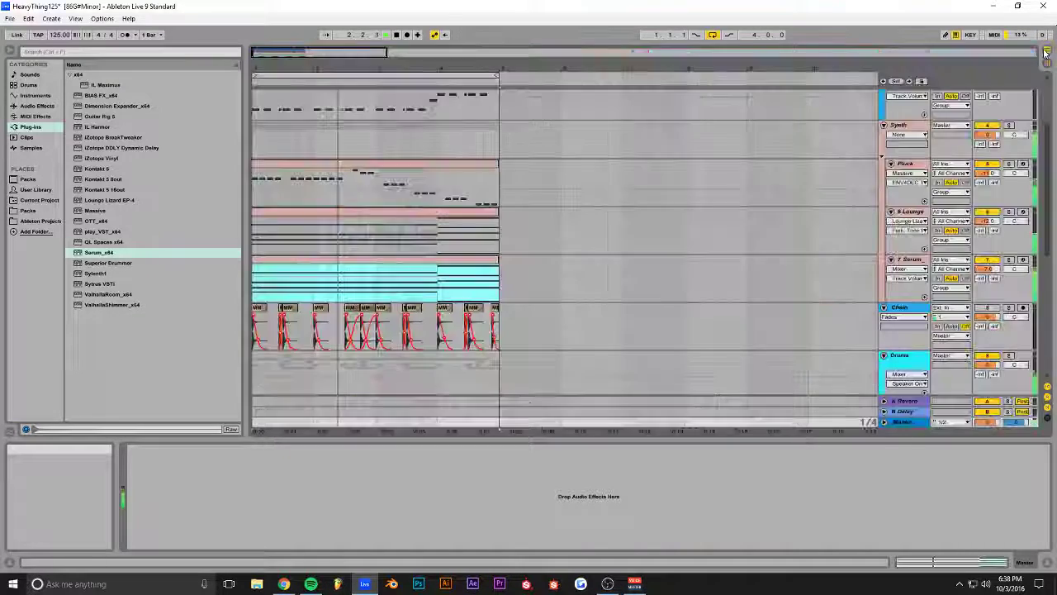
click(35, 118)
click(30, 106)
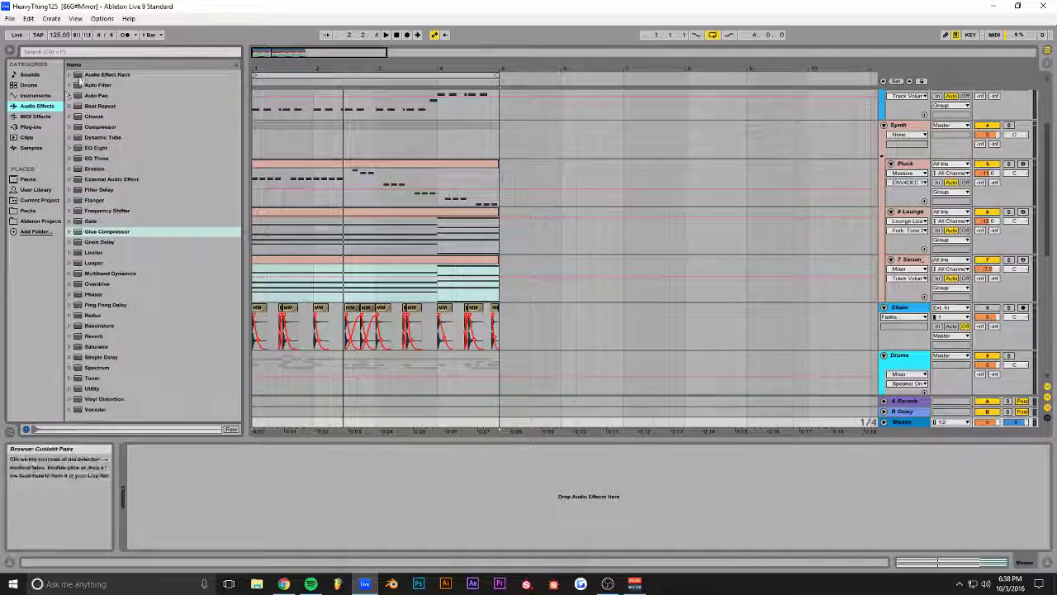
click(32, 128)
drag(111, 87, 988, 471)
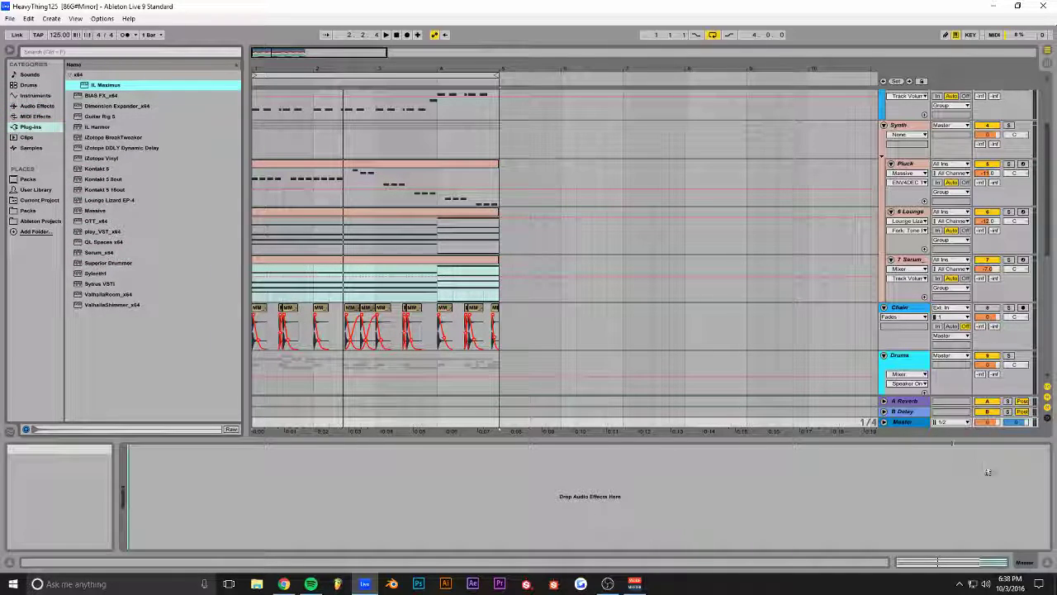
key(space)
click(623, 117)
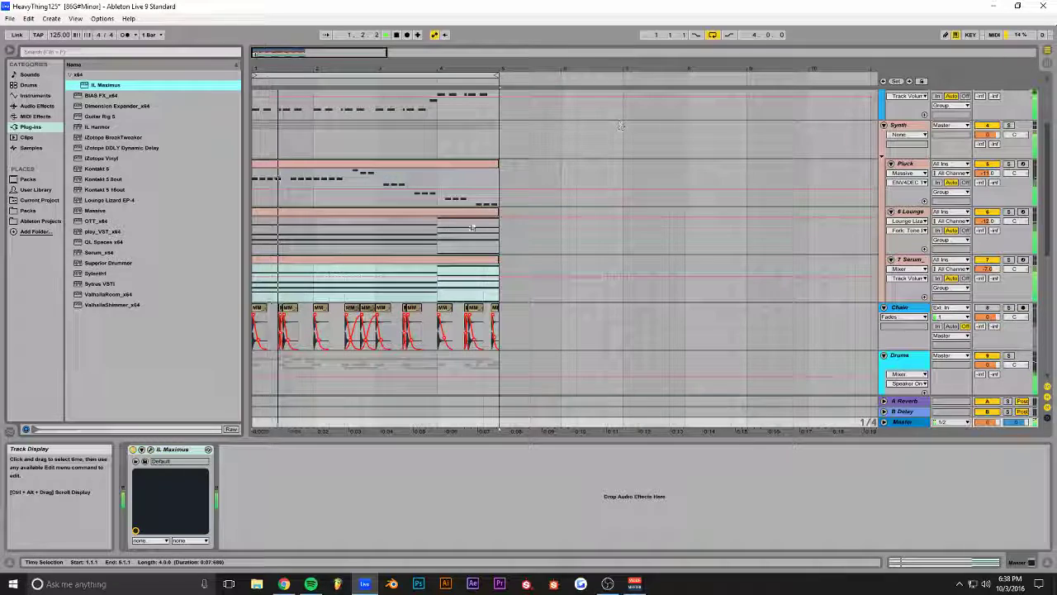
Step: Add an Arpeggiator before Serum on track 7 and lower the track's volume
click(36, 105)
click(35, 117)
drag(99, 148, 980, 281)
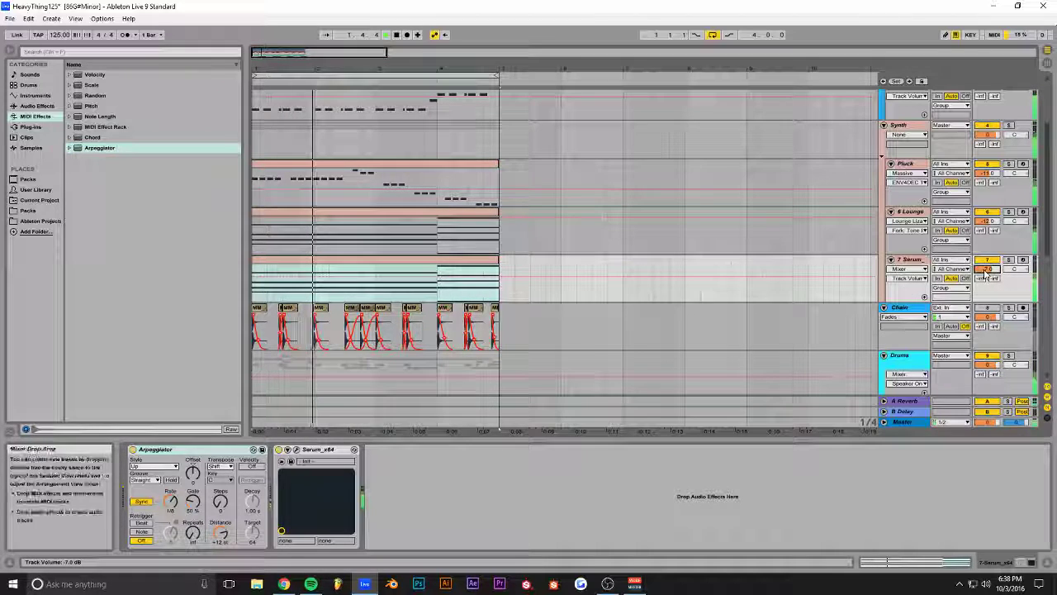
drag(984, 277, 985, 284)
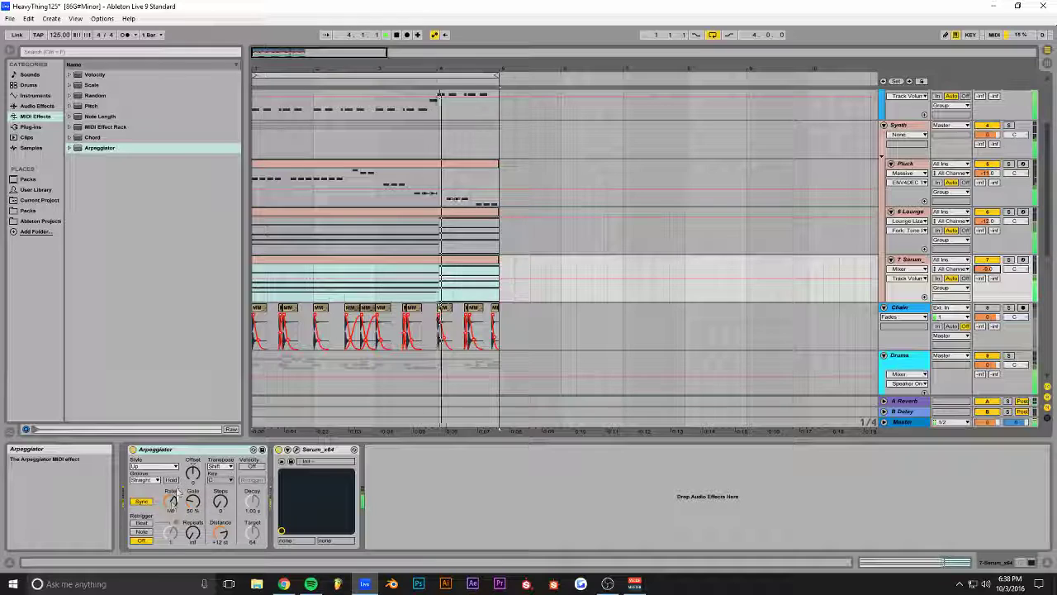
Step: Set the Arpeggiator's rate to 1/12 and gate to 51%, and lower the Serum track's volume to -12.0 dB
mouse_move(172, 501)
mouse_down()
mouse_move(172, 525)
mouse_move(193, 482)
mouse_move(171, 514)
mouse_up()
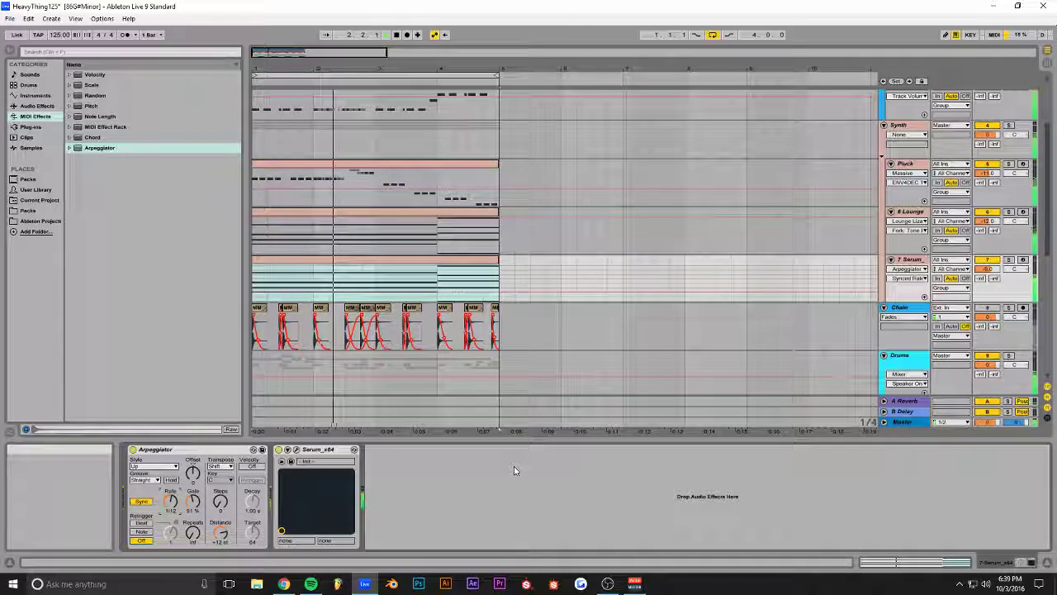
click(982, 269)
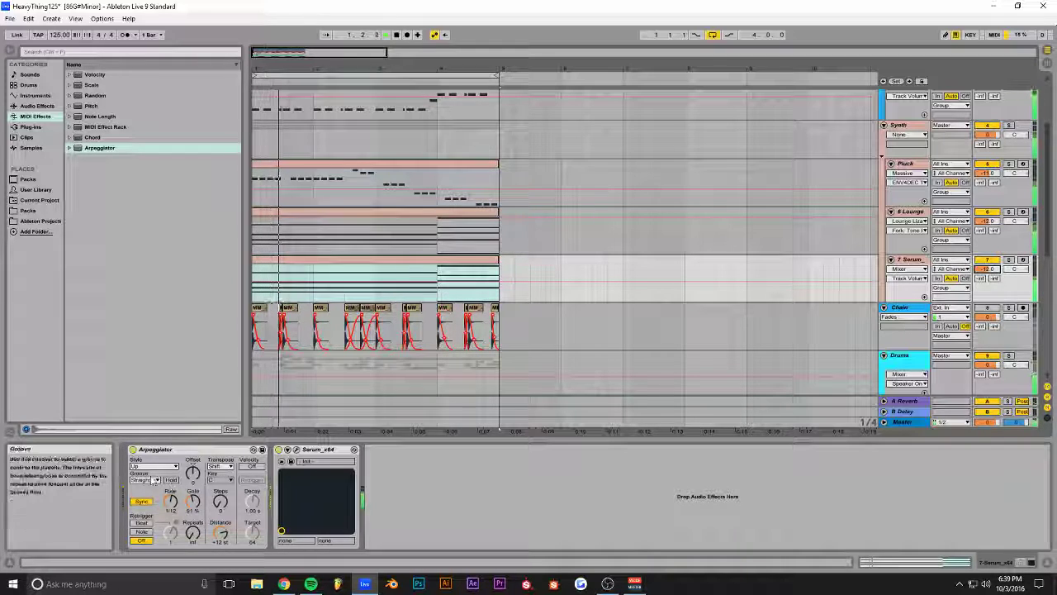
Step: Set the Arpeggiator's style to Random Other and its rate to 1/16
click(154, 466)
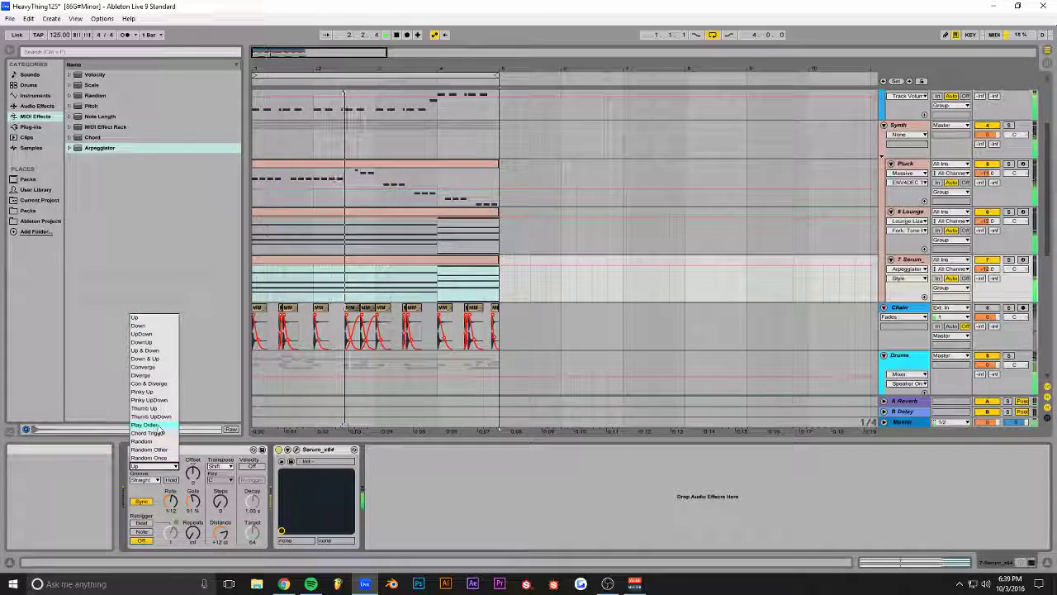
click(151, 449)
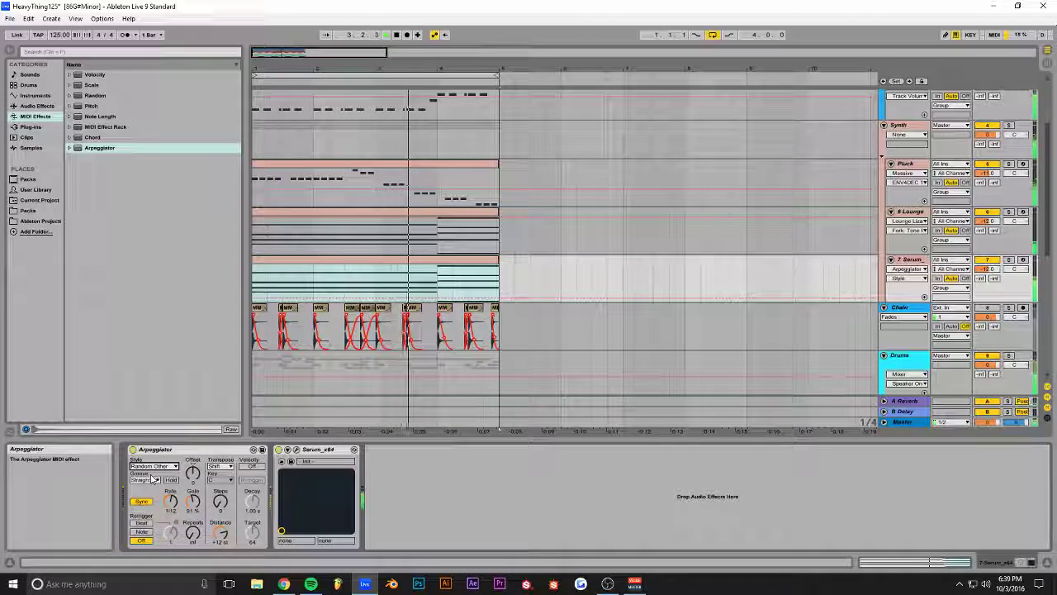
click(171, 505)
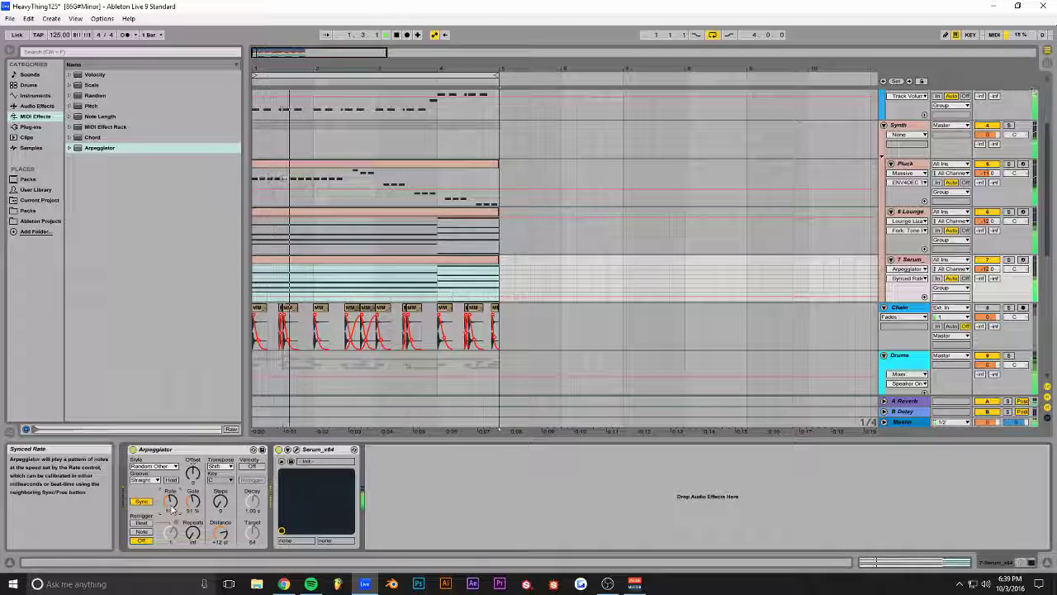
Step: In Serum, set Oscillator A's unison to 6 and enable the AC hum1 noise oscillator at 39% level
click(288, 449)
drag(388, 272, 416, 291)
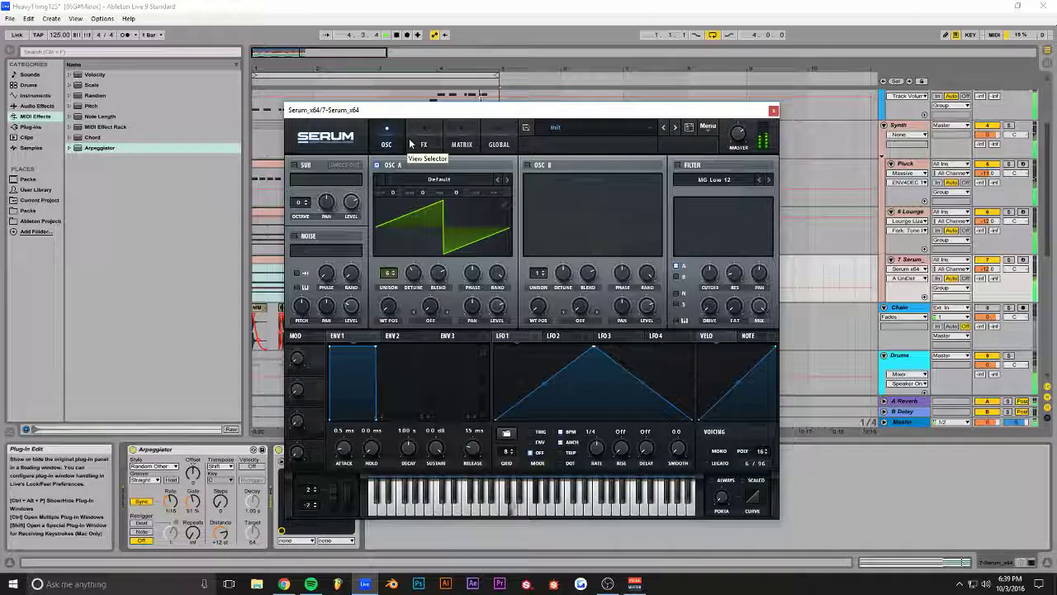
click(294, 237)
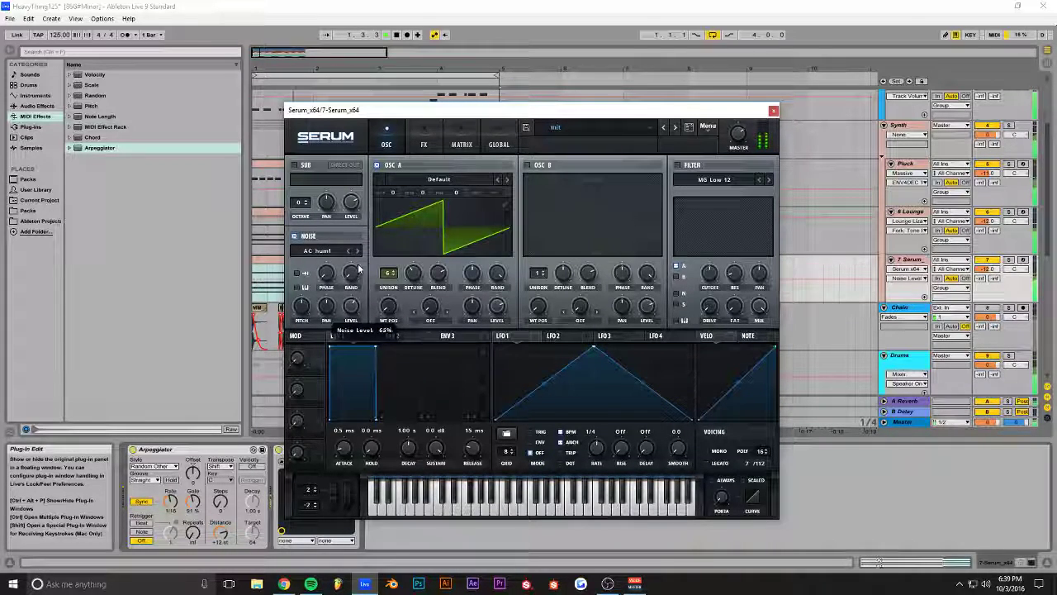
drag(348, 283, 364, 250)
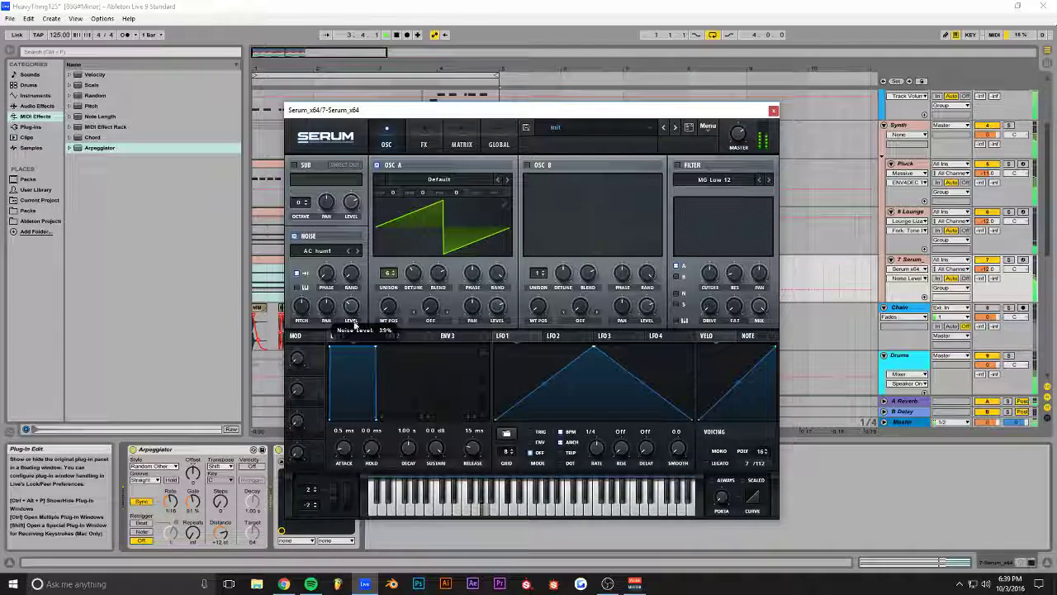
Step: Enable Serum's Compressor effect in multiband mode and lower the synth's master volume
click(423, 144)
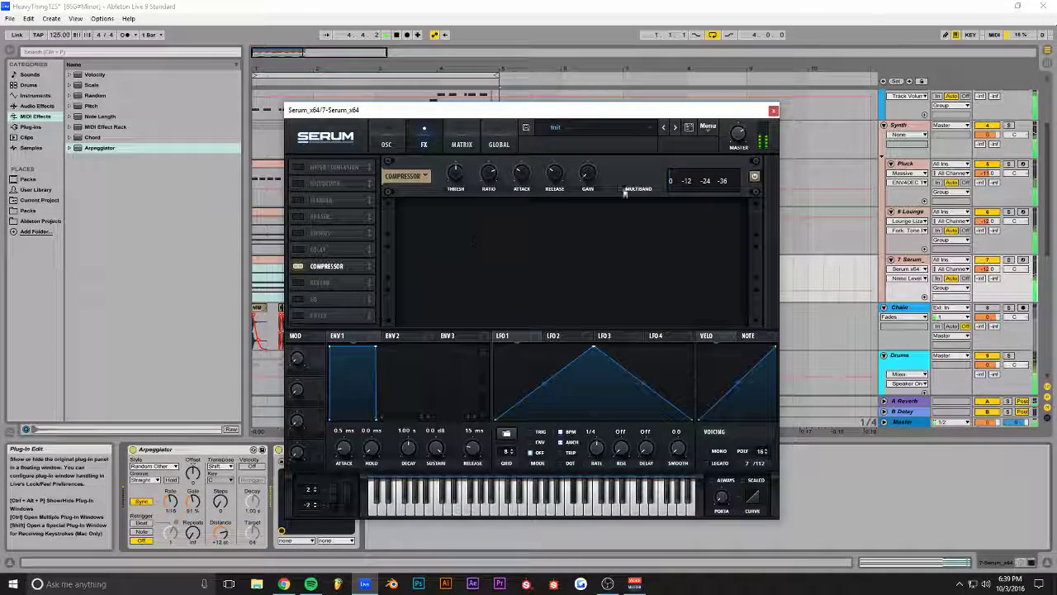
click(619, 188)
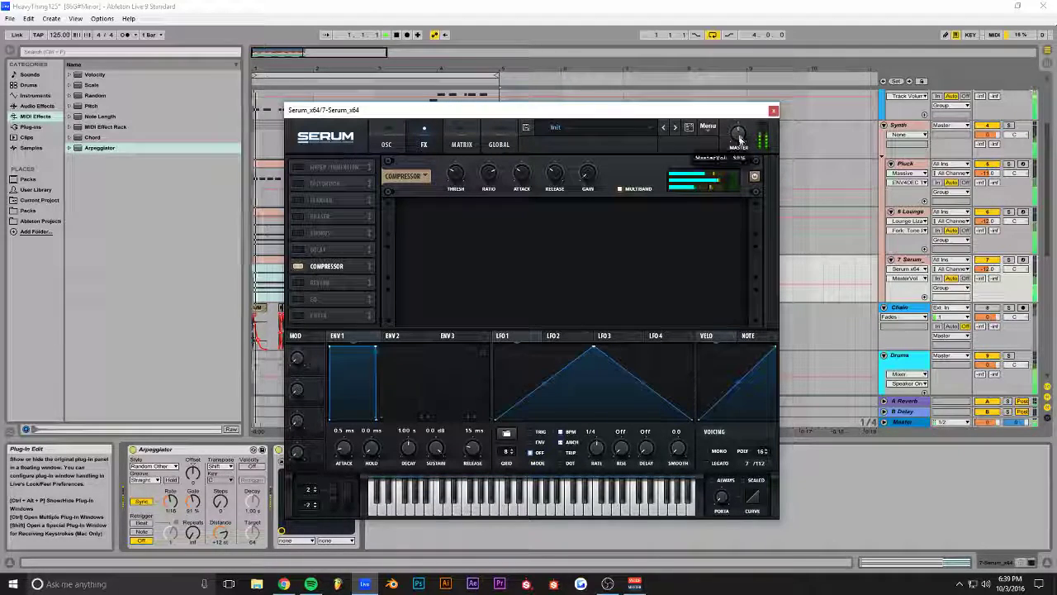
Step: Enable Serum's Oscillator B one octave up with unison 8 and 46% level, and close the plug-in window
click(396, 144)
click(528, 165)
drag(541, 193, 543, 176)
drag(539, 273, 541, 244)
drag(564, 274, 564, 291)
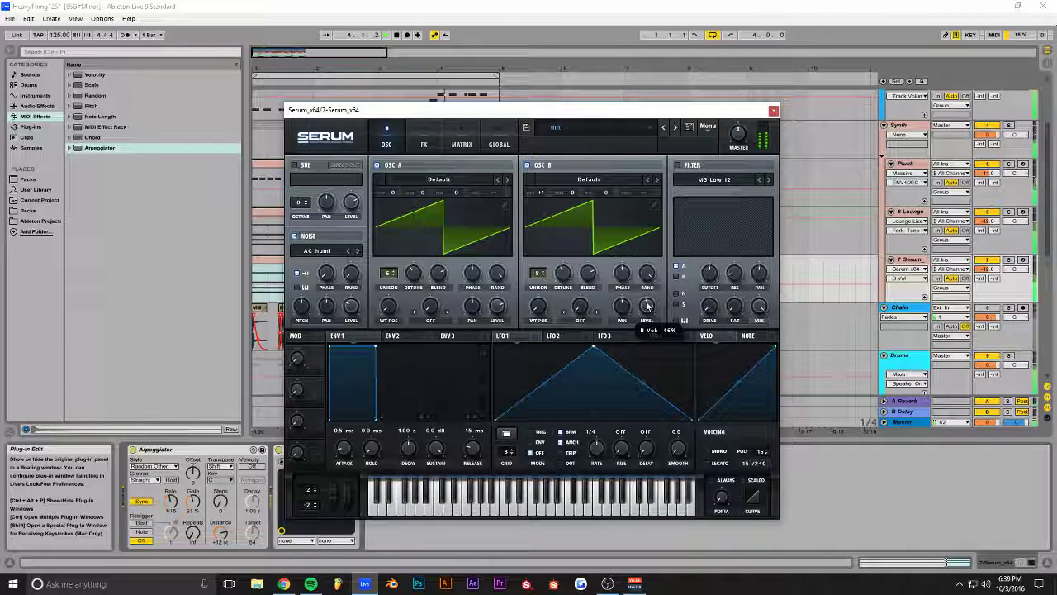
click(773, 110)
Step: Add a Glue Compressor to the bass group with threshold -22.2 dB and makeup gain 5.24 dB
scroll(590, 259, up, 5)
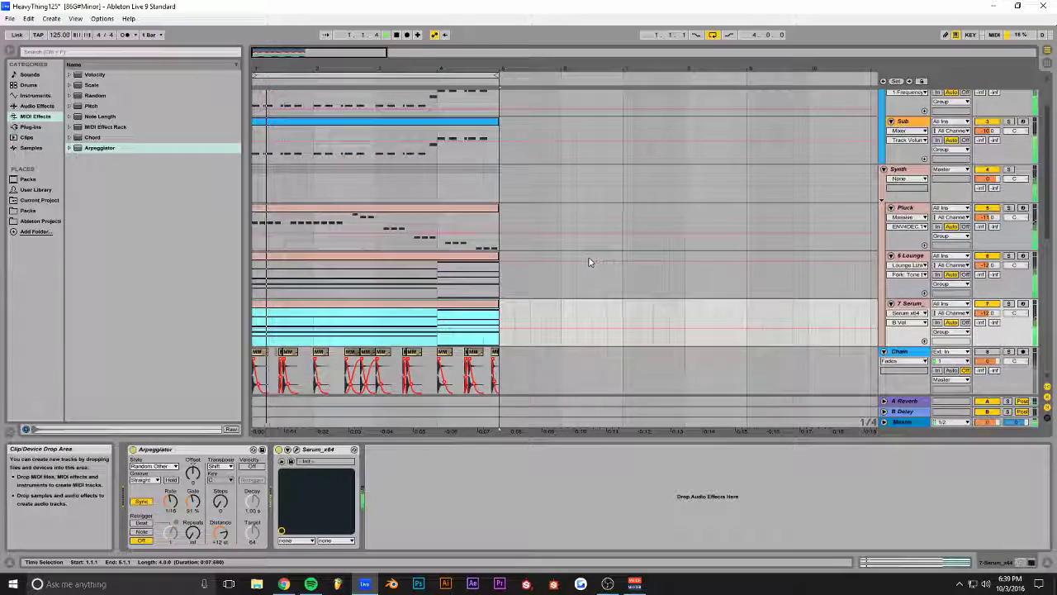
click(513, 96)
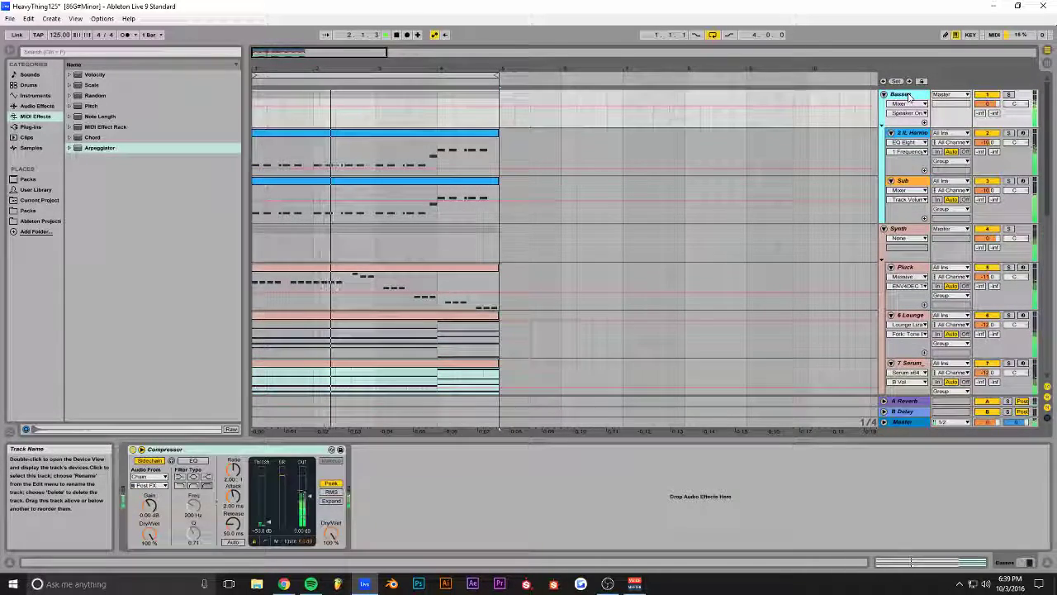
click(36, 106)
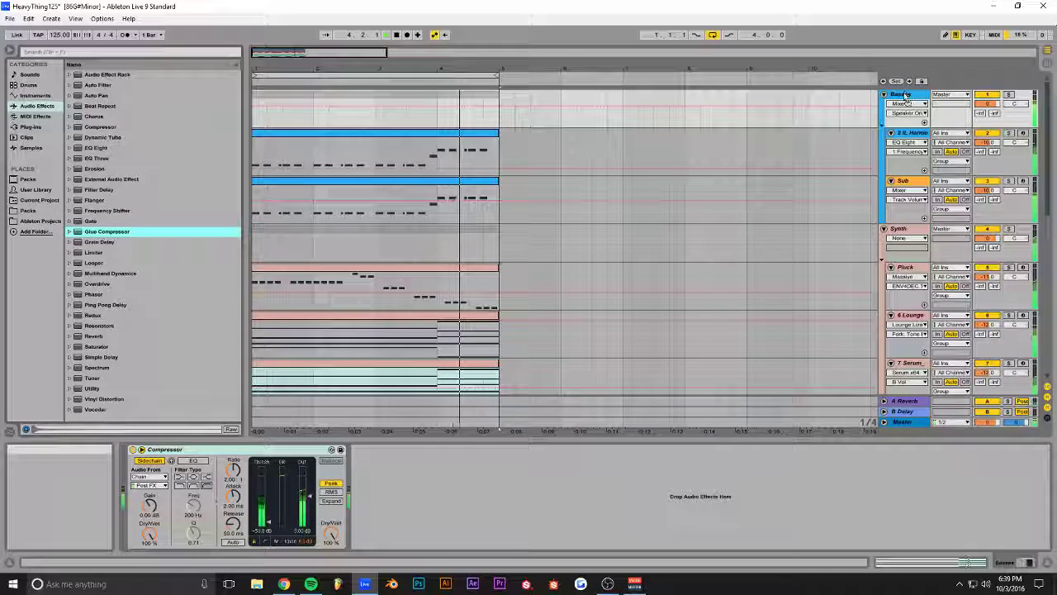
drag(906, 96, 904, 98)
drag(445, 528, 444, 508)
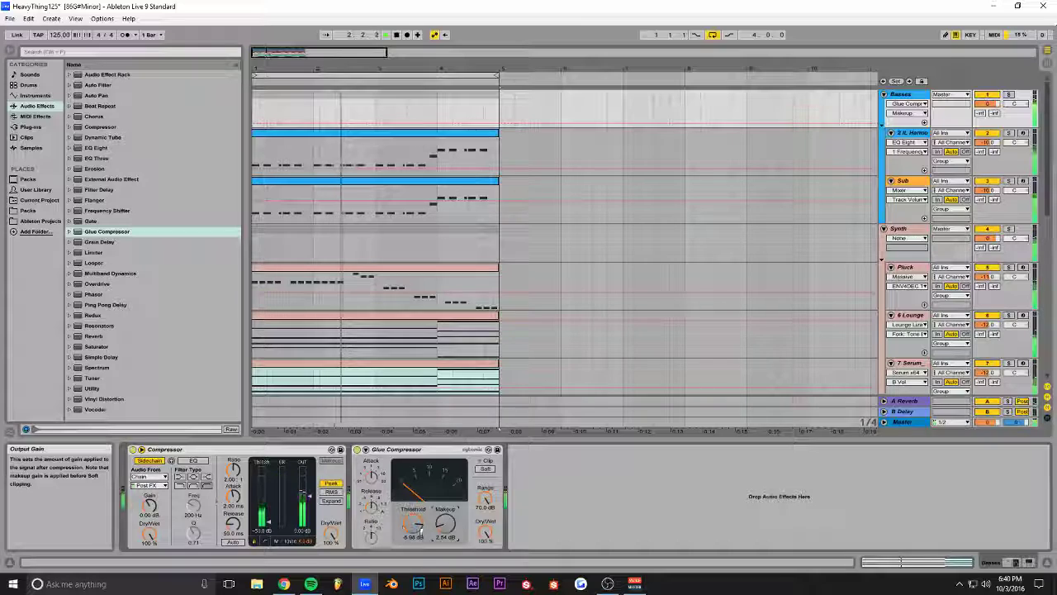
drag(413, 526, 451, 517)
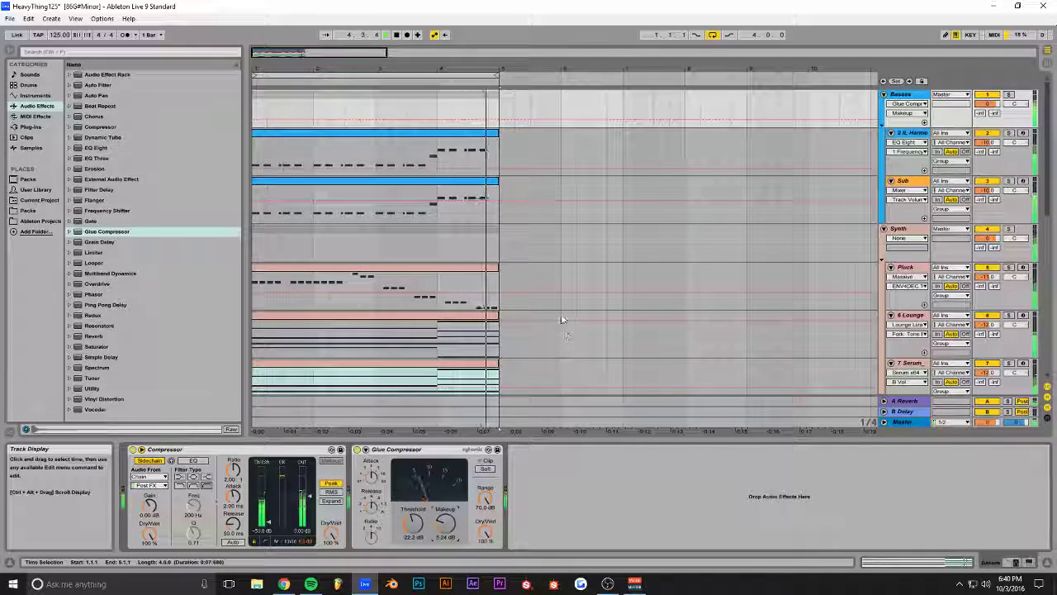
click(986, 94)
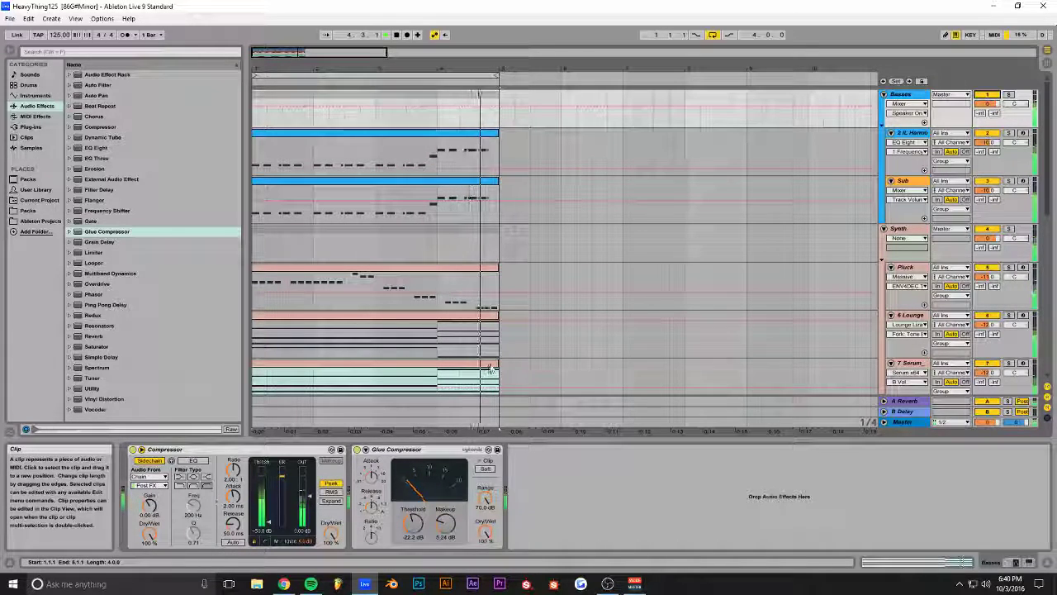
Step: Lower the Serum track's volume to -15.0 dB and add an EQ Eight with a low cut at 190 Hz and a slight high boost
scroll(558, 343, down, 4)
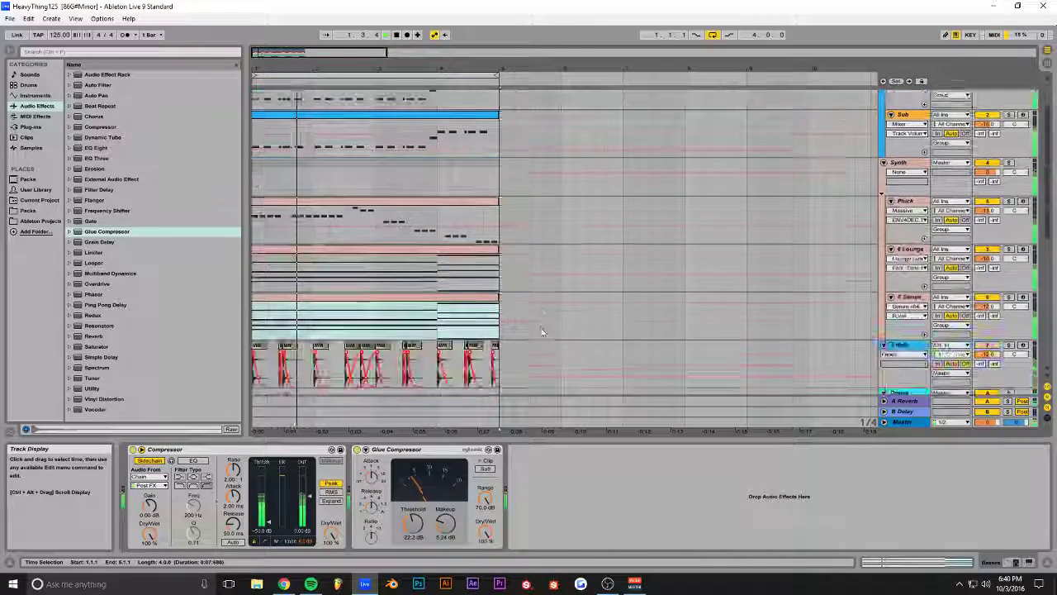
click(987, 240)
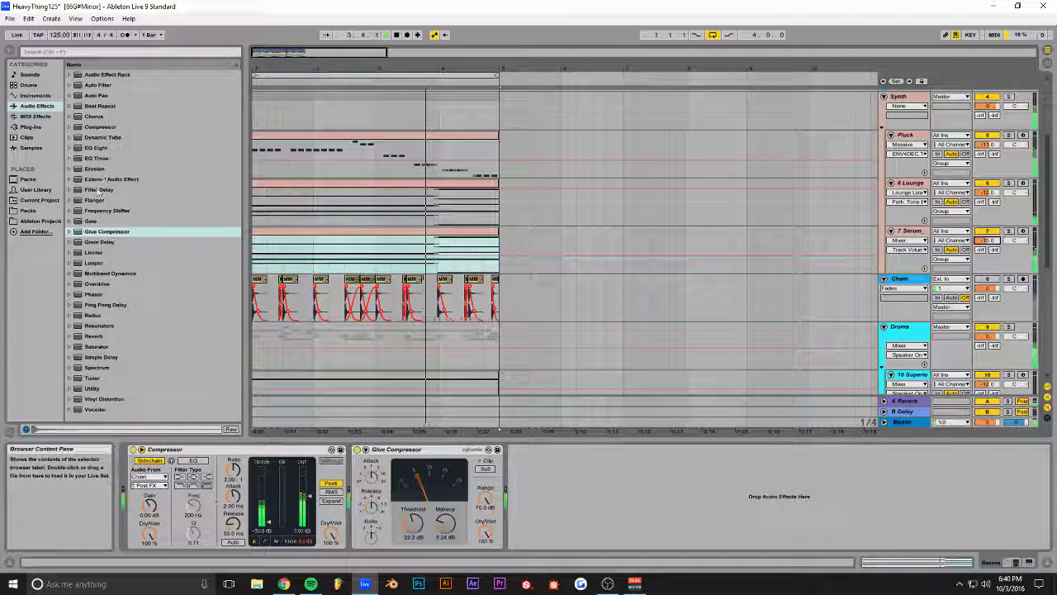
drag(99, 149, 358, 246)
click(405, 534)
click(402, 471)
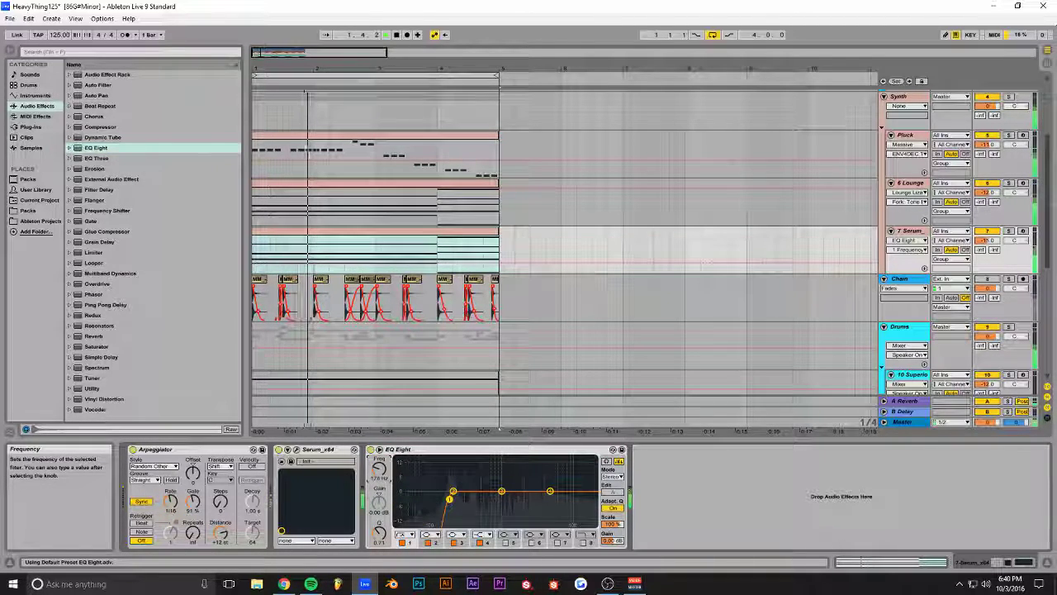
click(1010, 232)
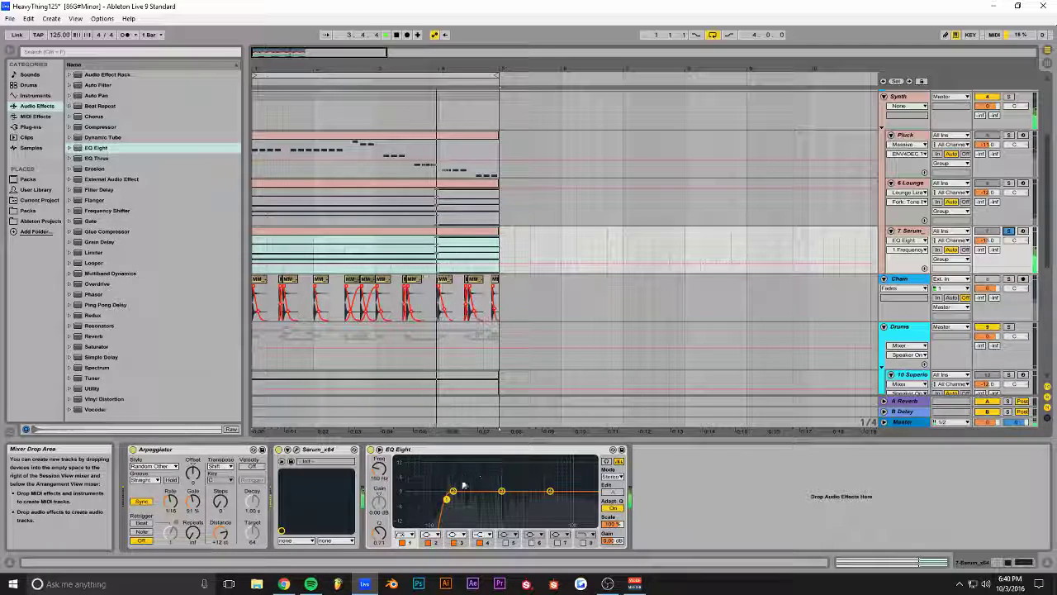
drag(452, 491, 456, 508)
drag(550, 491, 551, 489)
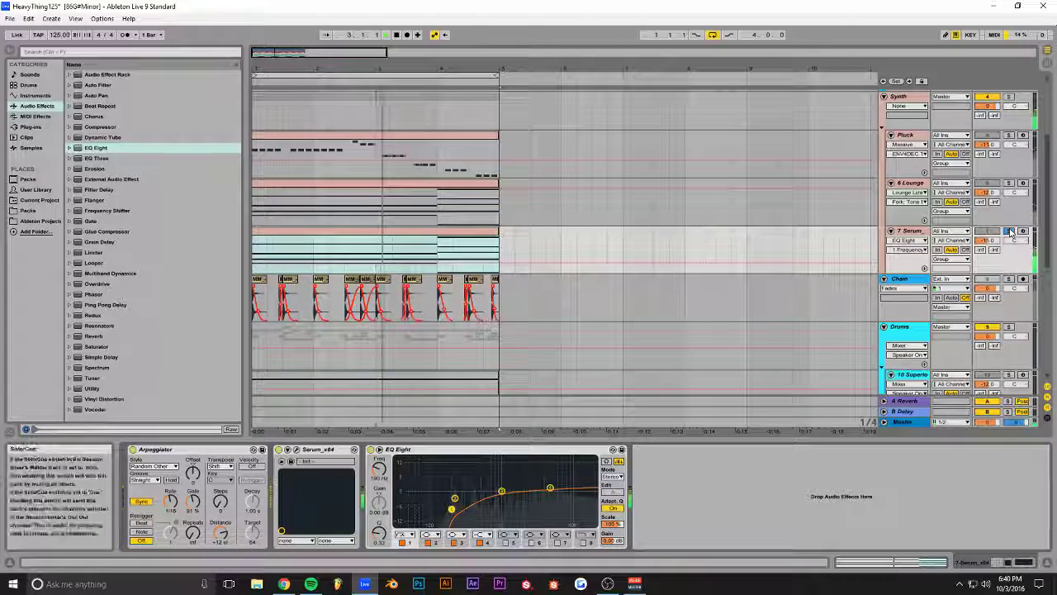
Step: Add ValhallaRoom_x64 to the Serum track with mix 69.6%, decay 0.16 s and high cut 15000 Hz
click(30, 126)
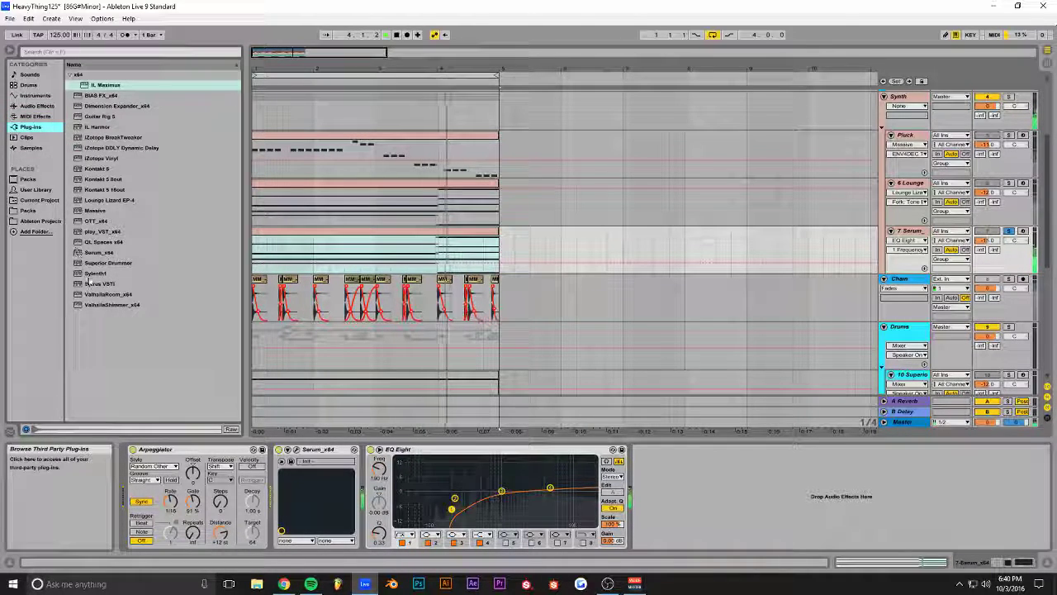
double_click(106, 295)
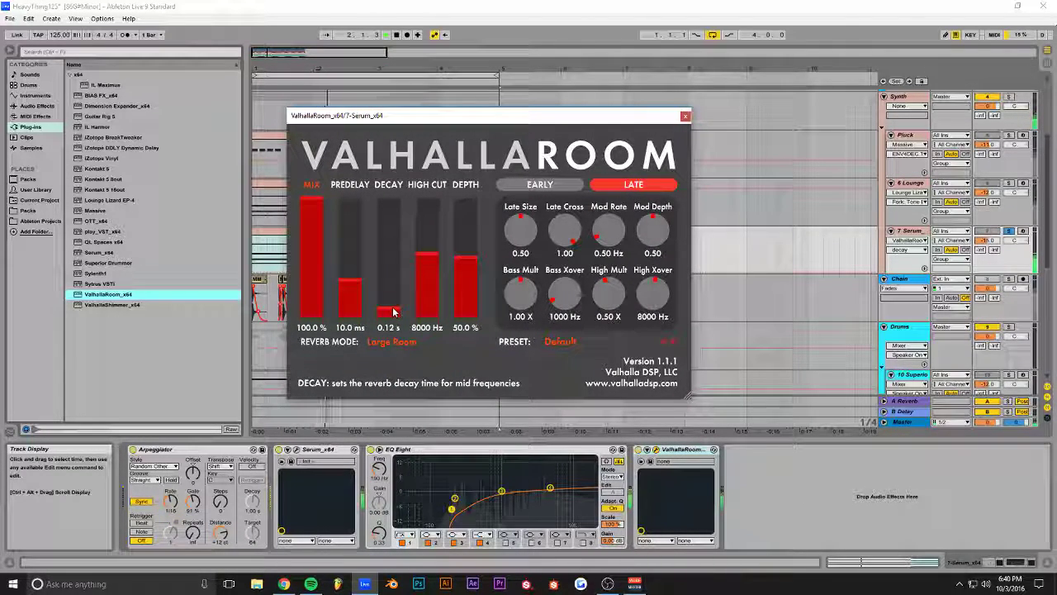
drag(313, 256, 317, 235)
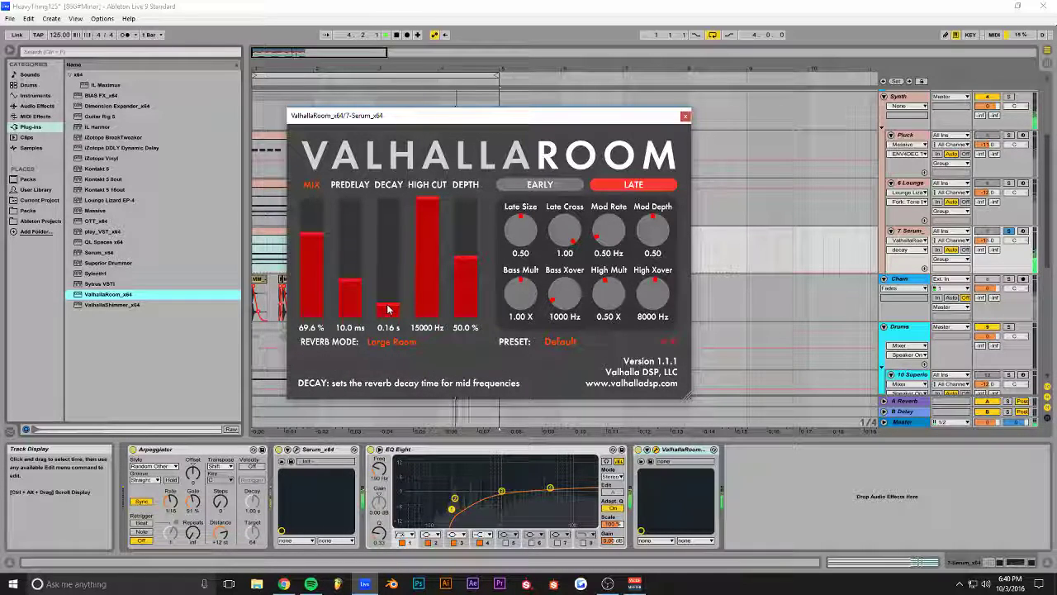
click(685, 116)
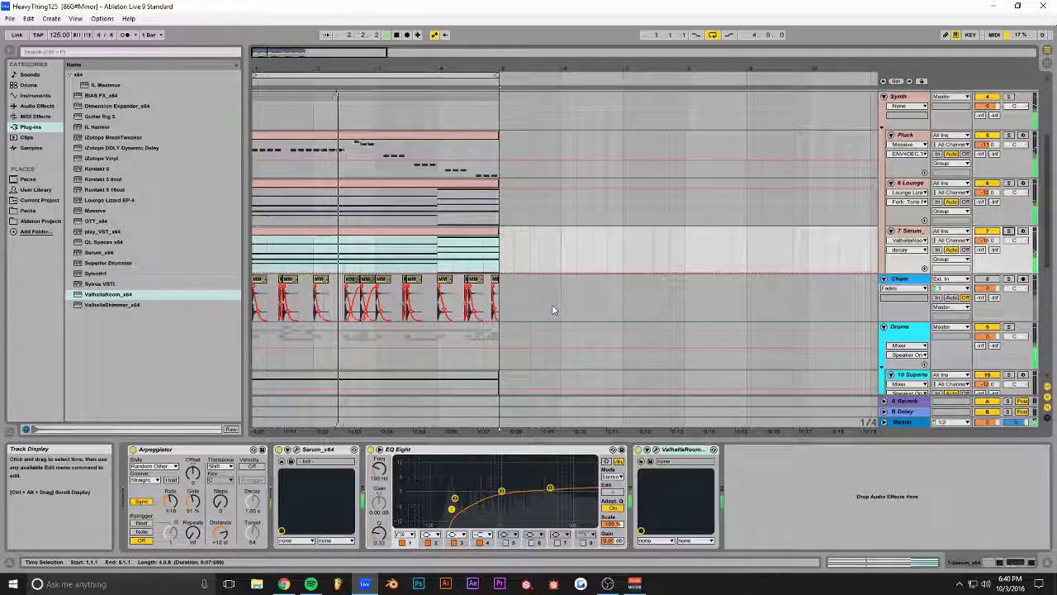
Step: Insert a new audio track below the Snare track
scroll(549, 221, up, 2)
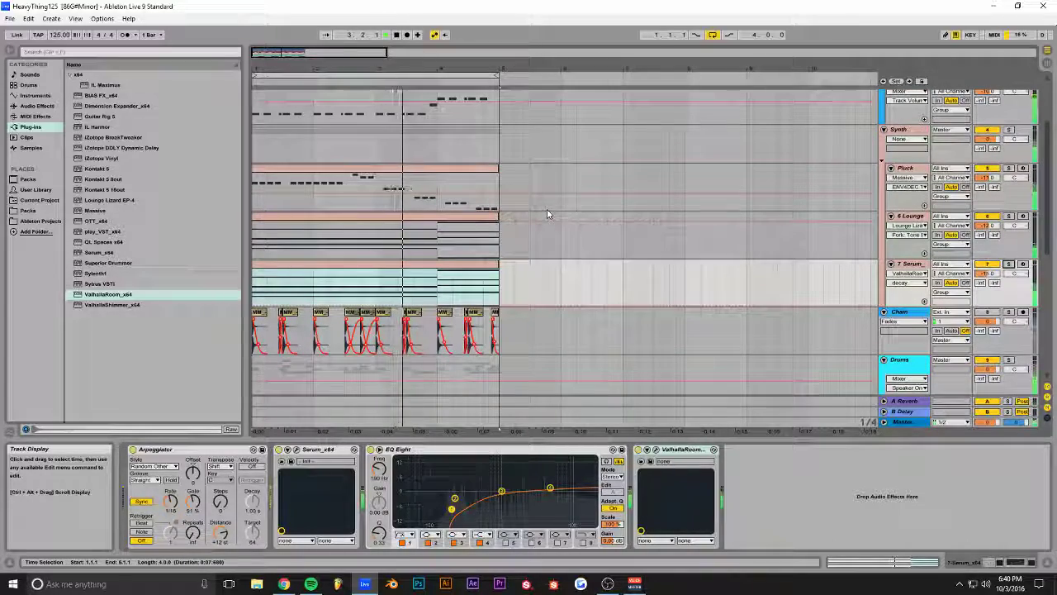
scroll(546, 212, down, 8)
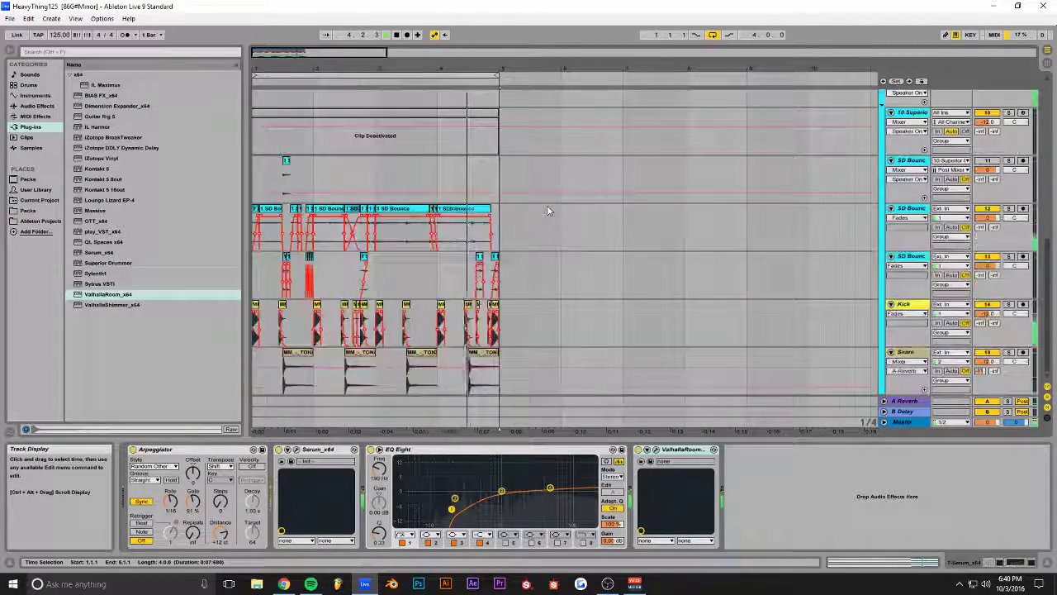
click(911, 352)
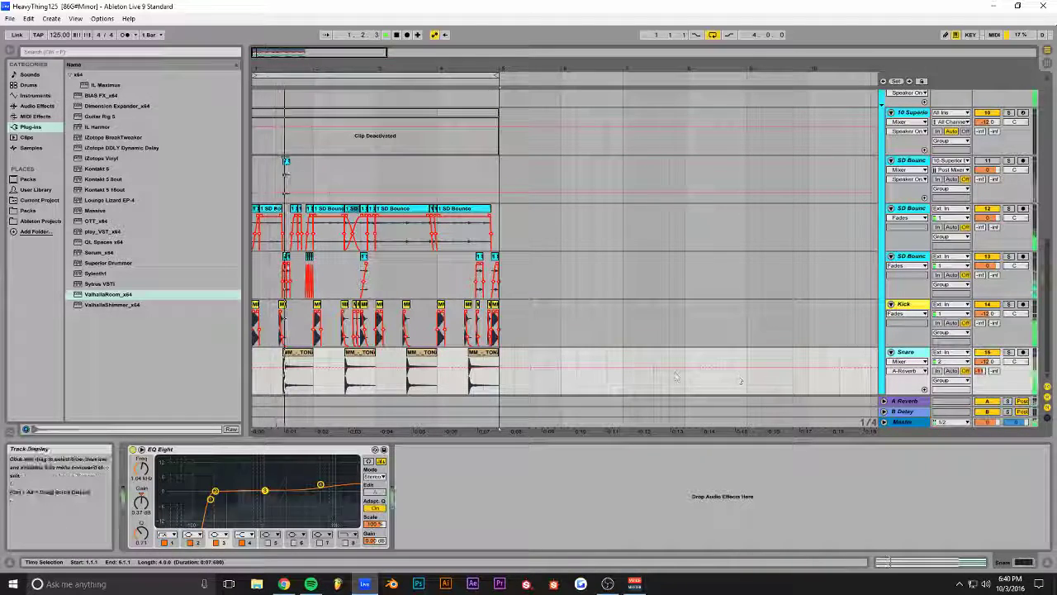
key(ctrl+t)
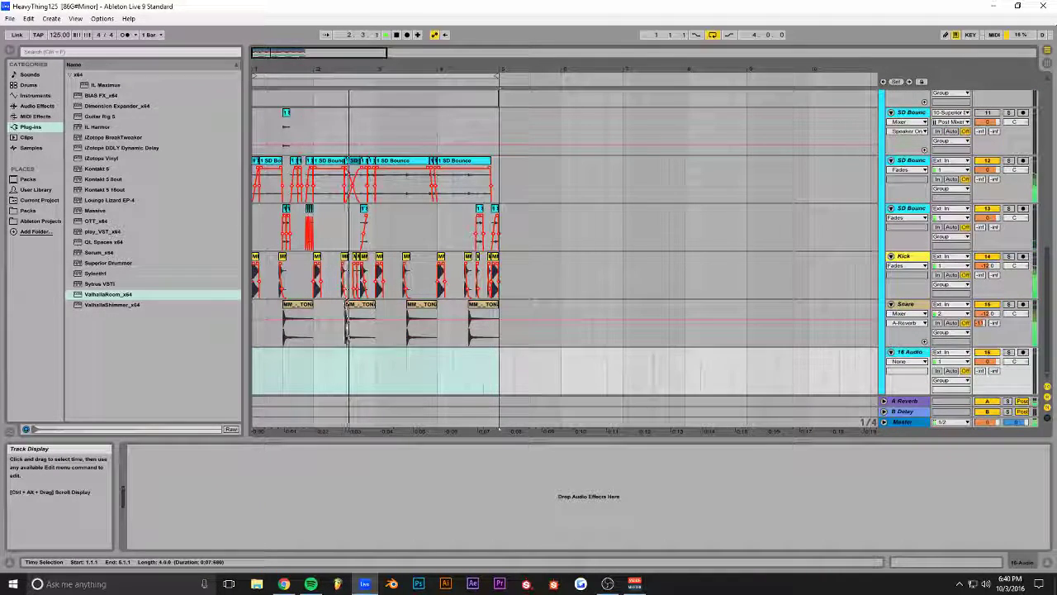
Step: Place MM_-_FILM_STATIC.wav from the Medasin Microdose Vol. 1 textures folder at the start of the new audio track
click(28, 211)
key(space)
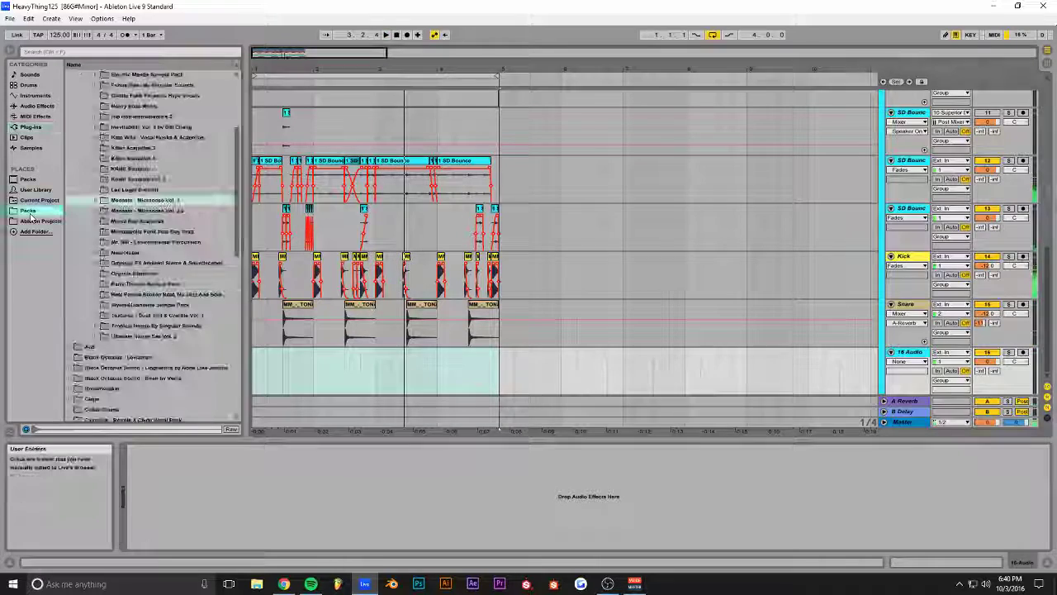
click(96, 201)
click(109, 232)
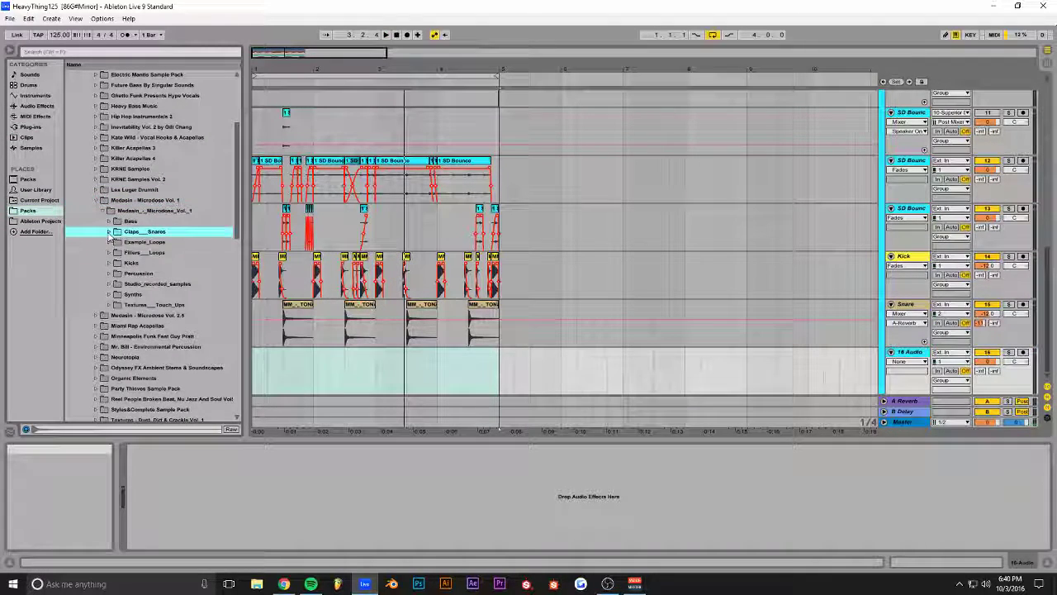
click(108, 304)
click(141, 326)
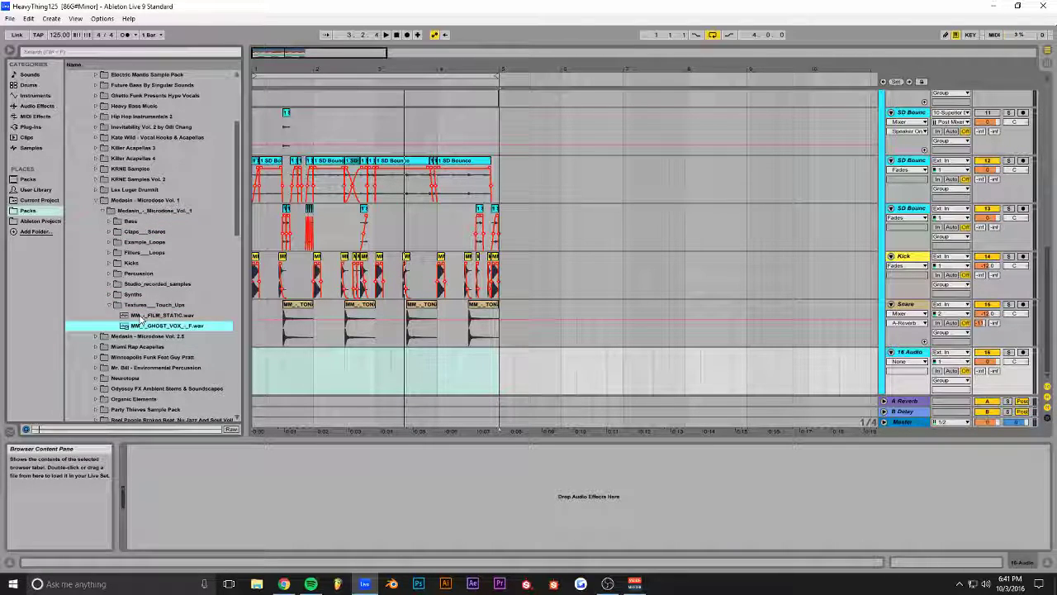
click(134, 315)
drag(192, 327, 256, 367)
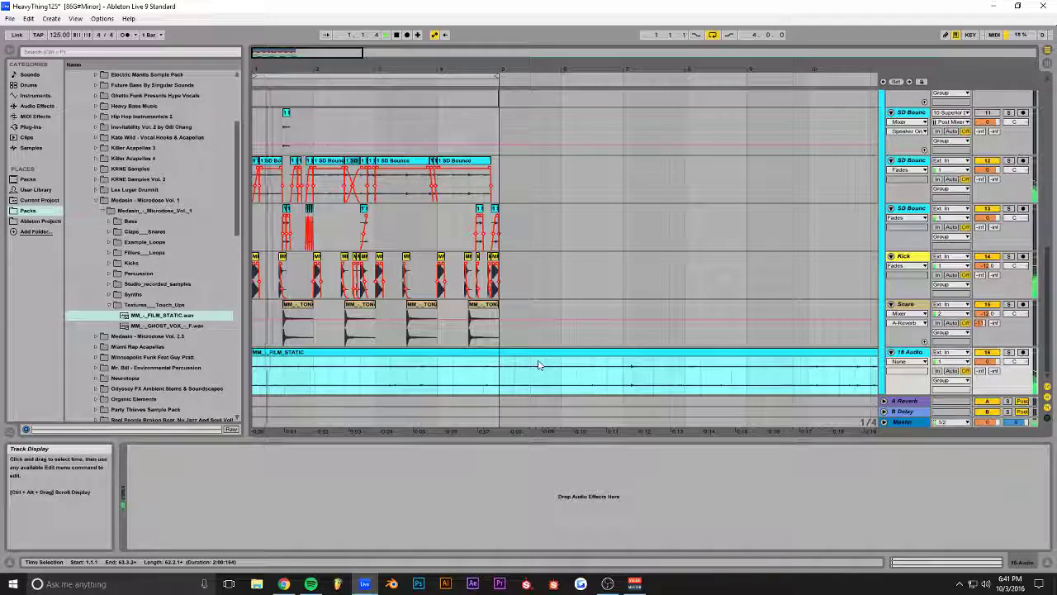
Step: Solo and turn down the film static track, and add an EQ Eight with a low cut and a -3.10 dB dip at 971 Hz
click(1008, 352)
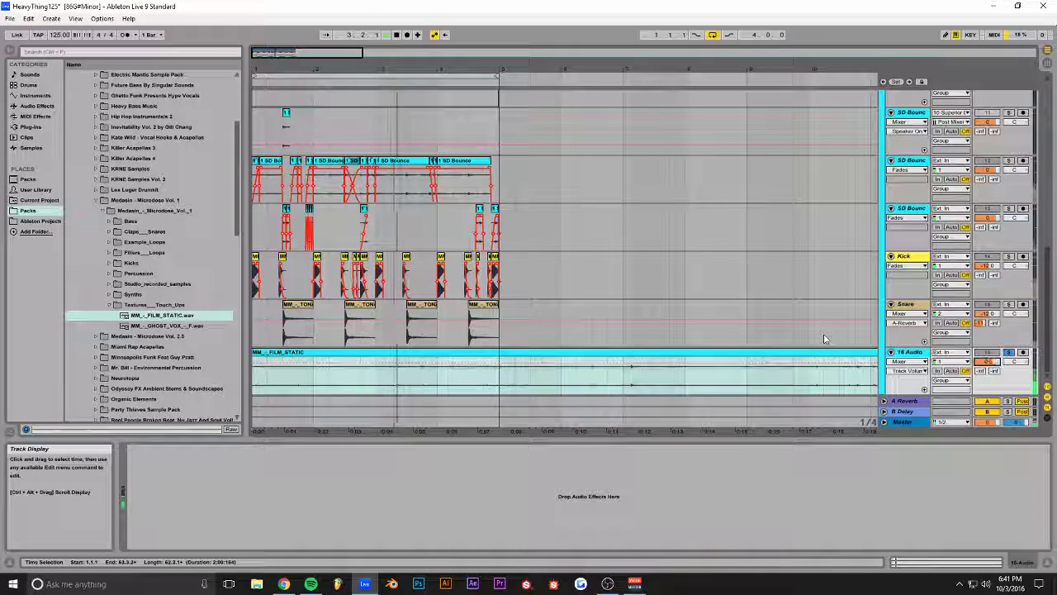
click(37, 105)
drag(96, 148, 332, 384)
click(166, 534)
drag(158, 499, 181, 507)
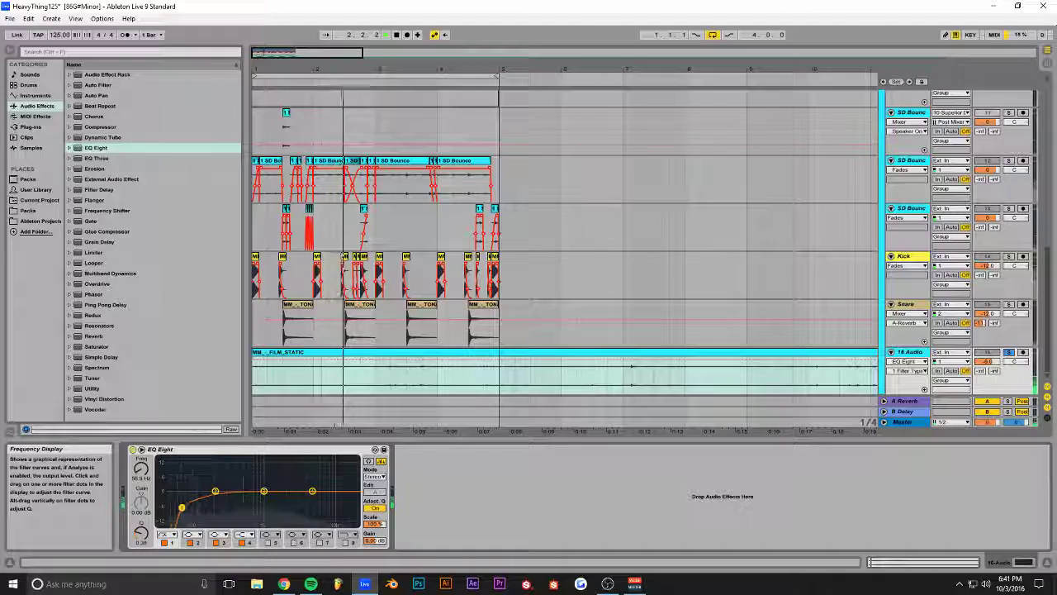
drag(264, 492, 312, 488)
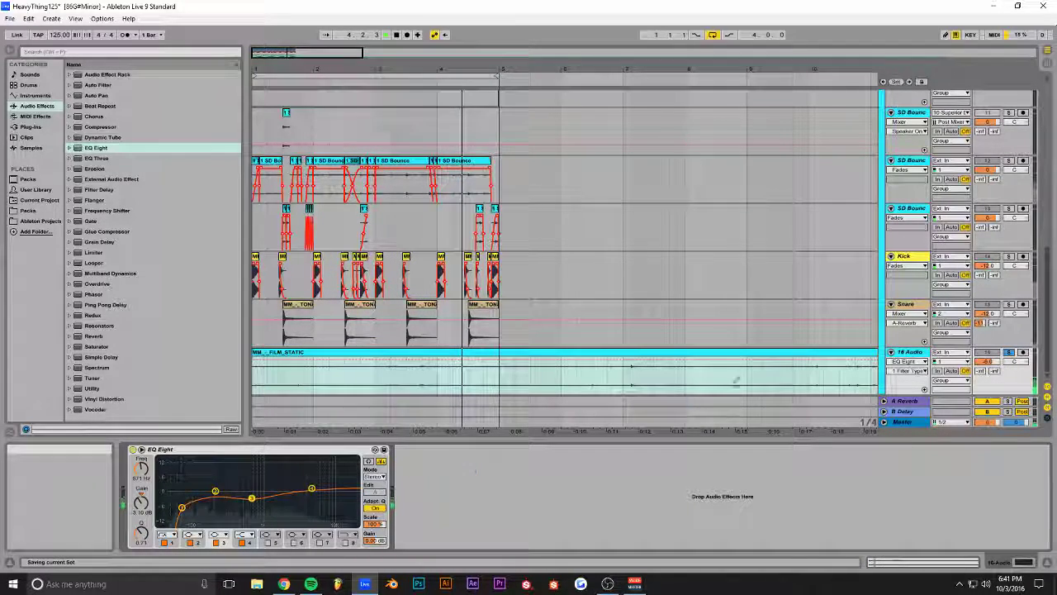
Step: Unsolo the film static track, toggle it off and on to compare it with the loop, and save the set
click(1011, 354)
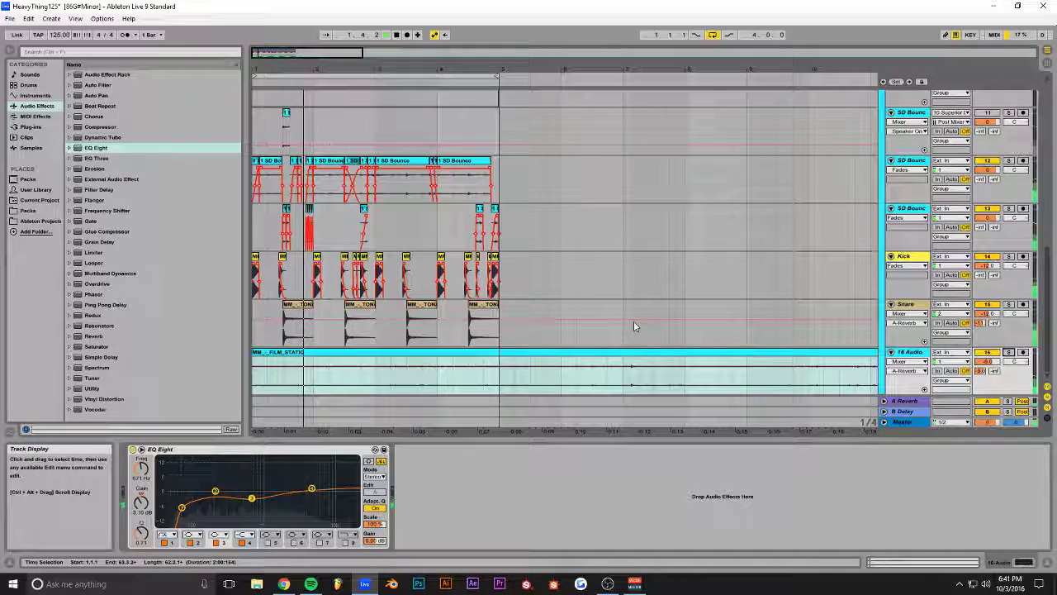
click(989, 353)
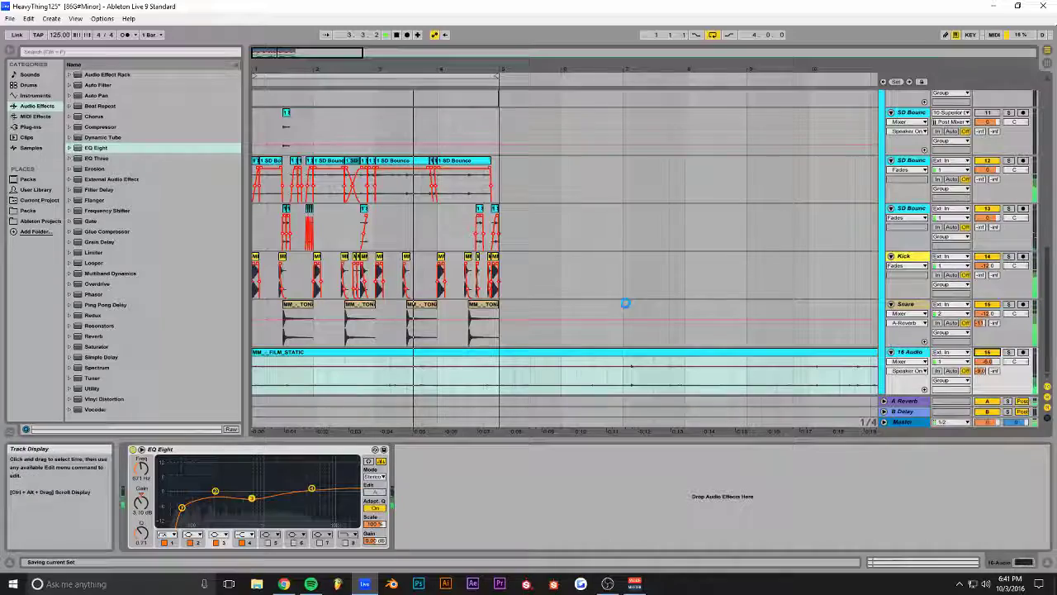
scroll(524, 301, up, 5)
scroll(524, 305, up, 5)
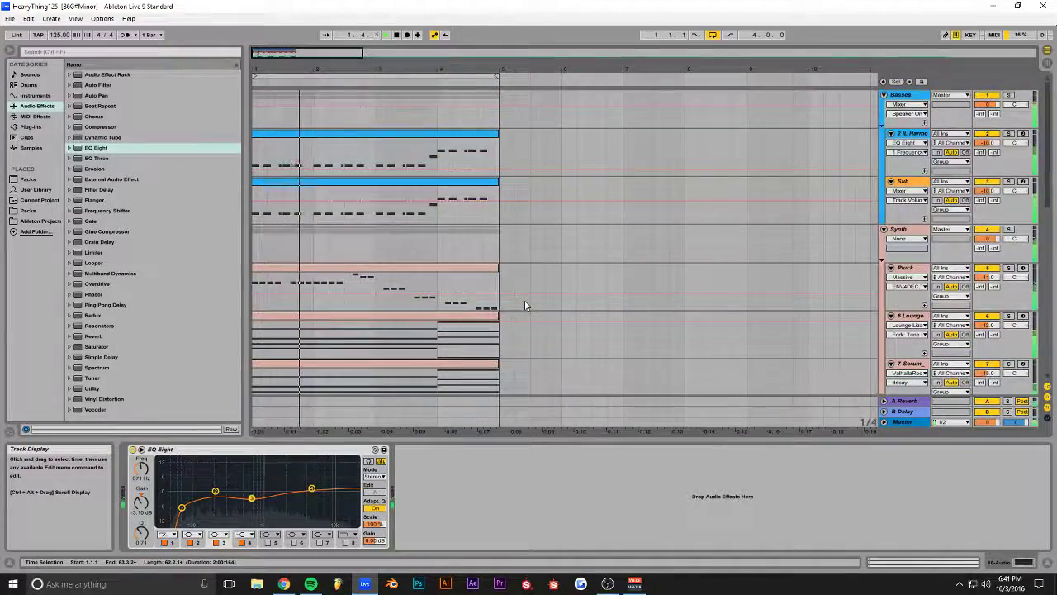
Step: Insert another audio track directly below the Snare track
scroll(524, 305, down, 10)
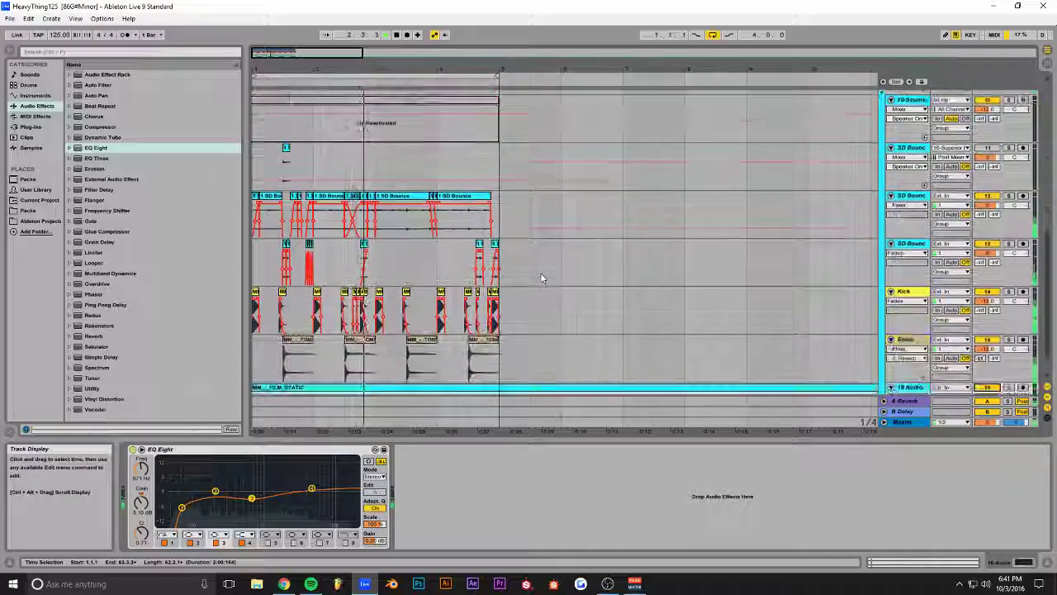
scroll(542, 276, down, 2)
click(904, 304)
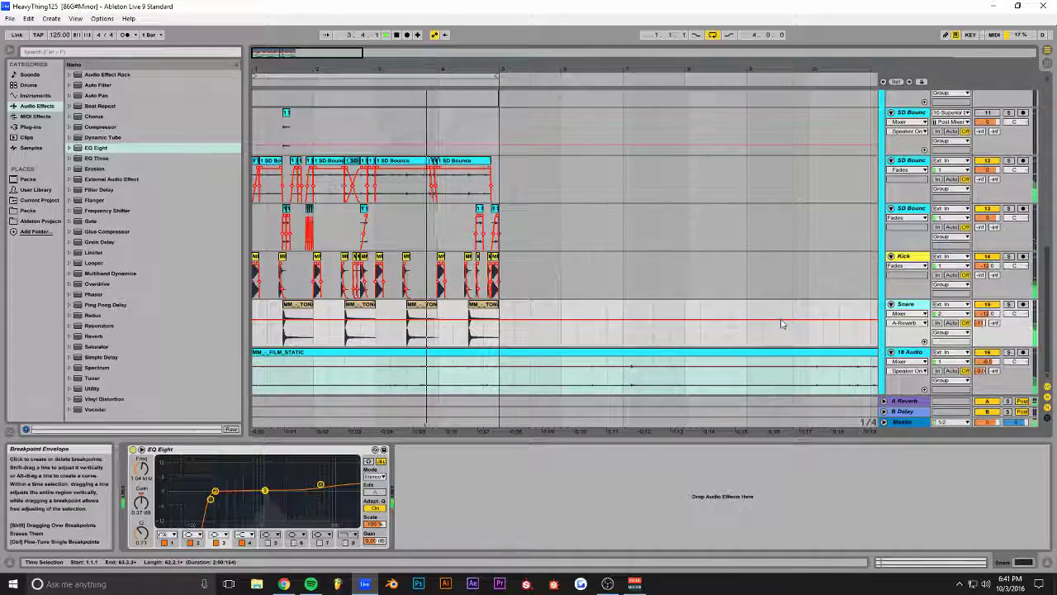
key(ctrl+t)
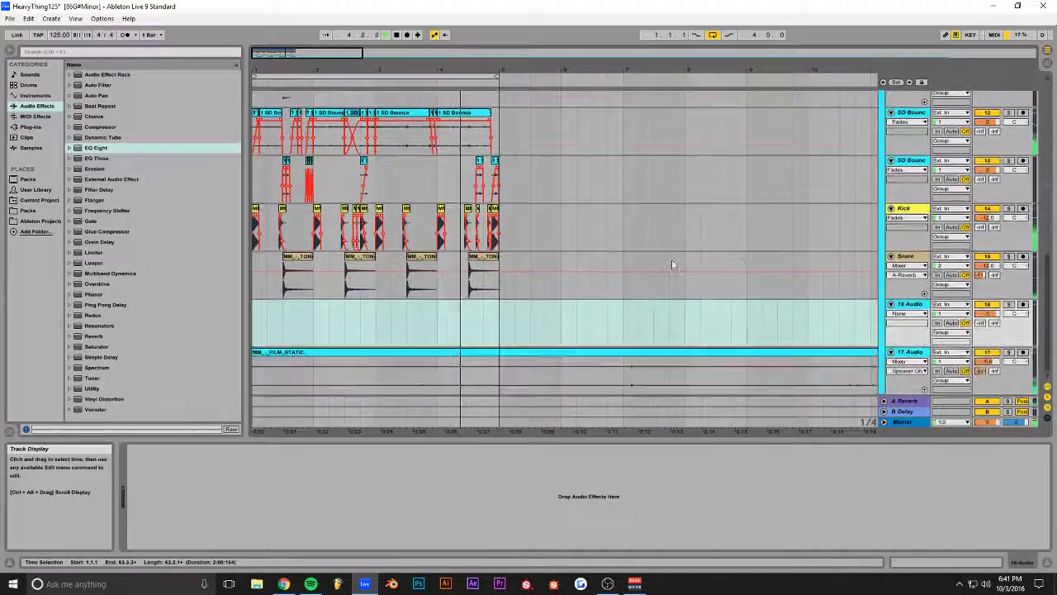
Step: Preview samples in Medasin Microdose Vol. 1's Claps___Snares folder and place MM_-_SHNAP.wav on the new track under the first snare hit
click(27, 210)
click(109, 304)
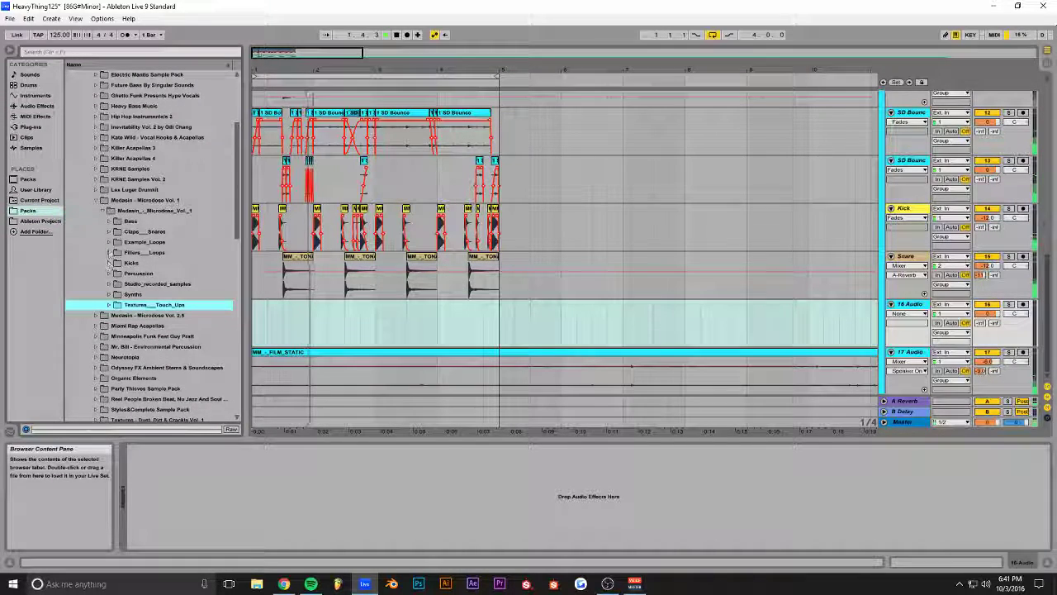
click(108, 232)
key(space)
click(141, 294)
click(155, 306)
click(157, 297)
click(157, 307)
drag(152, 307, 285, 309)
Step: Duplicate the snap clip so one sits under each of the four snare hits, and lower the snap track's volume
key(ctrl+d)
key(Delete)
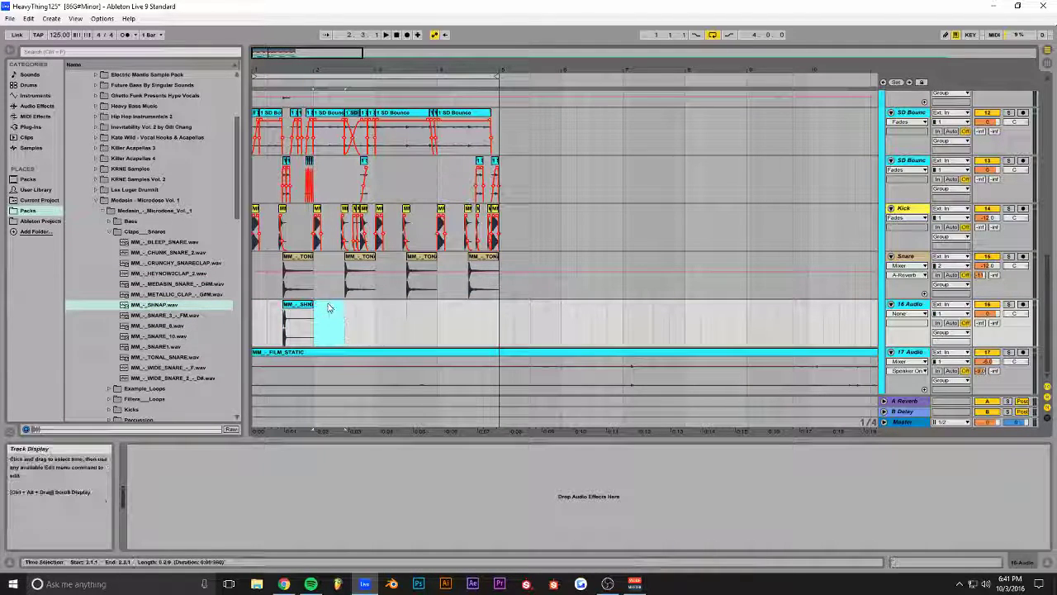
drag(296, 324, 314, 324)
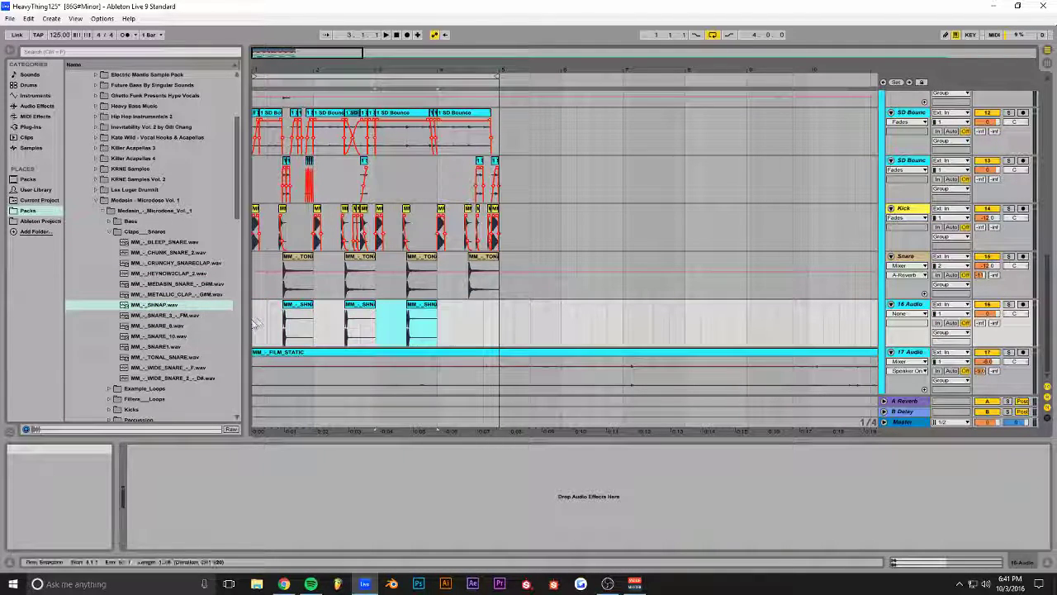
key(ctrl+d)
click(990, 314)
drag(989, 318, 989, 323)
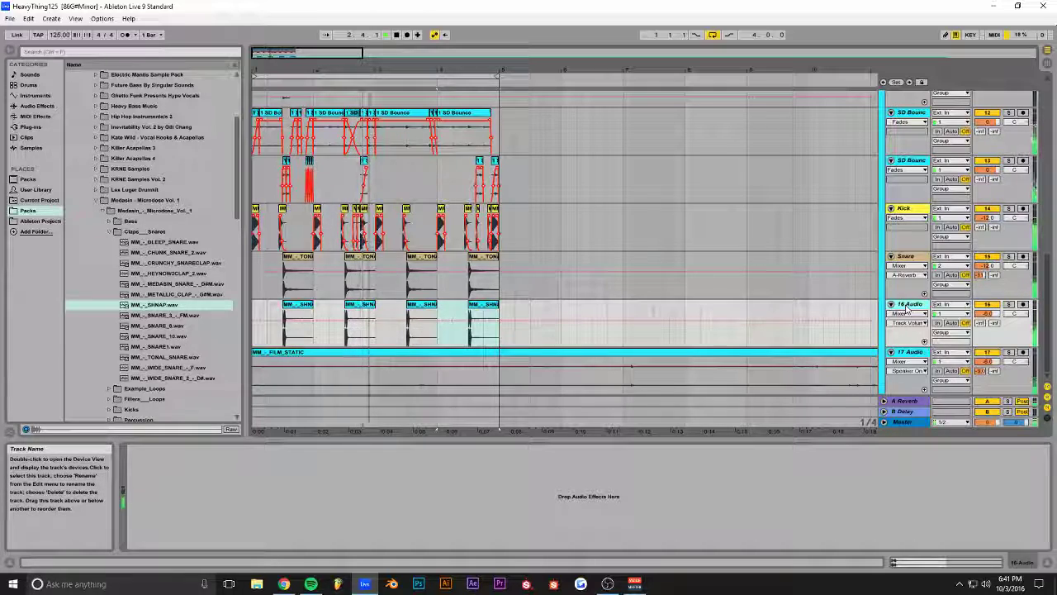
Step: Solo the Snare track and add a Reverb after its EQ Eight, with Lo Cut on and Hi Cut off
click(906, 257)
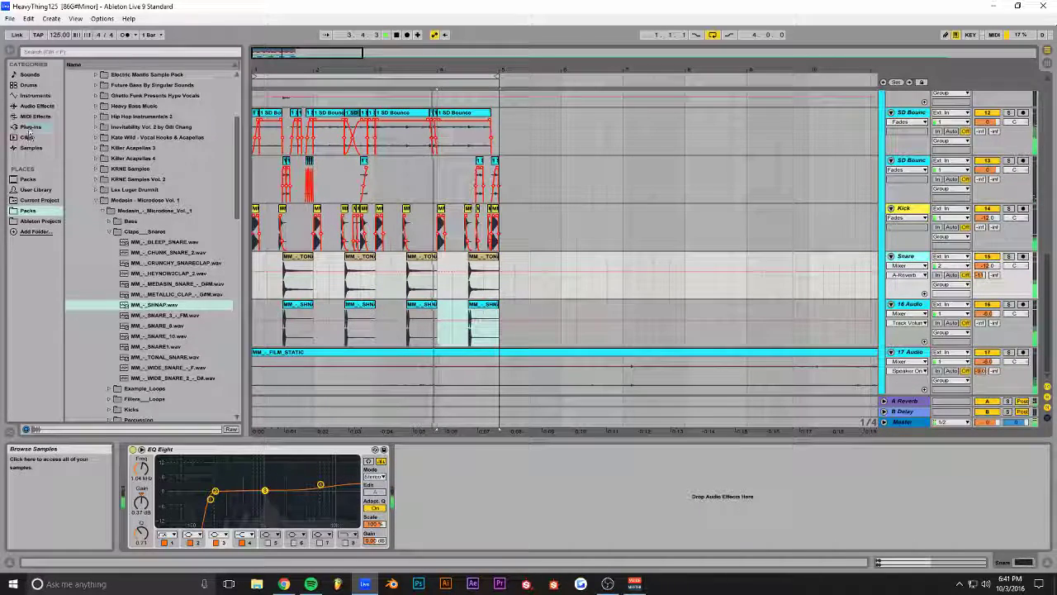
click(29, 128)
key(Up)
key(Up)
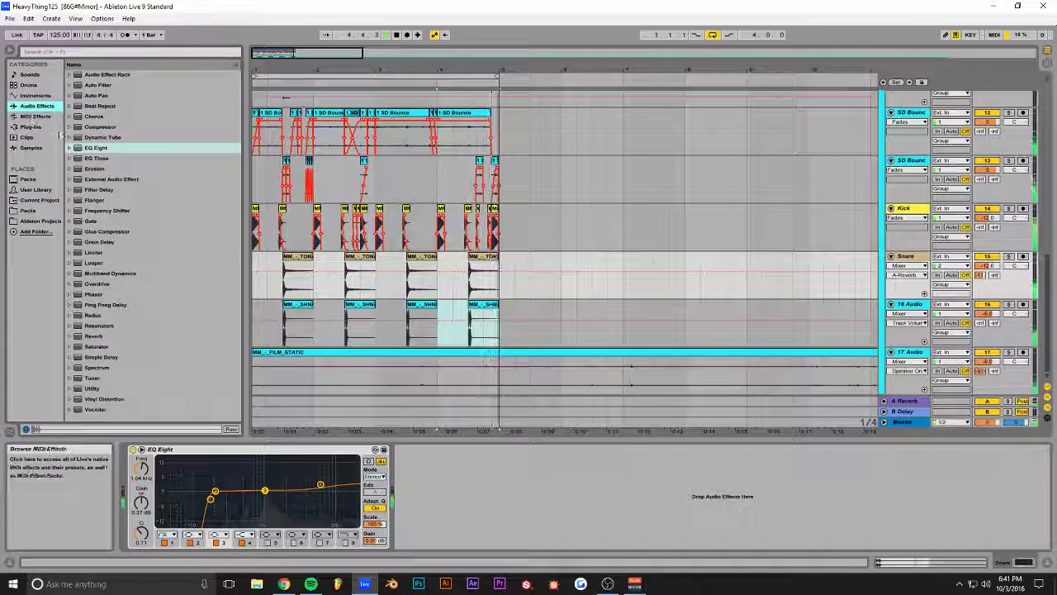
click(1008, 256)
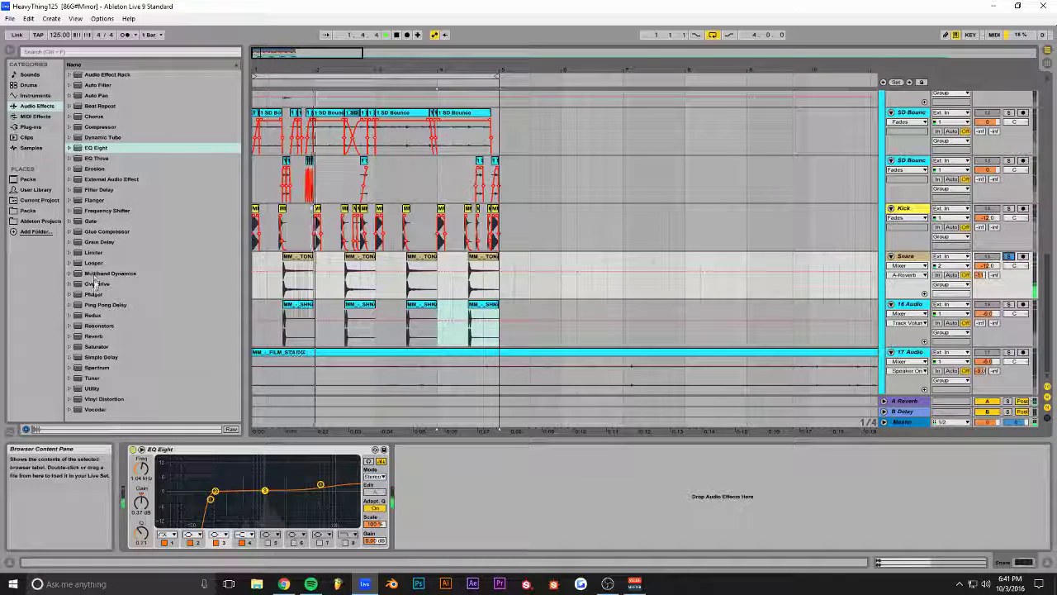
drag(94, 335, 326, 285)
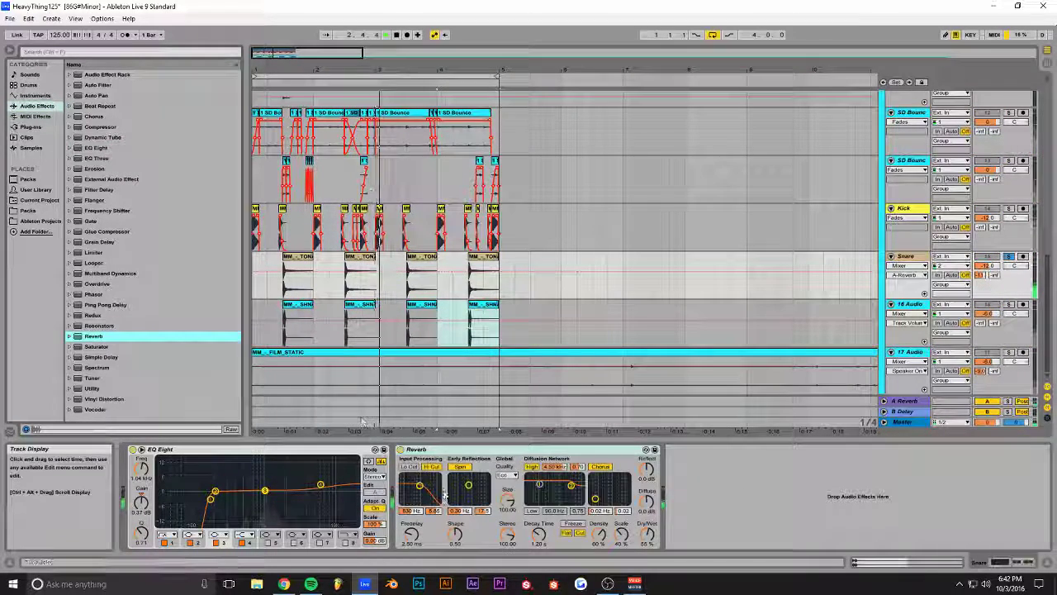
click(410, 467)
click(431, 467)
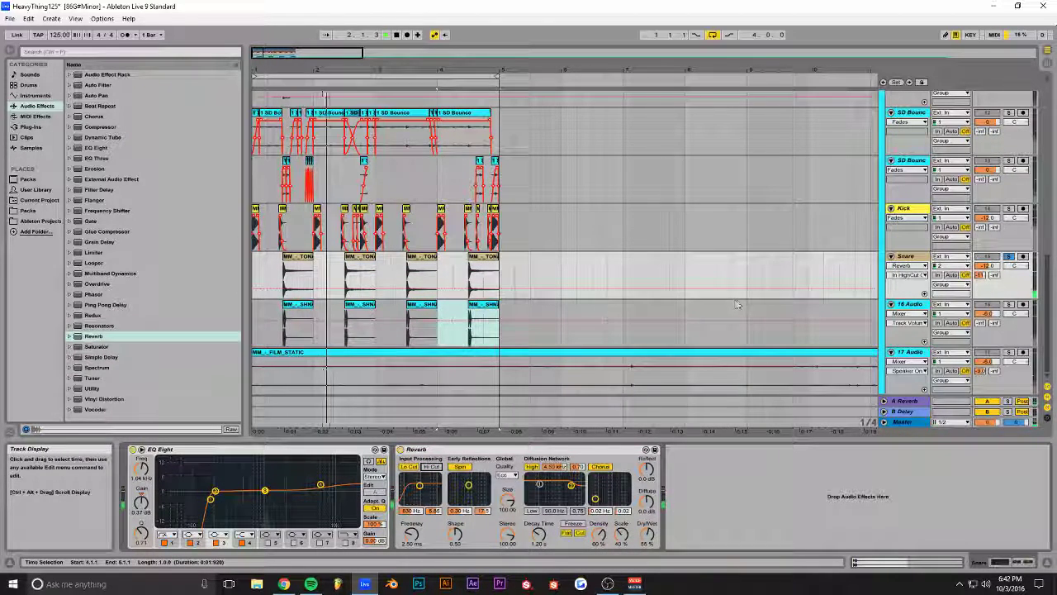
Step: Add a Reverb to the snap track with Lo Cut on, Hi Cut, High shelf and Chorus off, and decay time 2.11 s
drag(97, 337, 407, 322)
ctrl+click(1010, 306)
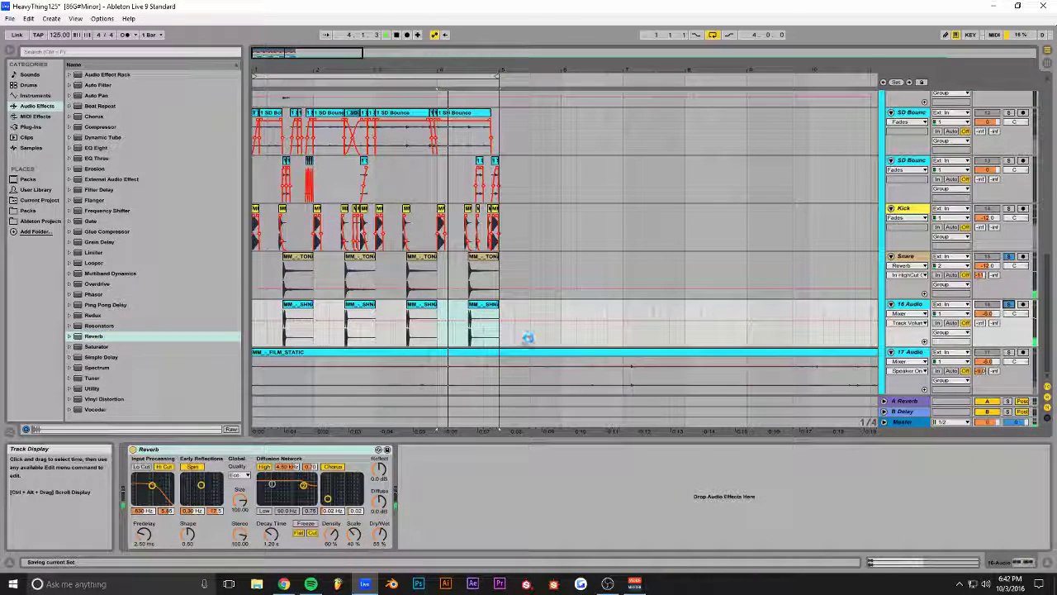
click(142, 466)
click(163, 466)
drag(271, 535, 271, 510)
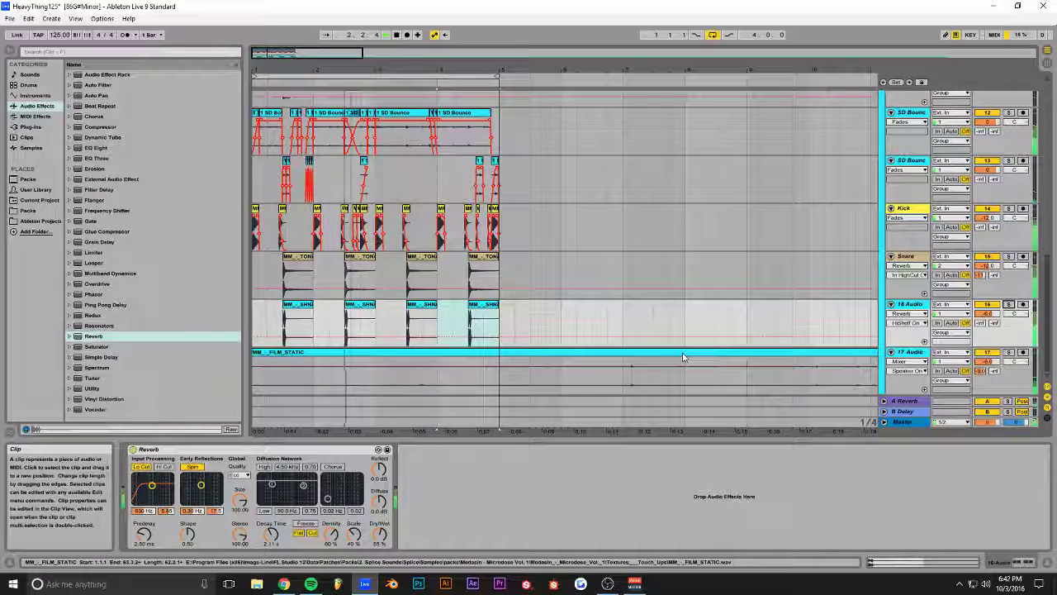
Step: Lower the snap track's volume to -12.0 dB
click(989, 315)
drag(989, 314, 990, 321)
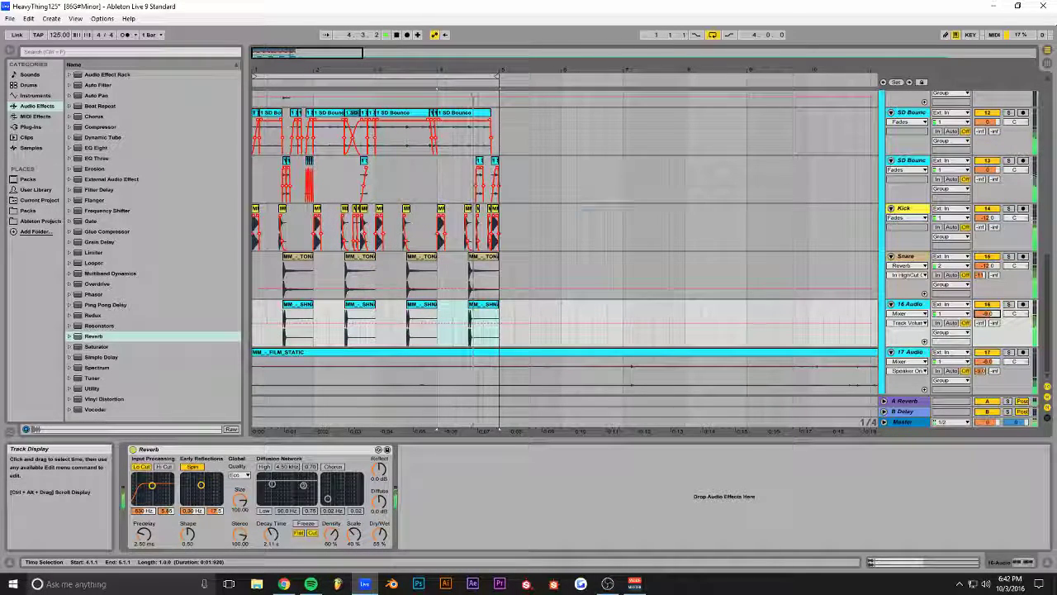
drag(987, 315, 988, 318)
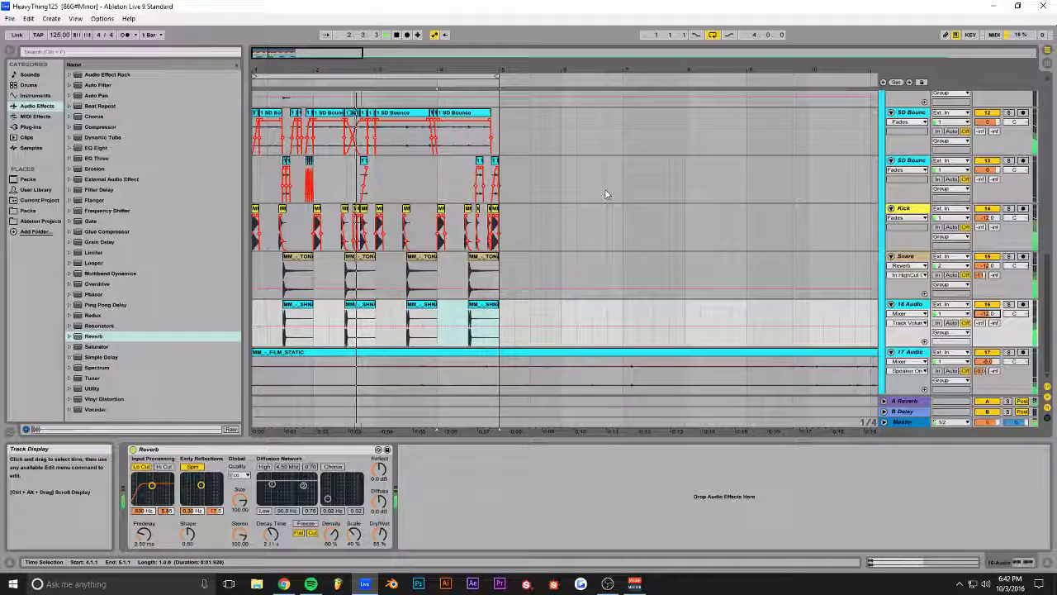
Step: Set the Dry/Wet of the Snare track's Reverb to 33% and save the set
scroll(605, 195, up, 2)
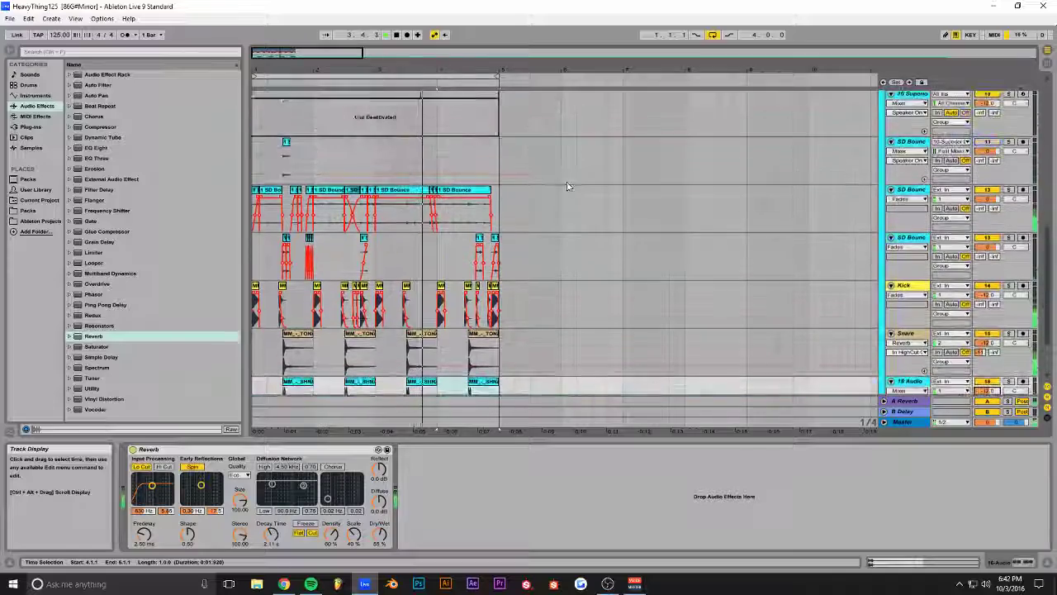
scroll(567, 187, down, 2)
click(906, 256)
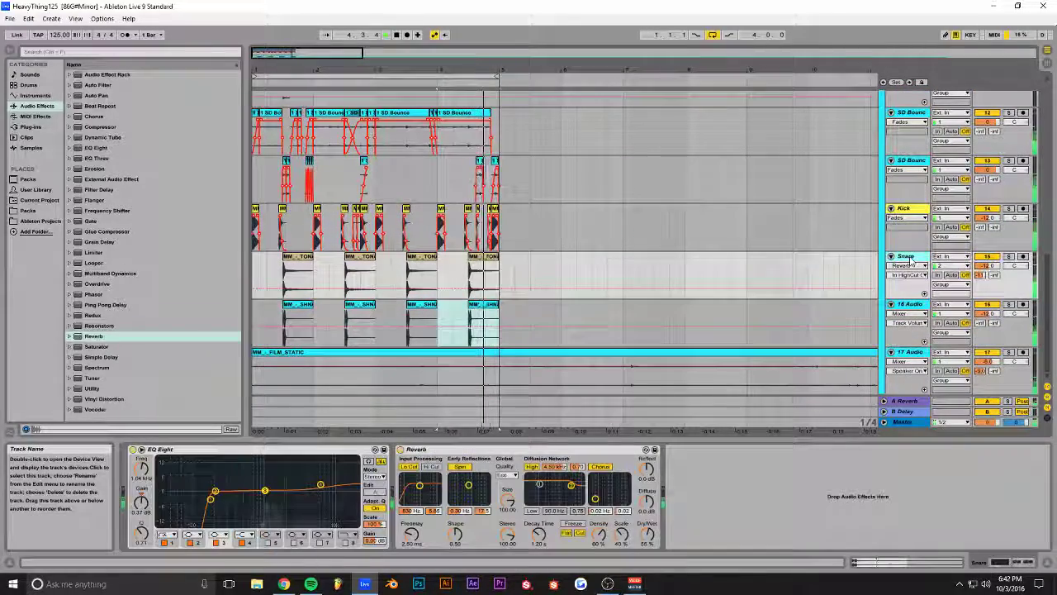
drag(646, 537, 646, 554)
key(ctrl+s)
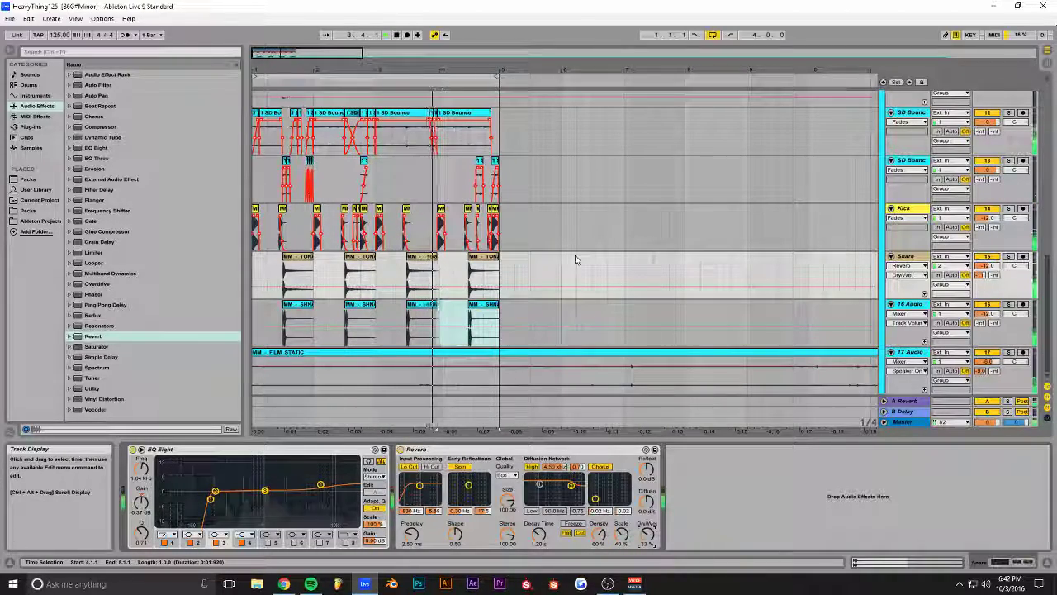
Step: Insert a new MIDI track below the Pluck track in the Synth group
scroll(574, 259, up, 3)
scroll(573, 258, up, 10)
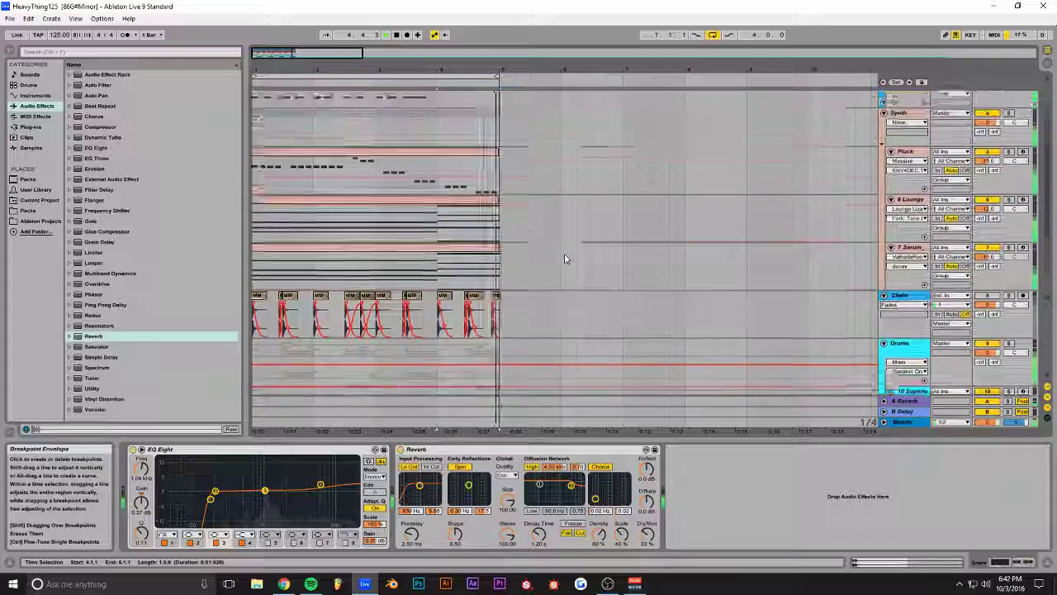
click(545, 239)
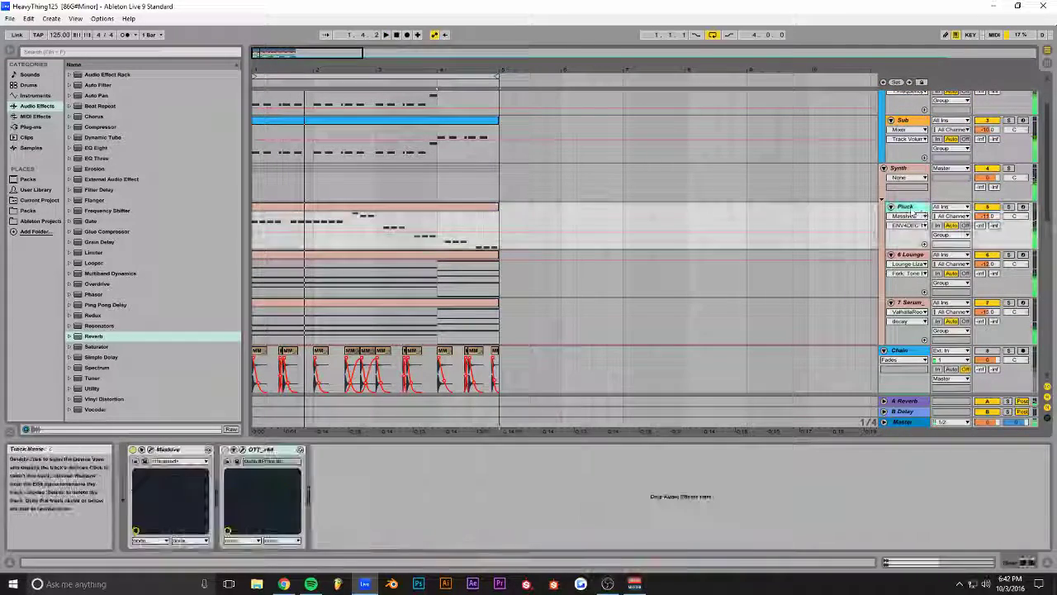
key(ctrl+shift+t)
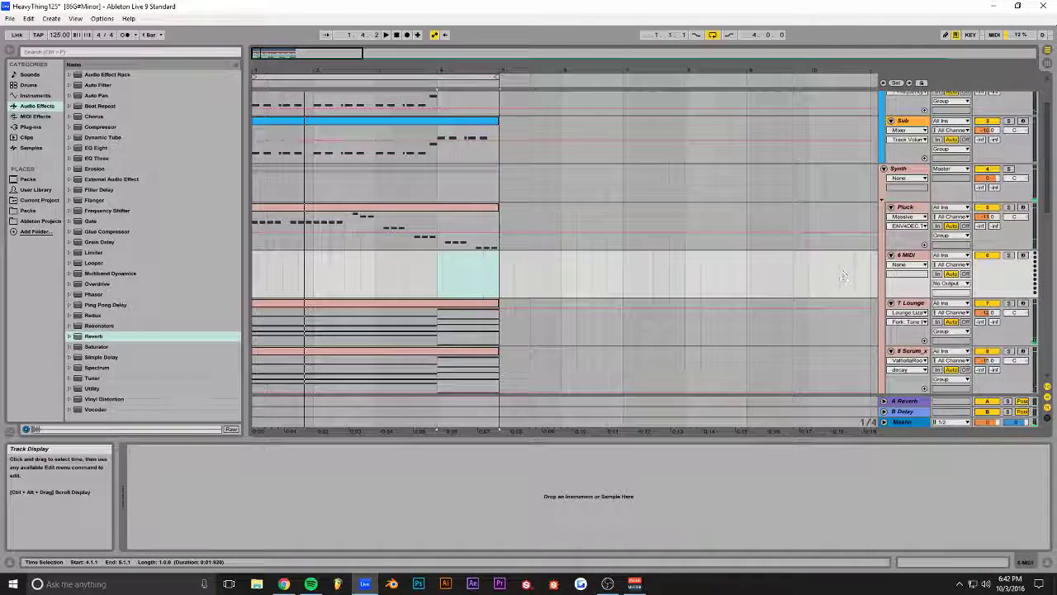
Step: Copy the Pluck clip onto the new MIDI track and rename the track Pluck Backup
click(393, 212)
drag(403, 278, 404, 278)
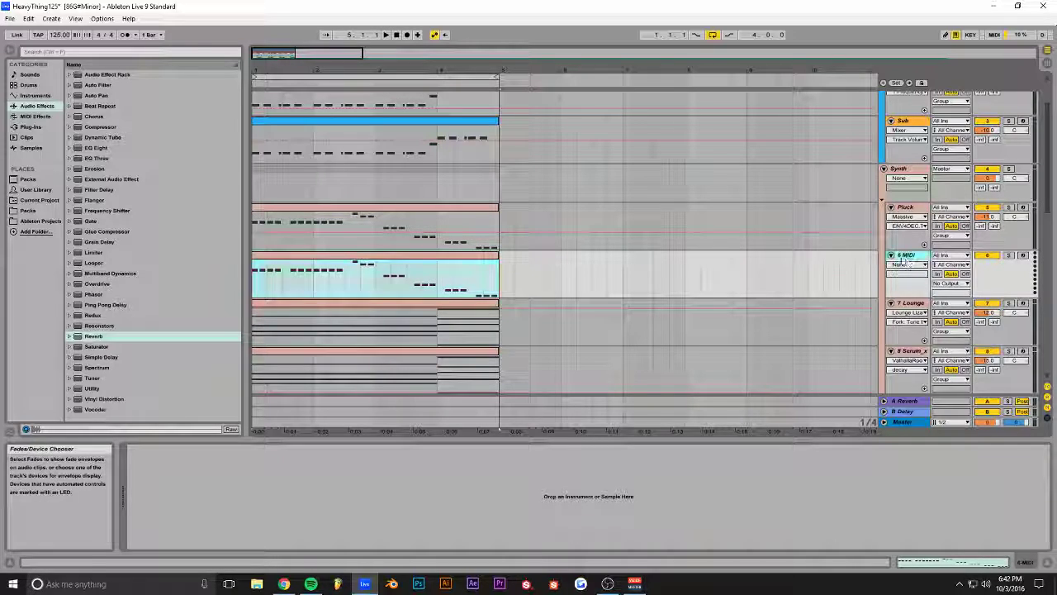
key(ctrl+r)
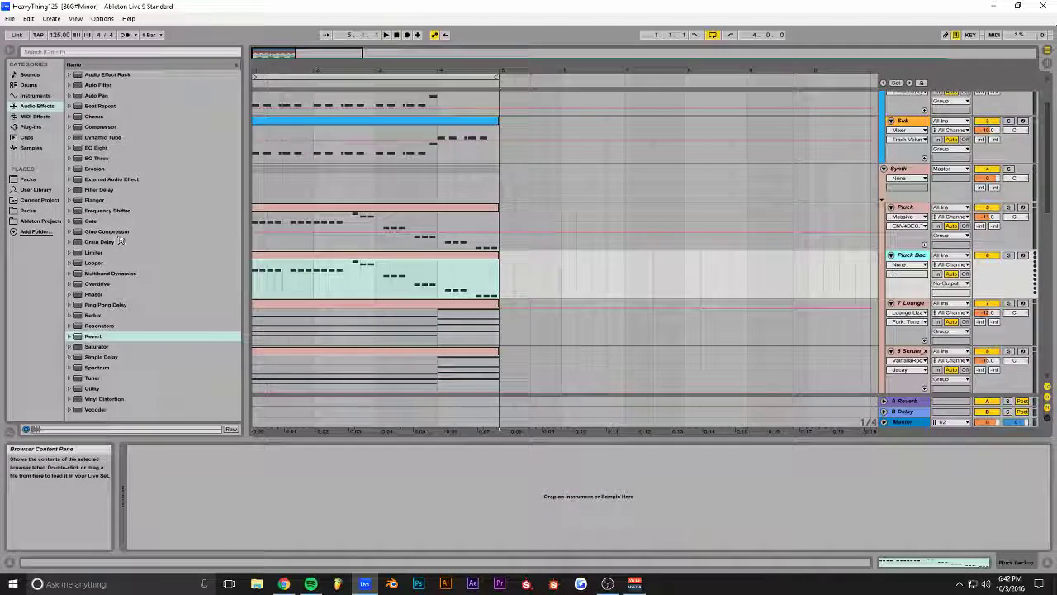
Step: Load Serum_x64 on the Pluck Backup track and set the track's volume to -12.0 dB
key(space)
click(31, 126)
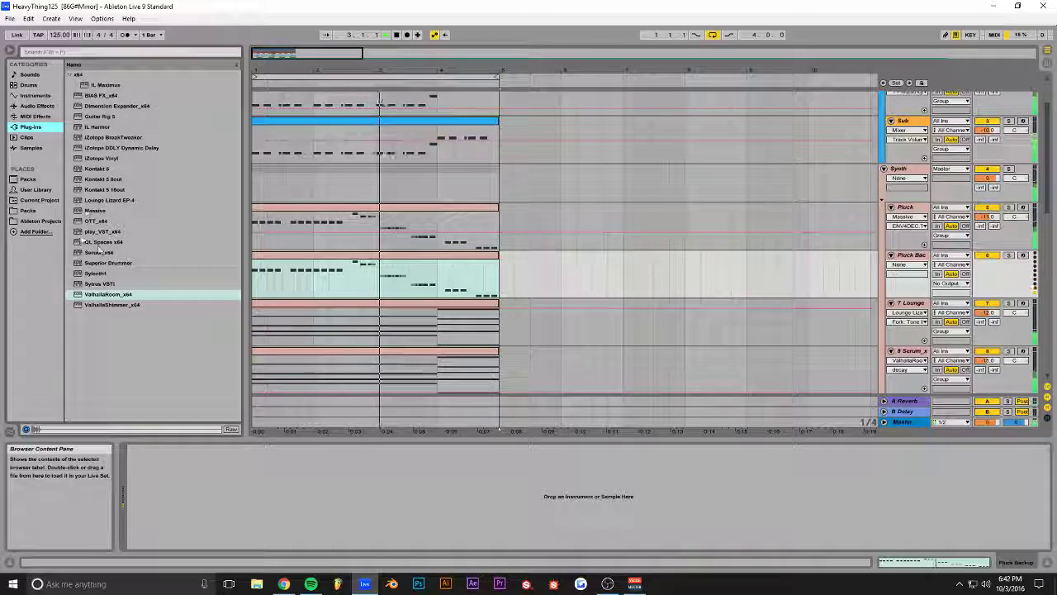
double_click(99, 252)
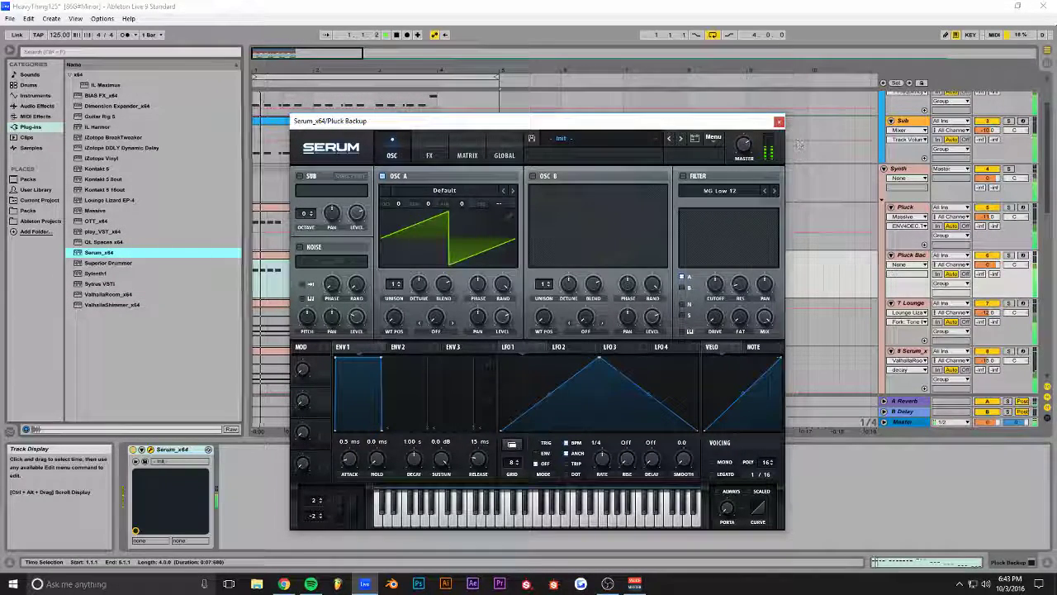
click(989, 265)
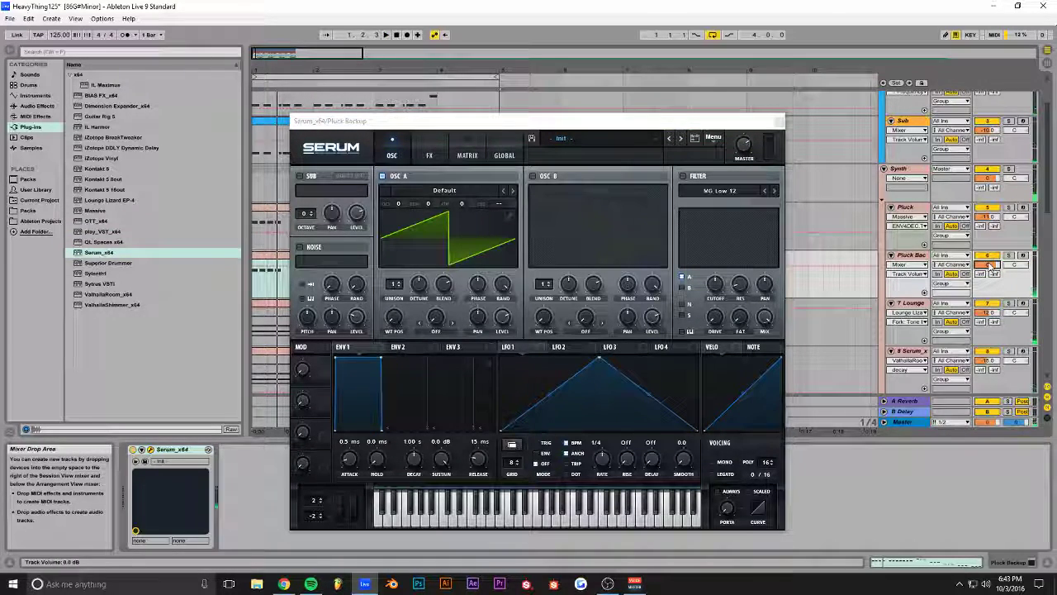
Step: Set Serum's oscillator A to octave -1 with 9 unison voices, and solo the Pluck Backup track
drag(559, 122, 511, 105)
drag(350, 265, 351, 235)
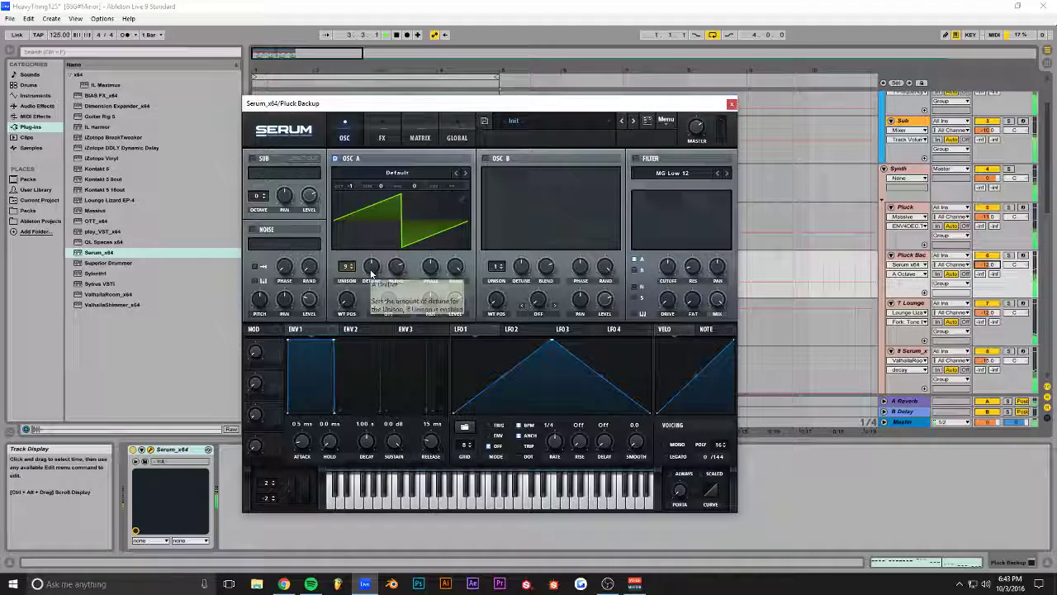
click(1009, 256)
Step: Turn on Serum's noise oscillator with AC hum1 at 43% level, and set portamento to Always
click(373, 137)
click(344, 138)
click(252, 230)
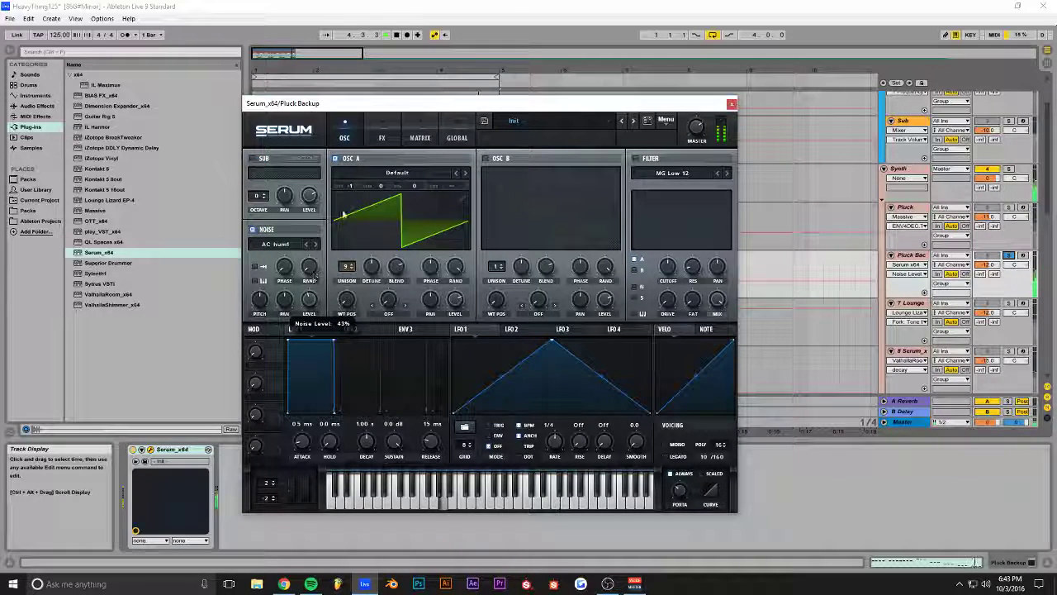
Step: Enable a multiband Compressor and a Flanger in Serum's effects, and unsolo the Pluck Backup track
click(381, 137)
click(257, 259)
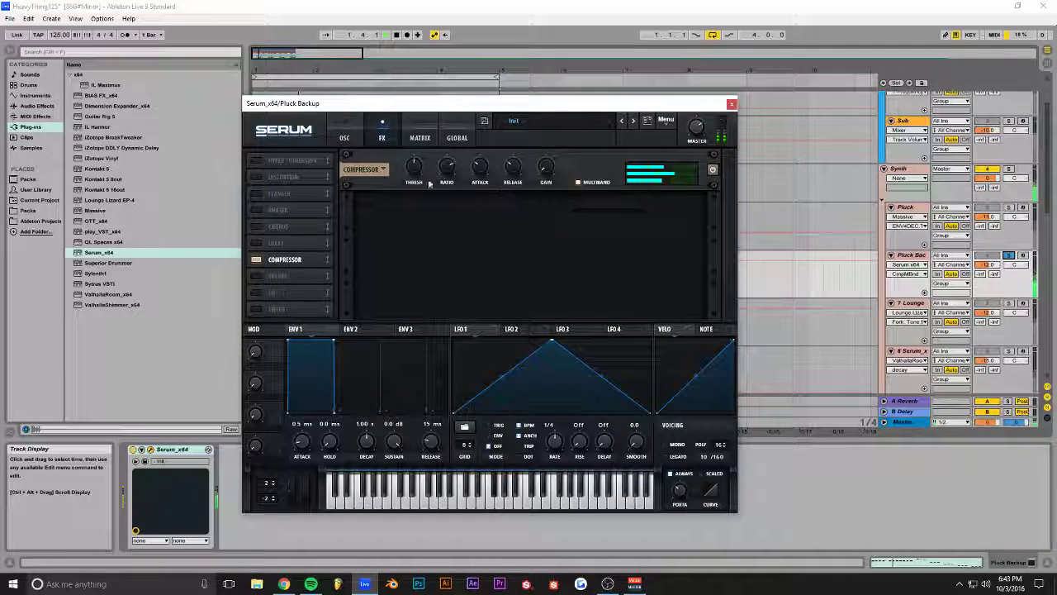
click(285, 193)
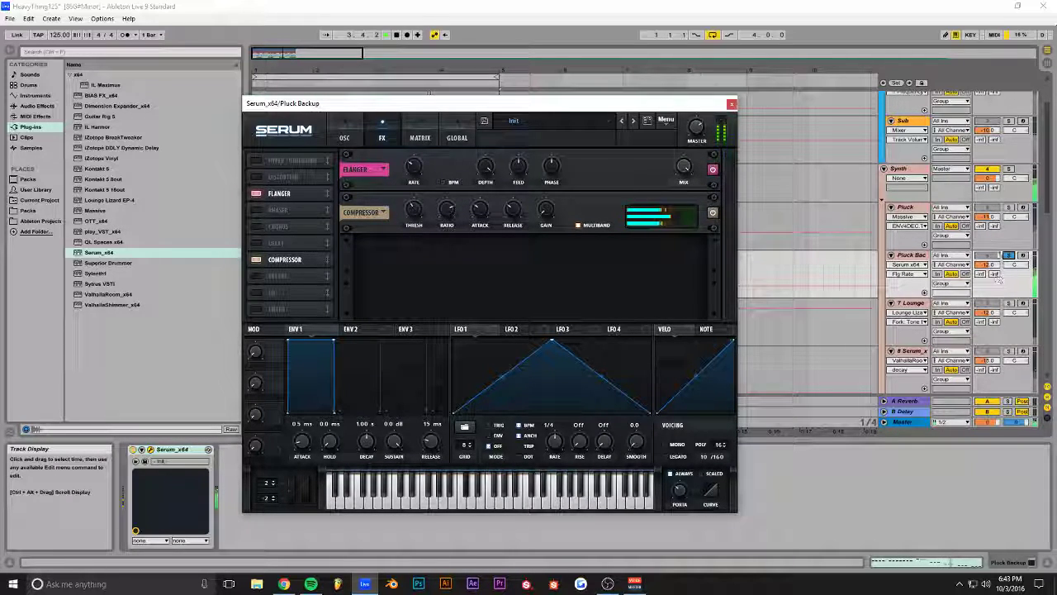
click(1008, 256)
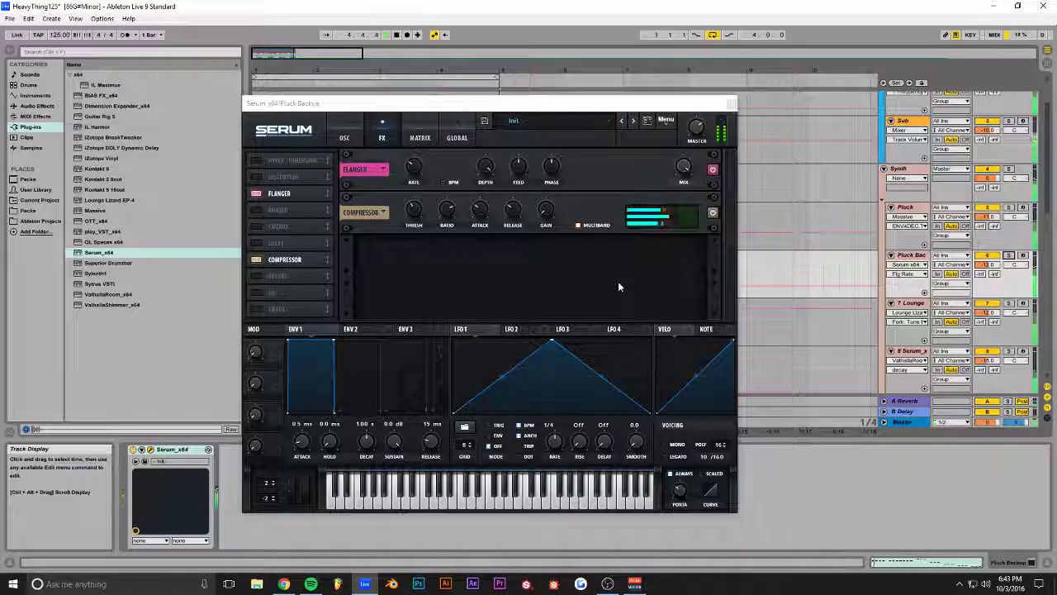
Step: Save the Live set and put away the Serum plug-in window to uncover the arrangement
key(ctrl+s)
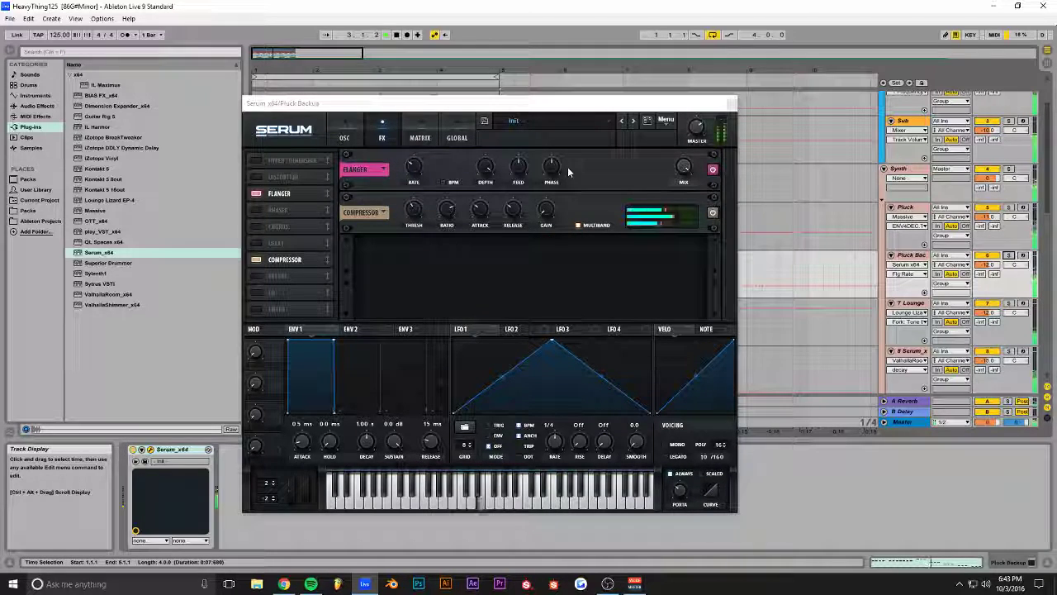
drag(536, 107, 703, 82)
click(899, 78)
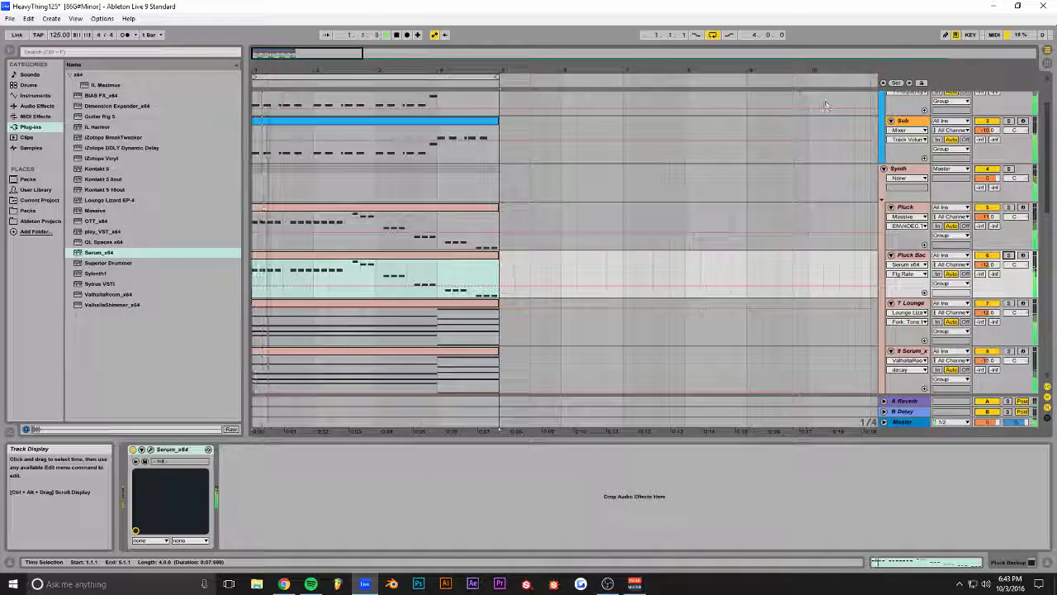
Step: Add EQ Eight to the Pluck Backup track with a low cut, a midrange dip and a nearly flat band 4 at 3.74 kHz
click(37, 106)
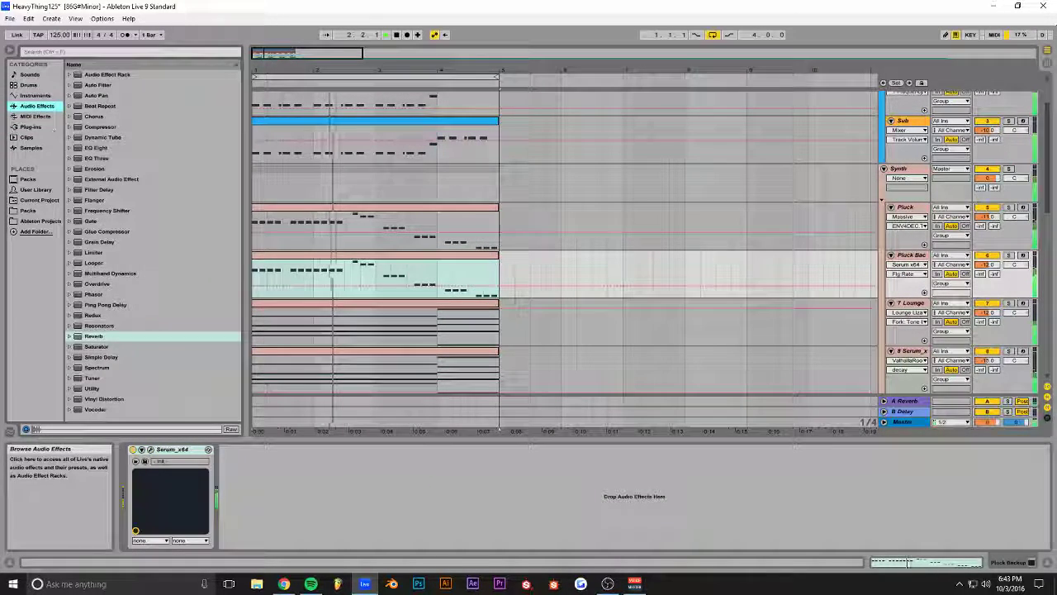
double_click(96, 148)
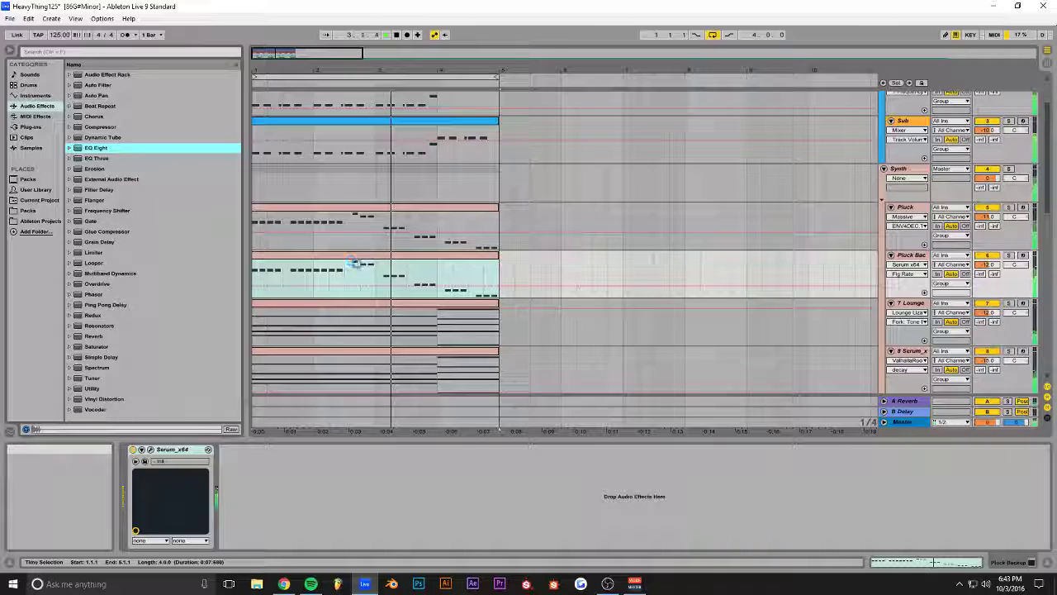
click(255, 470)
drag(233, 469, 232, 436)
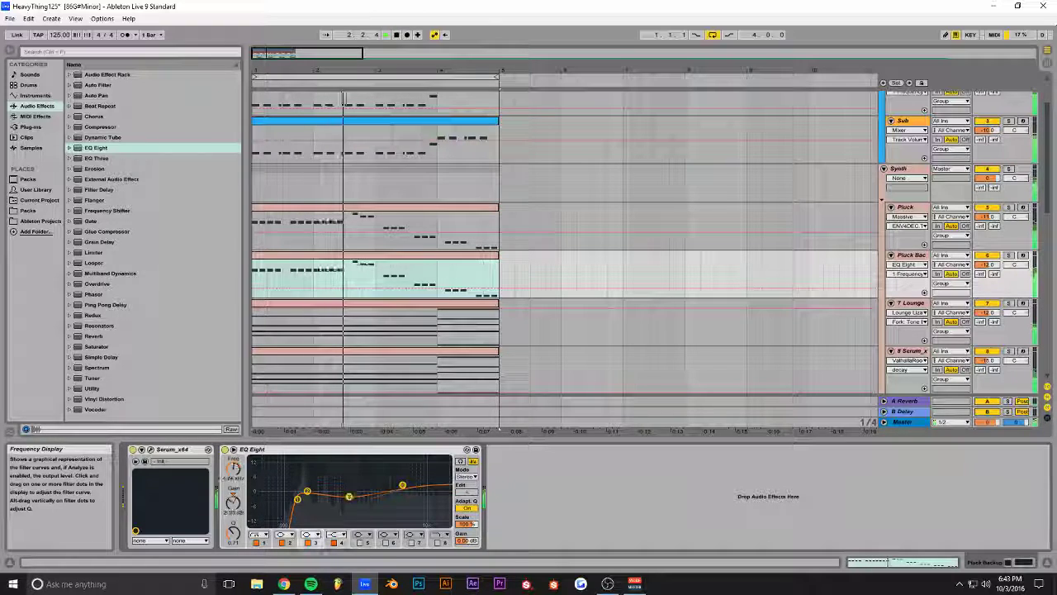
drag(404, 491, 397, 494)
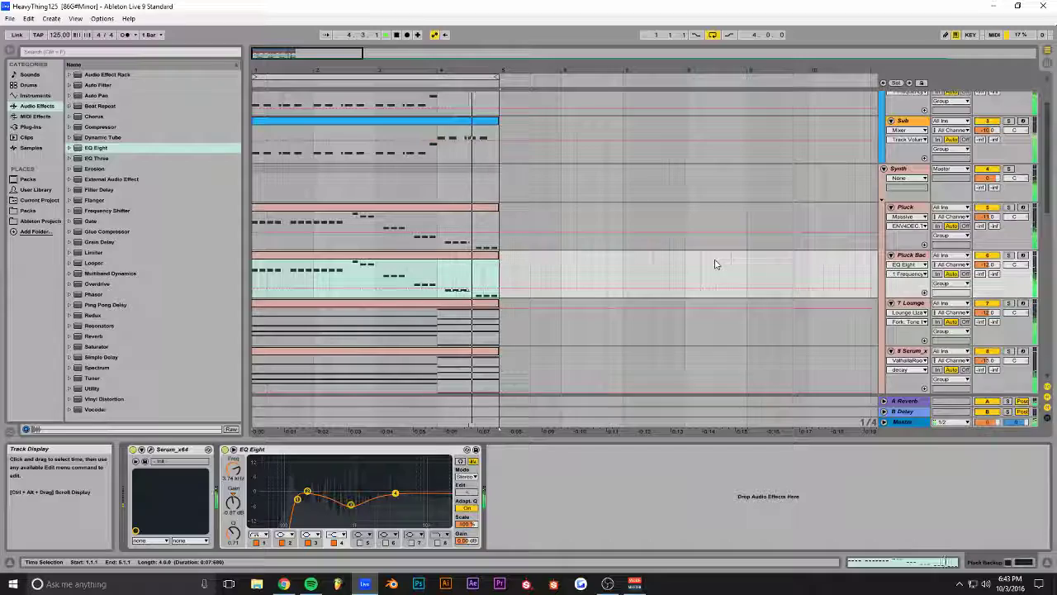
Step: Insert a new audio track directly below the Snare track in the Drums group
scroll(583, 293, up, 1)
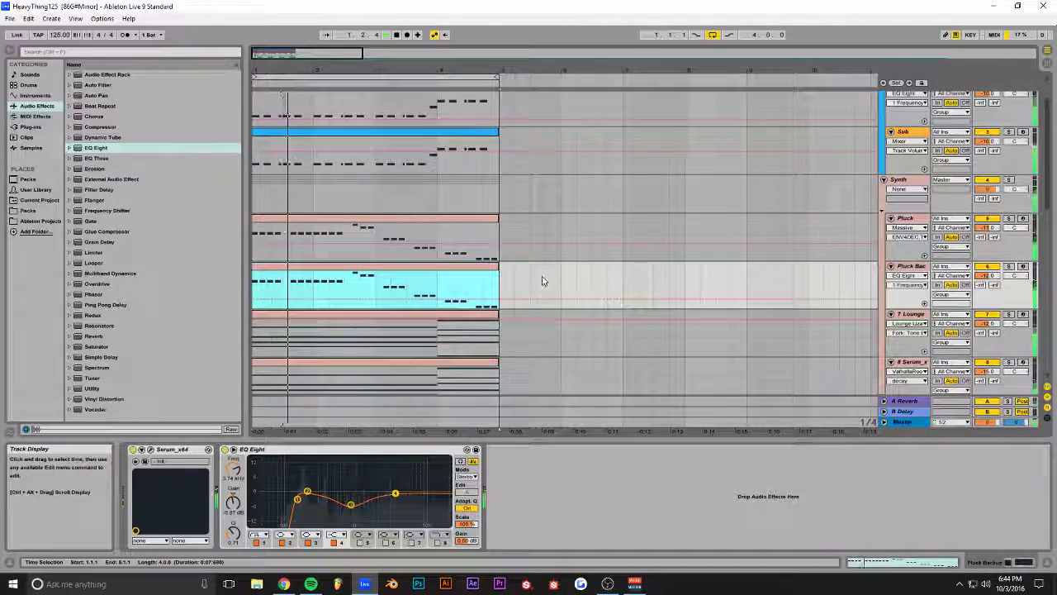
scroll(542, 277, up, 4)
scroll(542, 277, down, 6)
scroll(538, 277, down, 8)
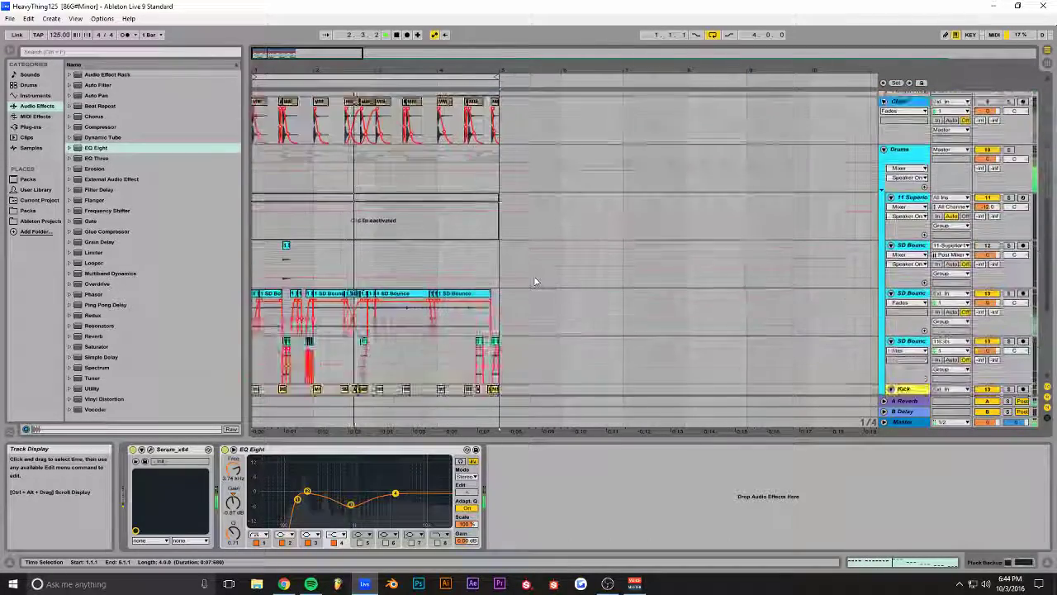
scroll(747, 263, down, 2)
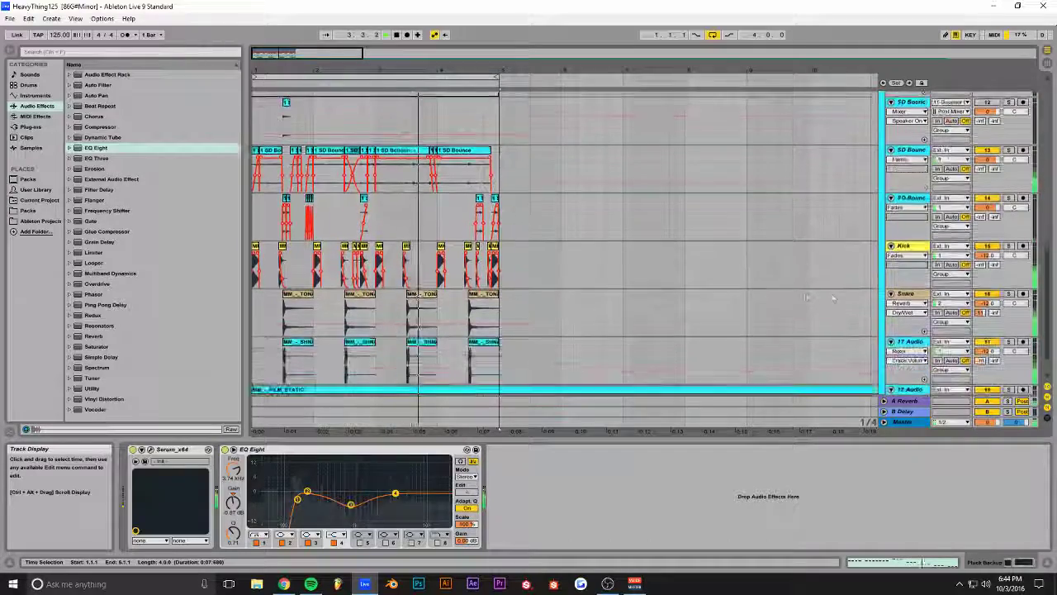
click(803, 312)
key(ctrl+t)
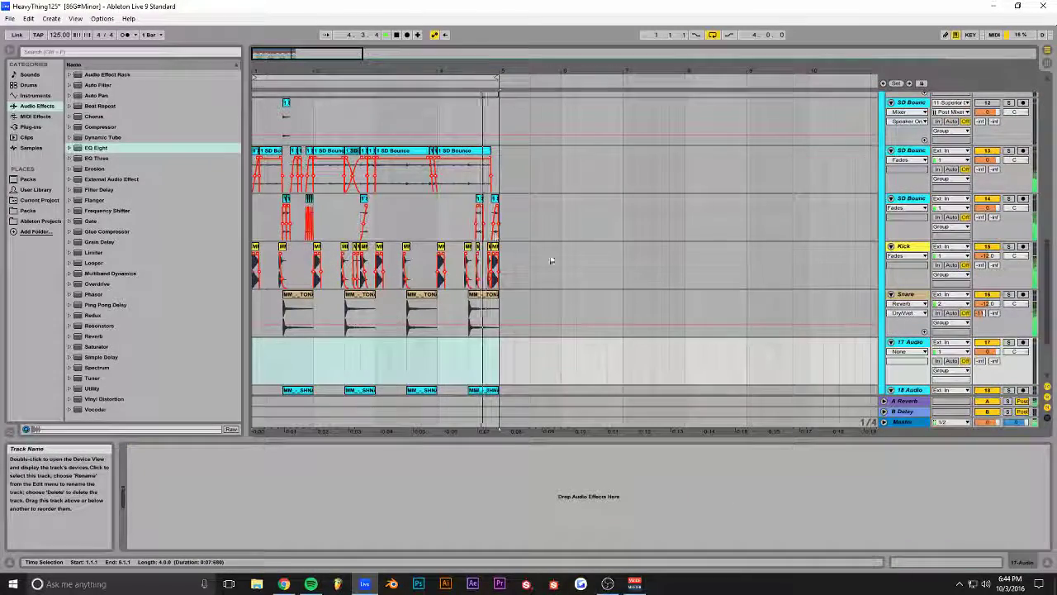
Step: Move the Kick, Snare and new empty audio tracks to the beginning of the Drums group, above the Superior Drummer track
scroll(545, 253, down, 3)
scroll(540, 260, up, 1)
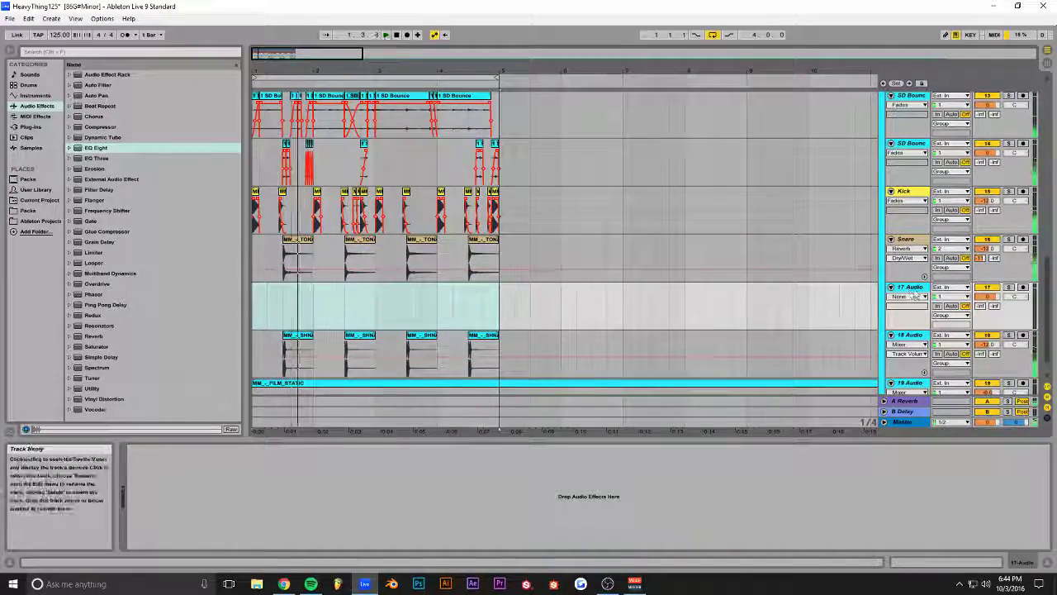
scroll(798, 276, up, 3)
click(811, 319)
scroll(918, 357, up, 1)
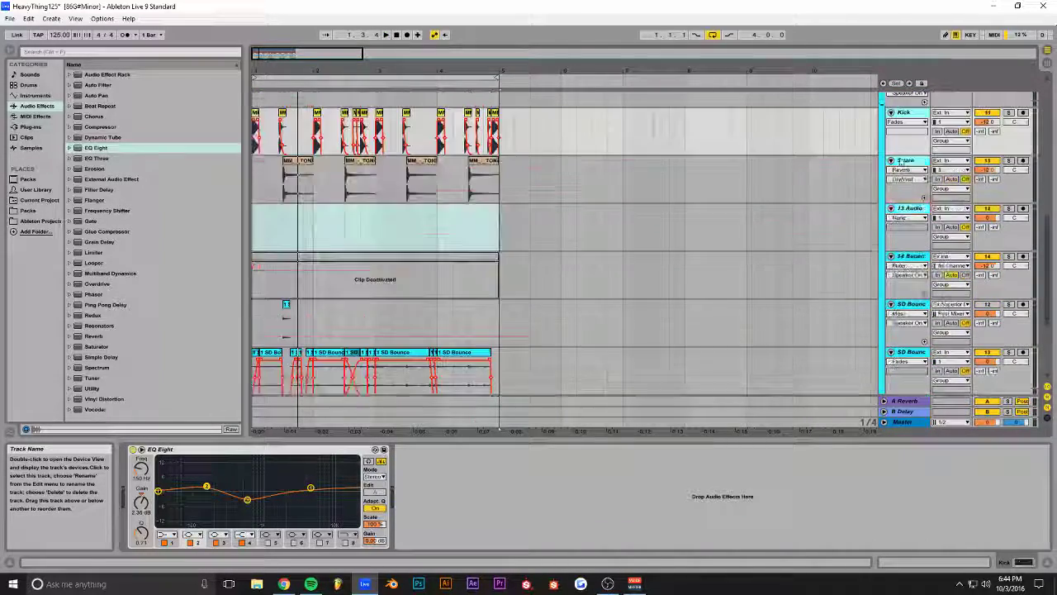
scroll(399, 250, up, 2)
Step: Browse the Percussion samples in the Medasin - Microdose Vol. 1 pack and preview MM_-_SHELL_DROP_PERC.wav
click(28, 209)
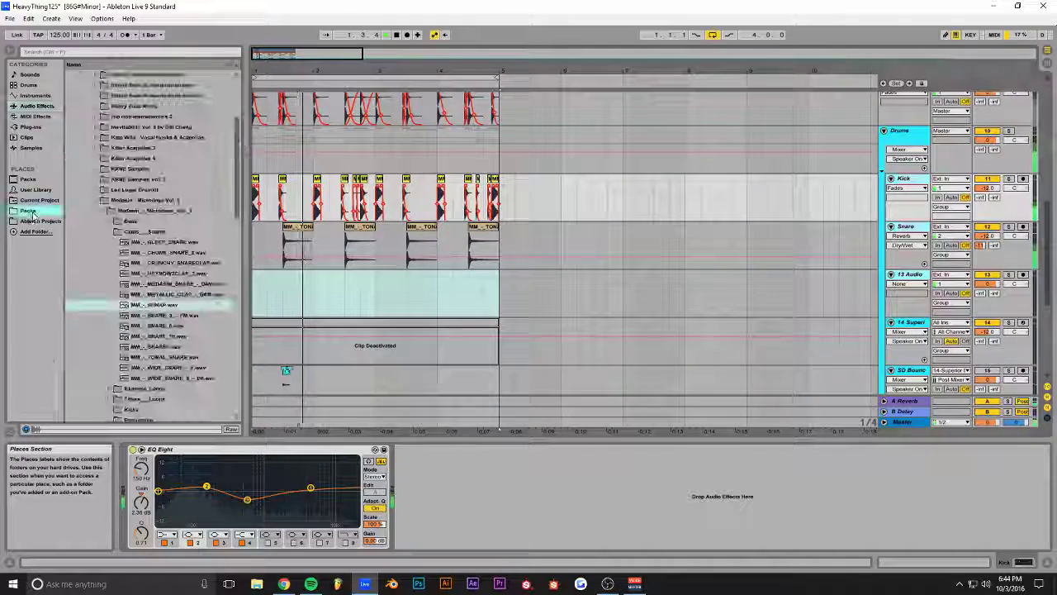
click(132, 232)
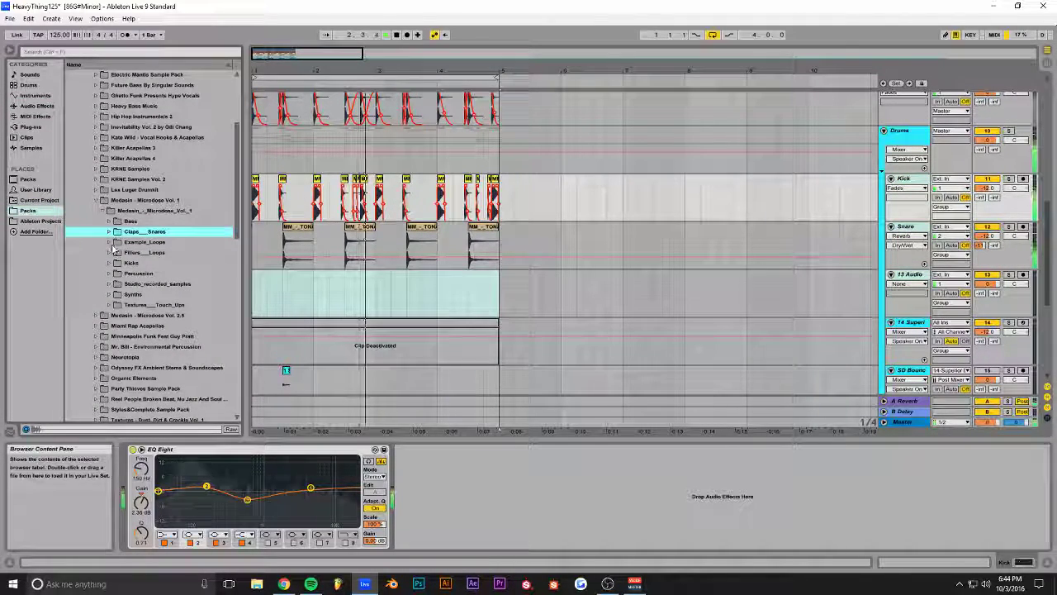
click(109, 274)
key(Down)
key(Down)
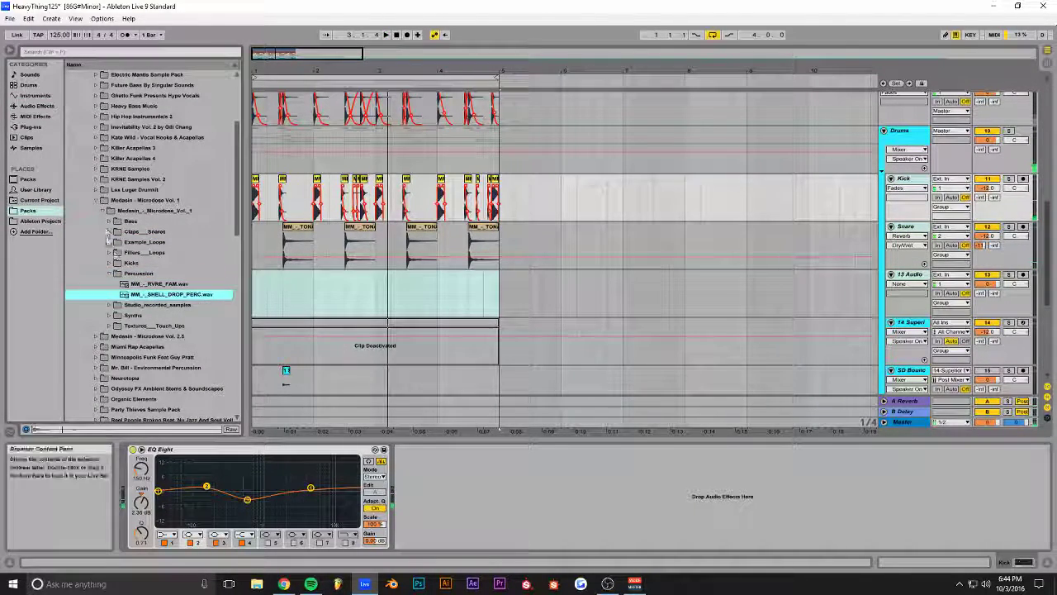
Step: Preview samples from the MM_splice_exclusives folder of the Medasin - Microdose Vol. 2.5 pack
click(96, 200)
click(96, 211)
click(103, 222)
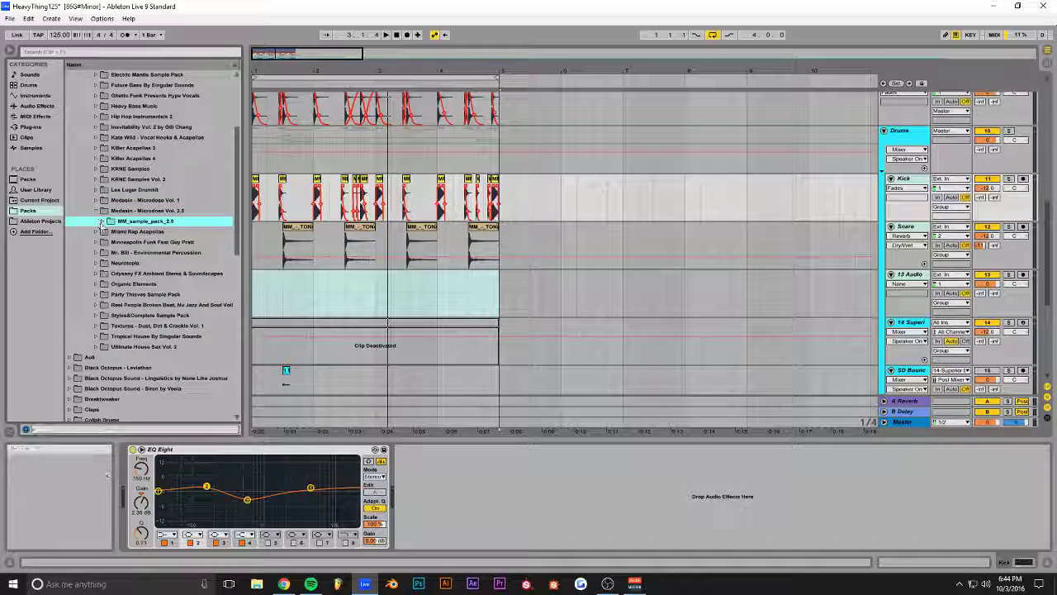
click(108, 263)
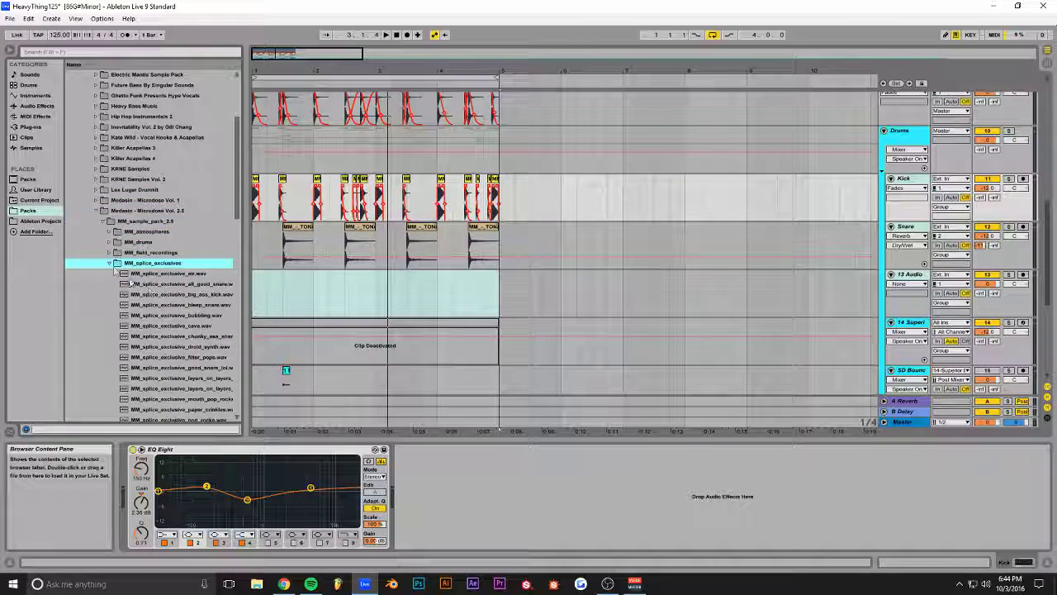
click(153, 285)
scroll(153, 287, down, 2)
click(154, 284)
click(166, 304)
click(170, 325)
click(174, 346)
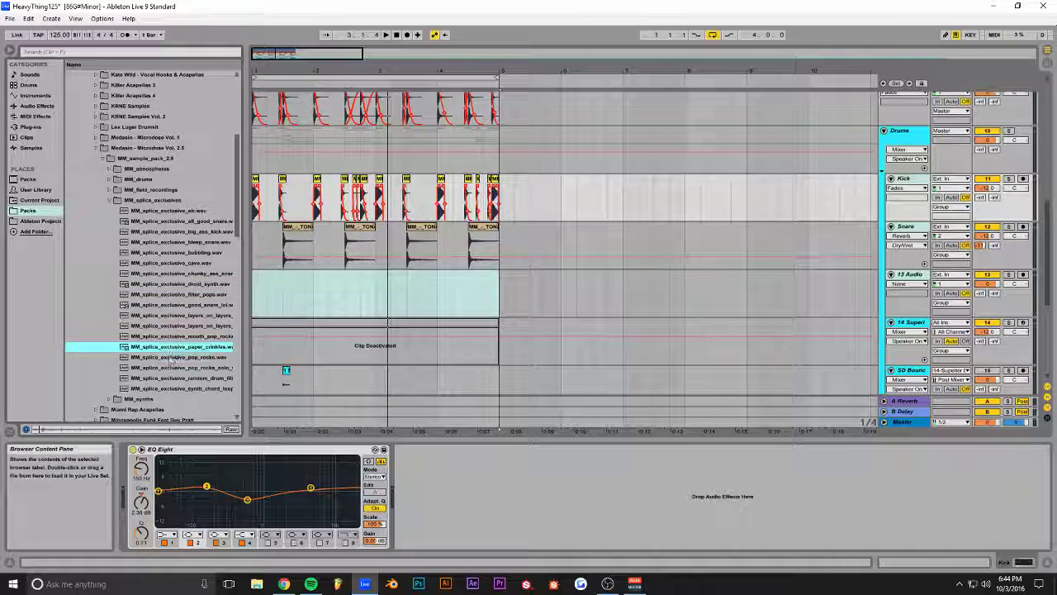
Step: Collapse the Microdose and Splice Sounds folders and open Drums - Hihat in the Black Octopus - Leviathan pack
click(109, 201)
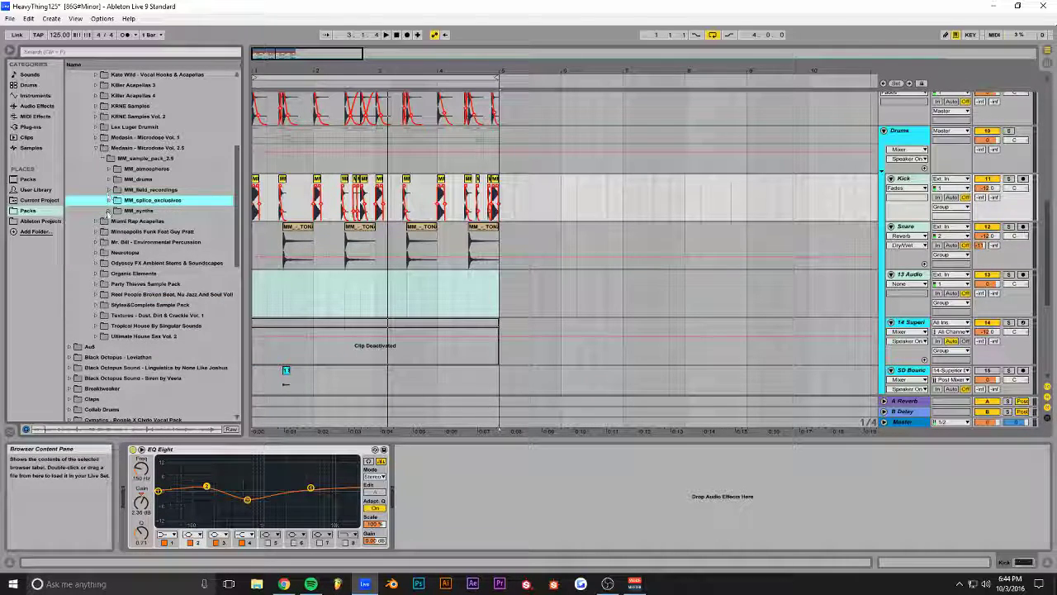
click(96, 147)
scroll(96, 150, up, 2)
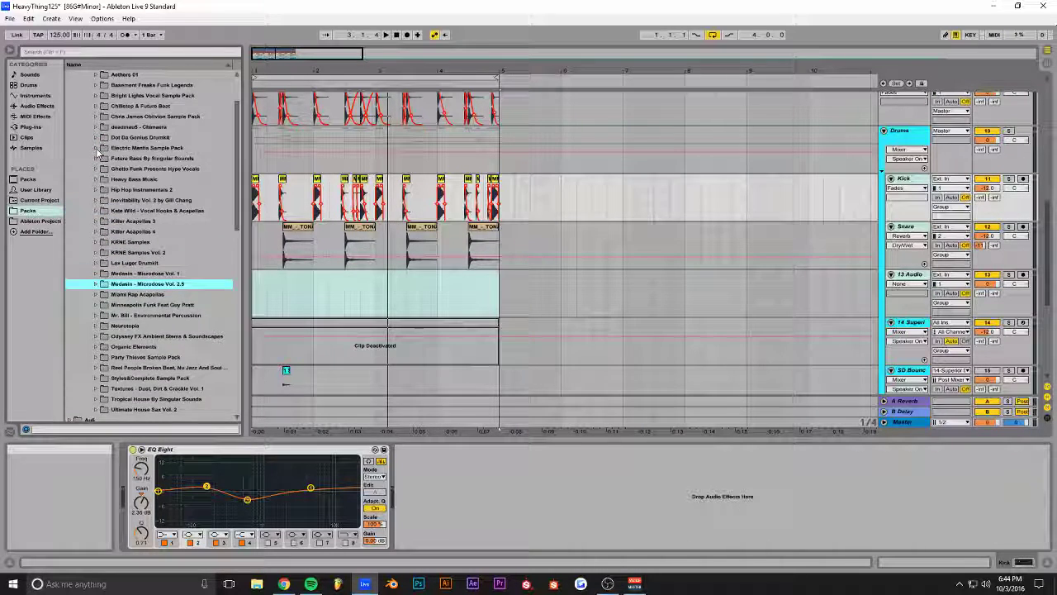
scroll(97, 150, up, 2)
click(71, 85)
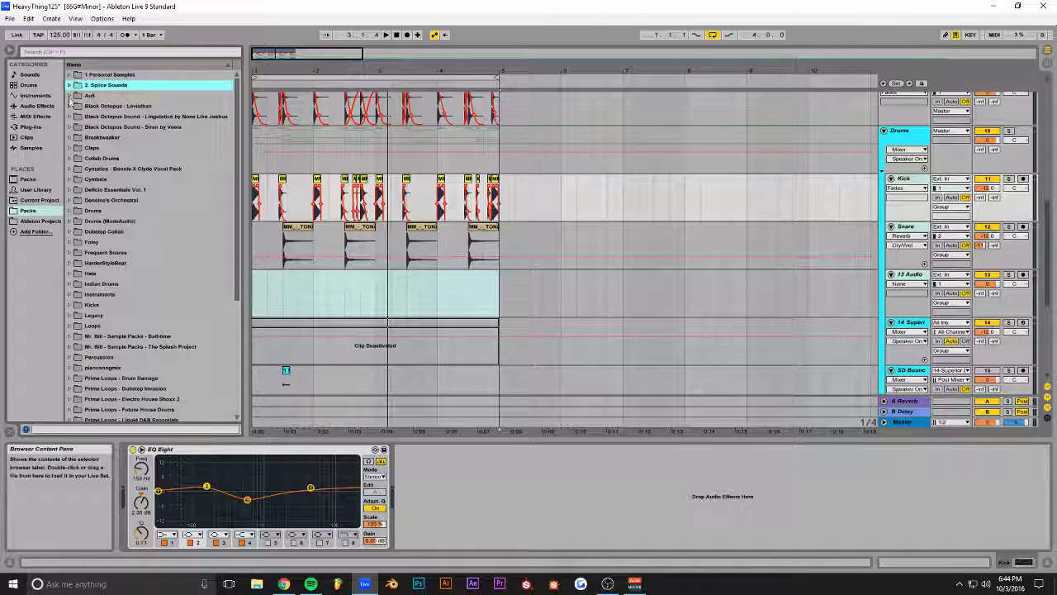
click(69, 107)
click(76, 116)
click(82, 138)
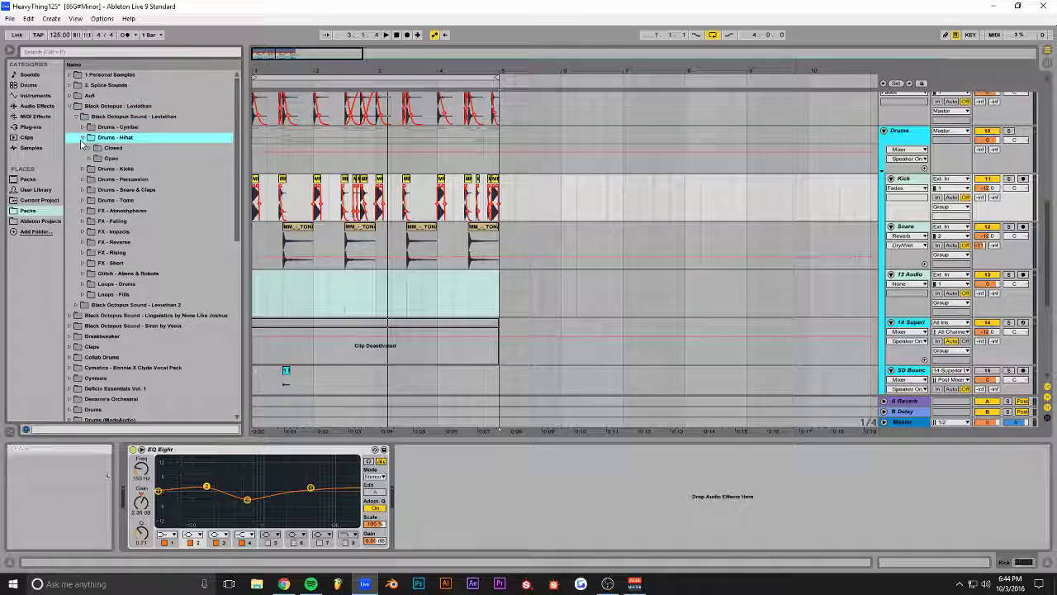
Step: Preview the closed hi-hats and place Lev_Chh_012.wav at bar 1 on the empty audio track below Snare
click(90, 149)
click(142, 223)
scroll(143, 225, down, 2)
click(145, 233)
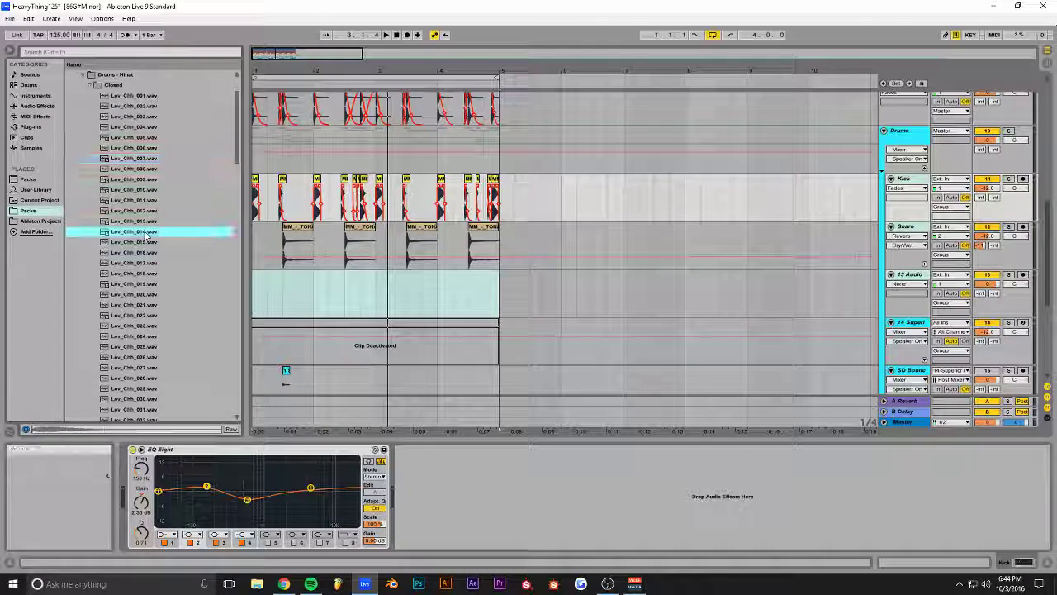
click(145, 212)
drag(145, 212, 256, 291)
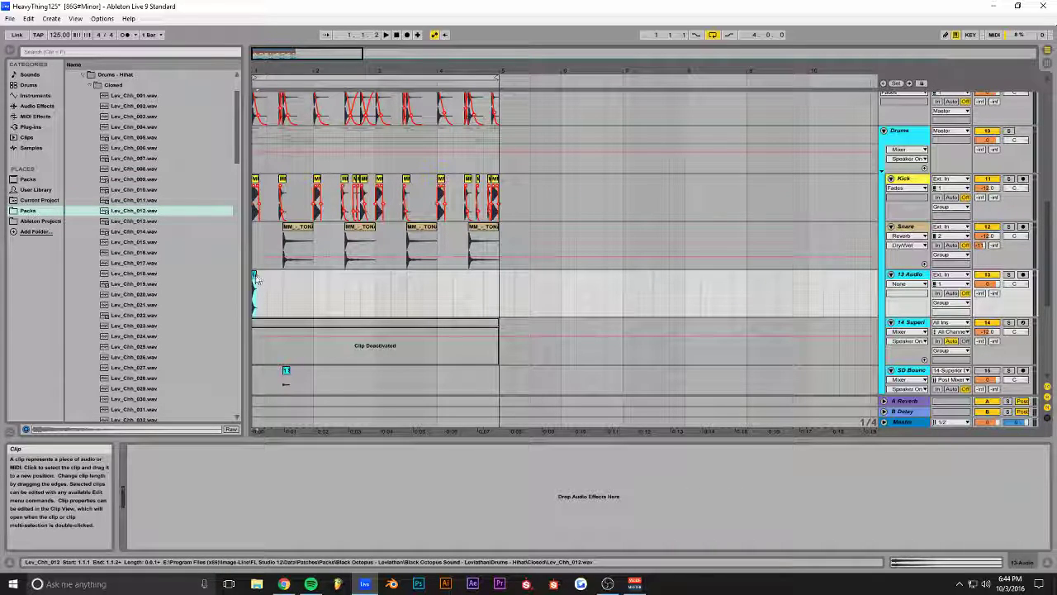
Step: Play back the hi-hat placement and duplicate the sample on every beat across the four-bar loop
key(space)
click(254, 258)
key(space)
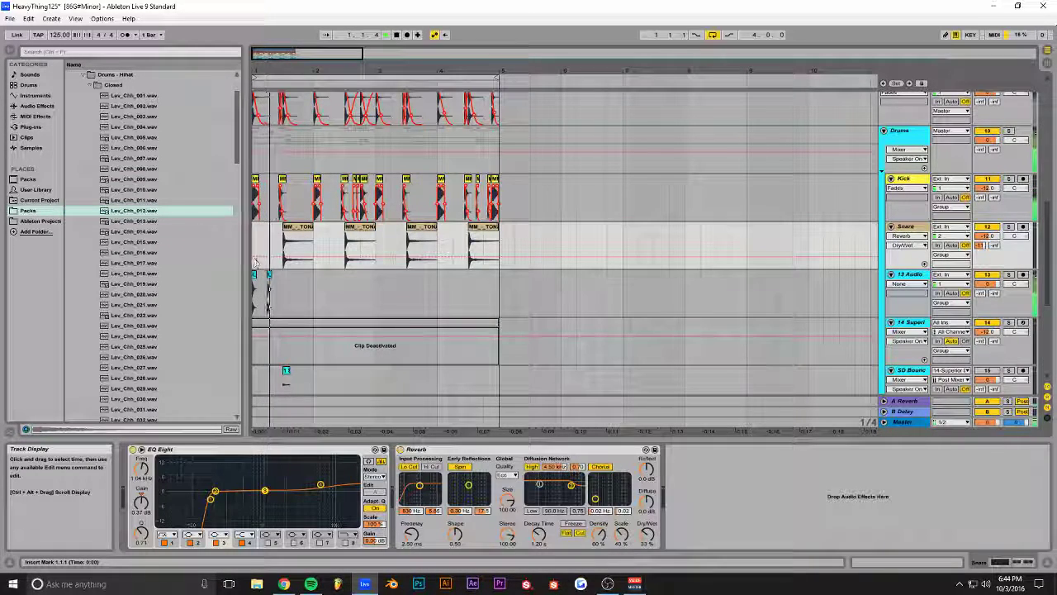
key(space)
drag(284, 289, 251, 289)
key(ctrl+d)
key(ctrl+d)
key(ctrl+d)
key(ctrl+d)
key(ctrl+d)
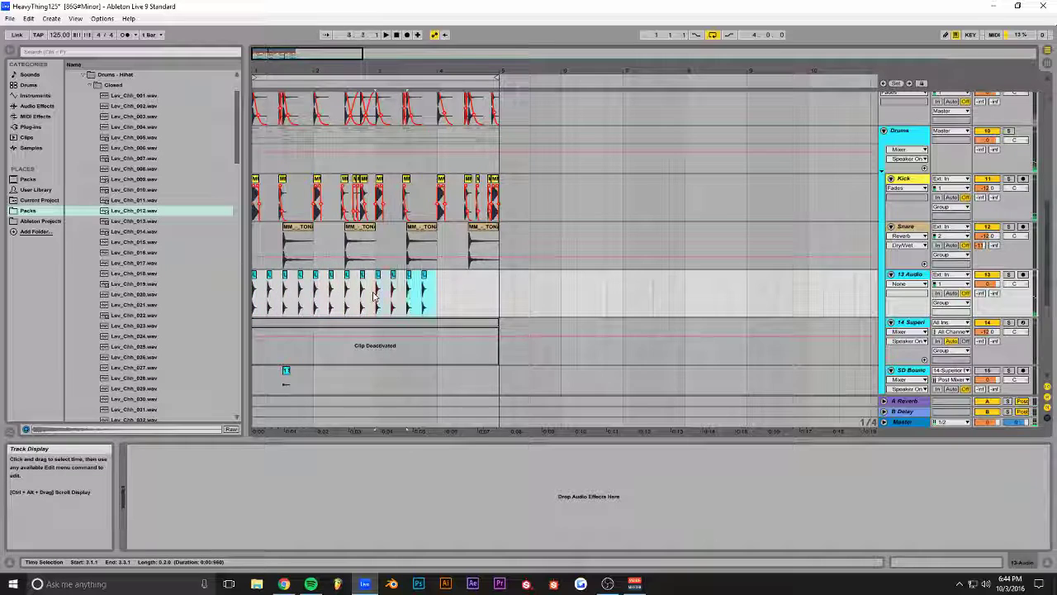
Step: Lower the hi-hat track's volume, add EQ Eight with a low cut at 1.17 kHz, and save the set
click(987, 284)
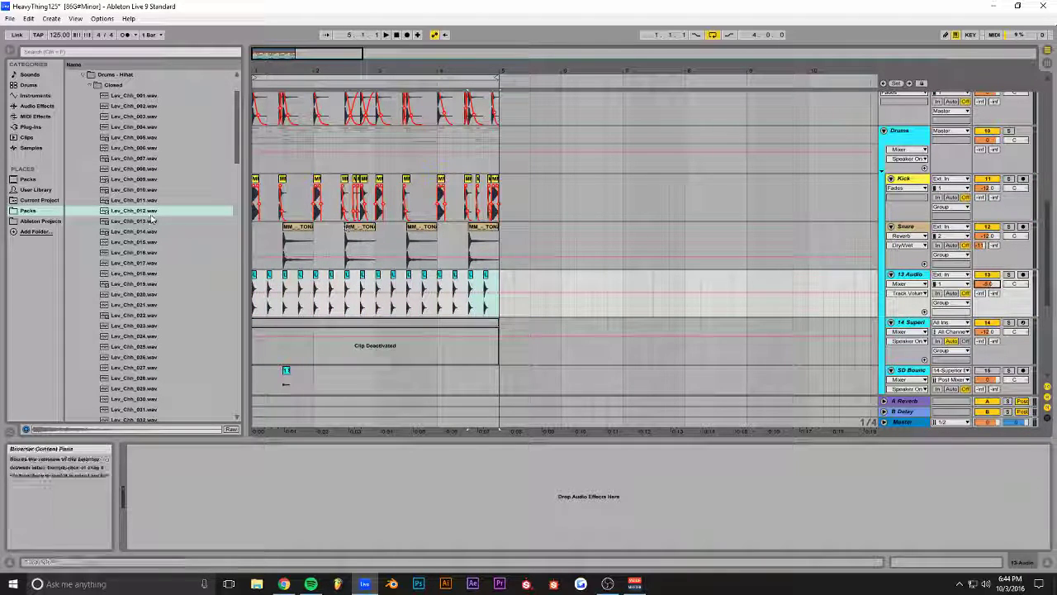
click(35, 117)
click(36, 106)
drag(96, 147, 330, 299)
click(163, 465)
drag(141, 469, 141, 416)
key(space)
key(ctrl+s)
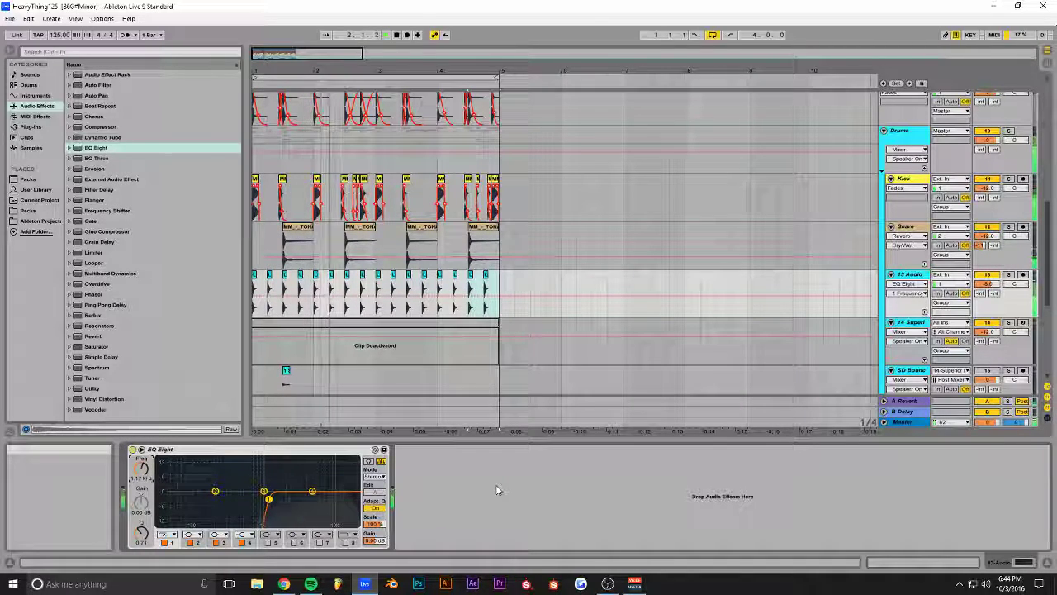
Step: Rename the hi-hat track as HiHat and lower its volume to -19.0 dB
click(982, 283)
drag(981, 285, 982, 291)
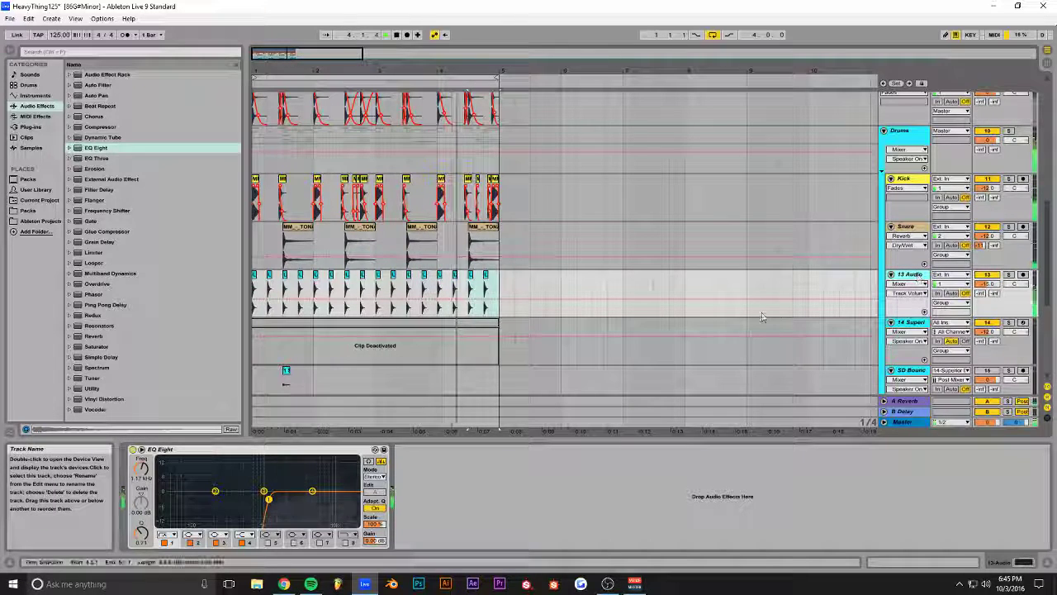
text(HiHat)
key(Return)
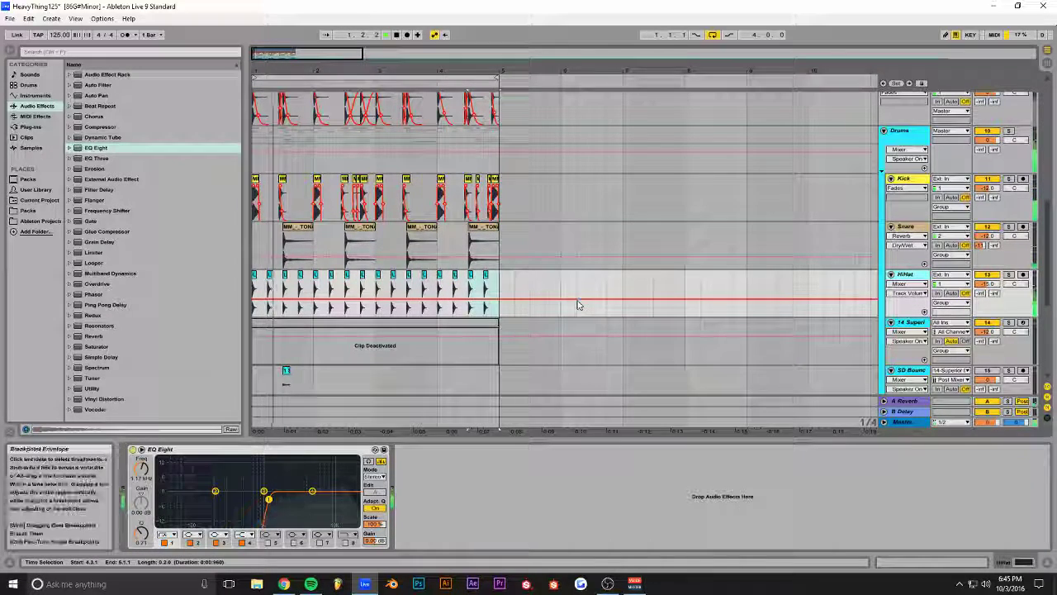
drag(985, 288, 985, 291)
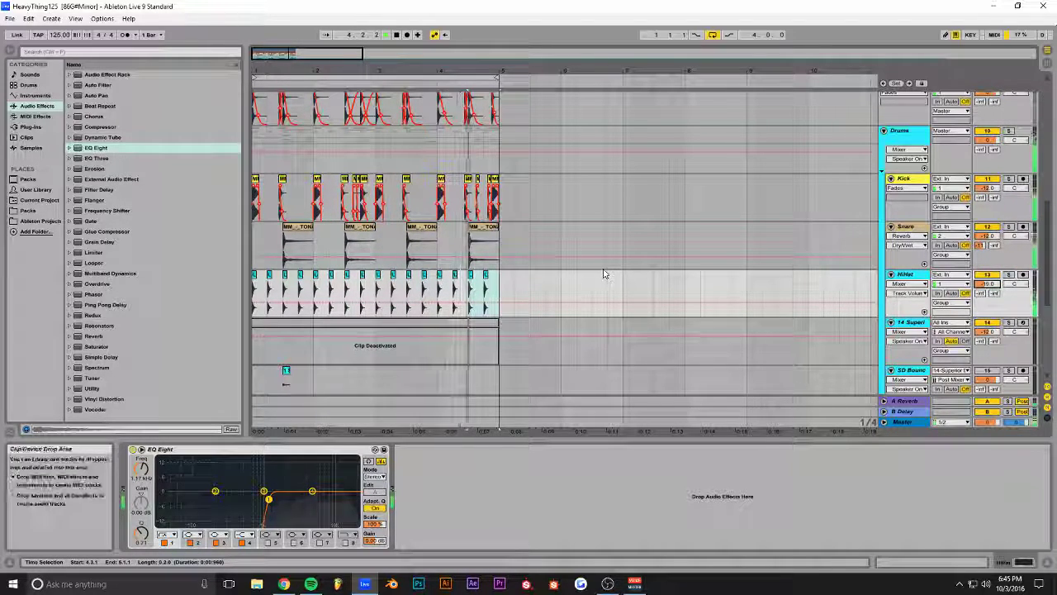
Step: Transpose all 16 HiHat clips by 3 semitones in the clip settings
click(910, 564)
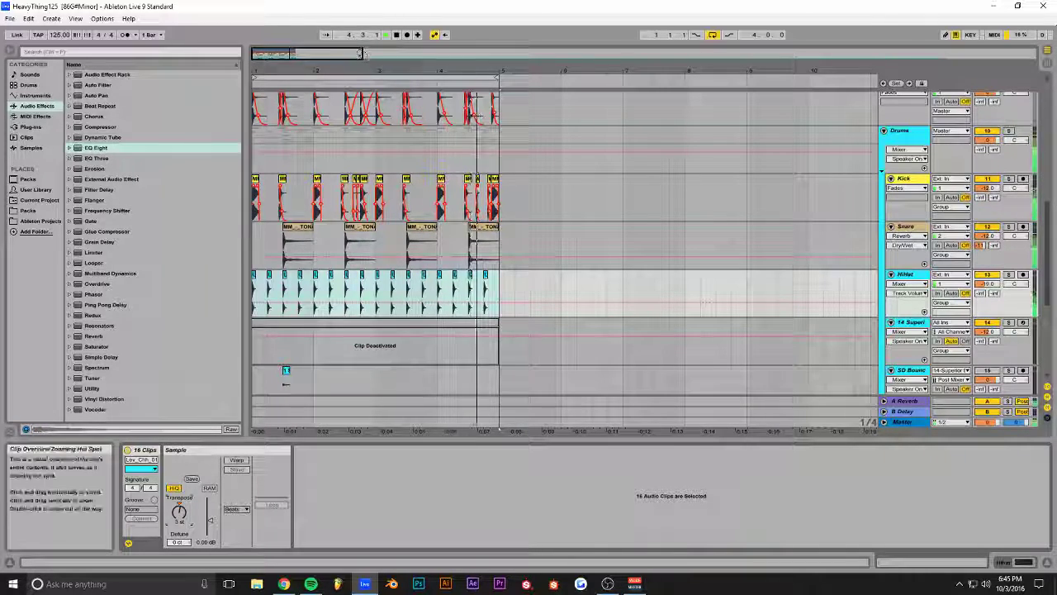
drag(361, 53, 361, 83)
scroll(556, 429, up, 1)
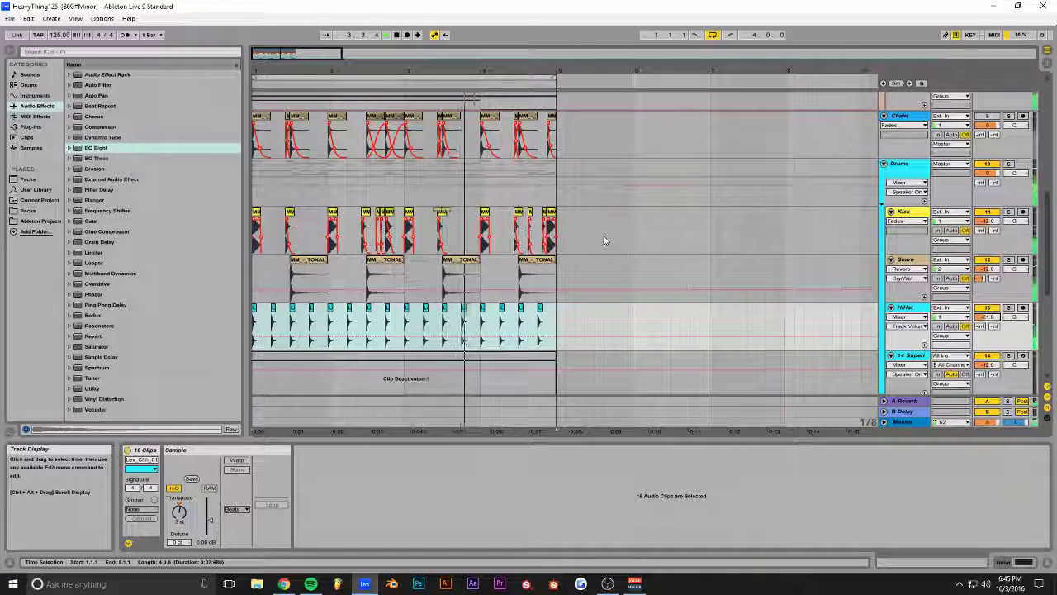
scroll(602, 238, down, 8)
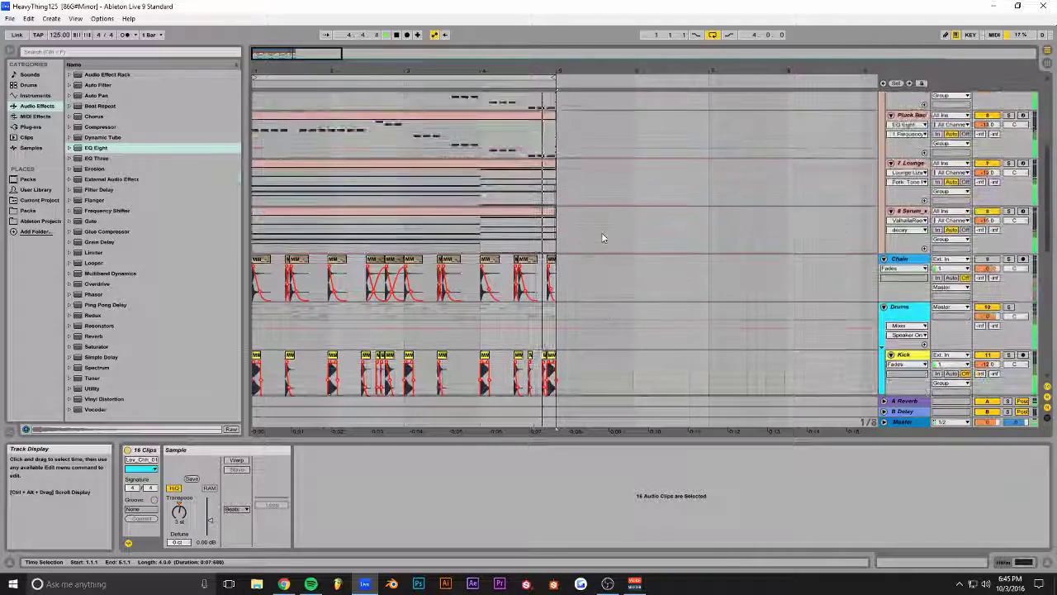
scroll(602, 237, up, 1)
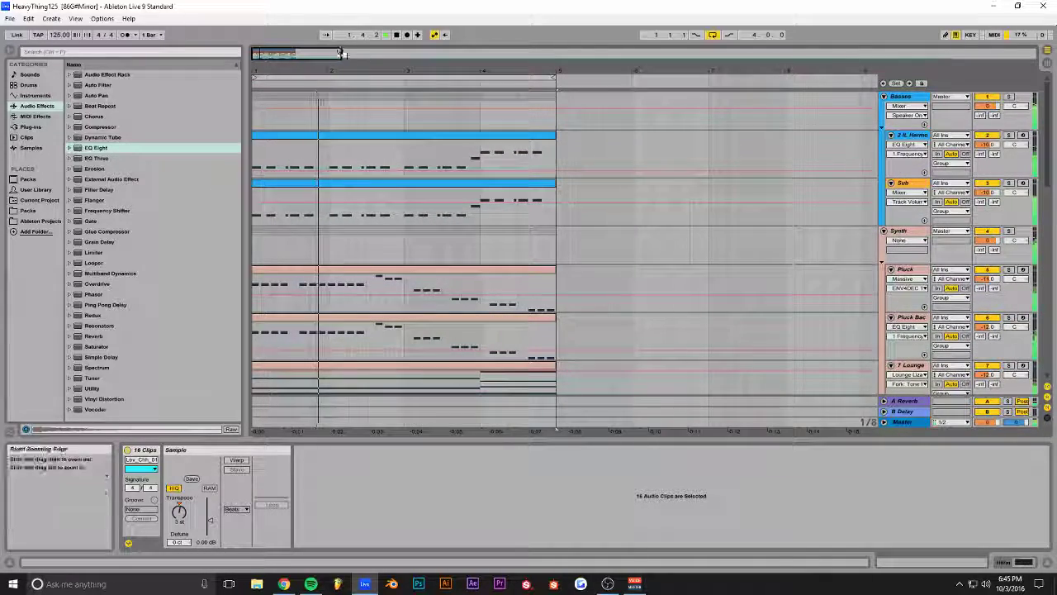
Step: Insert an audio track below the IL Harmor bass track and set its input to record from that bass
mouse_move(296, 54)
mouse_down()
mouse_move(312, 78)
mouse_move(276, 76)
mouse_move(313, 51)
mouse_up()
click(914, 134)
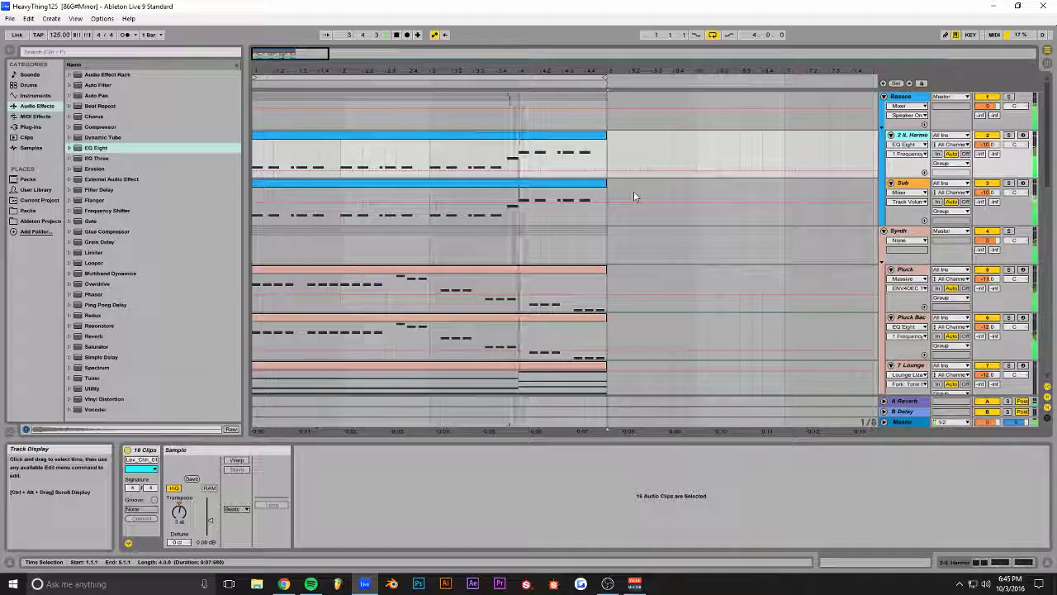
key(ctrl+t)
click(950, 184)
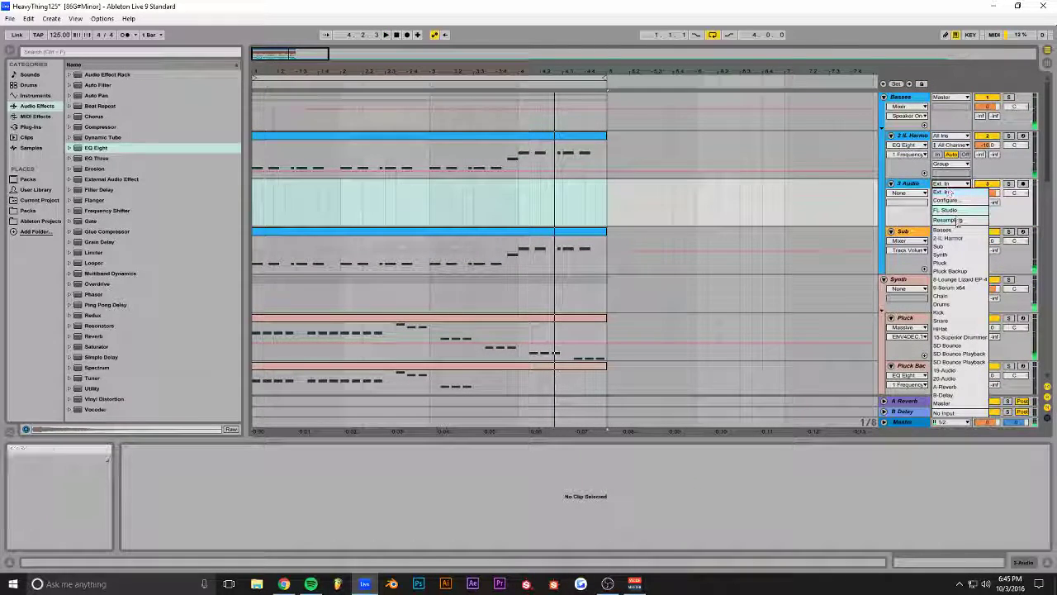
Step: Rename the IL Harmor track as Bass
click(913, 145)
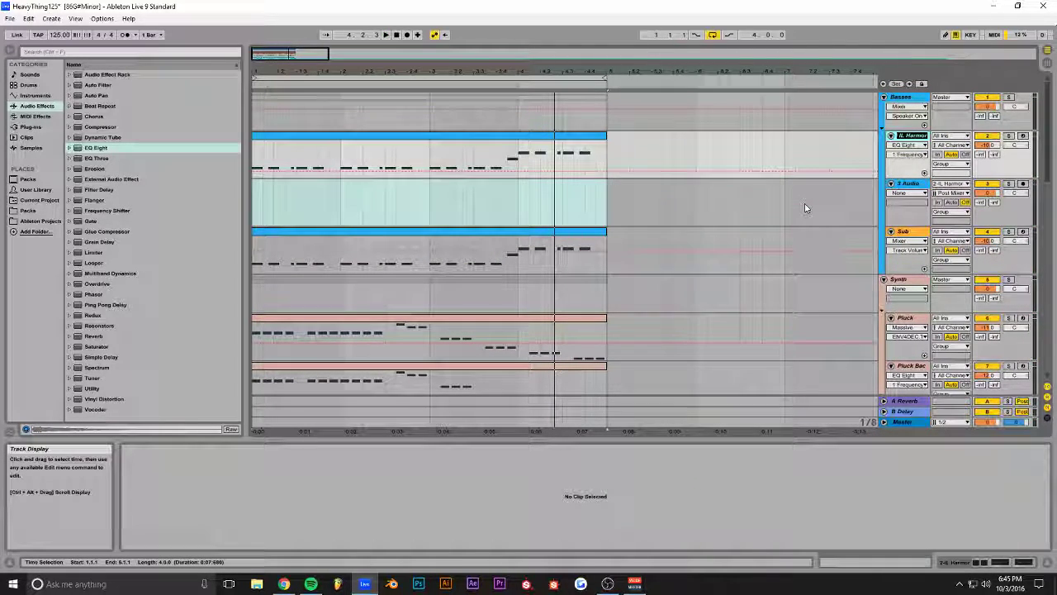
text(Bass)
key(Return)
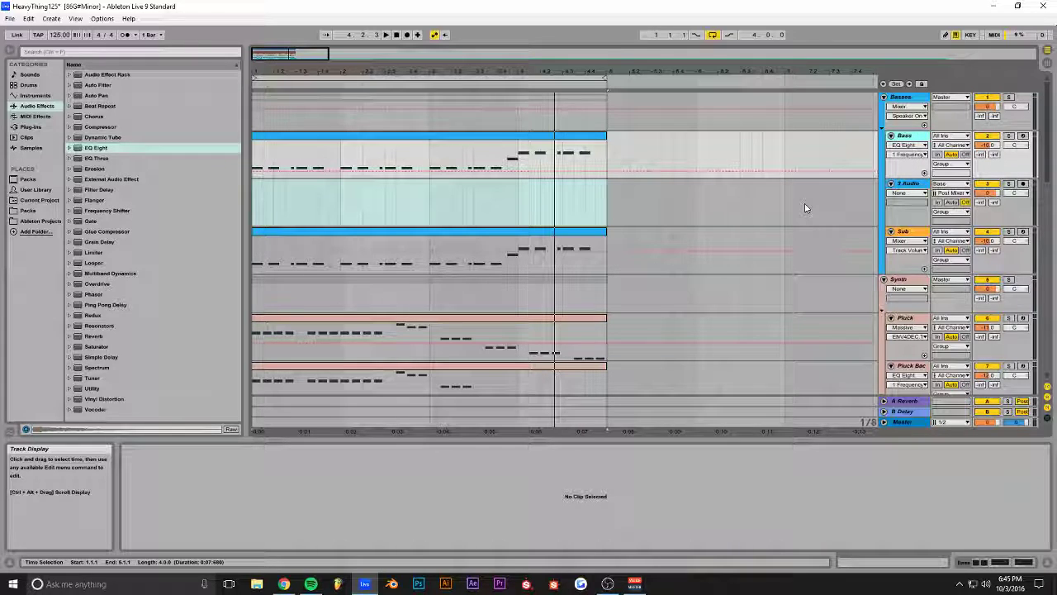
Step: Arm the new audio track and record the four-bar bass with looping off, then turn looping back on
click(1023, 183)
click(408, 35)
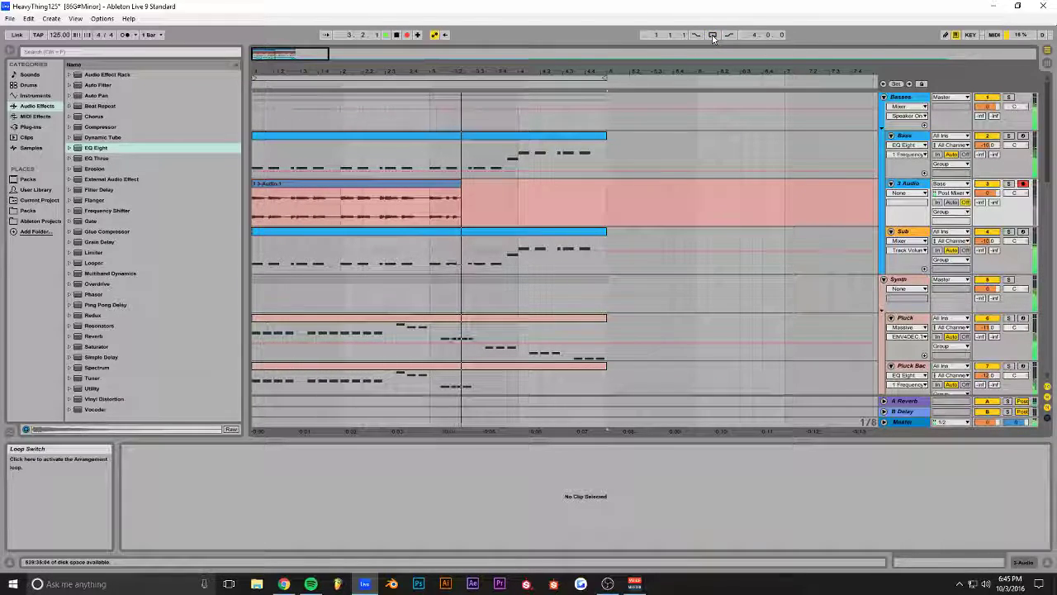
click(397, 35)
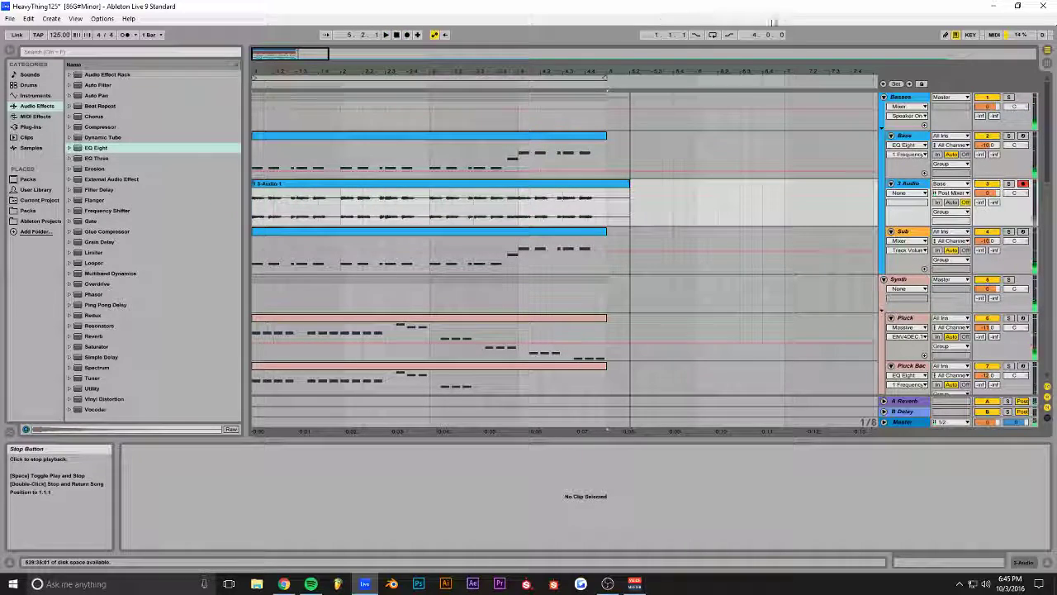
click(714, 36)
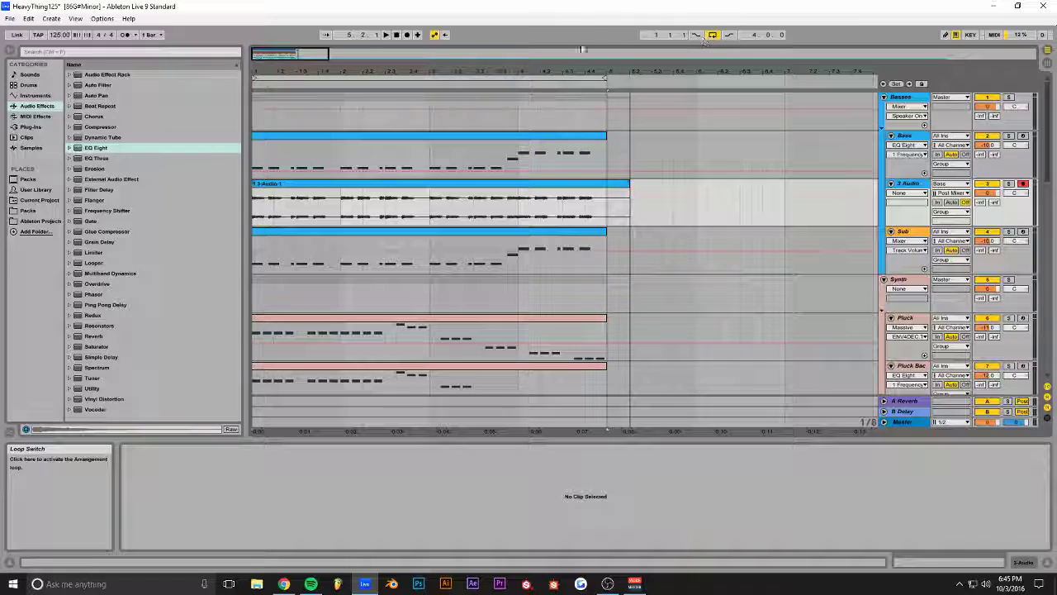
Step: Split the recorded bass clip at bar 5 and delete the excess after the loop end
click(608, 206)
drag(607, 202, 629, 202)
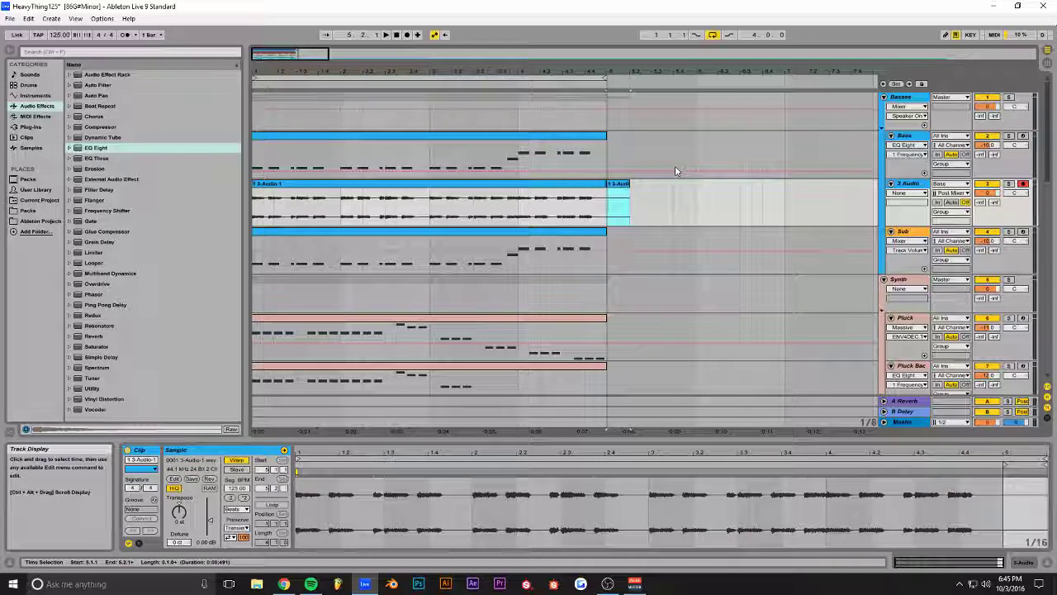
key(Delete)
drag(328, 52, 299, 53)
Step: Name the recorded track Bass Bounce and add an audio track named Bass Bounce Chop below it
click(712, 193)
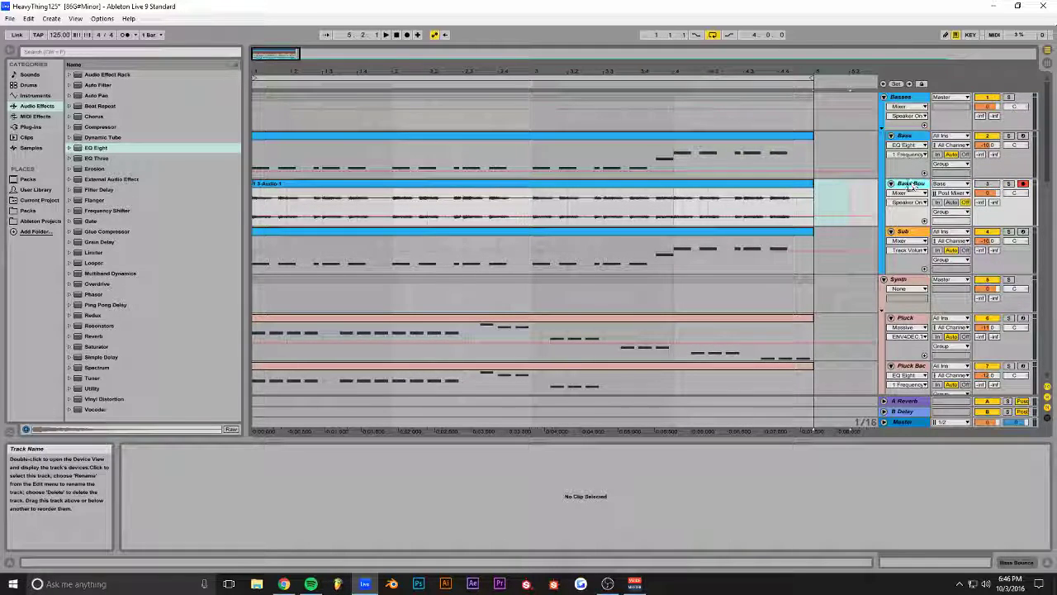
key(ctrl+t)
text(Bass Bounce Chop)
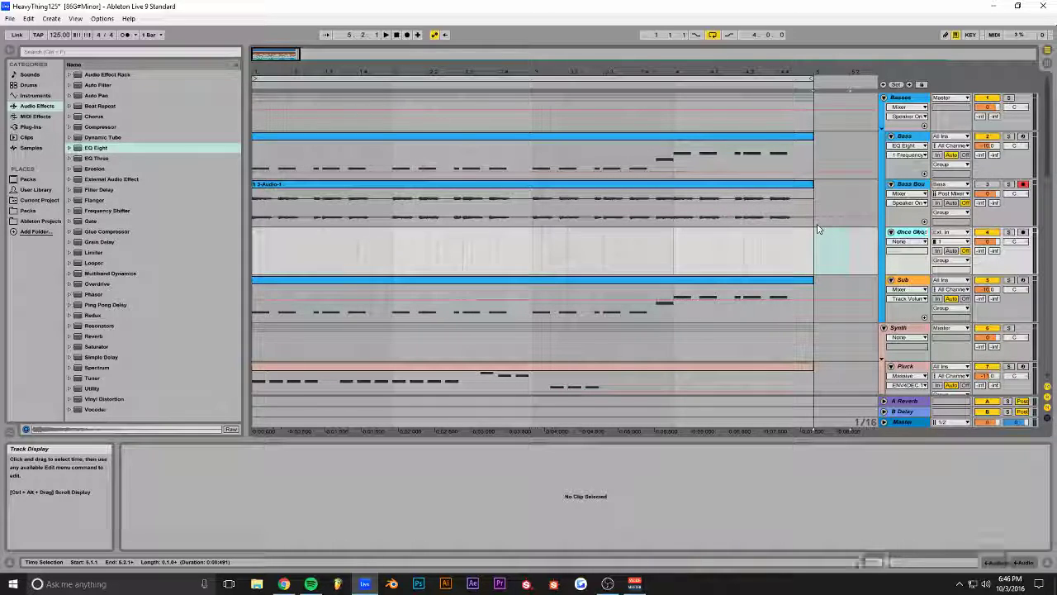
Step: Cut a slice of the Bass Bounce clip just before 1.4.2 and place a one-sixteenth piece at 1.4.2 on the Bass Bounce Chop track
key(space)
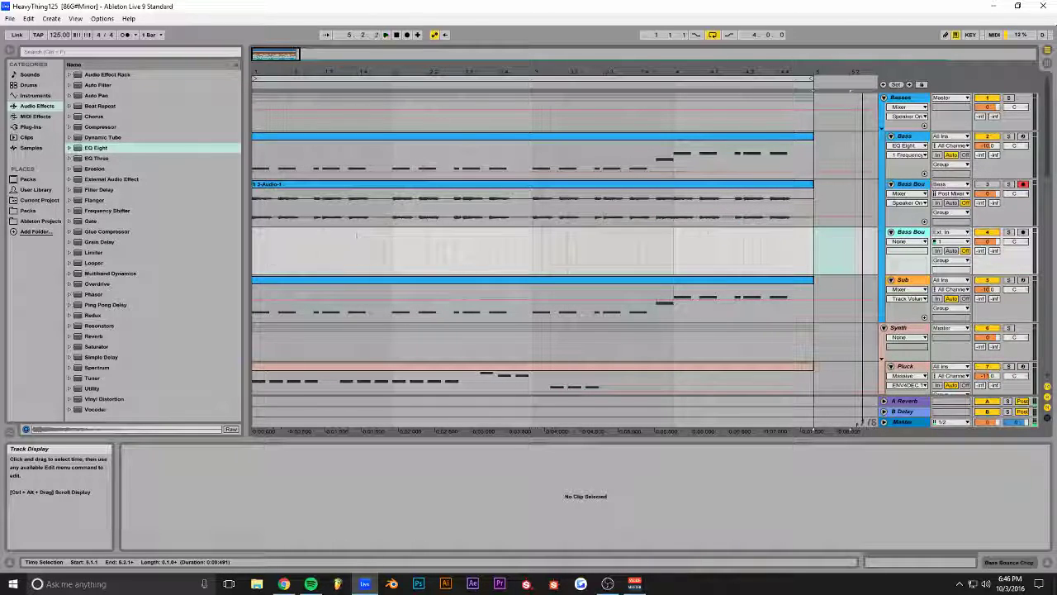
click(259, 250)
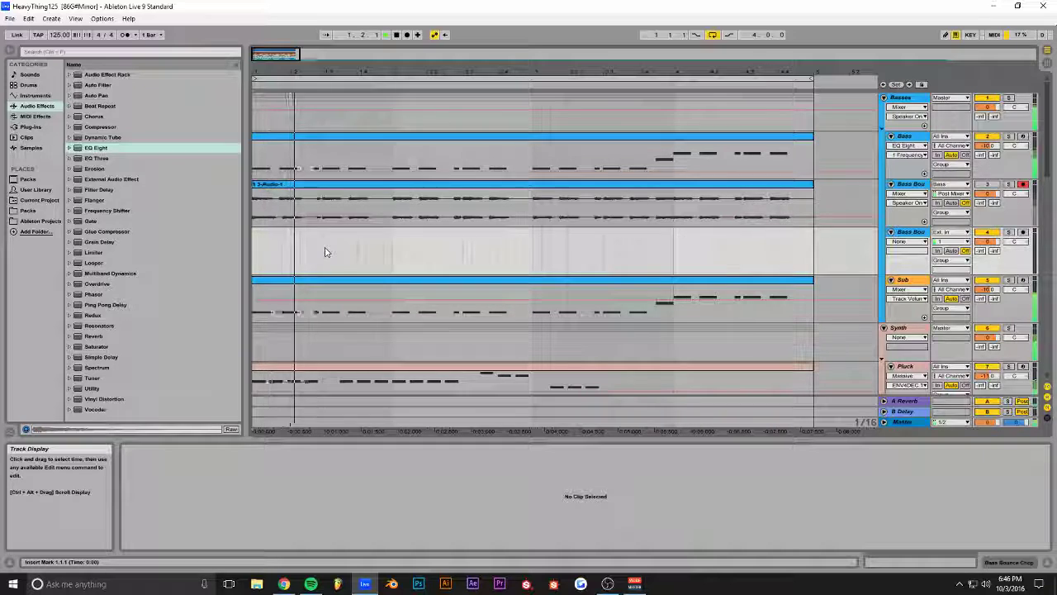
drag(353, 200, 373, 235)
key(ctrl+e)
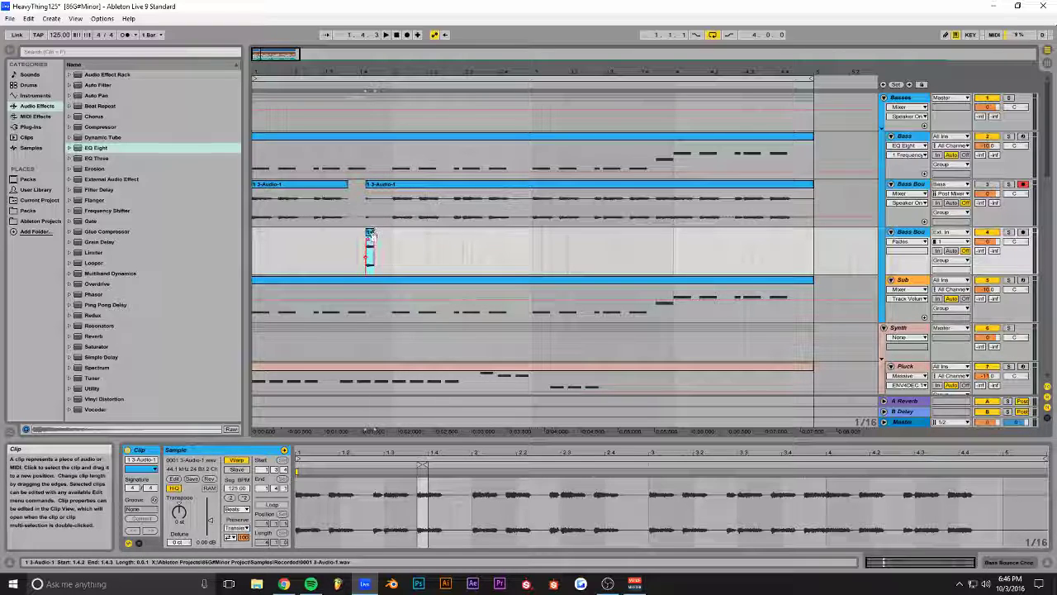
Step: Repeat the faded sixteenth slice three times up to bar 2 on the Bass Bounce Chop track and play the loop from the start
key(ctrl+f)
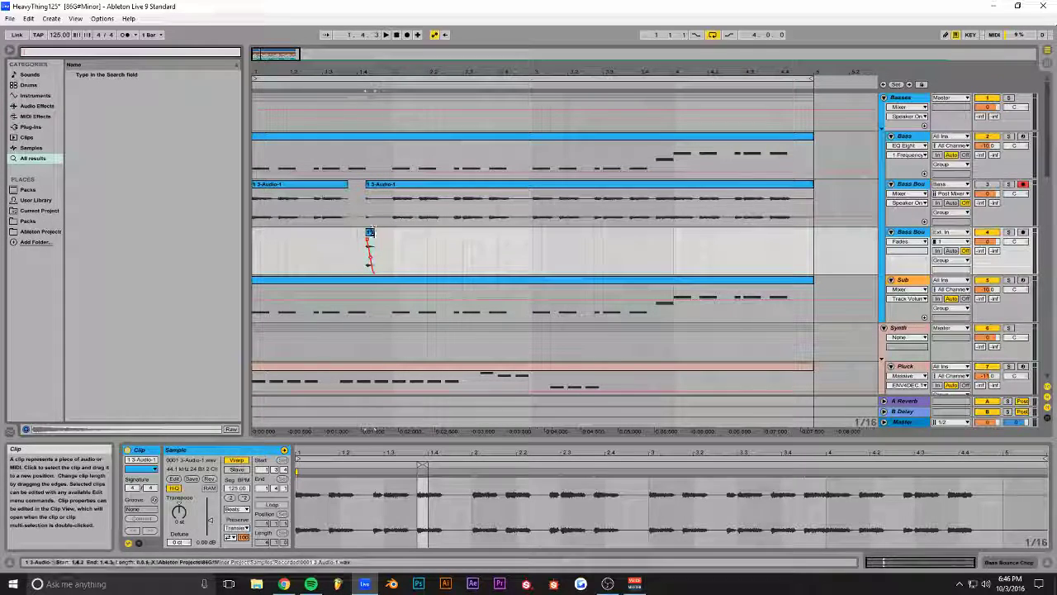
click(371, 237)
click(358, 241)
key(space)
click(254, 250)
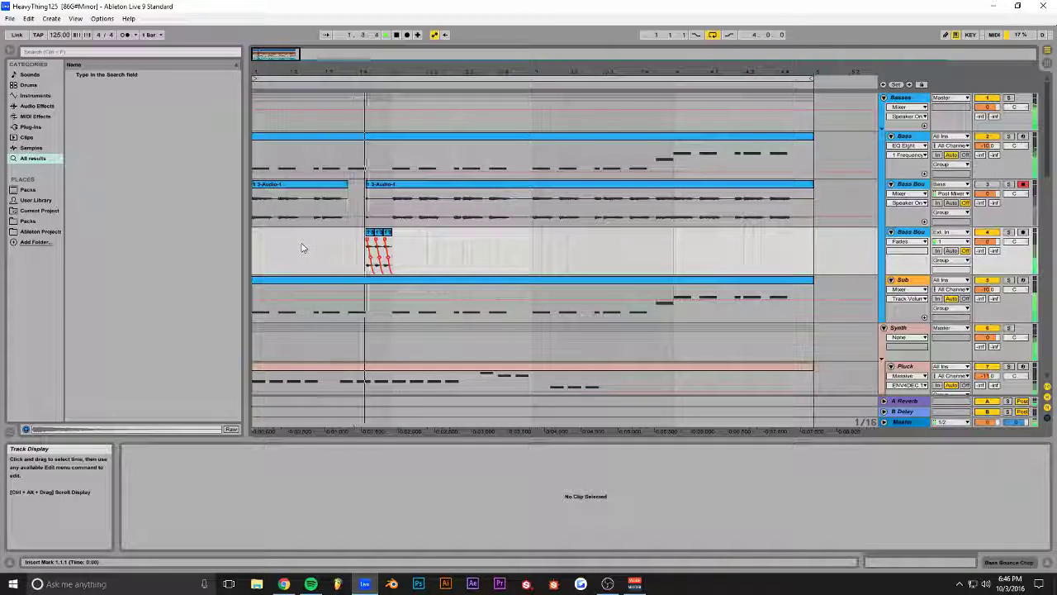
drag(298, 54, 301, 54)
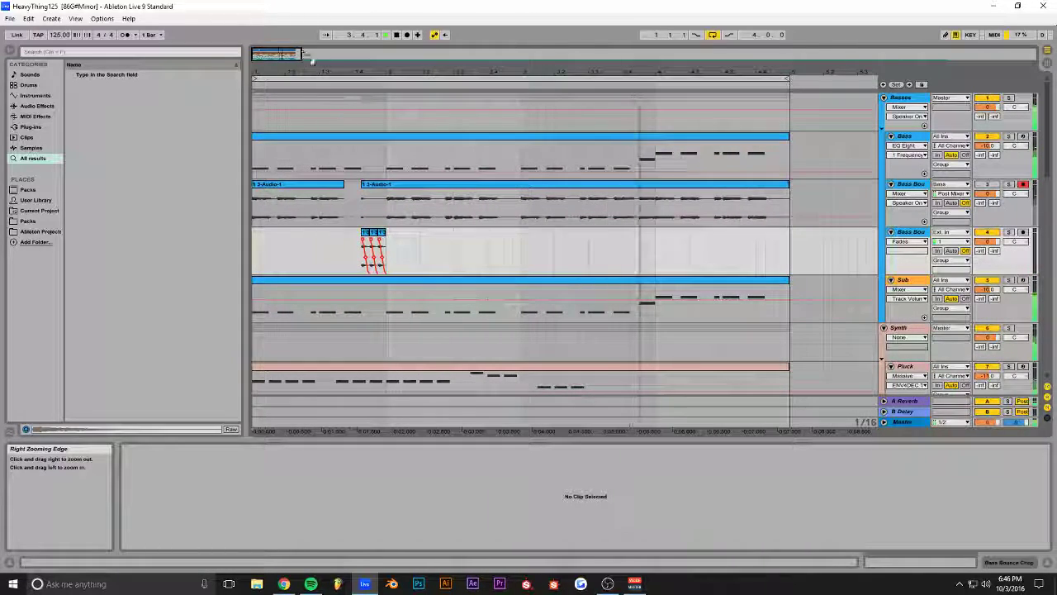
Step: Cut the two-sixteenth slice before bar 4 from Bass Bounce and place two faded copies from 2.4.2 on the chop track
click(641, 207)
key(ctrl+e)
click(657, 209)
key(ctrl+e)
click(648, 190)
drag(531, 250, 505, 238)
click(481, 237)
key(space)
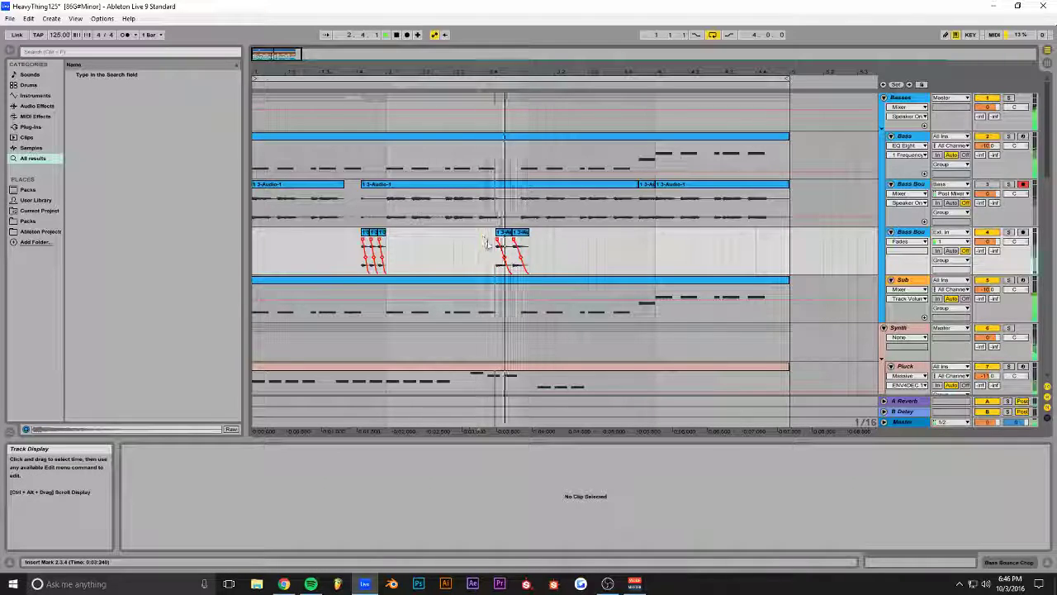
Step: Delete the second copied slice at 2.4.4 and check the remaining chops in playback, soloed and with the full mix
key(space)
click(525, 233)
key(Delete)
key(space)
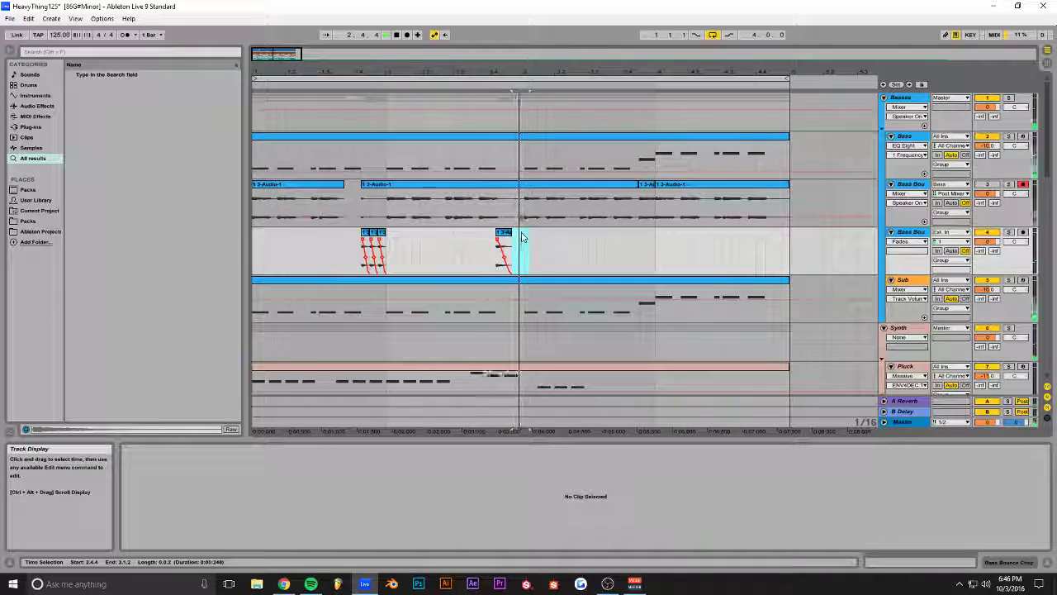
click(1009, 234)
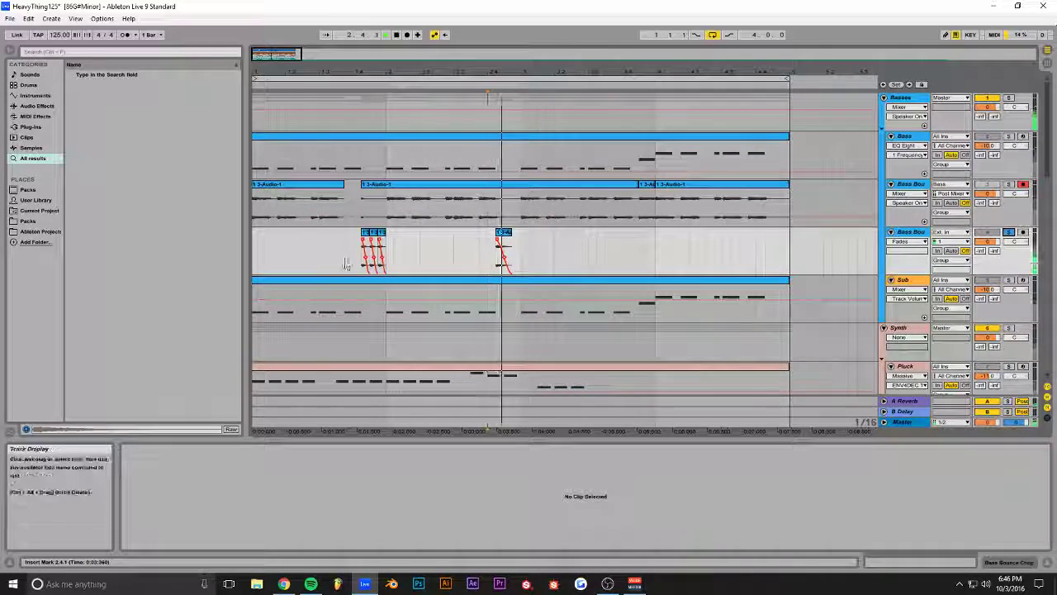
click(354, 256)
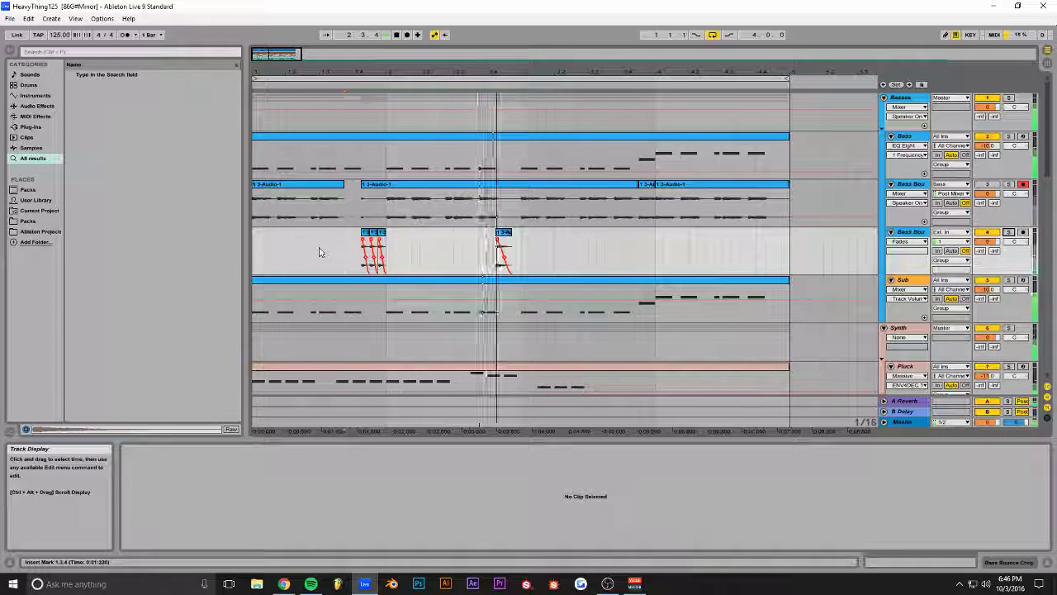
Step: Move the remaining slice one sixteenth later to 2.4.3, reshape its fade-out to hold longer, and save the set
drag(505, 232, 513, 233)
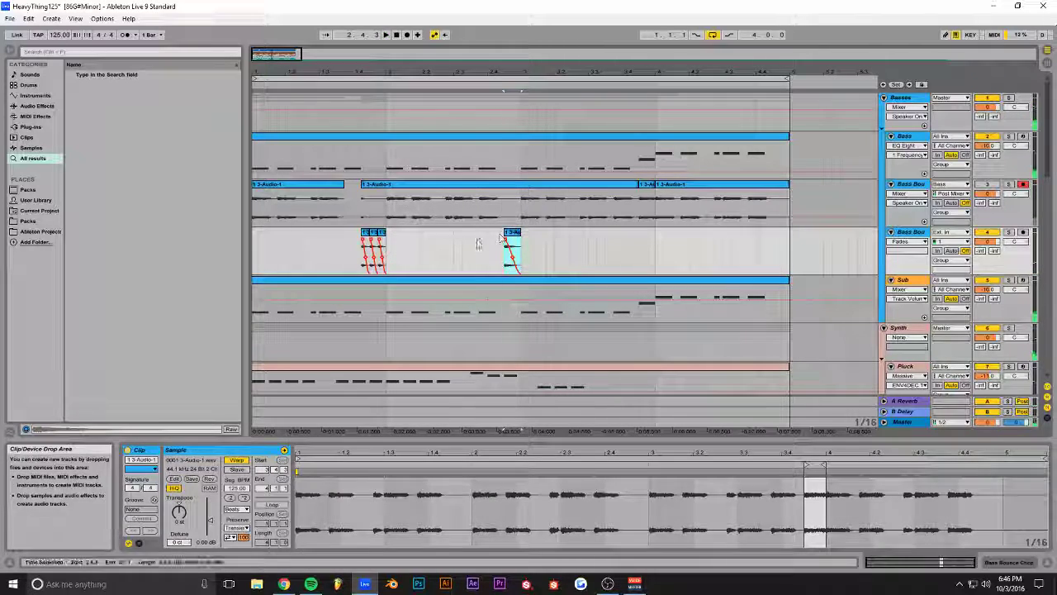
click(469, 244)
click(516, 247)
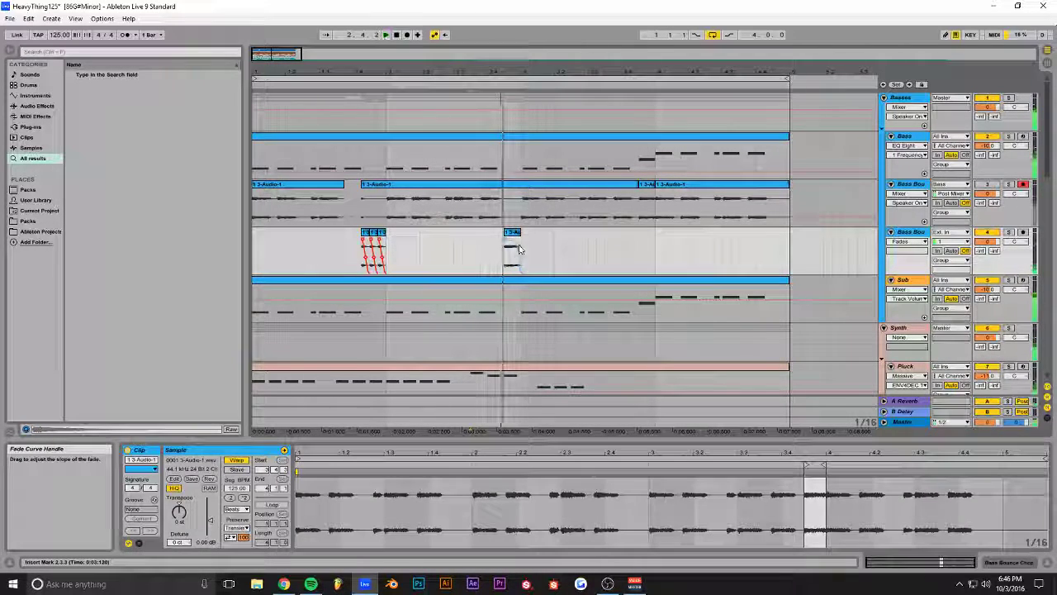
key(ctrl+s)
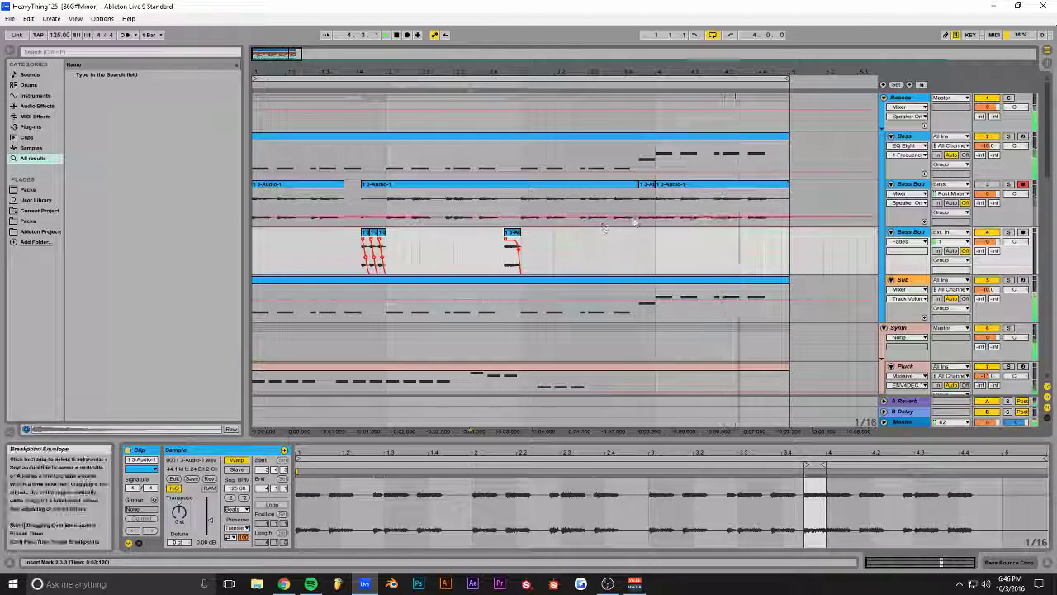
Step: Cut the slice from 4.1.4 to 4.2.2 out of Bass Bounce and place a faded copy at 4.4.2 on the chop track
key(space)
click(682, 206)
key(ctrl+e)
click(699, 206)
key(ctrl+e)
click(690, 186)
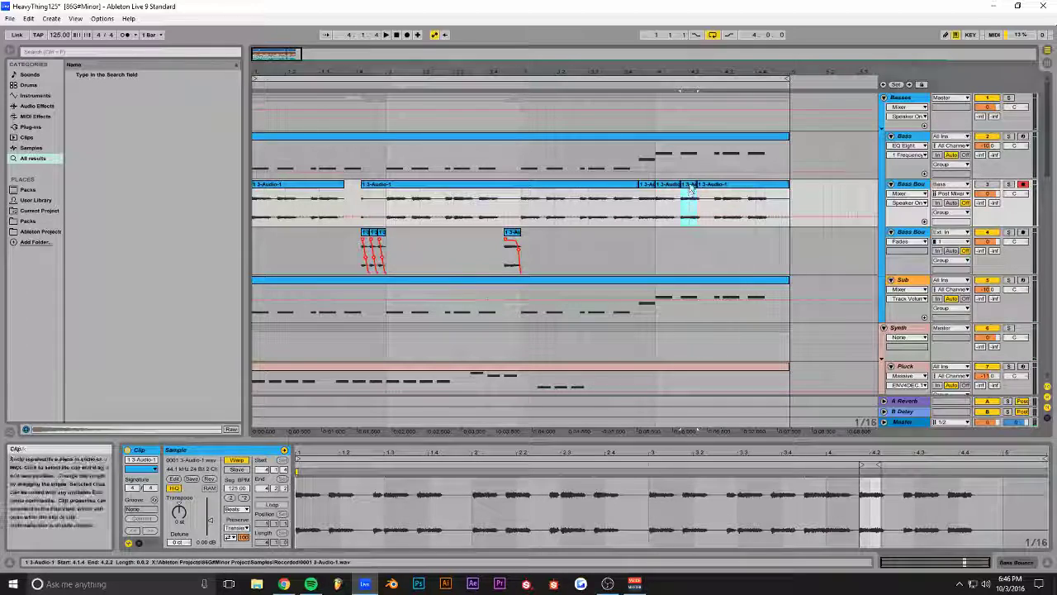
click(208, 479)
click(691, 187)
drag(741, 217, 777, 239)
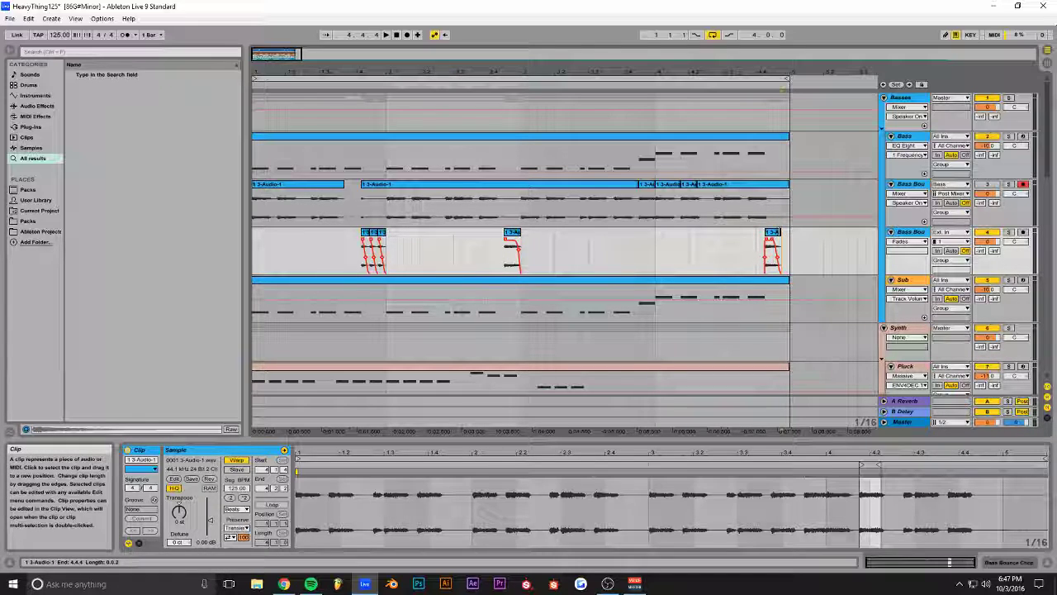
Step: Shorten the 4.4.2 slice to one sixteenth, repeat it three times up to bar 5, and play back the loop
drag(774, 230, 772, 235)
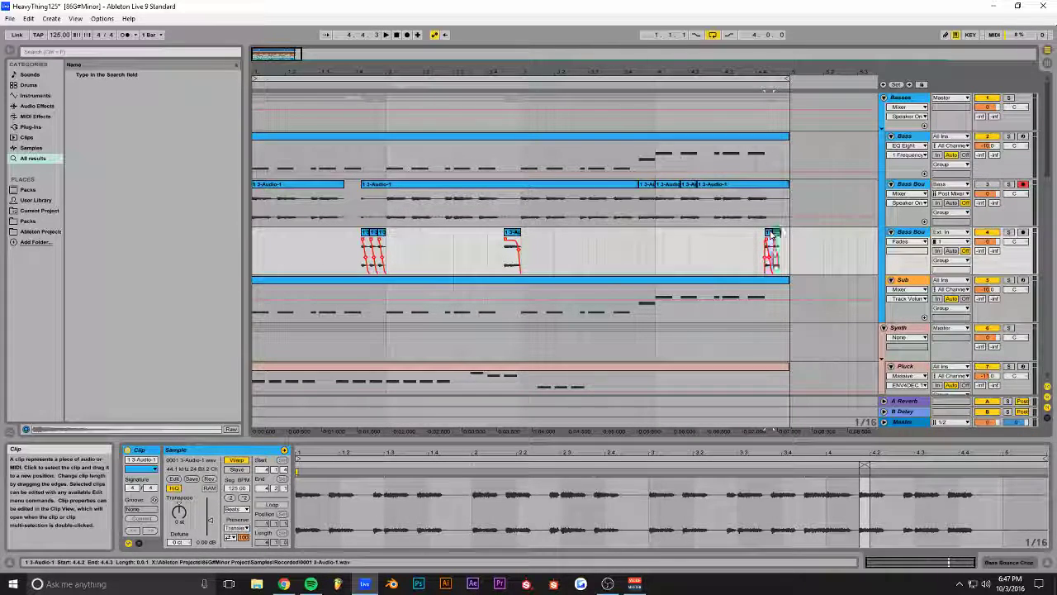
click(752, 238)
click(1008, 233)
click(1007, 233)
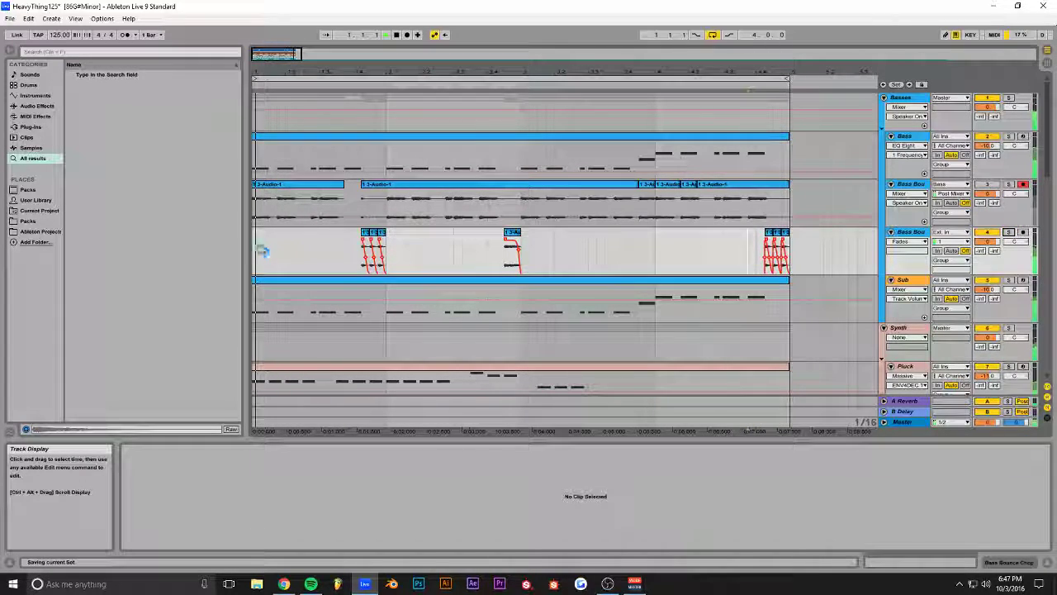
click(266, 254)
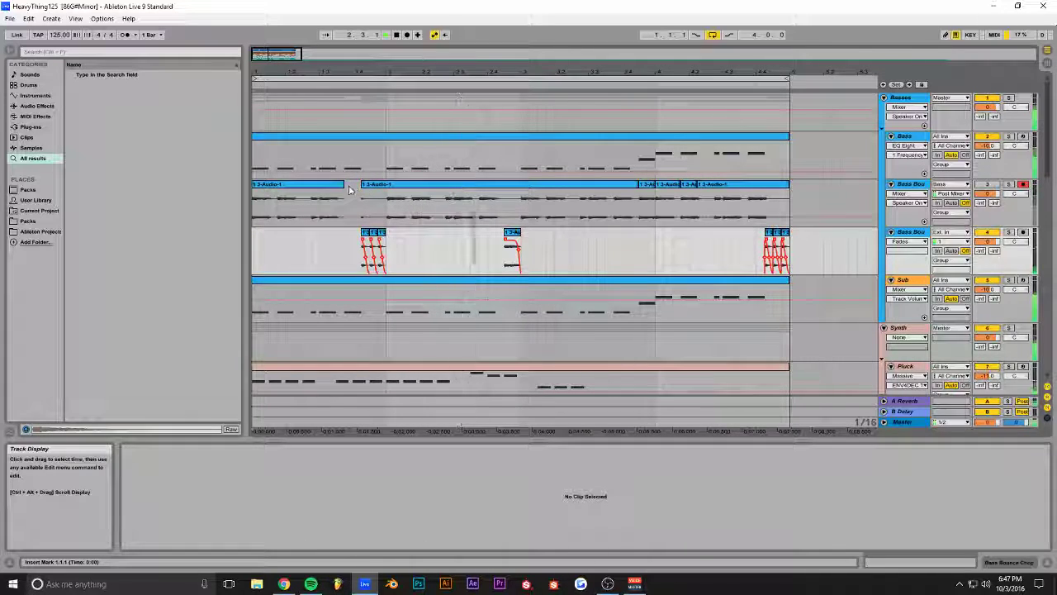
Step: Cut the slice from 2.3.4 to 2.4.2 out of Bass Bounce and place a faded copy at 1.3.3 on the chop track
key(space)
click(479, 207)
key(ctrl+e)
click(496, 207)
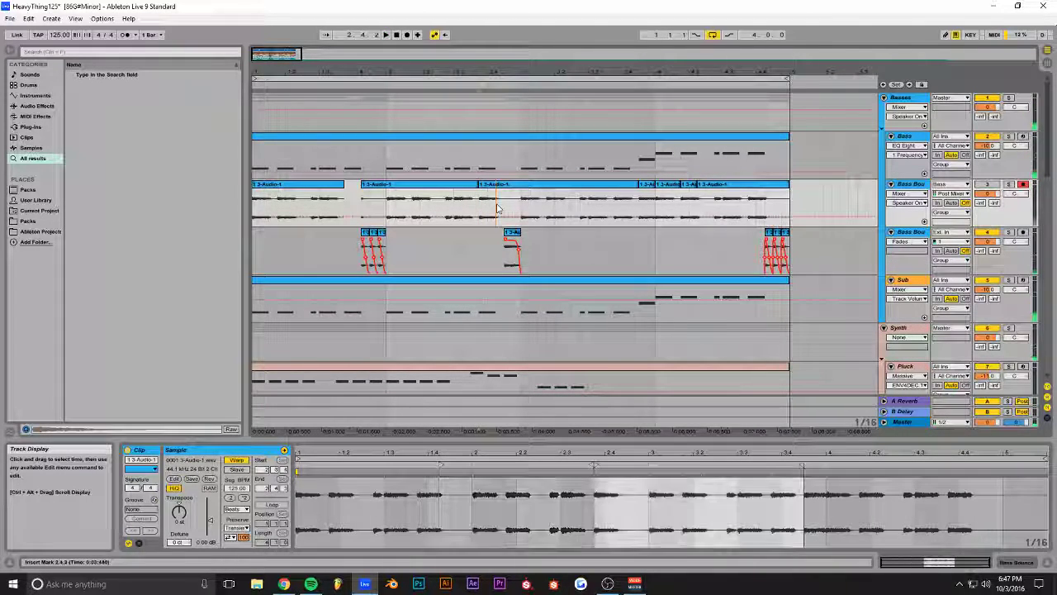
key(ctrl+e)
click(486, 188)
drag(476, 205, 343, 242)
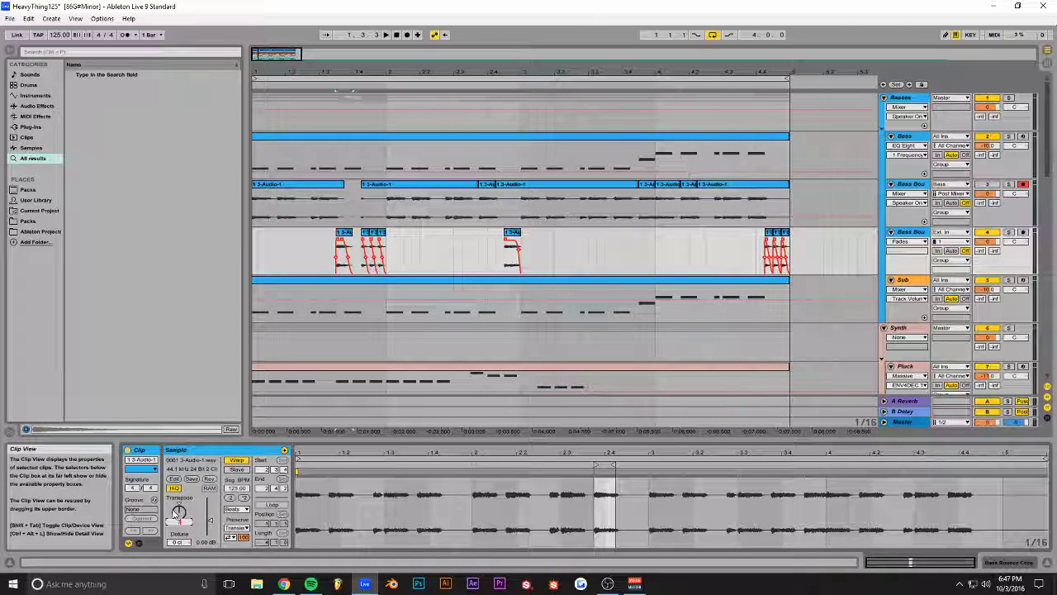
Step: Transpose the slice at 1.3.3 by 7 semitones and steepen its fade-out, checking it in playback
click(257, 245)
key(space)
key(space)
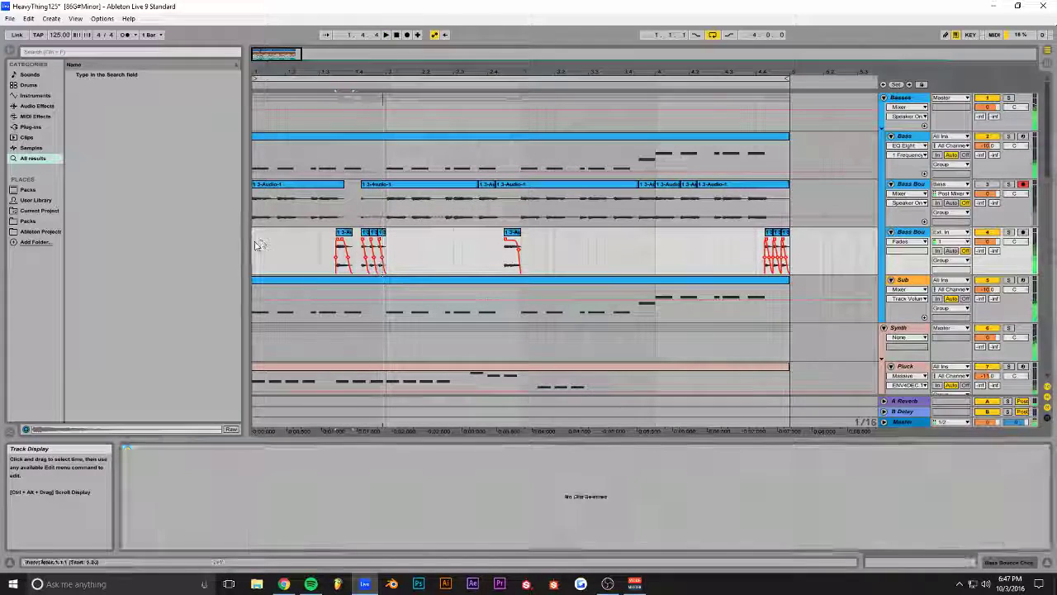
drag(342, 241, 333, 245)
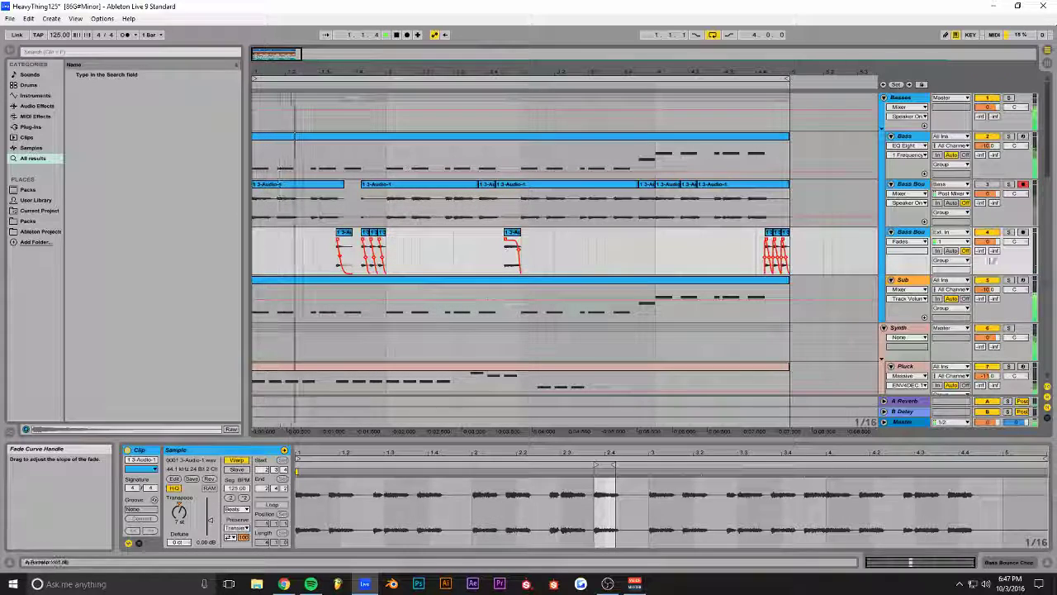
key(space)
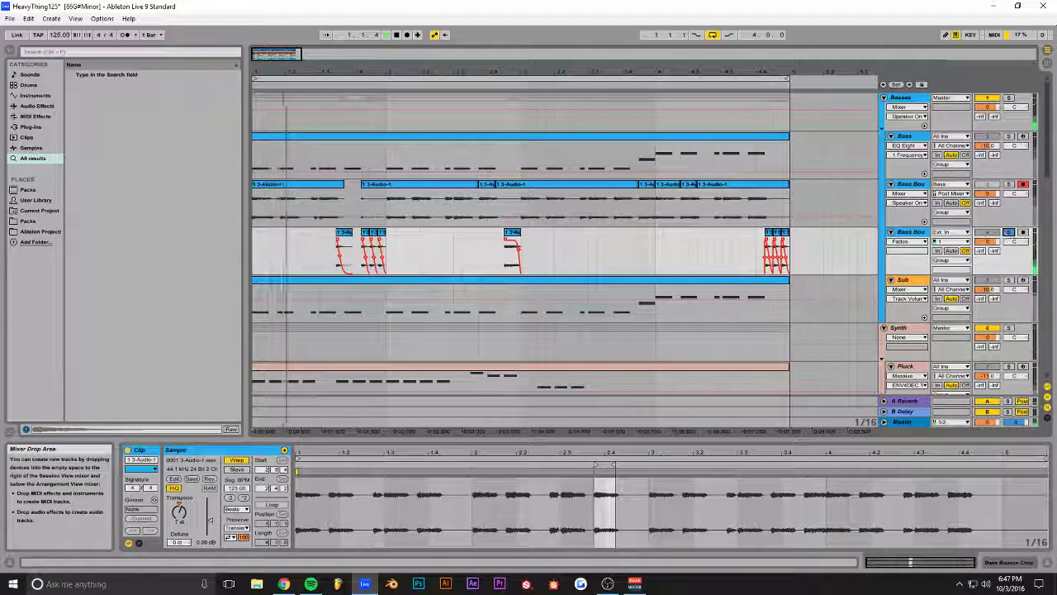
Step: Shorten the 1.3.3 slice to one sixteenth, duplicate it at 1.3.4, and adjust the fade-out slope of the first copy
drag(350, 234, 343, 235)
key(space)
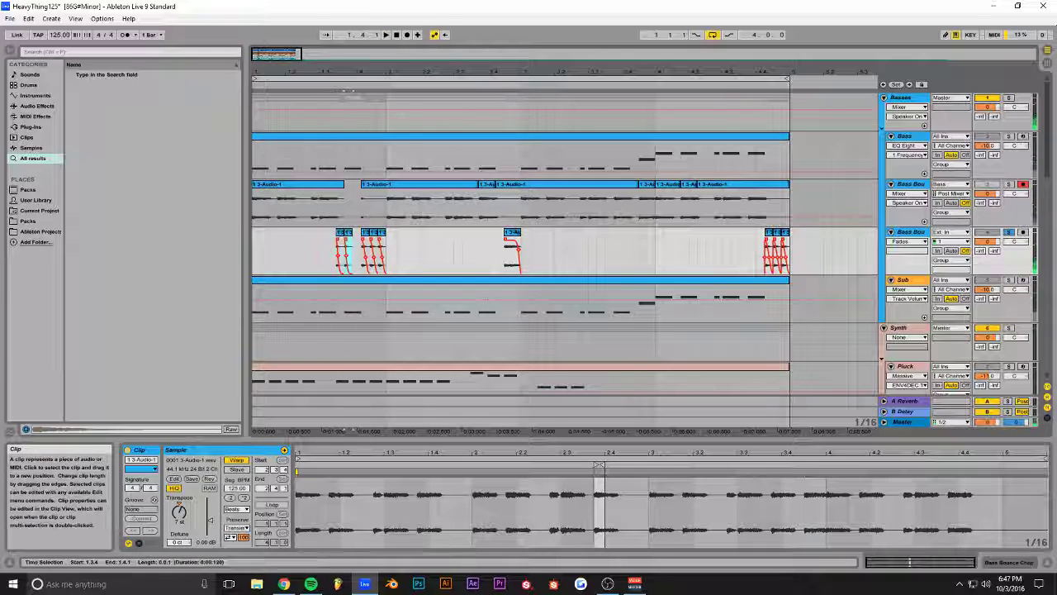
click(322, 247)
click(341, 261)
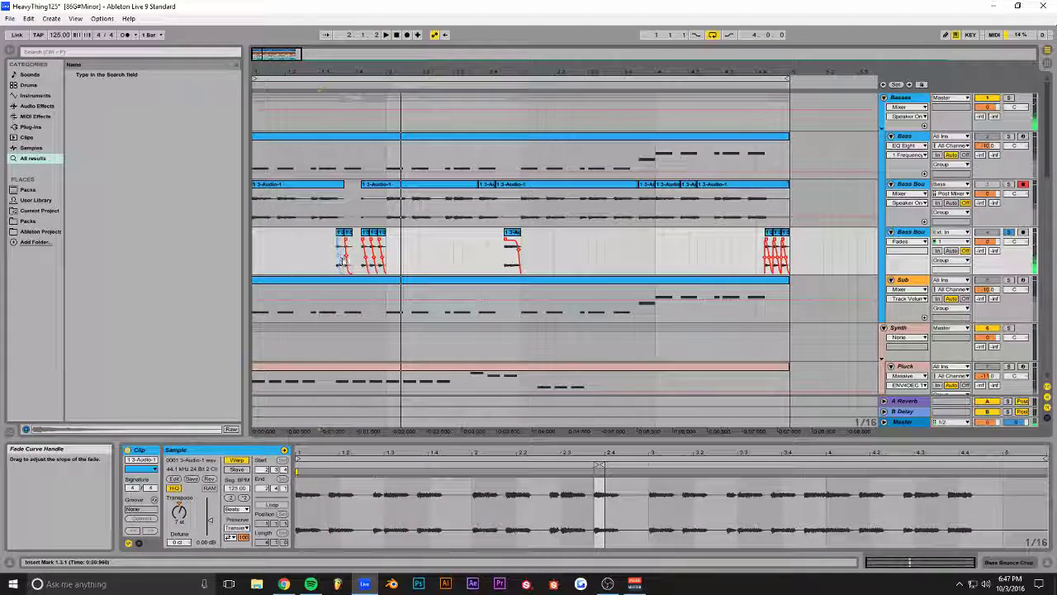
Step: Lower the clip gain of the two stutter slices at 1.3.3 to -4 dB, check them in playback, and save the set
click(333, 257)
key(space)
click(280, 261)
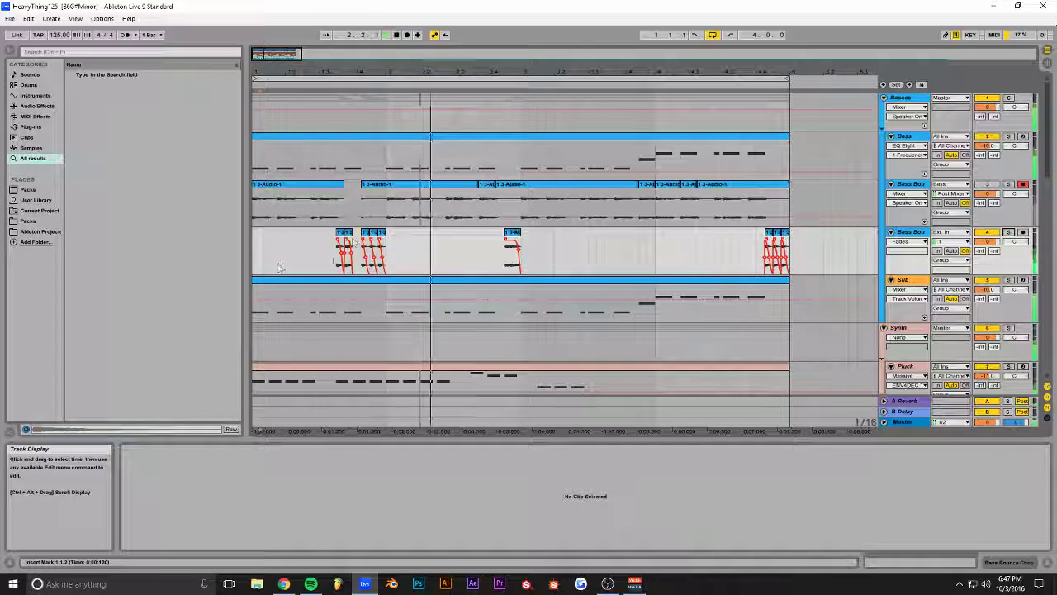
drag(302, 251, 386, 252)
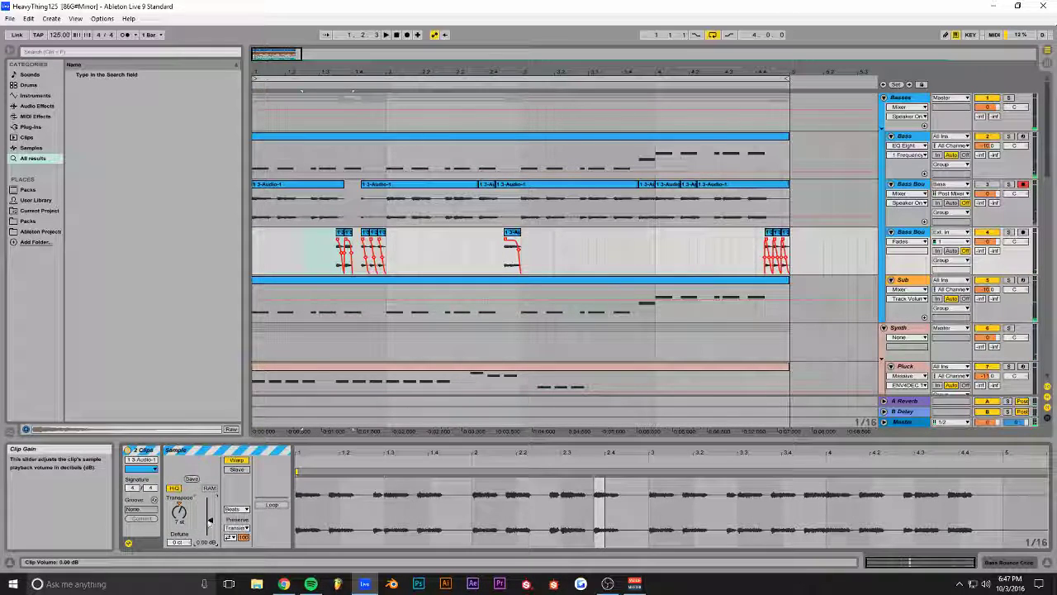
drag(209, 521, 209, 529)
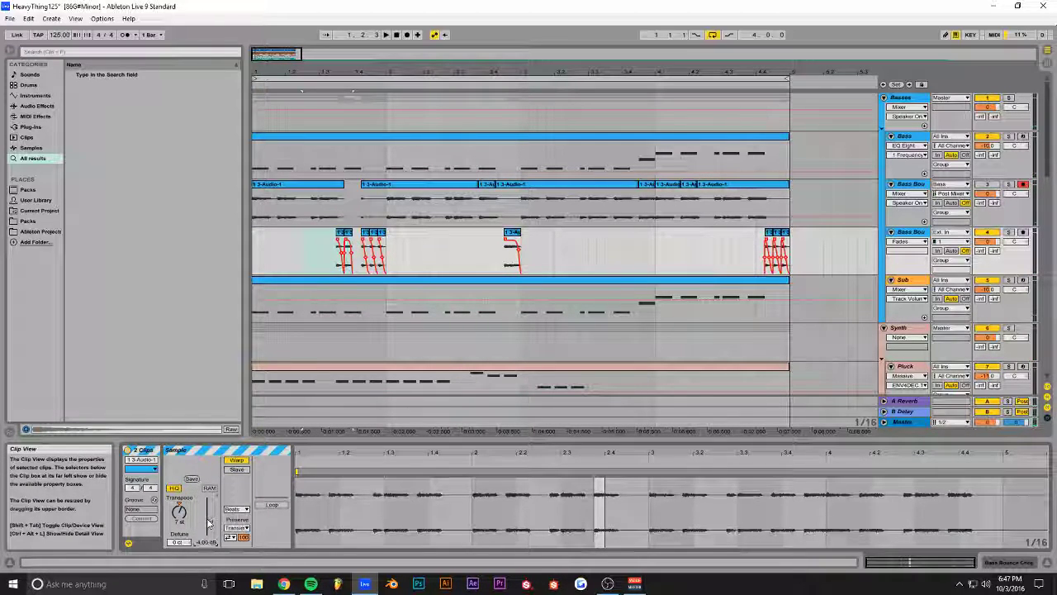
click(299, 246)
key(ctrl+s)
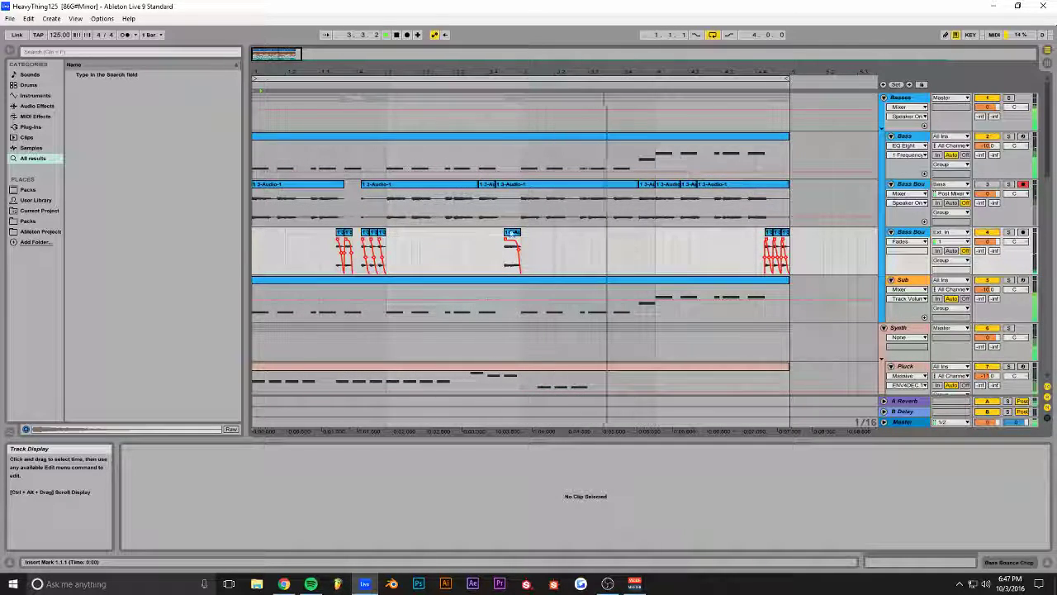
Step: Split the Bass Bounce clip at 3.1.4 and 3.2.2, and place a faded copy of that slice at 3.2.2 on the chop track
drag(283, 55, 284, 57)
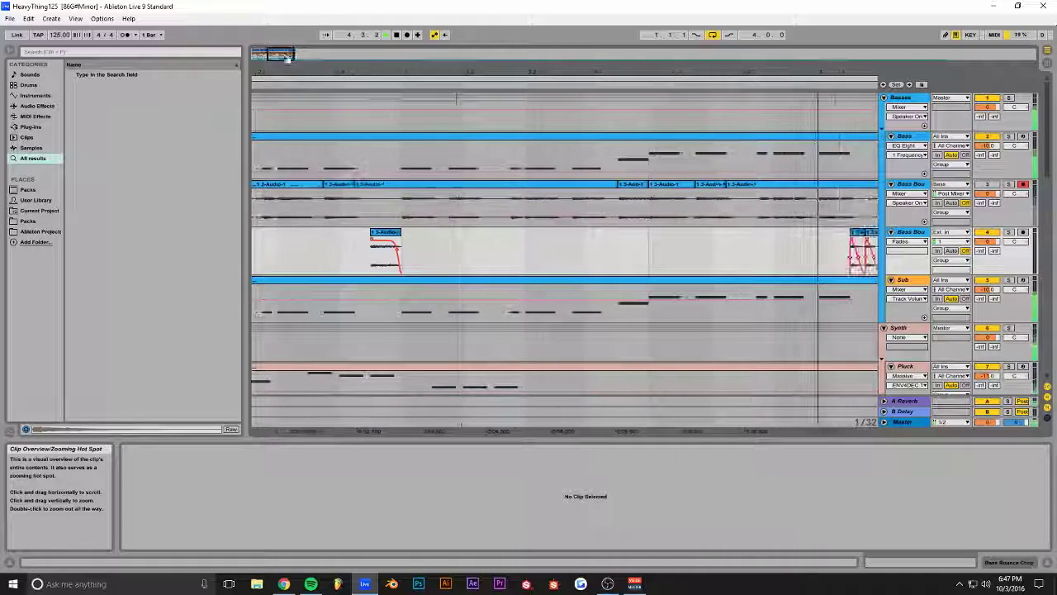
click(449, 205)
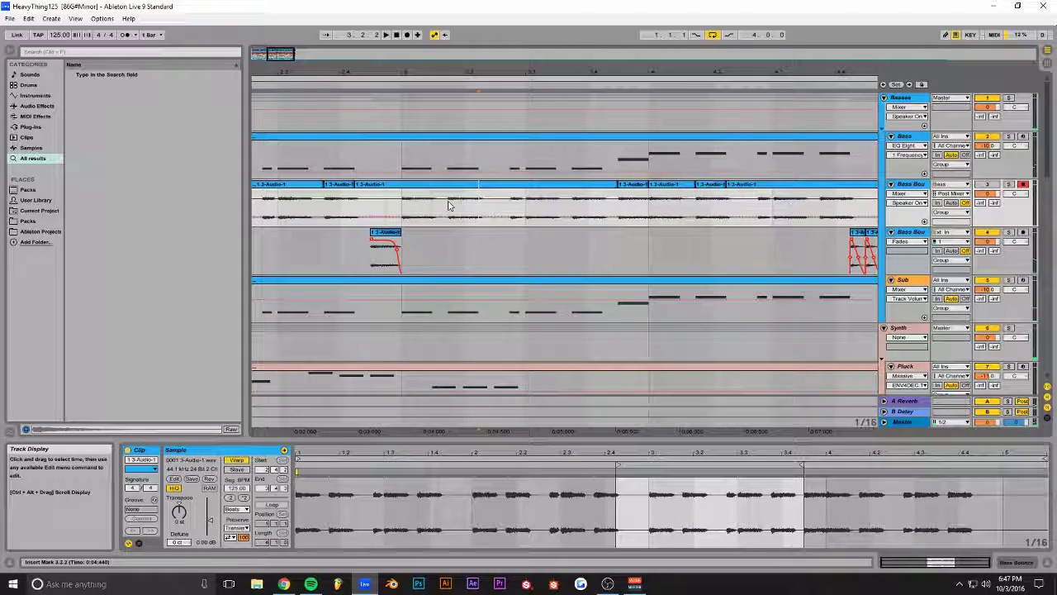
key(ctrl+e)
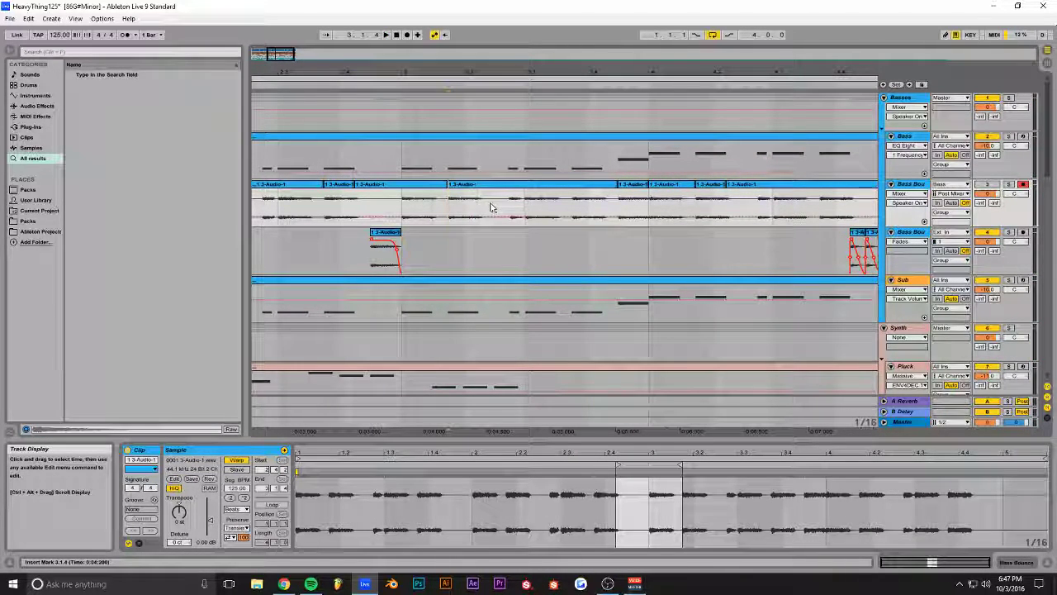
click(482, 208)
key(ctrl+e)
drag(466, 185, 499, 242)
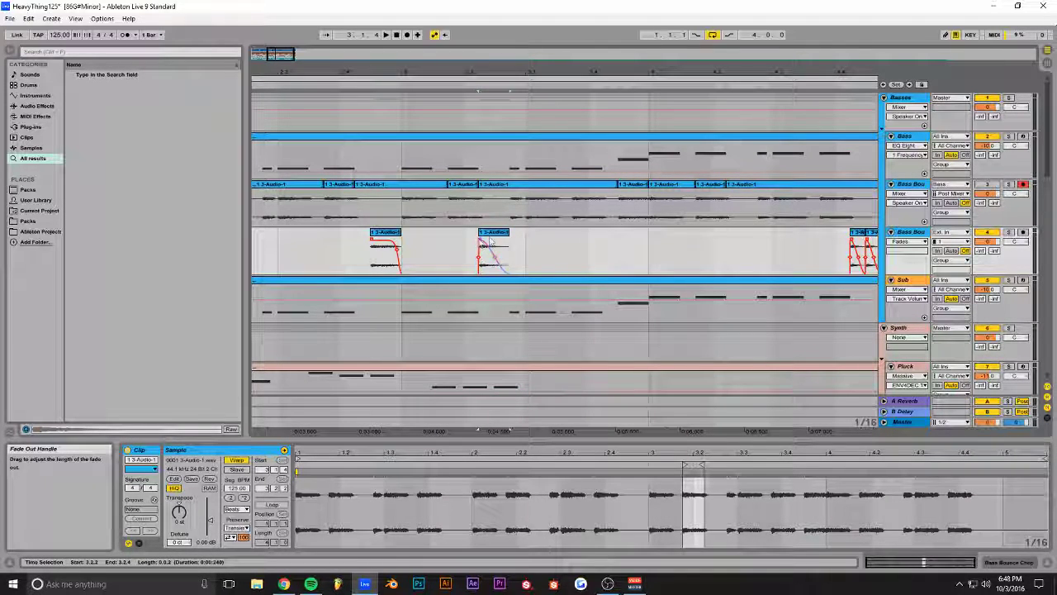
Step: Shorten the 3.2.2 slice to one sixteenth, duplicate it at 3.2.3, and play back the result
key(ctrl+d)
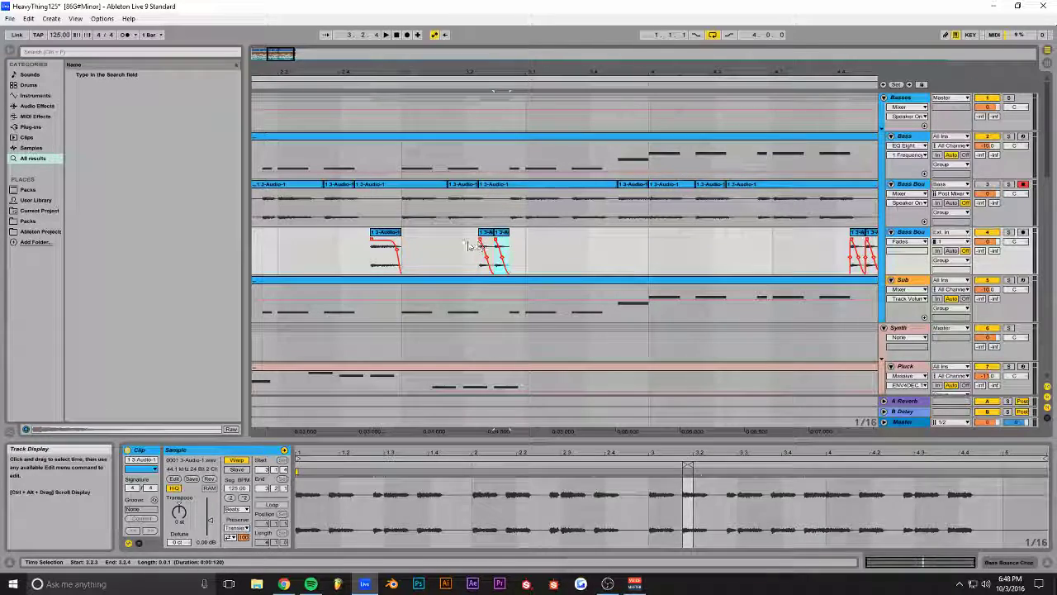
click(484, 252)
click(384, 251)
key(space)
key(space)
key(space)
Step: Transpose both slices at 3.2.2 by 12 semitones with a 2 dB clip gain, checking them in playback
drag(524, 253, 479, 260)
click(178, 518)
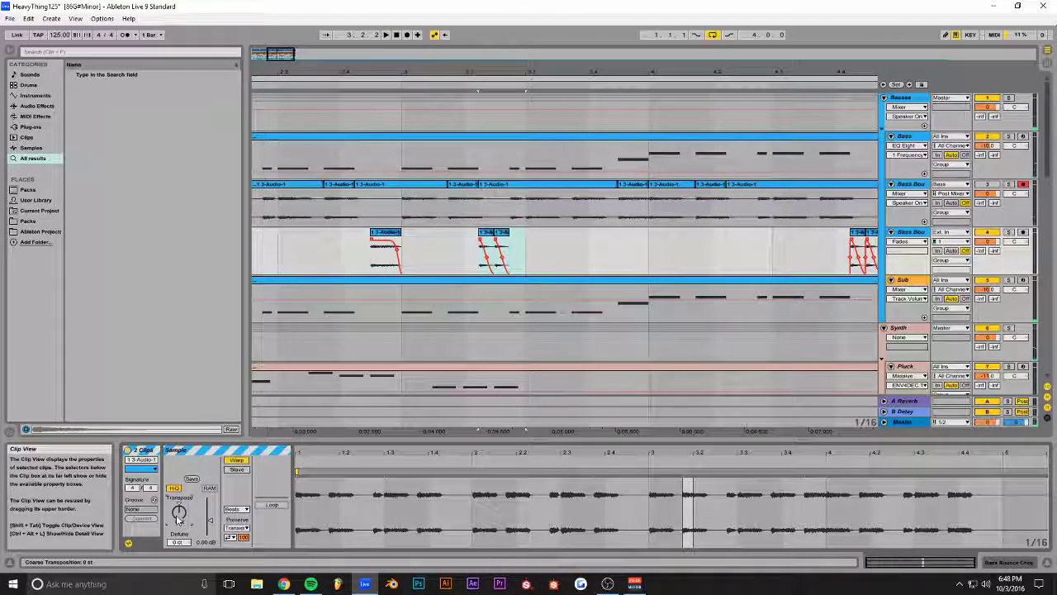
click(354, 253)
key(space)
drag(288, 55, 291, 53)
drag(453, 259, 379, 256)
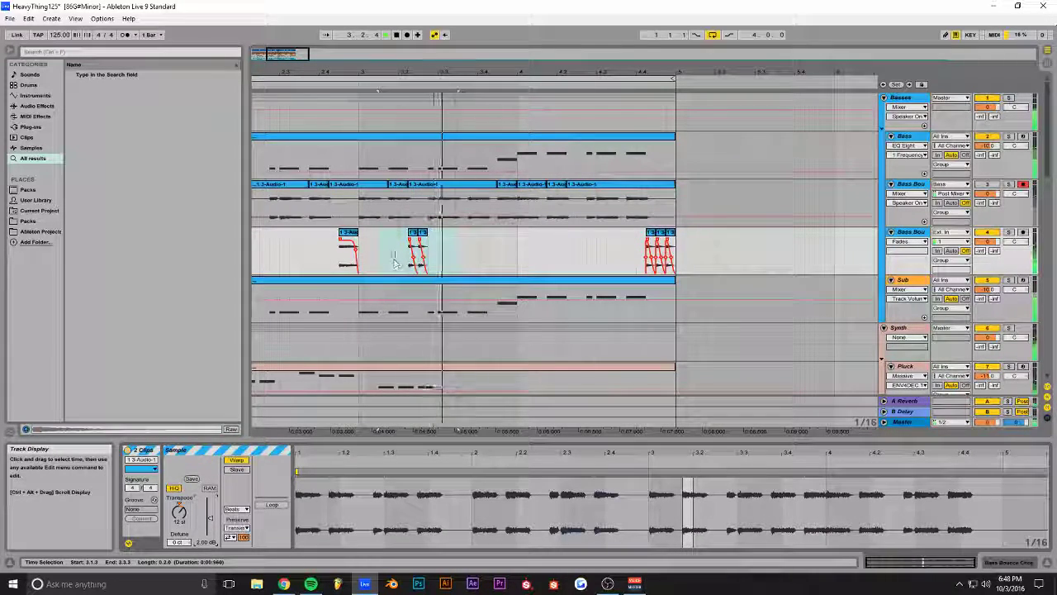
Step: Collapse all track groups in the arrangement and save the set
drag(287, 56, 309, 60)
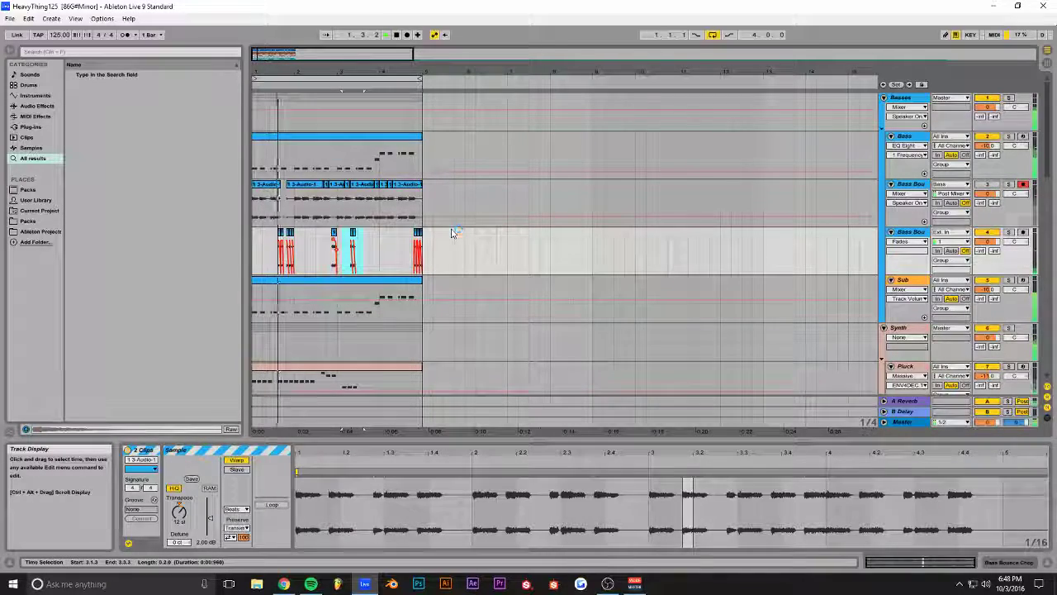
scroll(455, 232, down, 3)
scroll(458, 233, up, 3)
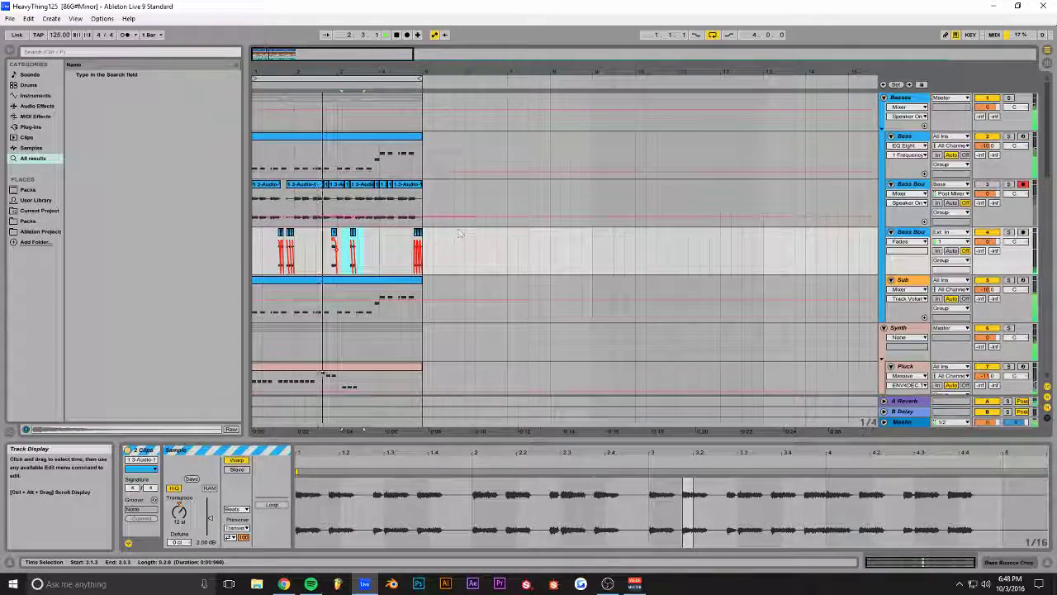
alt+click(884, 98)
key(ctrl+s)
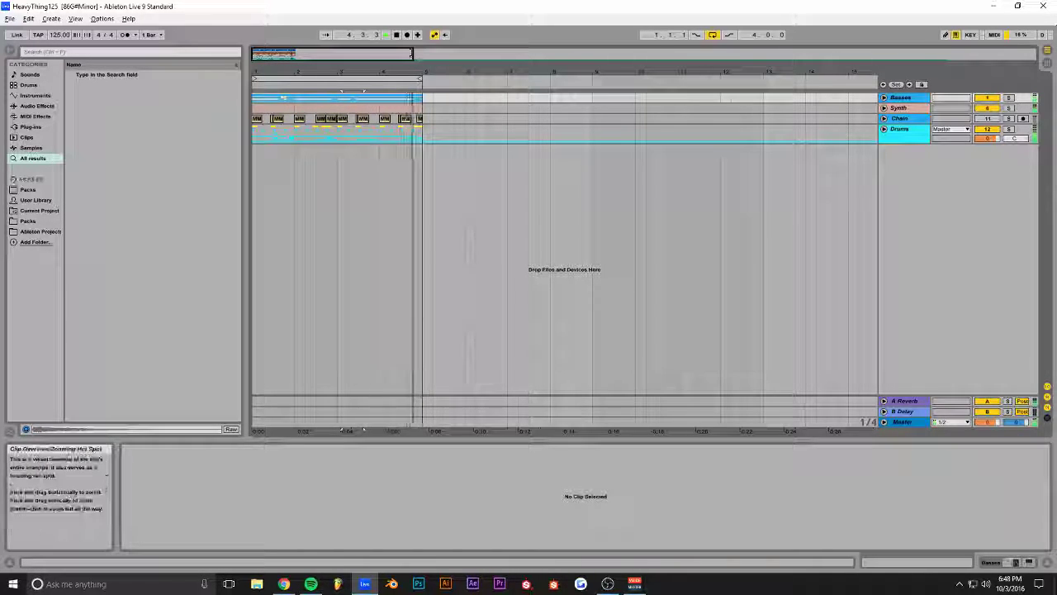
Step: Rename the Drums group to Drums/Perc and save the set
drag(411, 53, 389, 55)
click(926, 133)
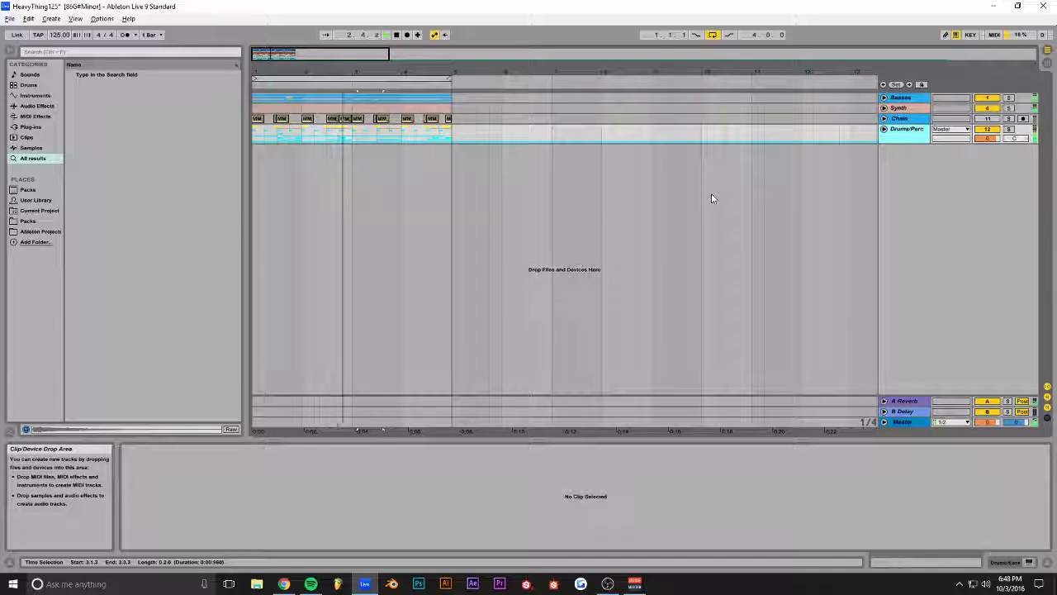
key(ctrl+s)
drag(389, 55, 373, 55)
key(alt+Tab)
key(alt+Tab)
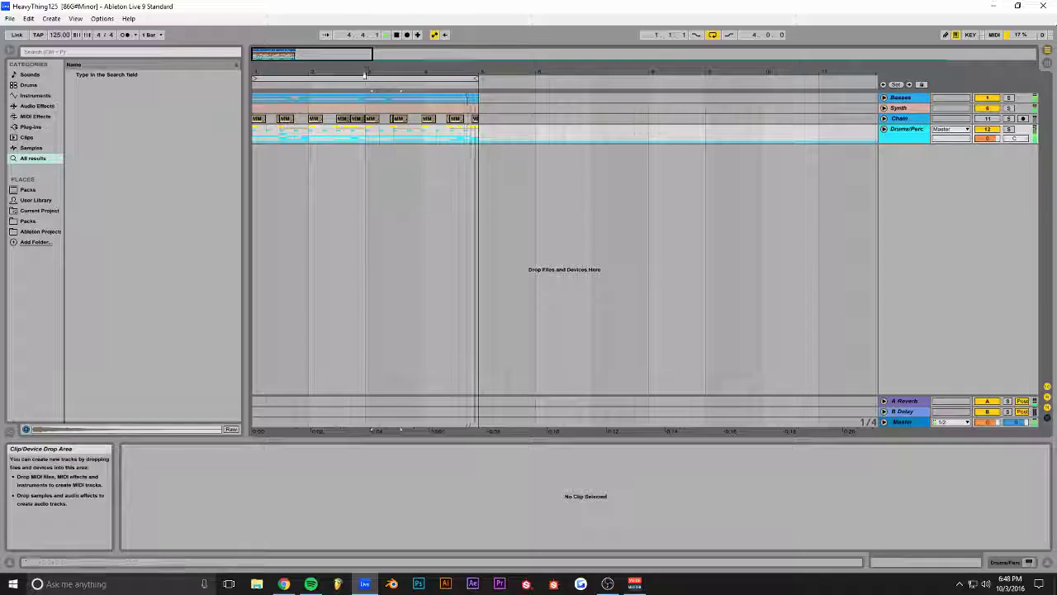
Step: Check the Synth group's tracks, fold the group again, and expand the Basses group while the loop plays
mouse_move(372, 55)
mouse_down()
mouse_move(328, 52)
mouse_move(351, 53)
mouse_up()
click(883, 108)
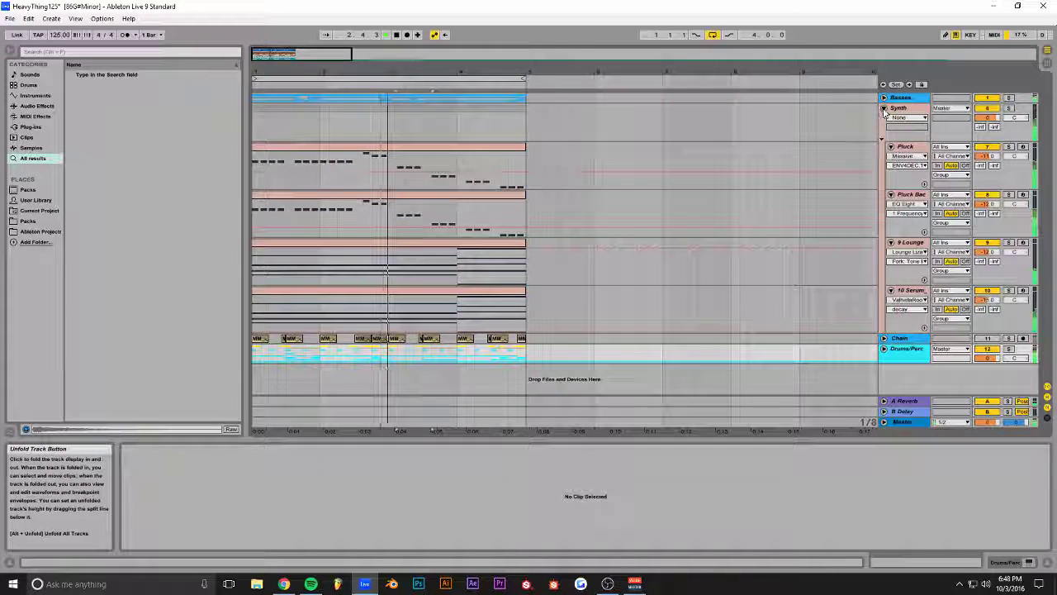
click(884, 108)
click(883, 99)
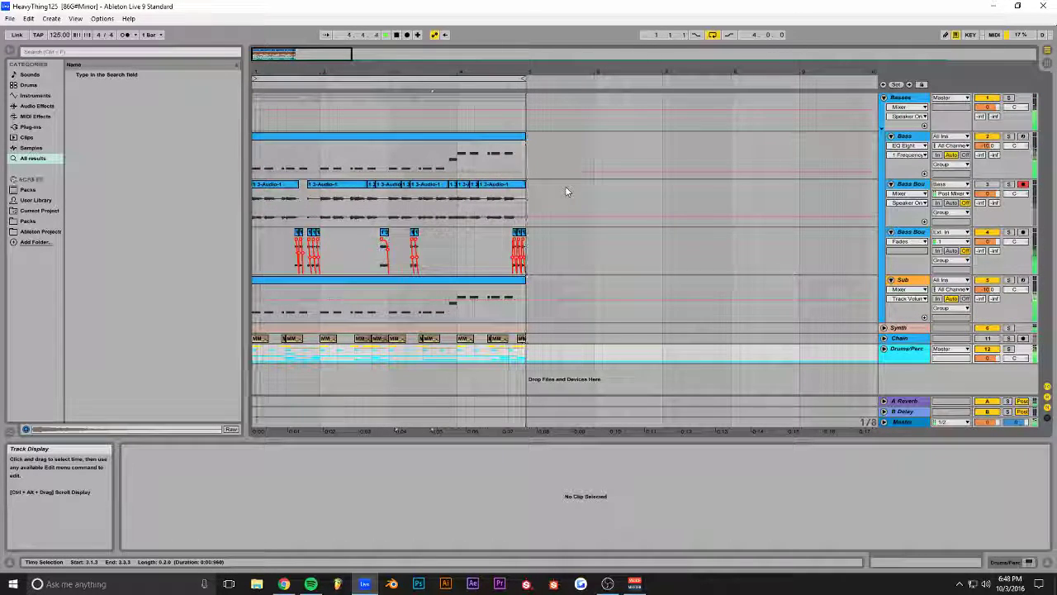
drag(351, 53, 321, 53)
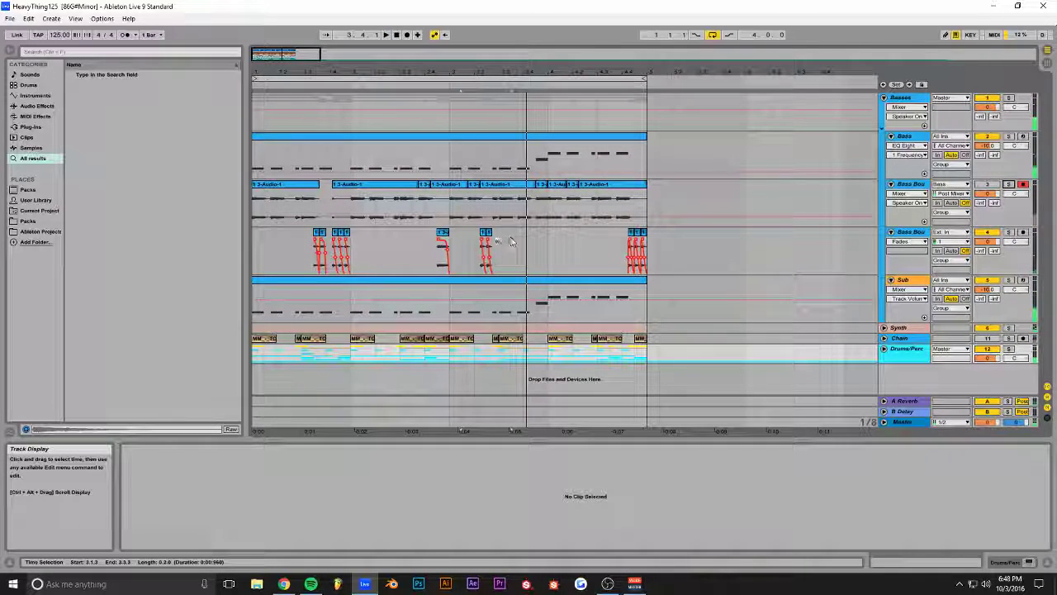
Step: Compare the loop with the Sub track muted and re-enabled, and save the set
click(903, 281)
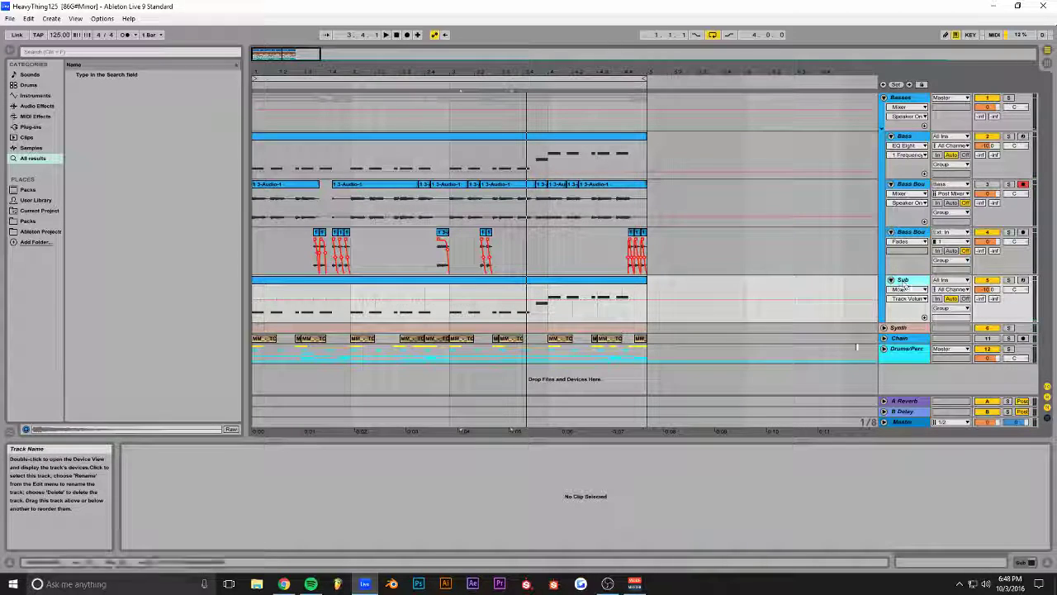
click(1007, 283)
click(984, 282)
click(985, 283)
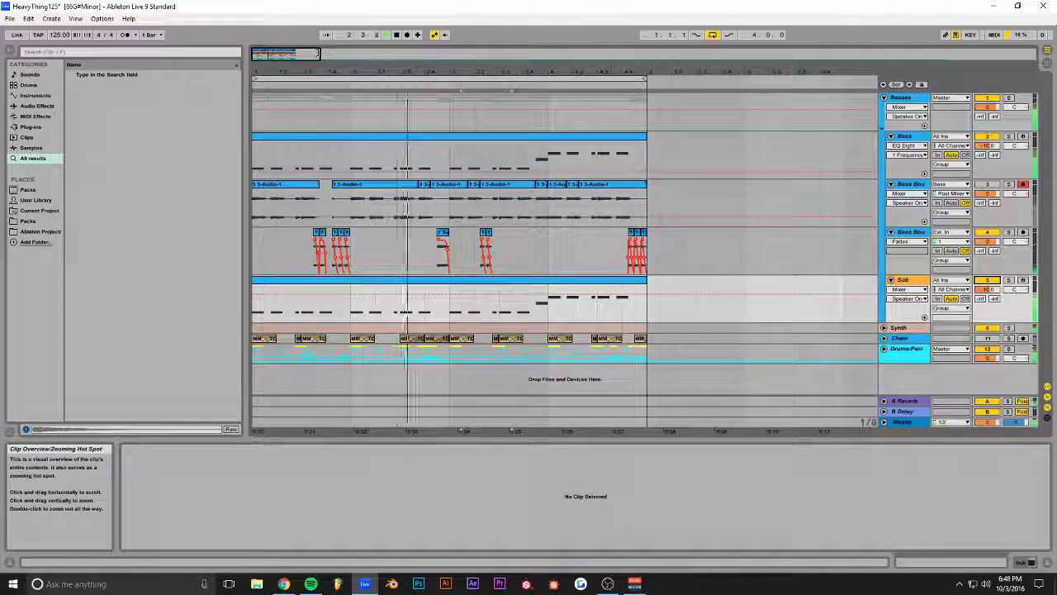
drag(462, 72, 462, 89)
key(ctrl+s)
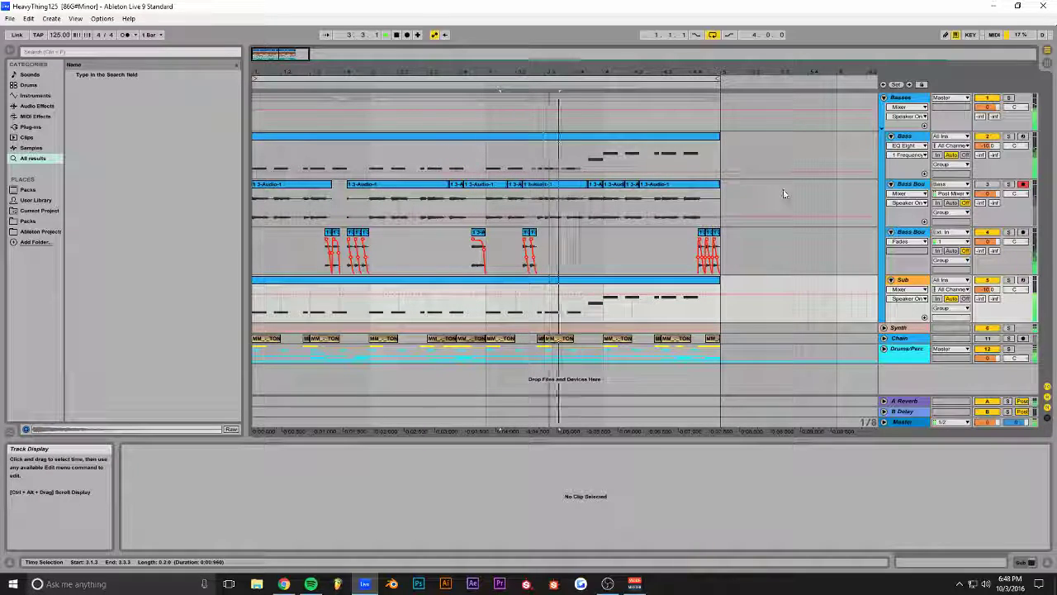
Step: Fold the Basses group, expand Synth, audition the two pluck tracks in solo, and adjust the Pluck track's volume
click(884, 97)
click(883, 108)
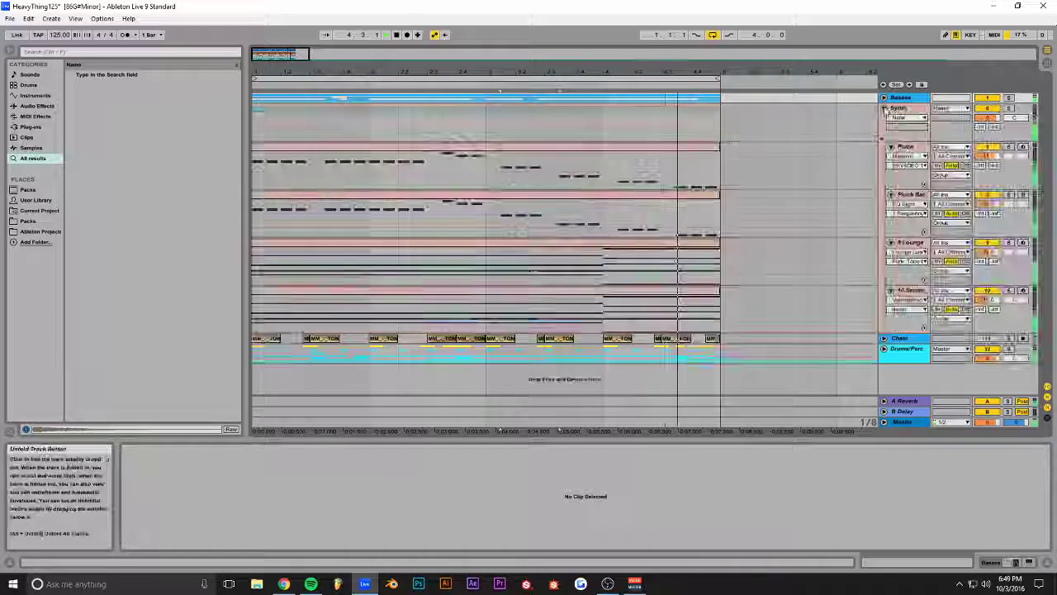
click(1008, 194)
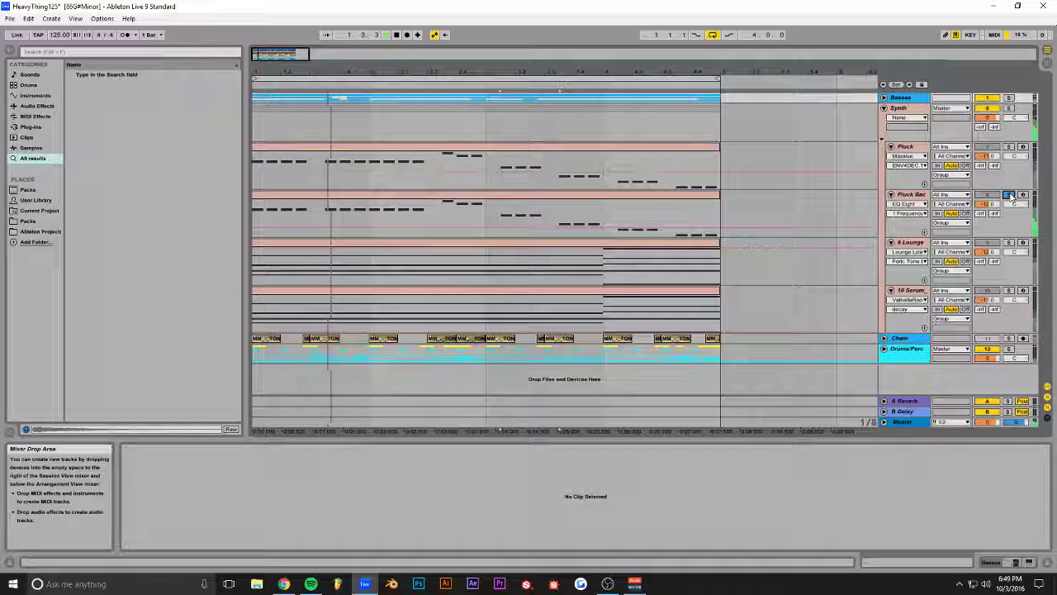
click(1010, 148)
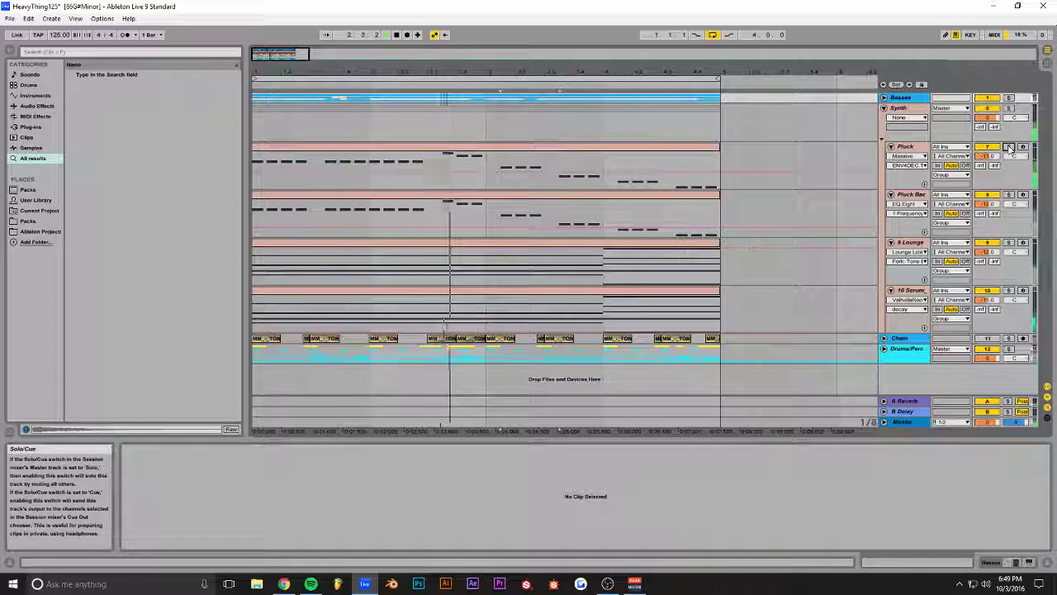
drag(986, 159, 987, 154)
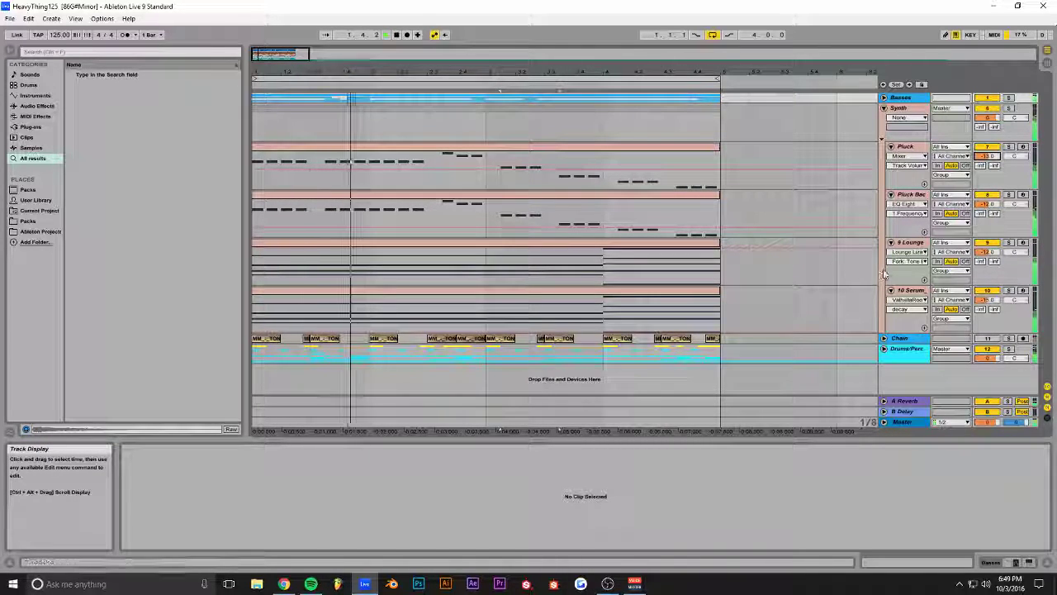
Step: Add an EQ Eight to the Lounge Lizard track with a low cut on band 1 and a -2.11 dB dip at about 548 Hz
click(908, 246)
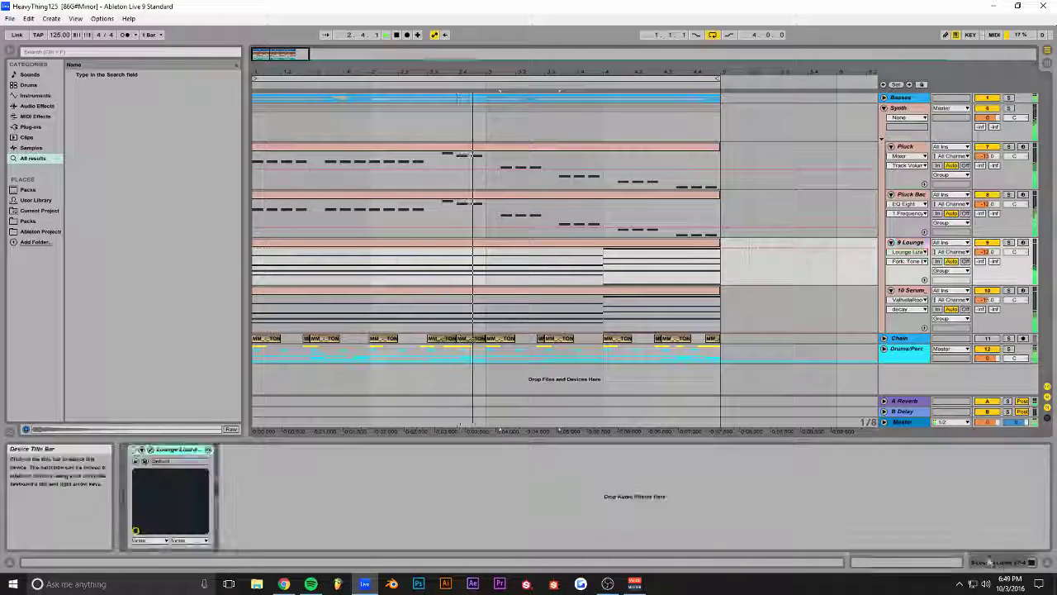
click(37, 106)
click(108, 147)
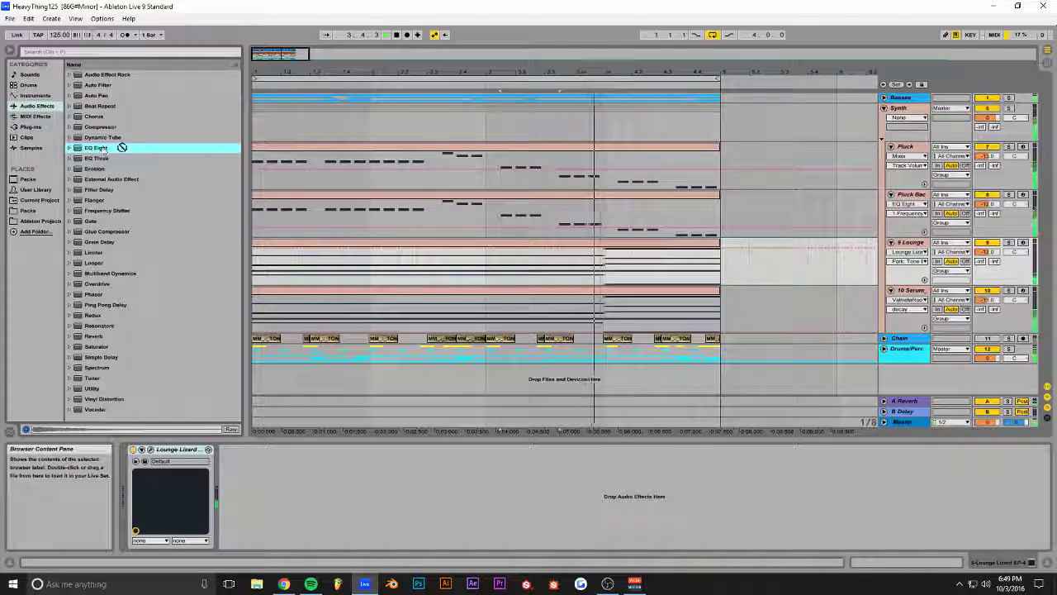
key(Return)
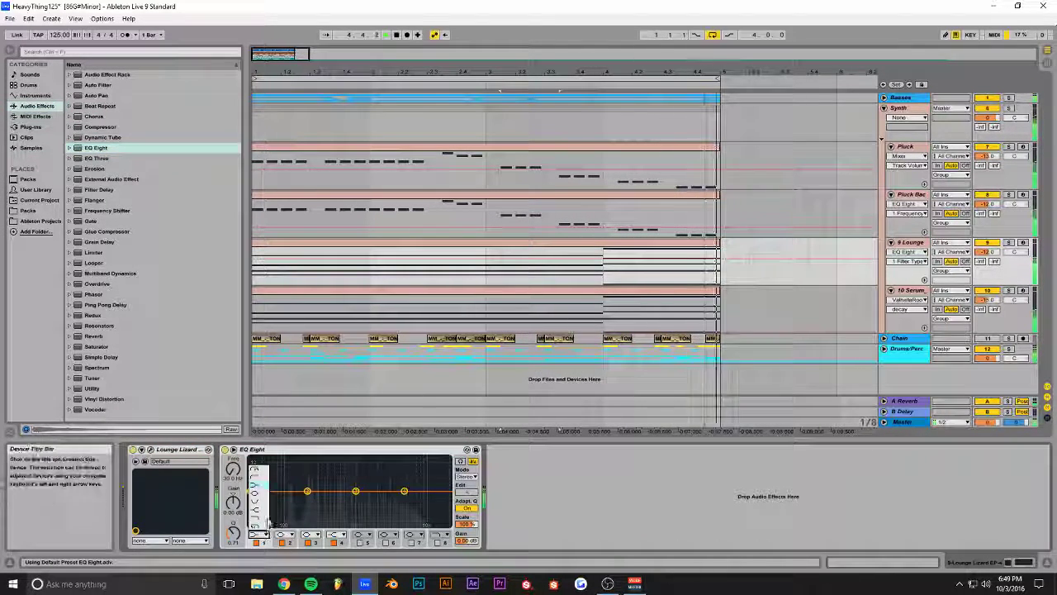
drag(250, 498, 293, 498)
drag(410, 491, 338, 496)
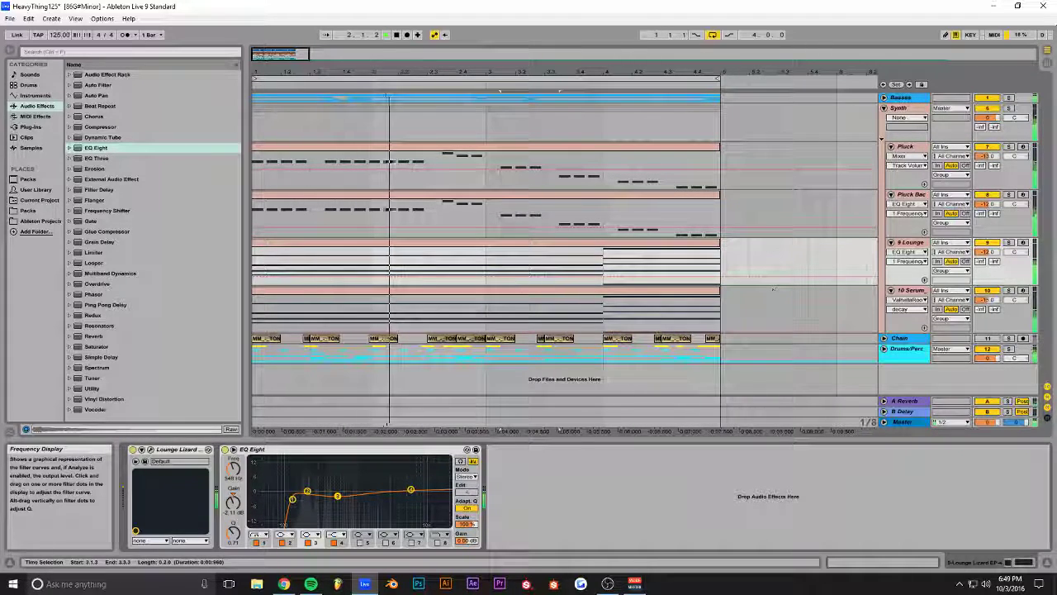
Step: Solo the Lounge Lizard track to set its low cut to about 137 Hz with Q 0.36, and compare the mix without the Serum track
click(1008, 243)
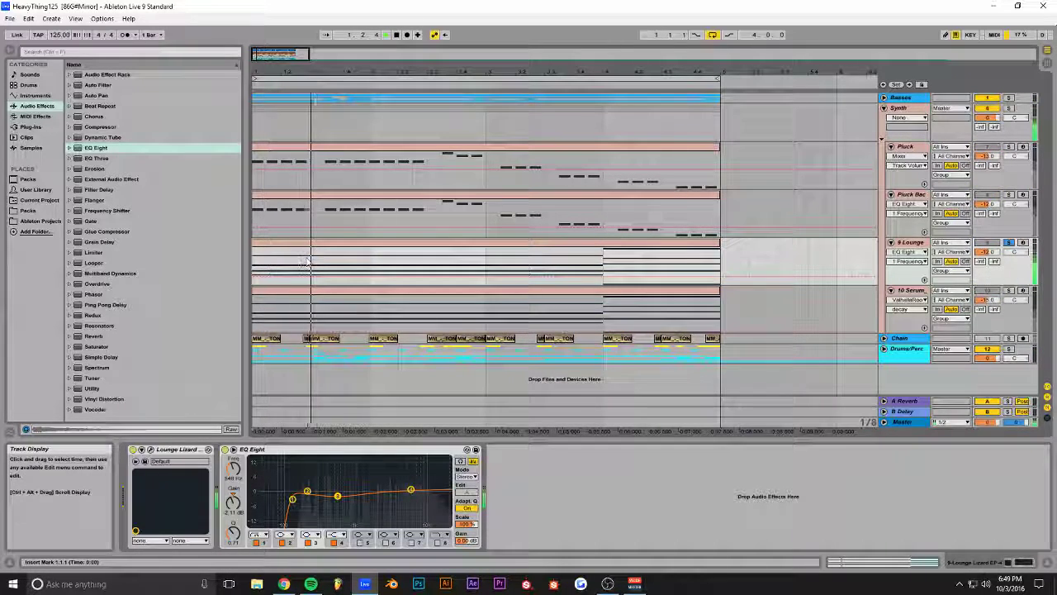
drag(292, 499, 295, 510)
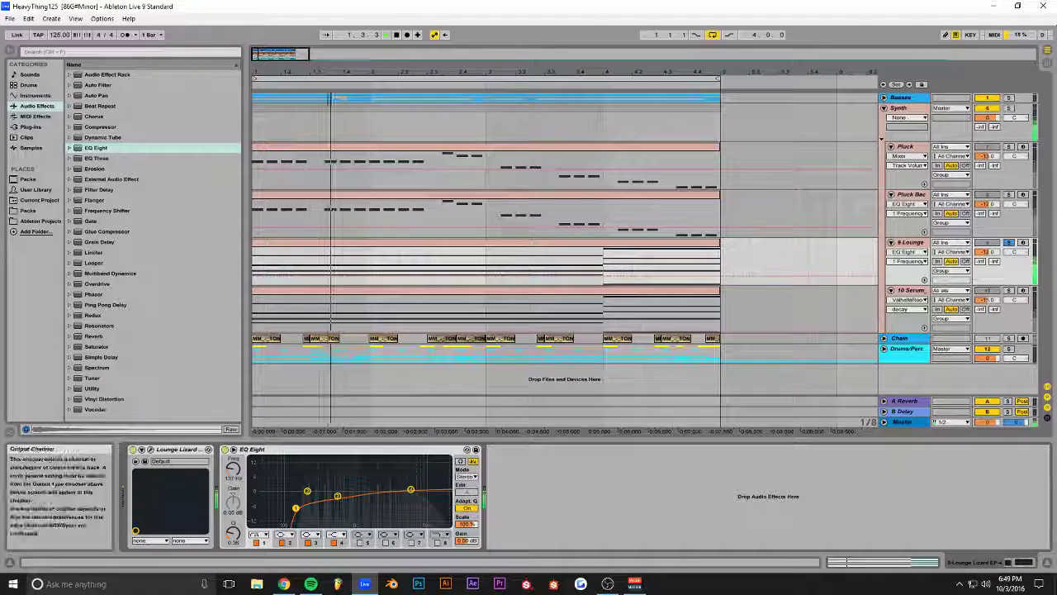
click(1008, 244)
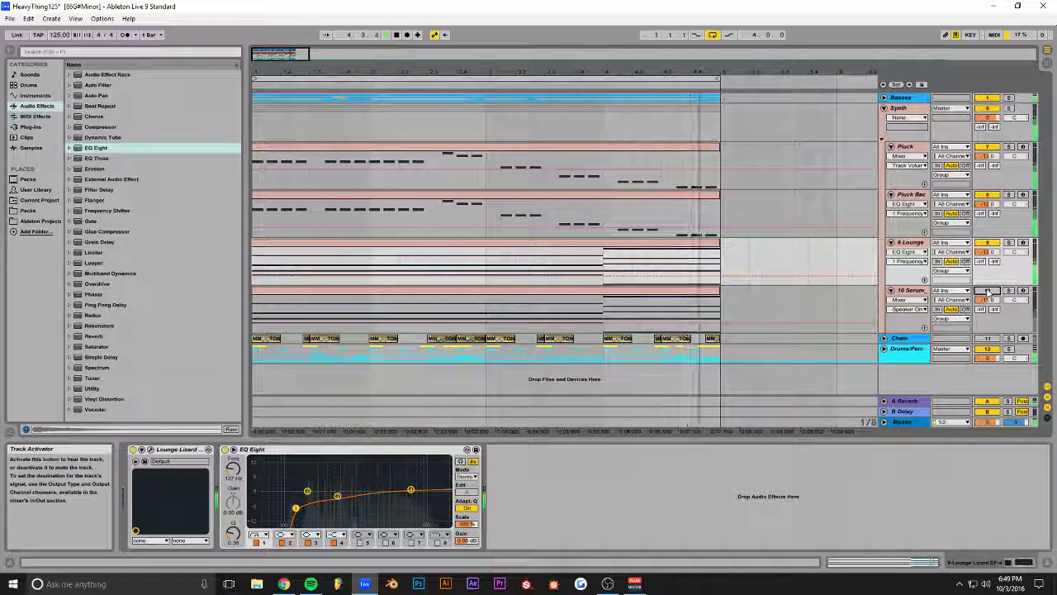
click(988, 291)
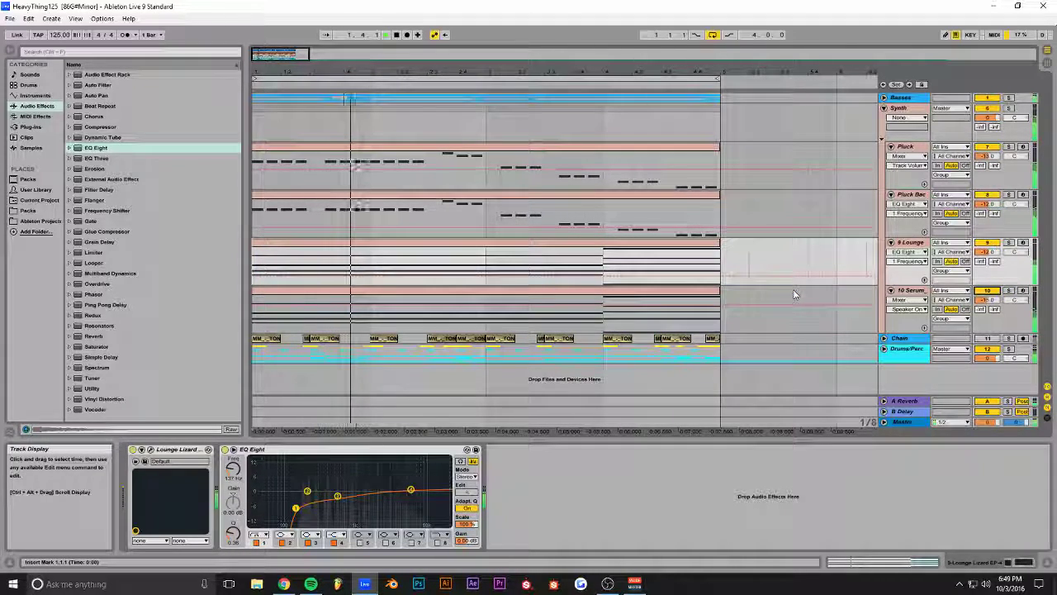
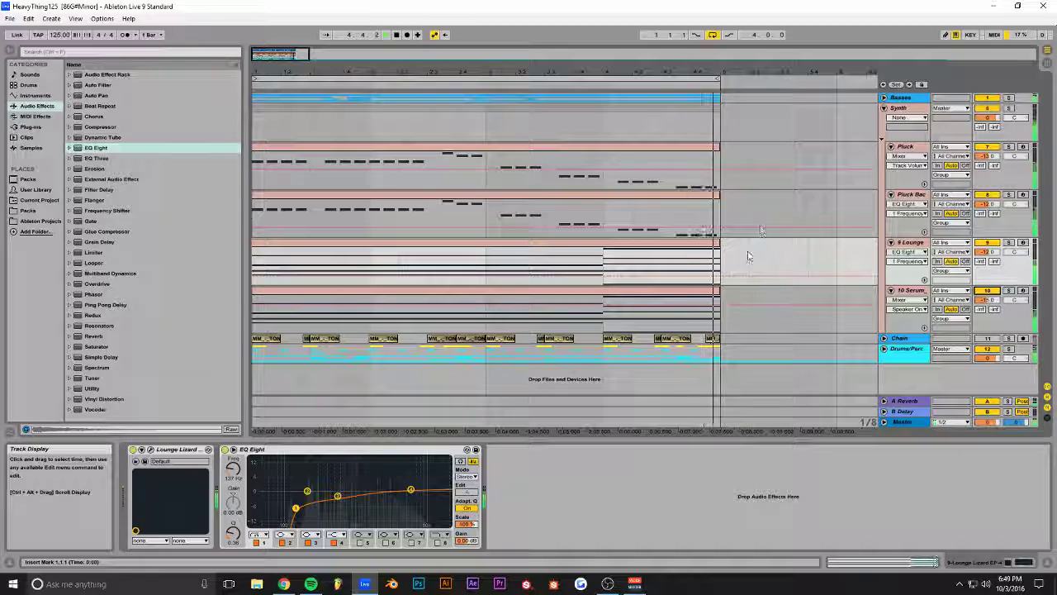
Step: Check the Pluck Back track in solo, adjust its volume, and fold the Synth group
click(1009, 195)
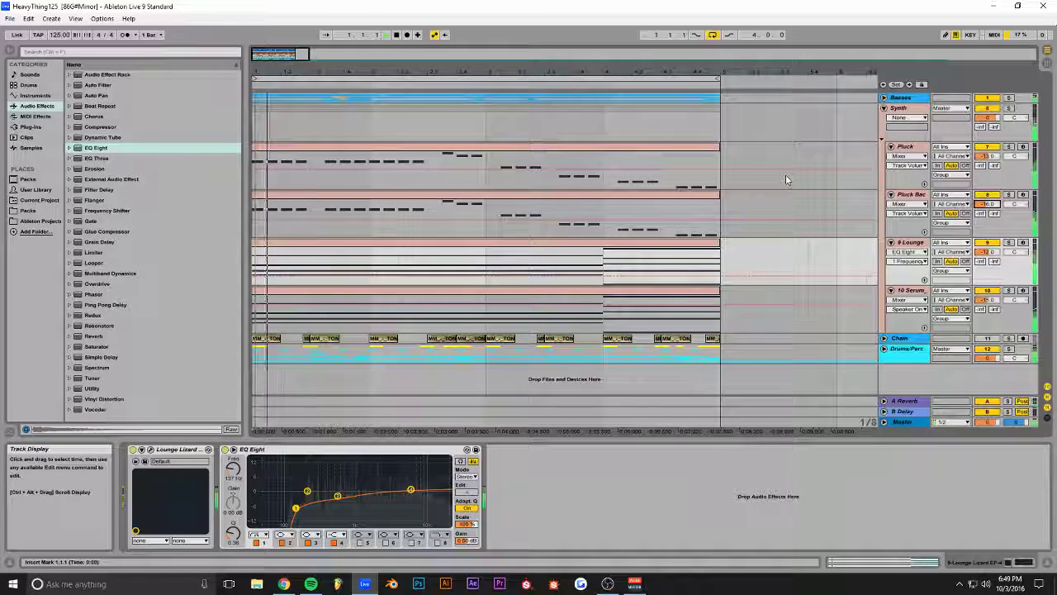
drag(283, 53, 283, 37)
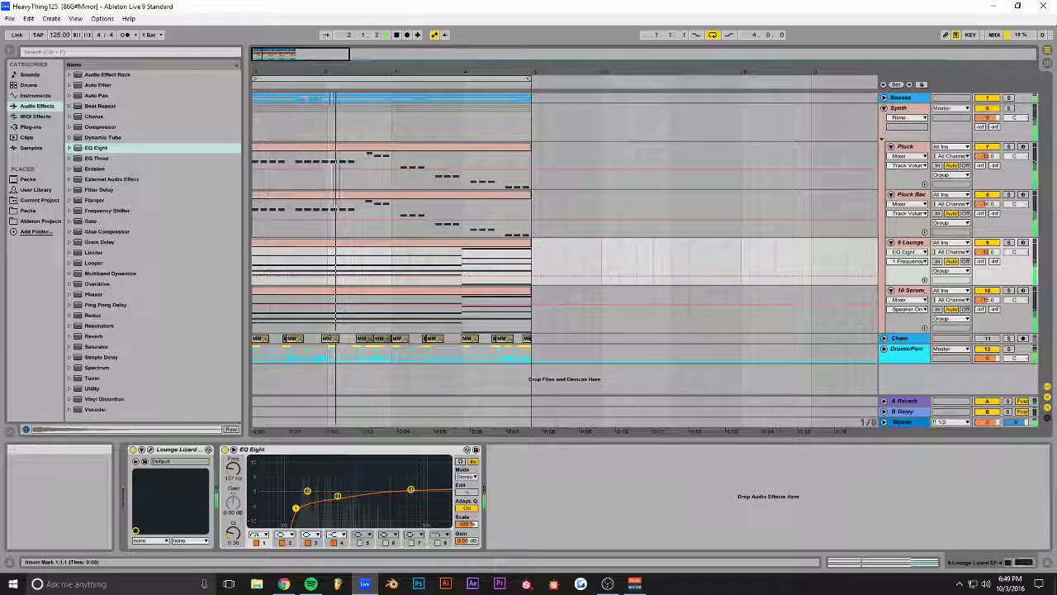
click(884, 110)
Step: Duplicate the four-bar section of all tracks to bars 5 through 8, turn off looping, and save the set
drag(532, 139, 252, 105)
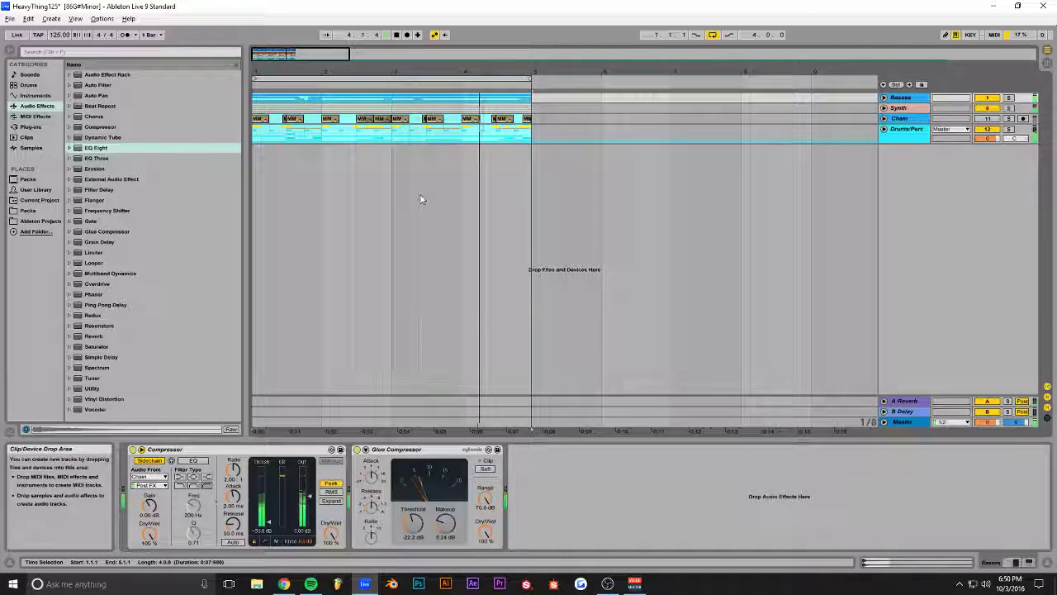
key(ctrl+d)
click(713, 36)
drag(295, 71, 295, 57)
key(space)
key(space)
key(ctrl+s)
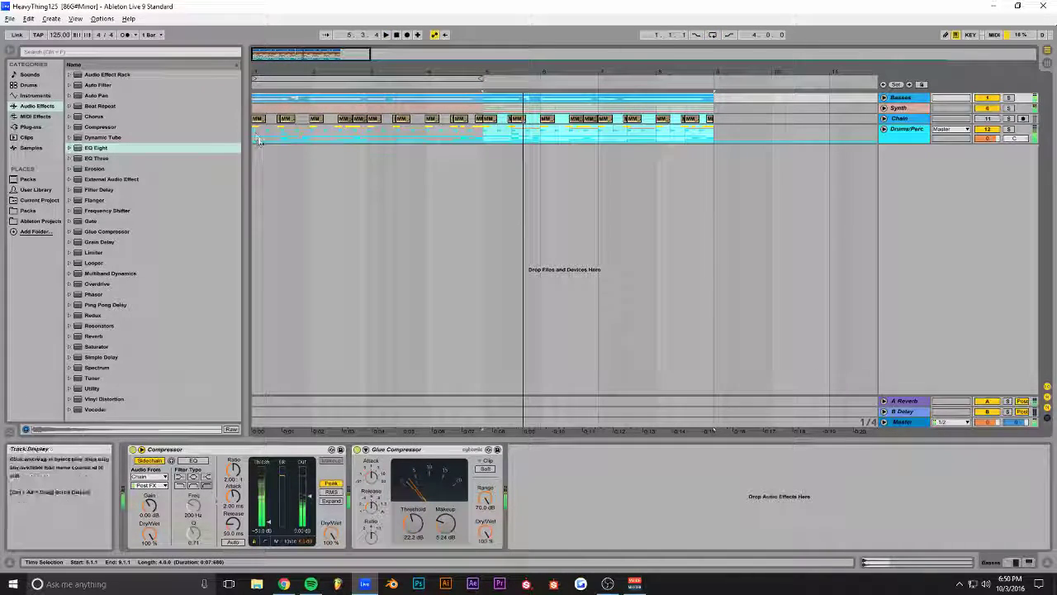
Step: Audition the Blood, Bwap and Bodyslam samples in the Leviathan pack's FX - Impacts folder and collapse the pack
key(space)
click(254, 136)
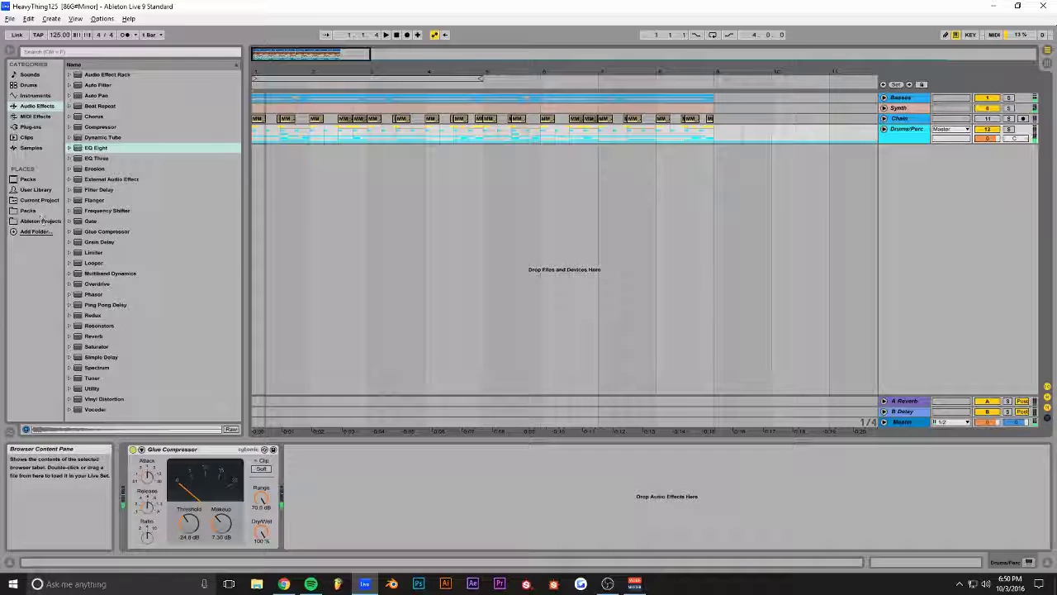
click(31, 126)
click(29, 212)
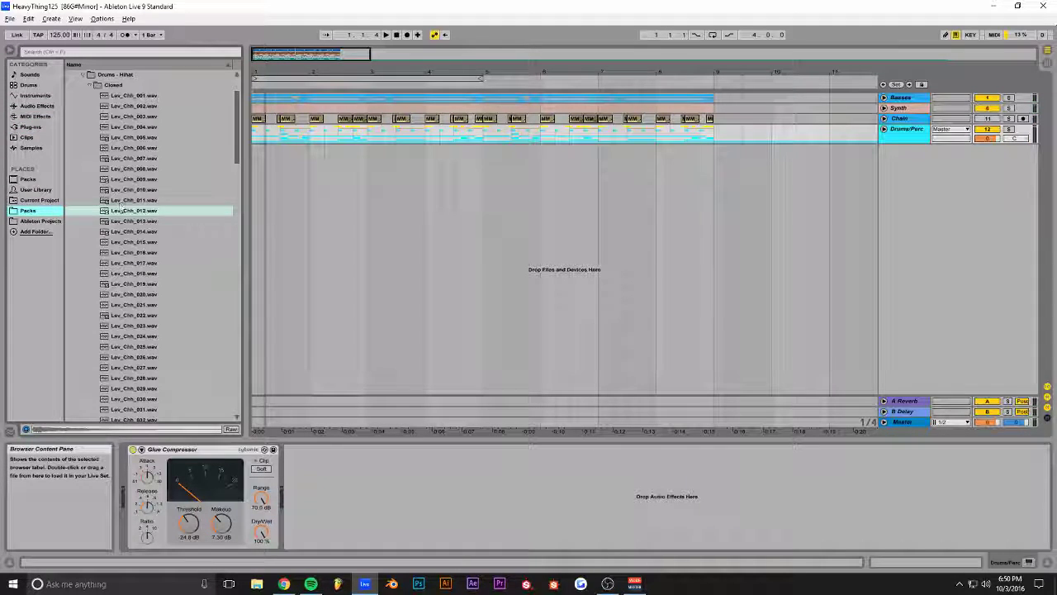
click(82, 75)
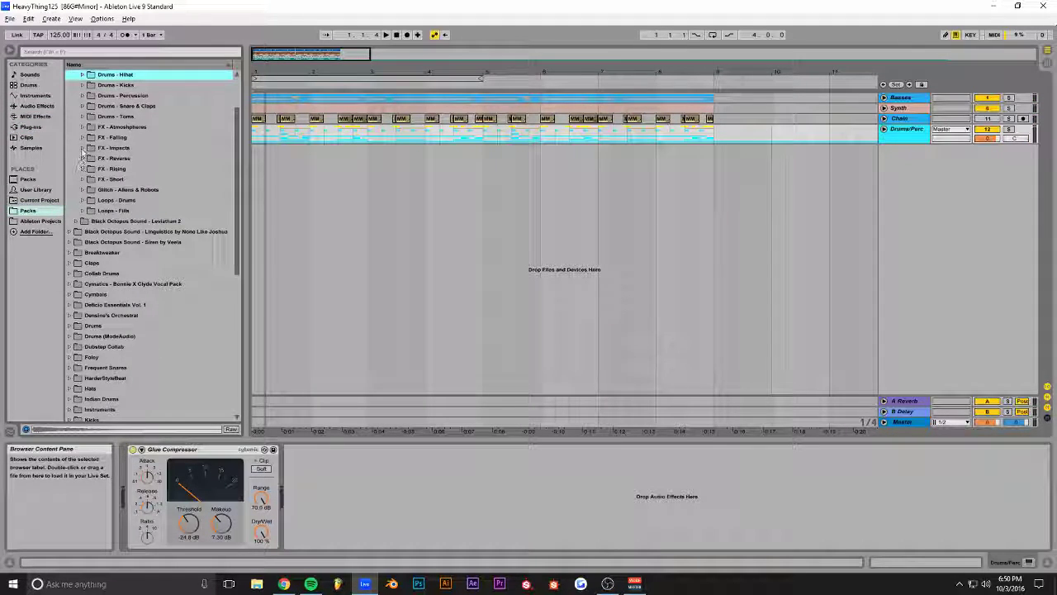
click(84, 148)
click(137, 201)
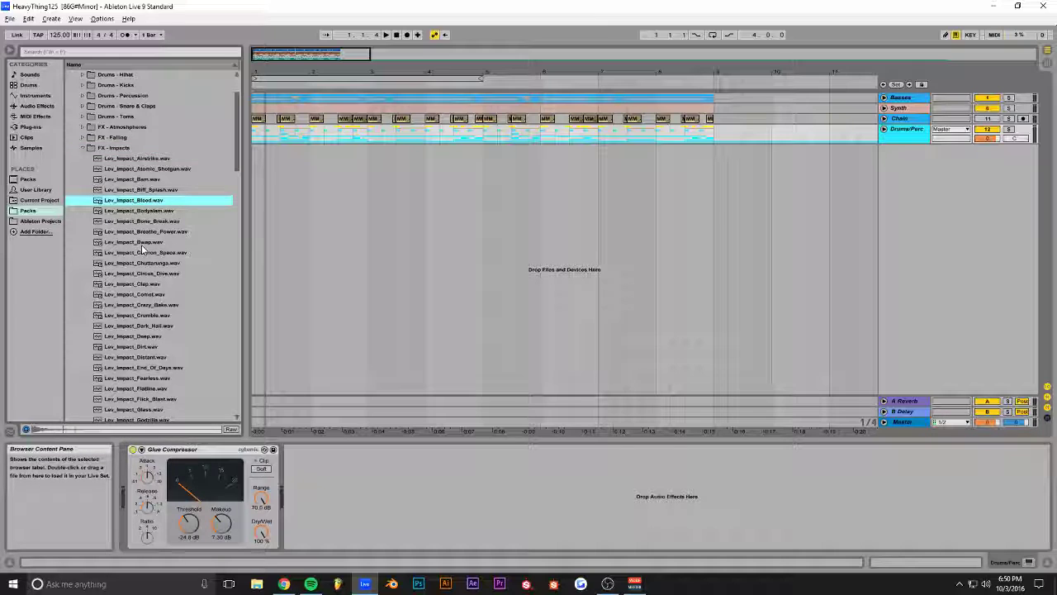
click(142, 243)
click(145, 212)
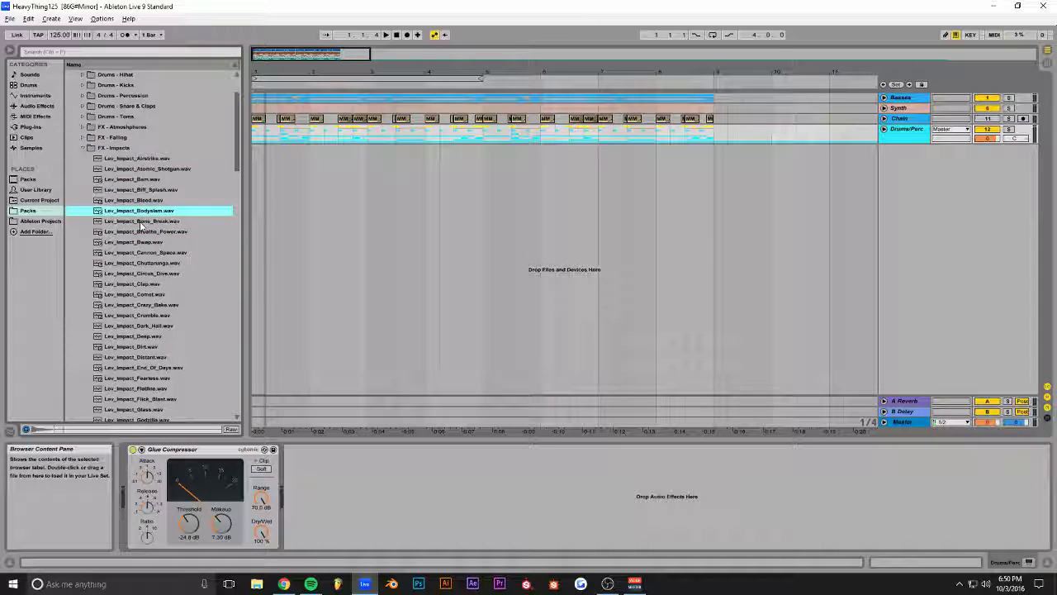
key(space)
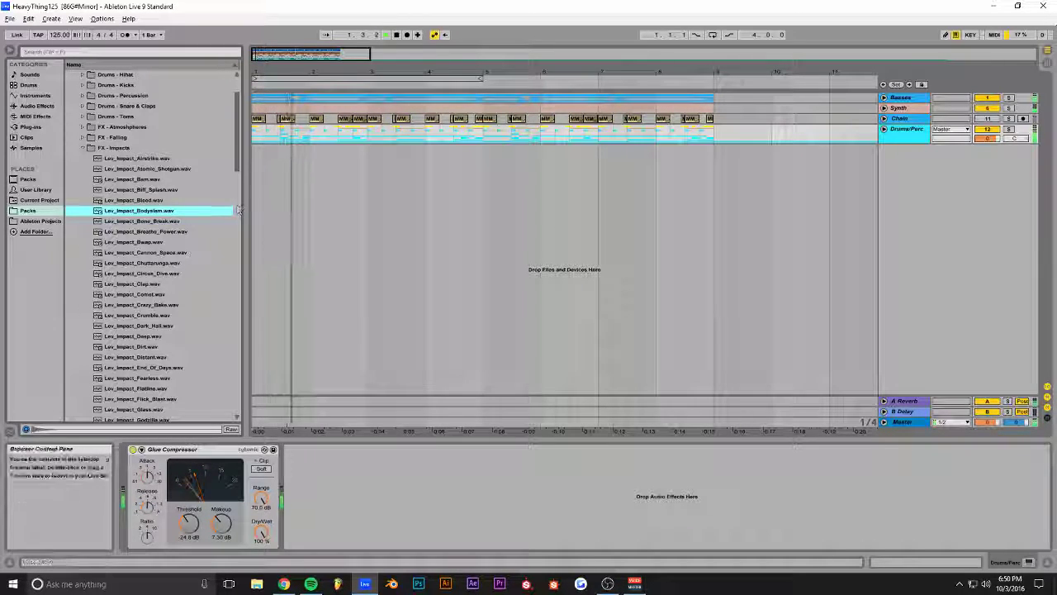
click(84, 148)
scroll(88, 155, up, 1)
click(70, 96)
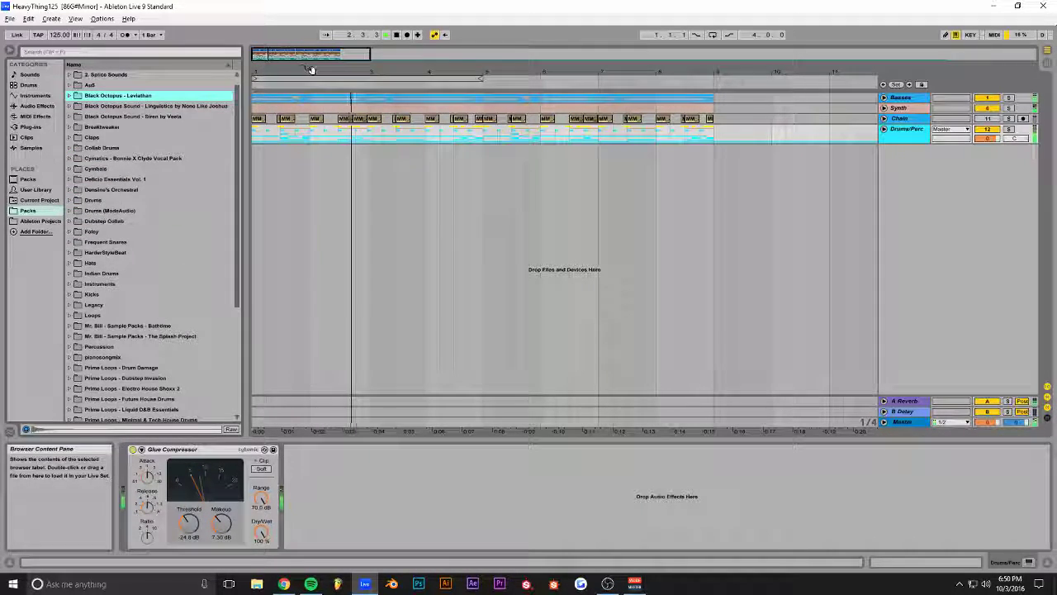
Step: Play through to the end of the duplicated section and expand the Drums/Perc group
drag(309, 71, 333, 57)
scroll(159, 185, up, 1)
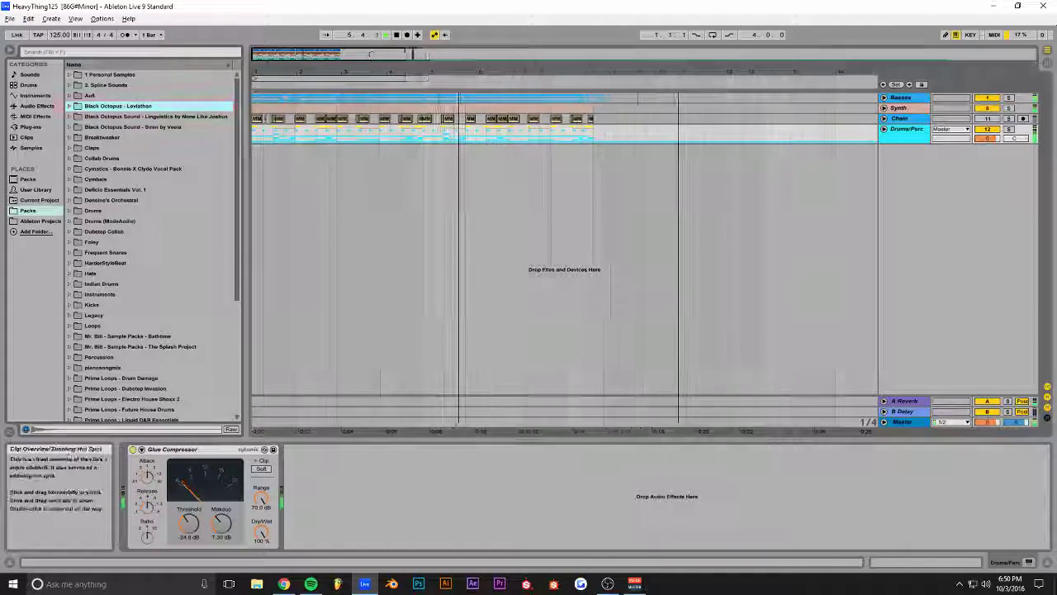
key(minus)
drag(432, 57, 357, 52)
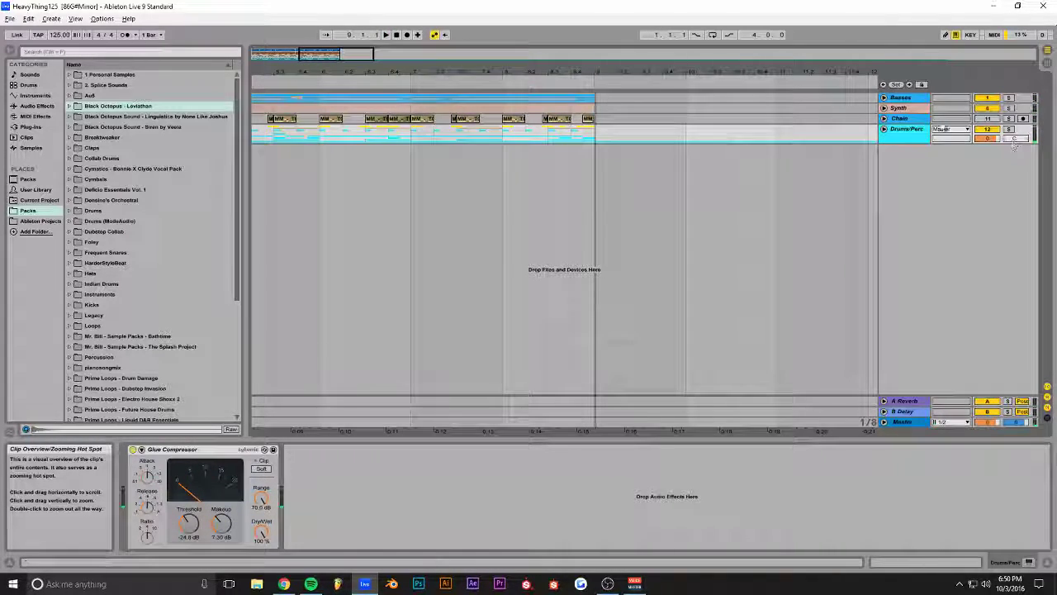
click(884, 118)
click(883, 119)
click(884, 130)
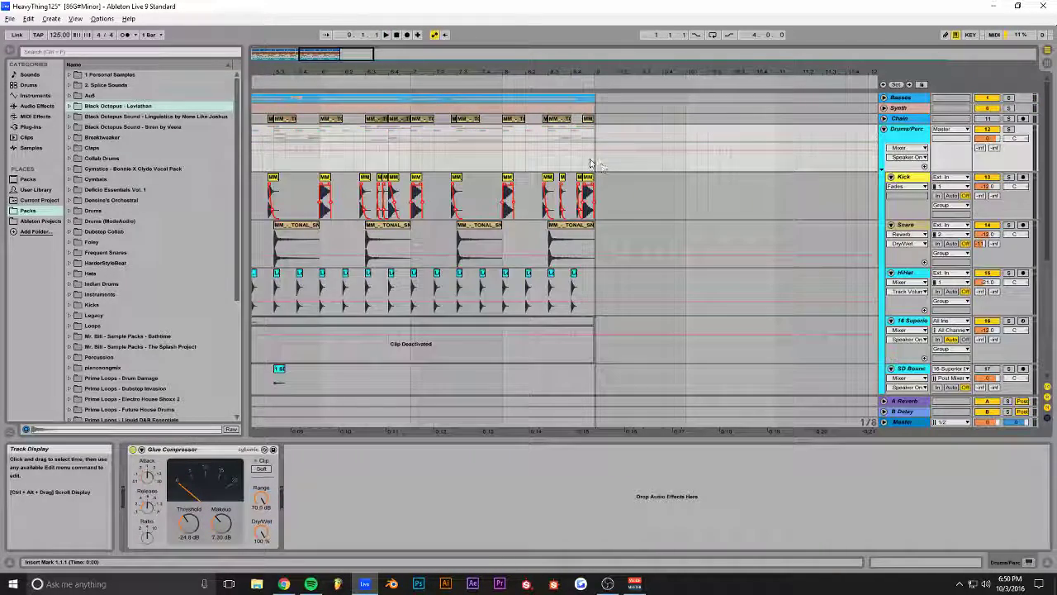
Step: Shorten the Chain track's clip at 8.3.1 to a sixteenth and place a copy in line with the kick at 8.3.3
drag(332, 52, 350, 56)
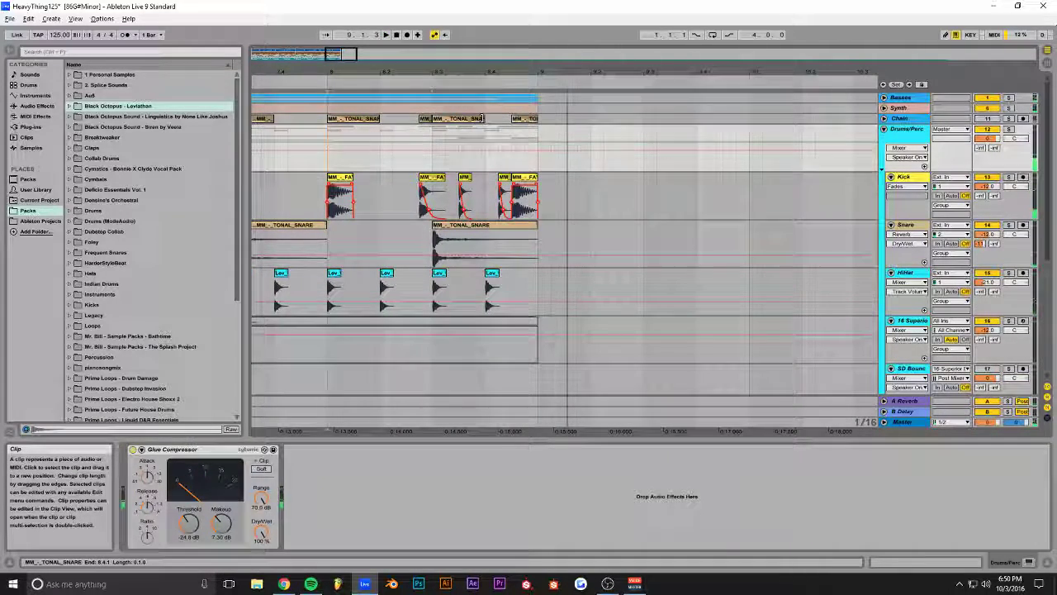
drag(483, 118, 447, 119)
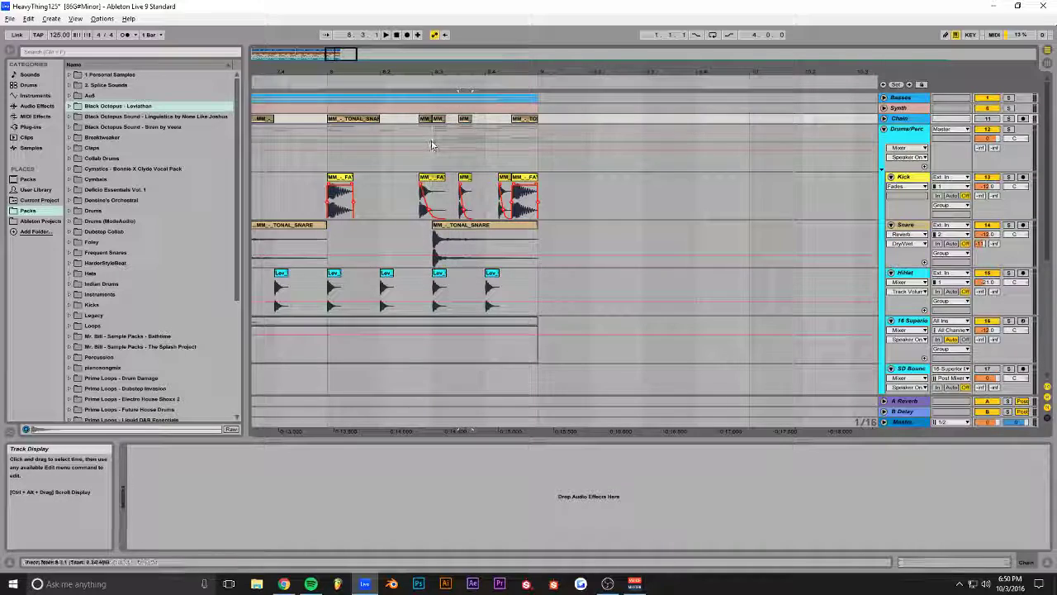
click(431, 145)
key(space)
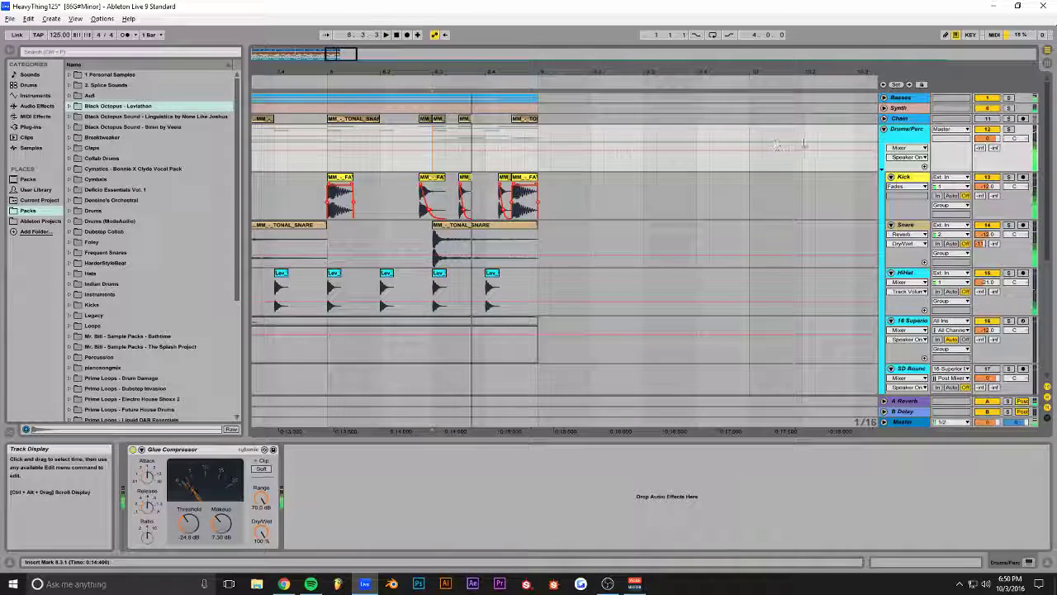
Step: Unfold the Chain track, duplicate the Kick clip at 8.3.3 to 8.3.4, and play back from 8.3.1
click(884, 118)
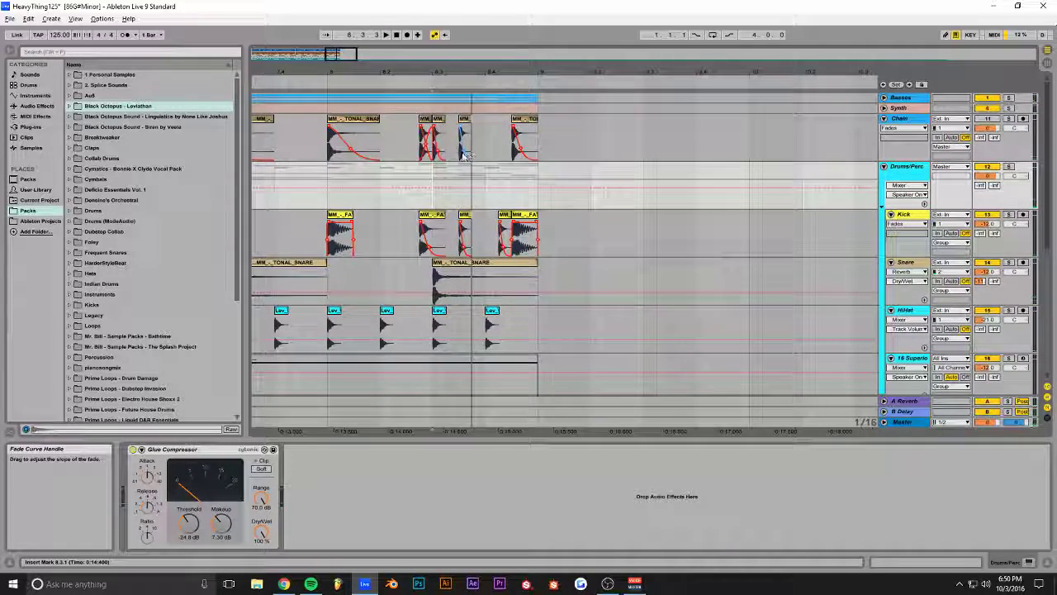
click(477, 116)
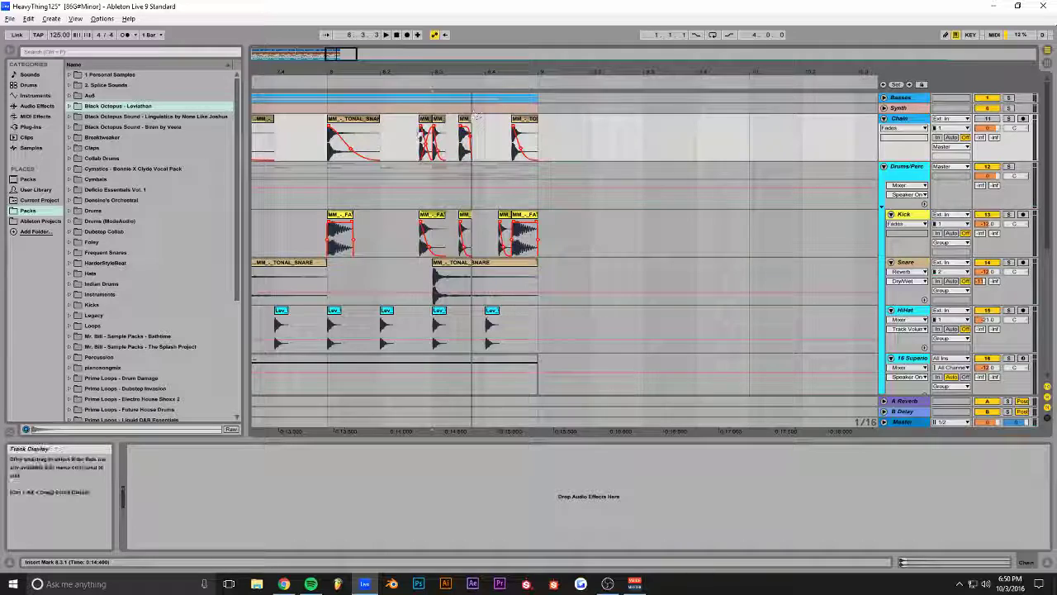
click(470, 225)
key(space)
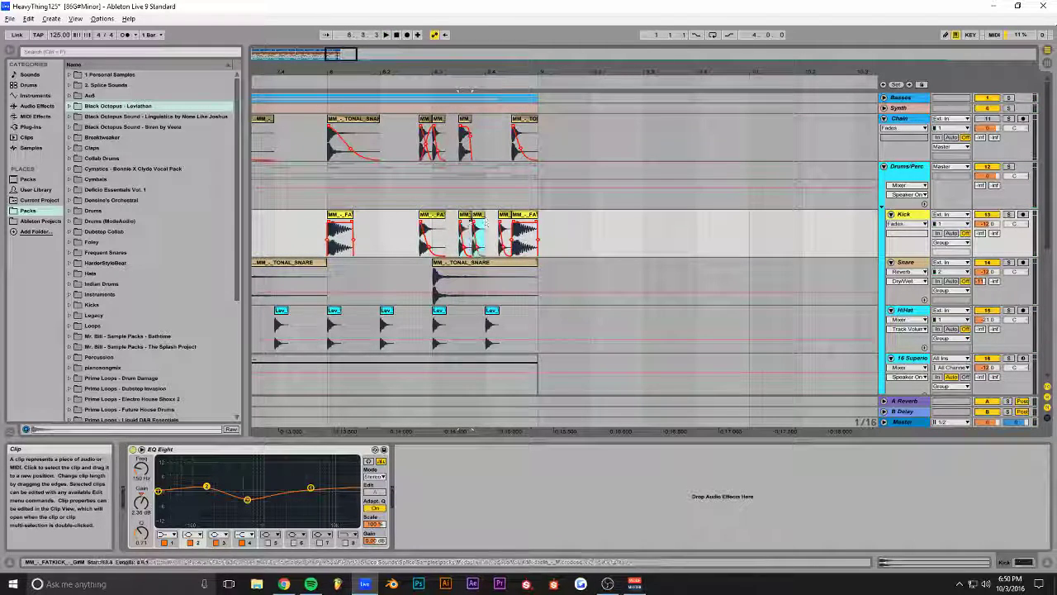
click(433, 203)
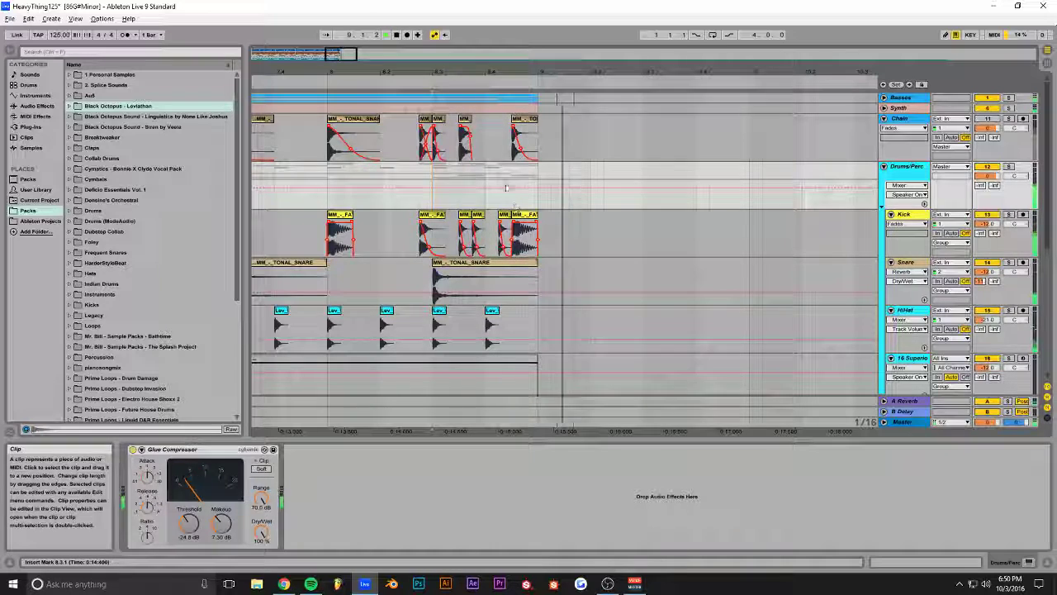
Step: Split the last Snare clip at 8.4.1 and reverse its second half
drag(487, 272, 525, 270)
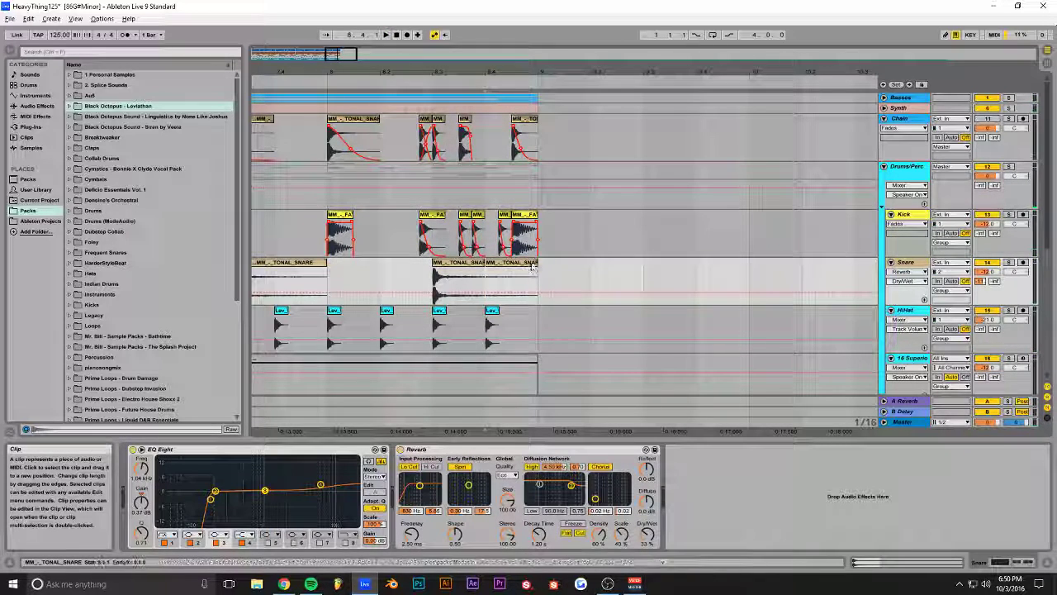
click(900, 564)
click(210, 479)
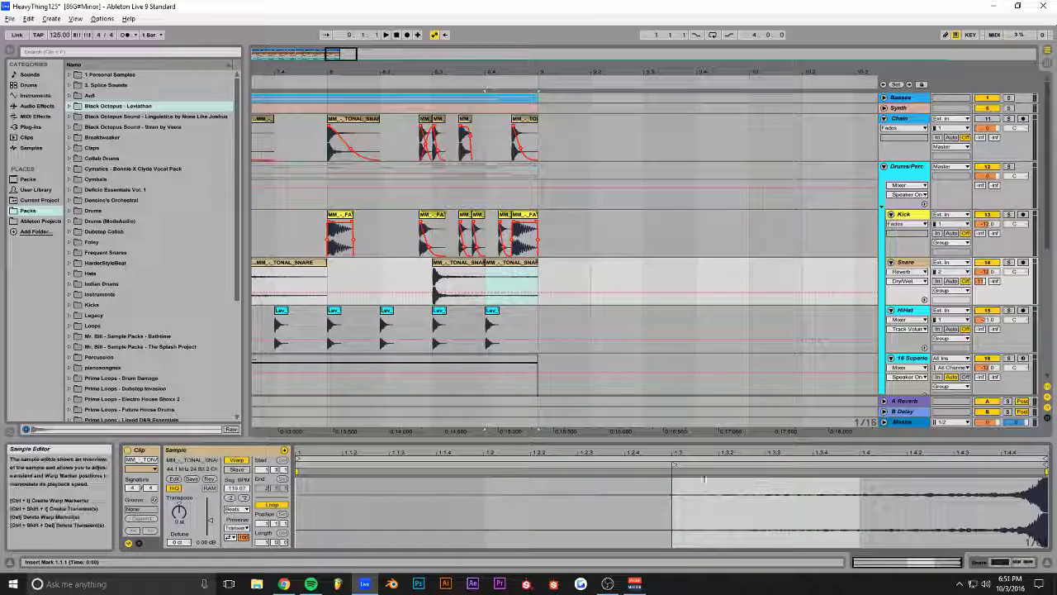
Step: Move the reversed snare clip's start marker to 1.4 and play the last bar
drag(675, 465, 863, 457)
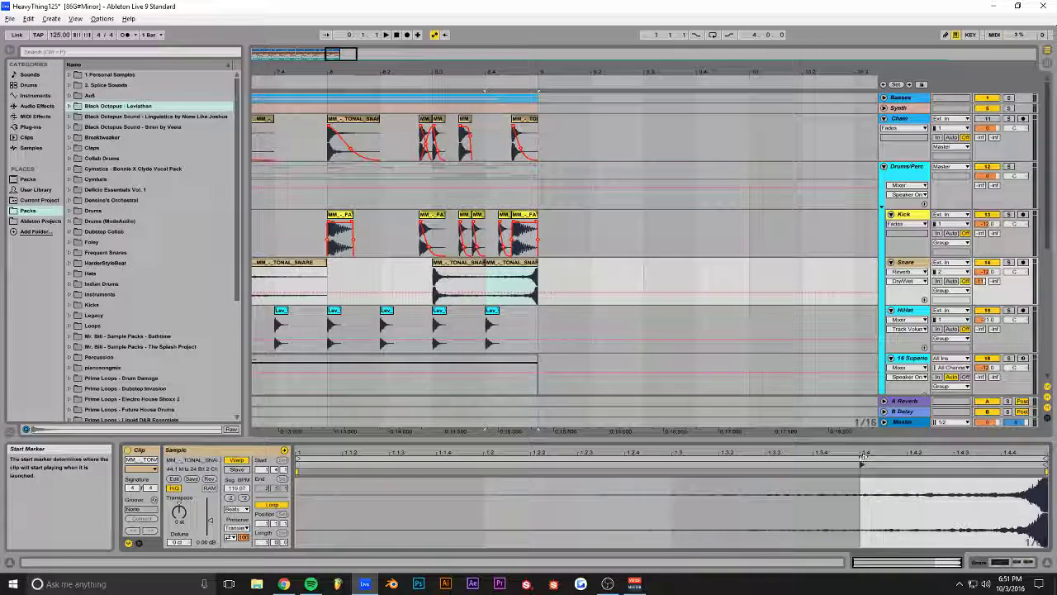
click(329, 192)
key(space)
key(space)
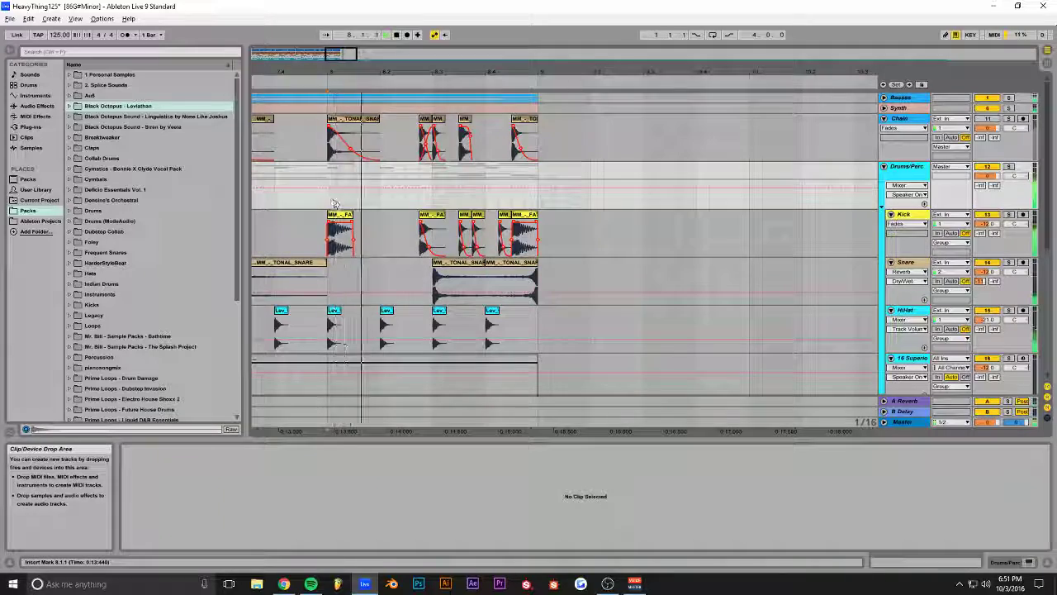
Step: Move the 20 Audio track directly below the Snare track and rename it Snare 2
scroll(390, 229, down, 2)
scroll(389, 230, up, 1)
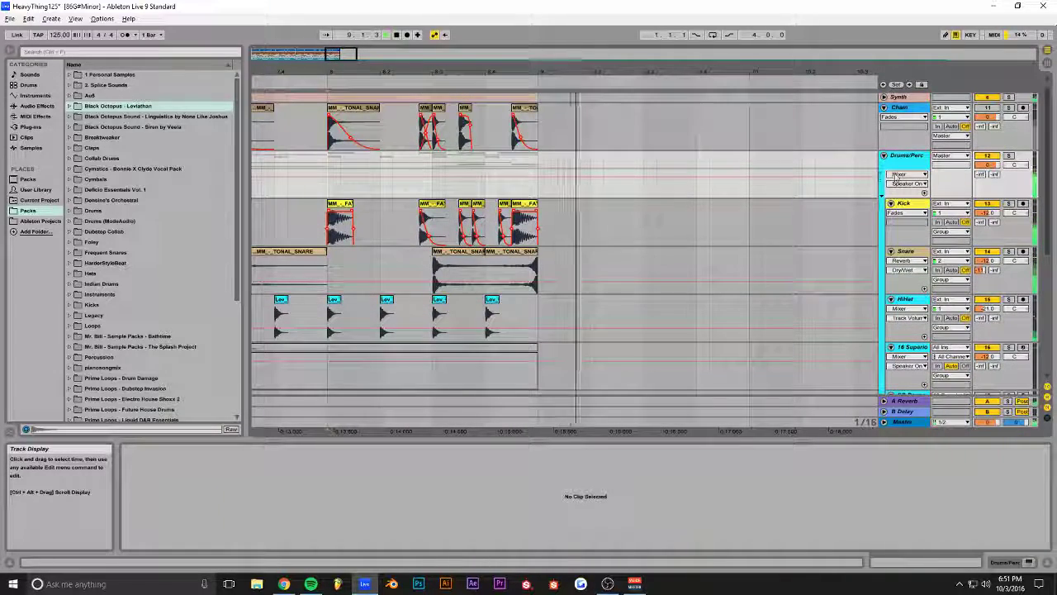
scroll(771, 243, down, 4)
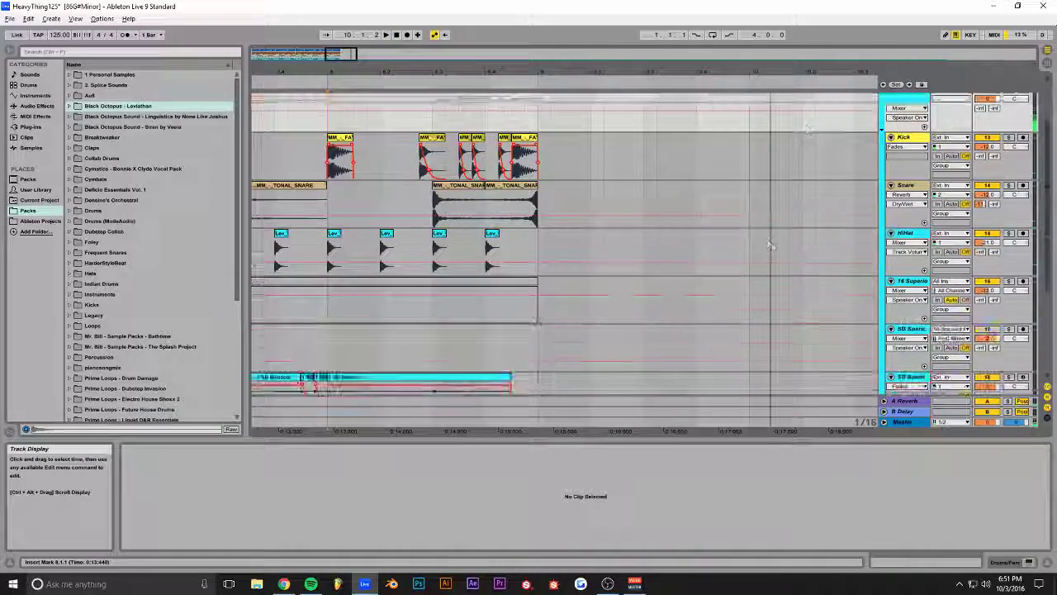
drag(342, 59, 344, 55)
scroll(726, 265, up, 2)
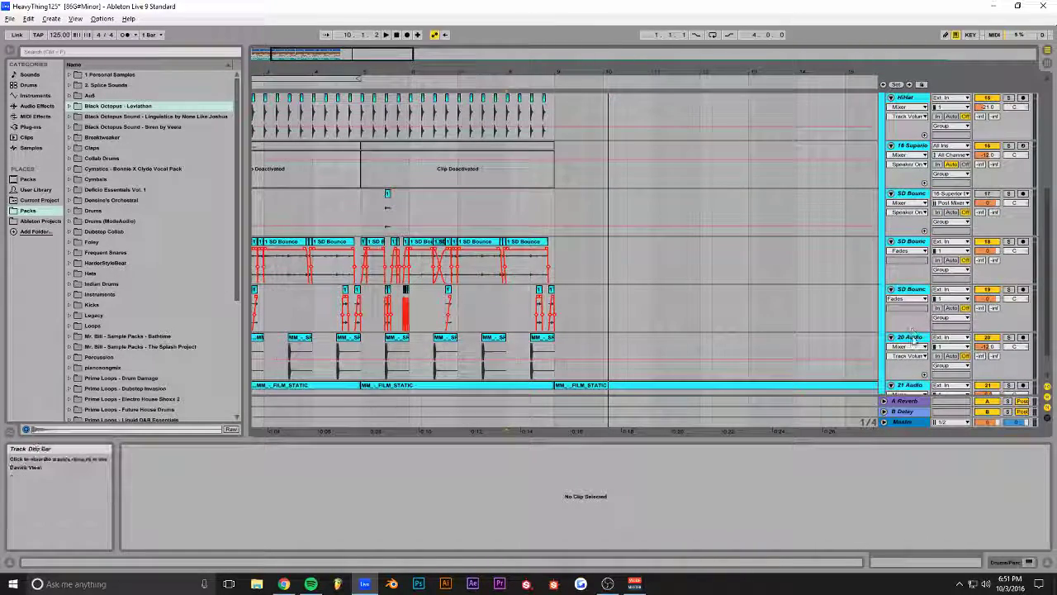
drag(911, 338, 909, 302)
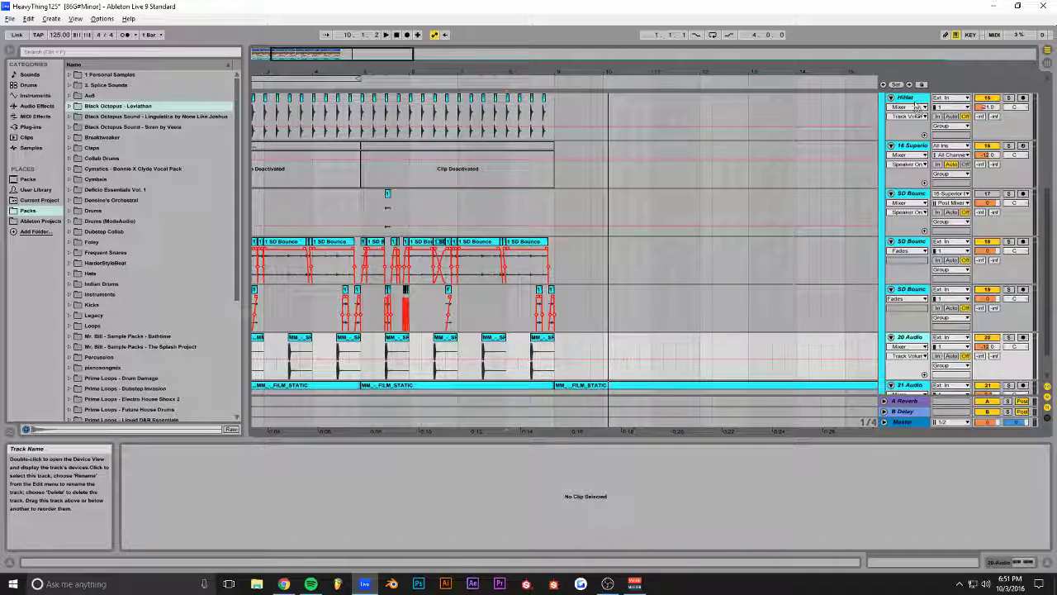
scroll(913, 111, up, 1)
scroll(906, 122, up, 4)
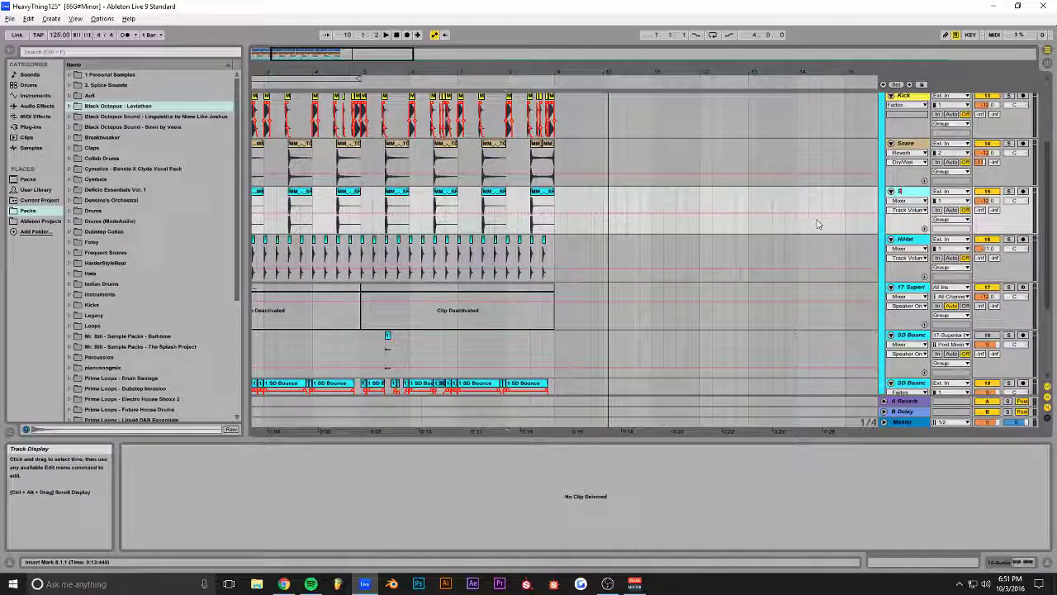
Step: Place a reversed copy of the last SHNAP clip at 8.4.1 on Snare 2, starting at 1.4, and audition it in solo
drag(385, 57, 339, 56)
click(440, 195)
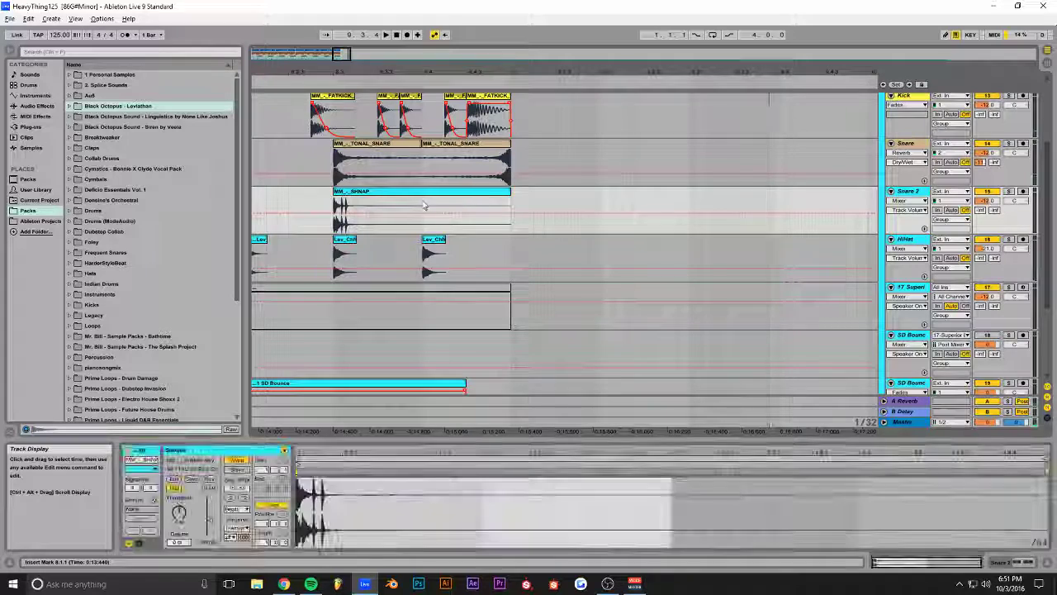
key(Delete)
key(ctrl+z)
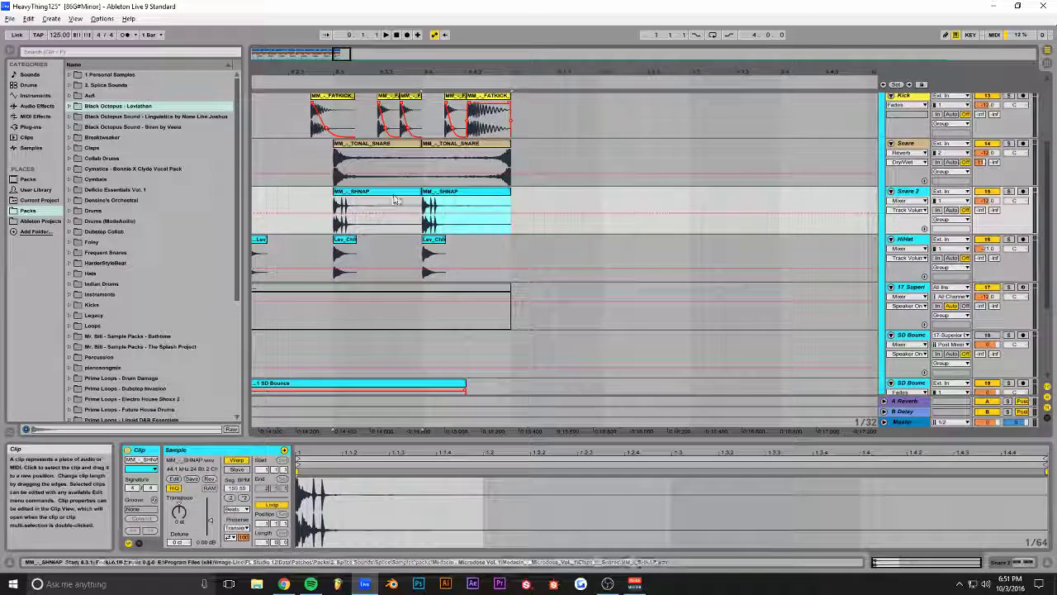
click(210, 479)
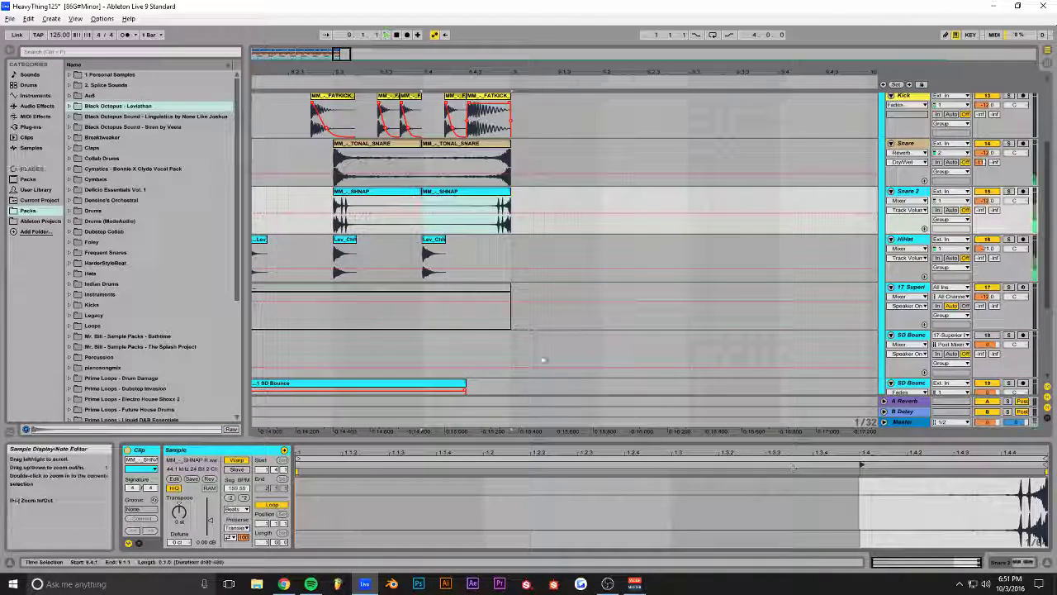
click(1008, 192)
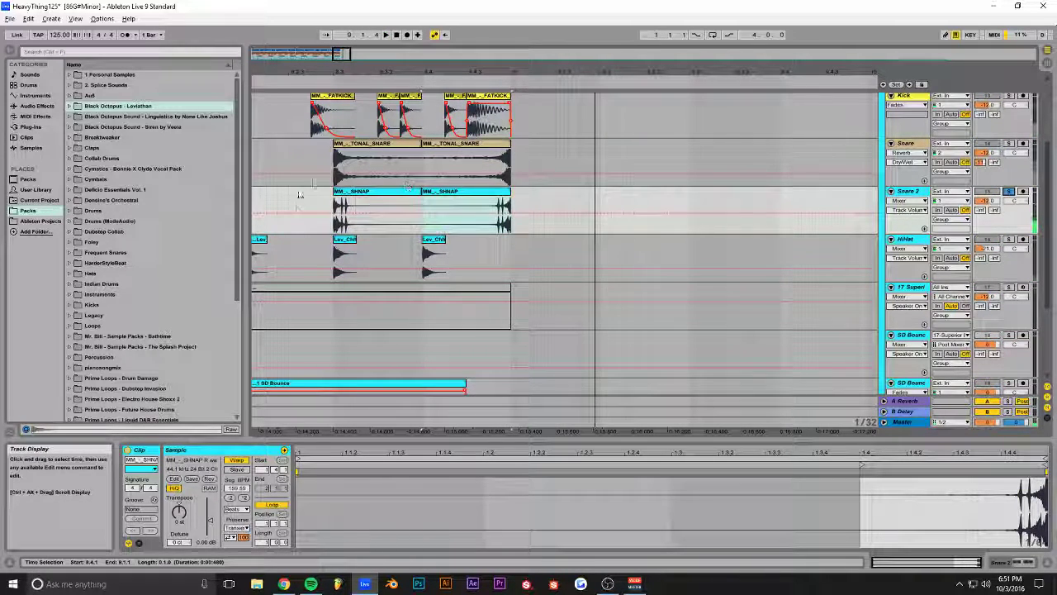
click(324, 223)
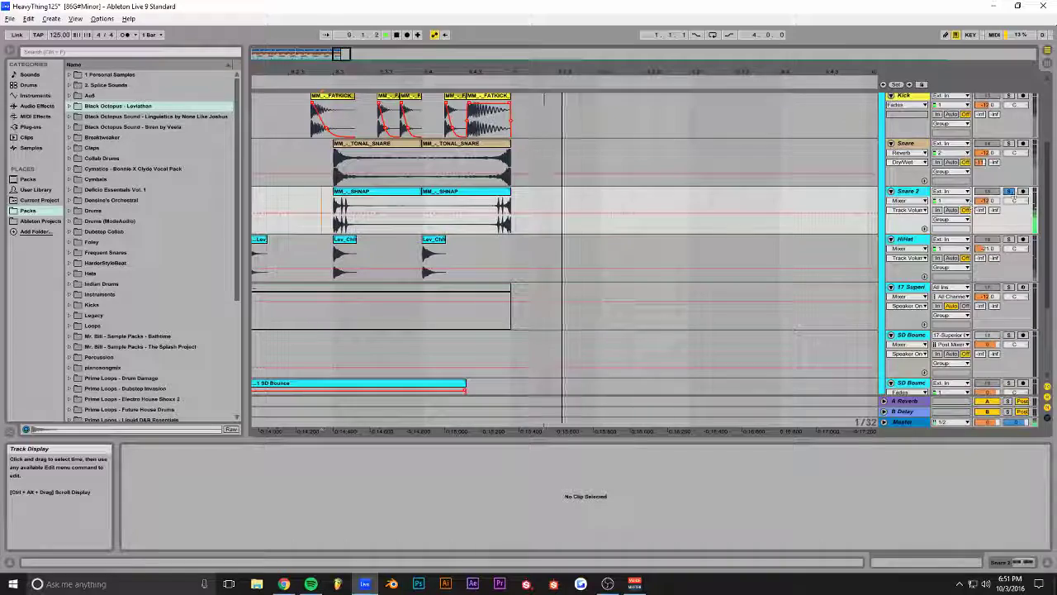
Step: Stop the solo audition and play the full eight-bar arrangement from the beginning
drag(344, 72, 496, 12)
click(398, 35)
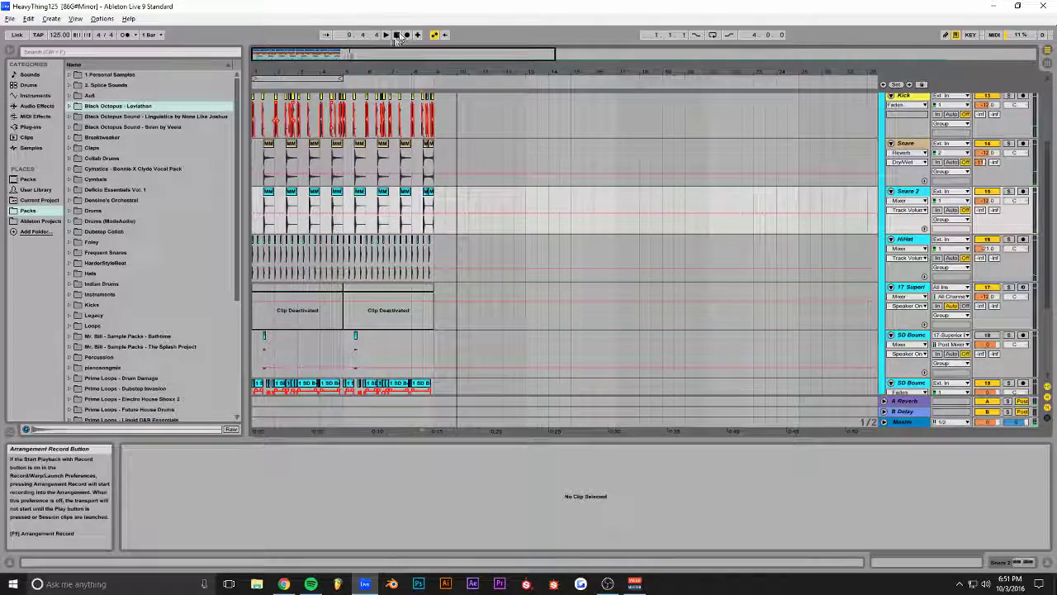
scroll(490, 274, down, 5)
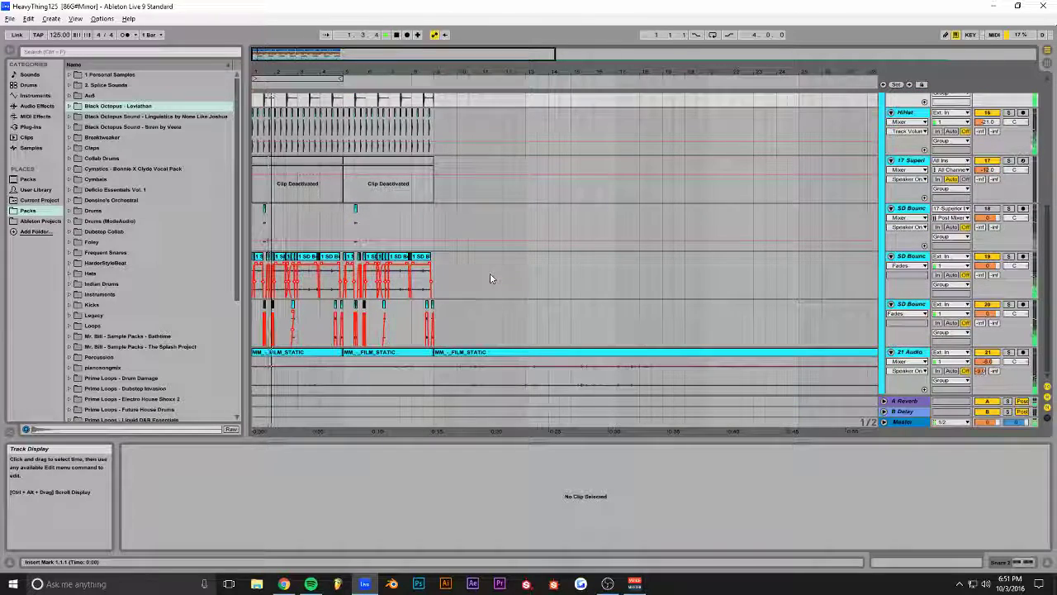
key(space)
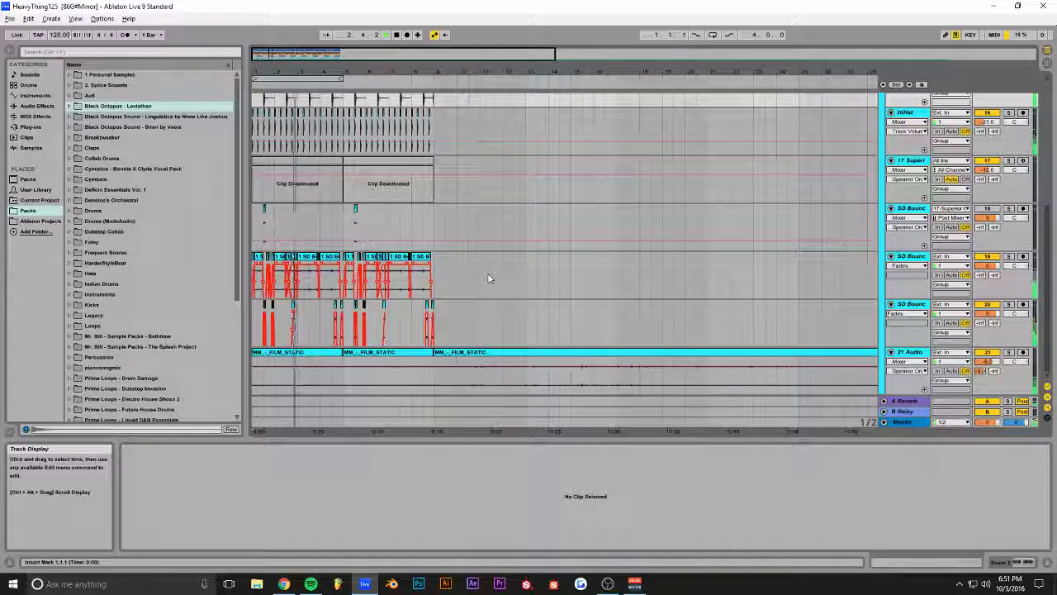
Step: Delete the surplus FILM_STATIC clip starting at 9.1.1 on the 21 Audio track and save the project
click(479, 353)
key(Delete)
key(ctrl+s)
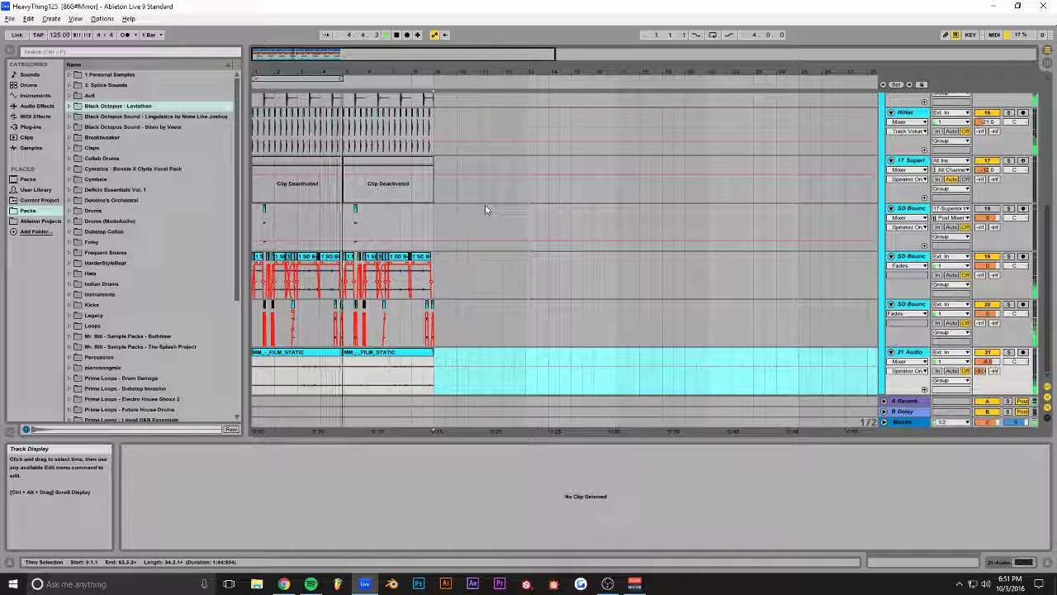
scroll(489, 223, up, 6)
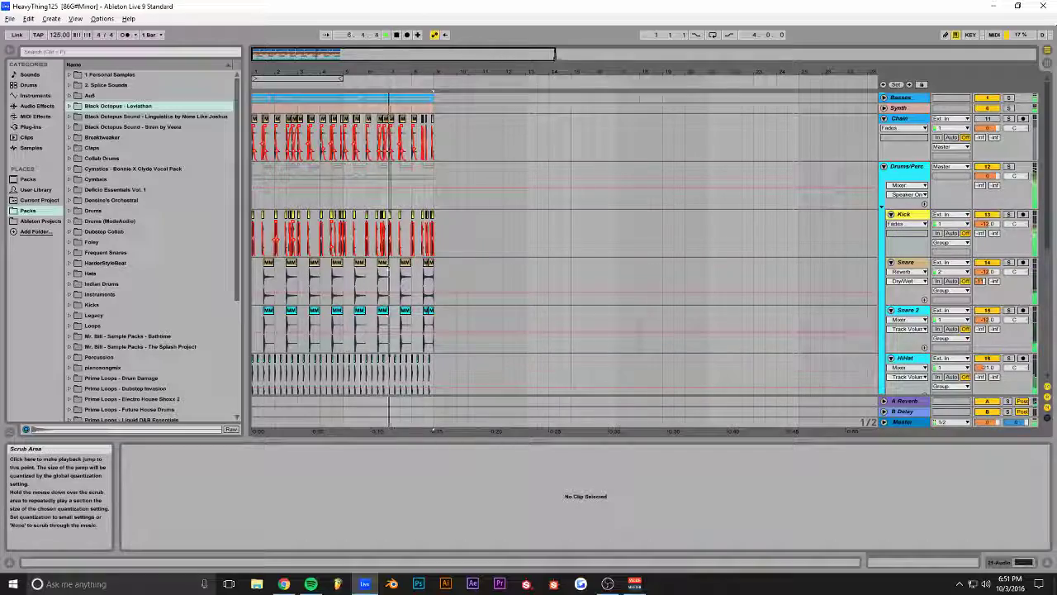
drag(555, 54, 341, 31)
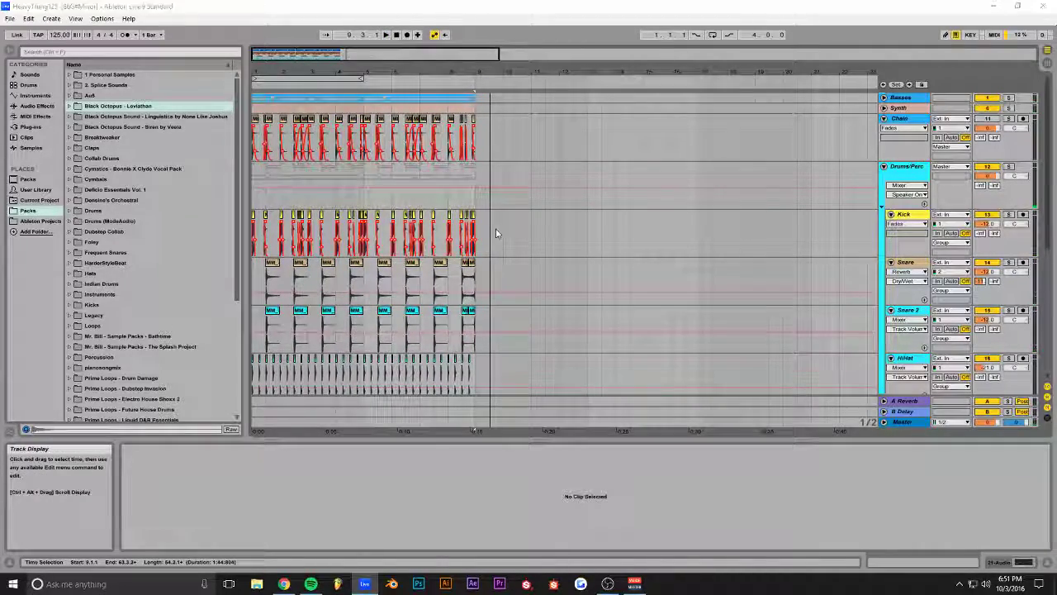
click(607, 583)
key(alt+Tab)
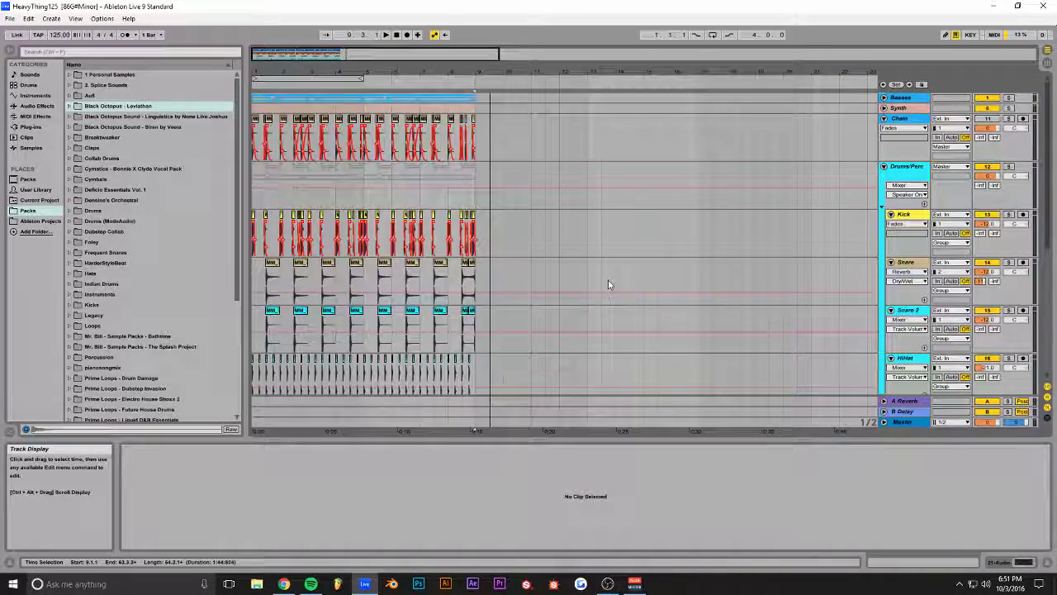